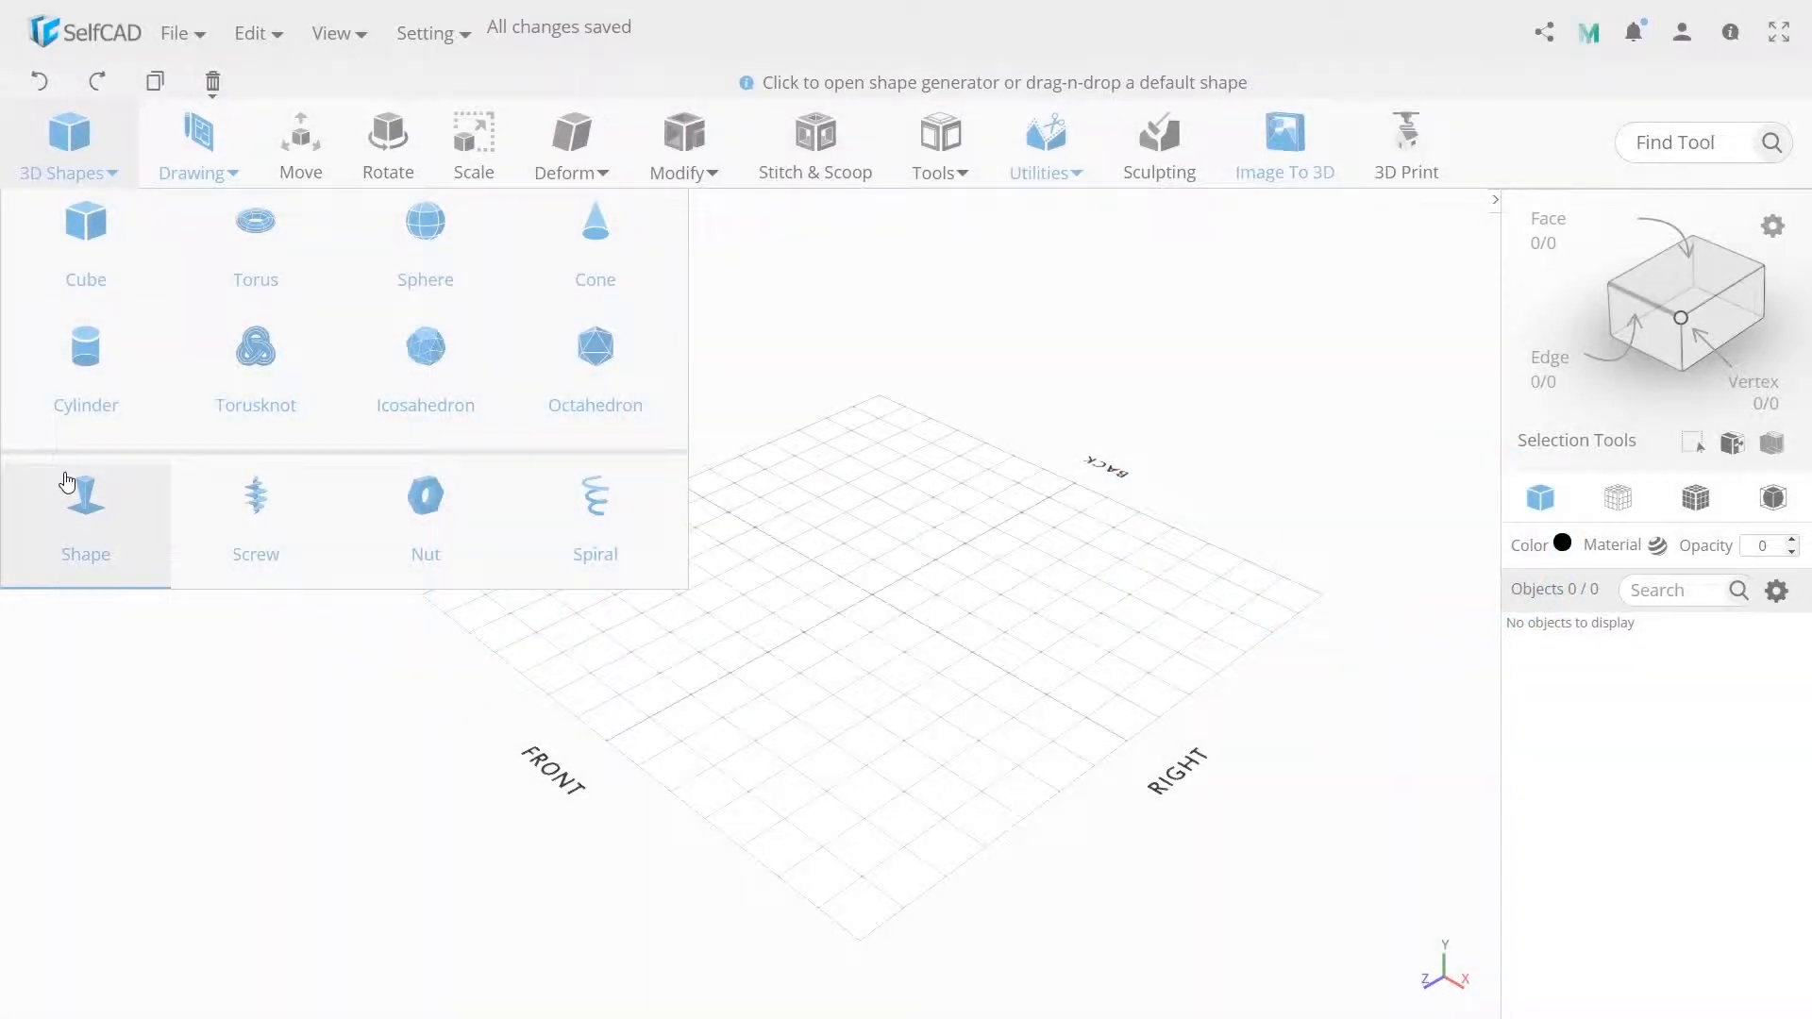
Generate a custom shape whose first segment has top radius 60, bottom radius 45 and height 50, adding a second segment.
double_click(261, 507)
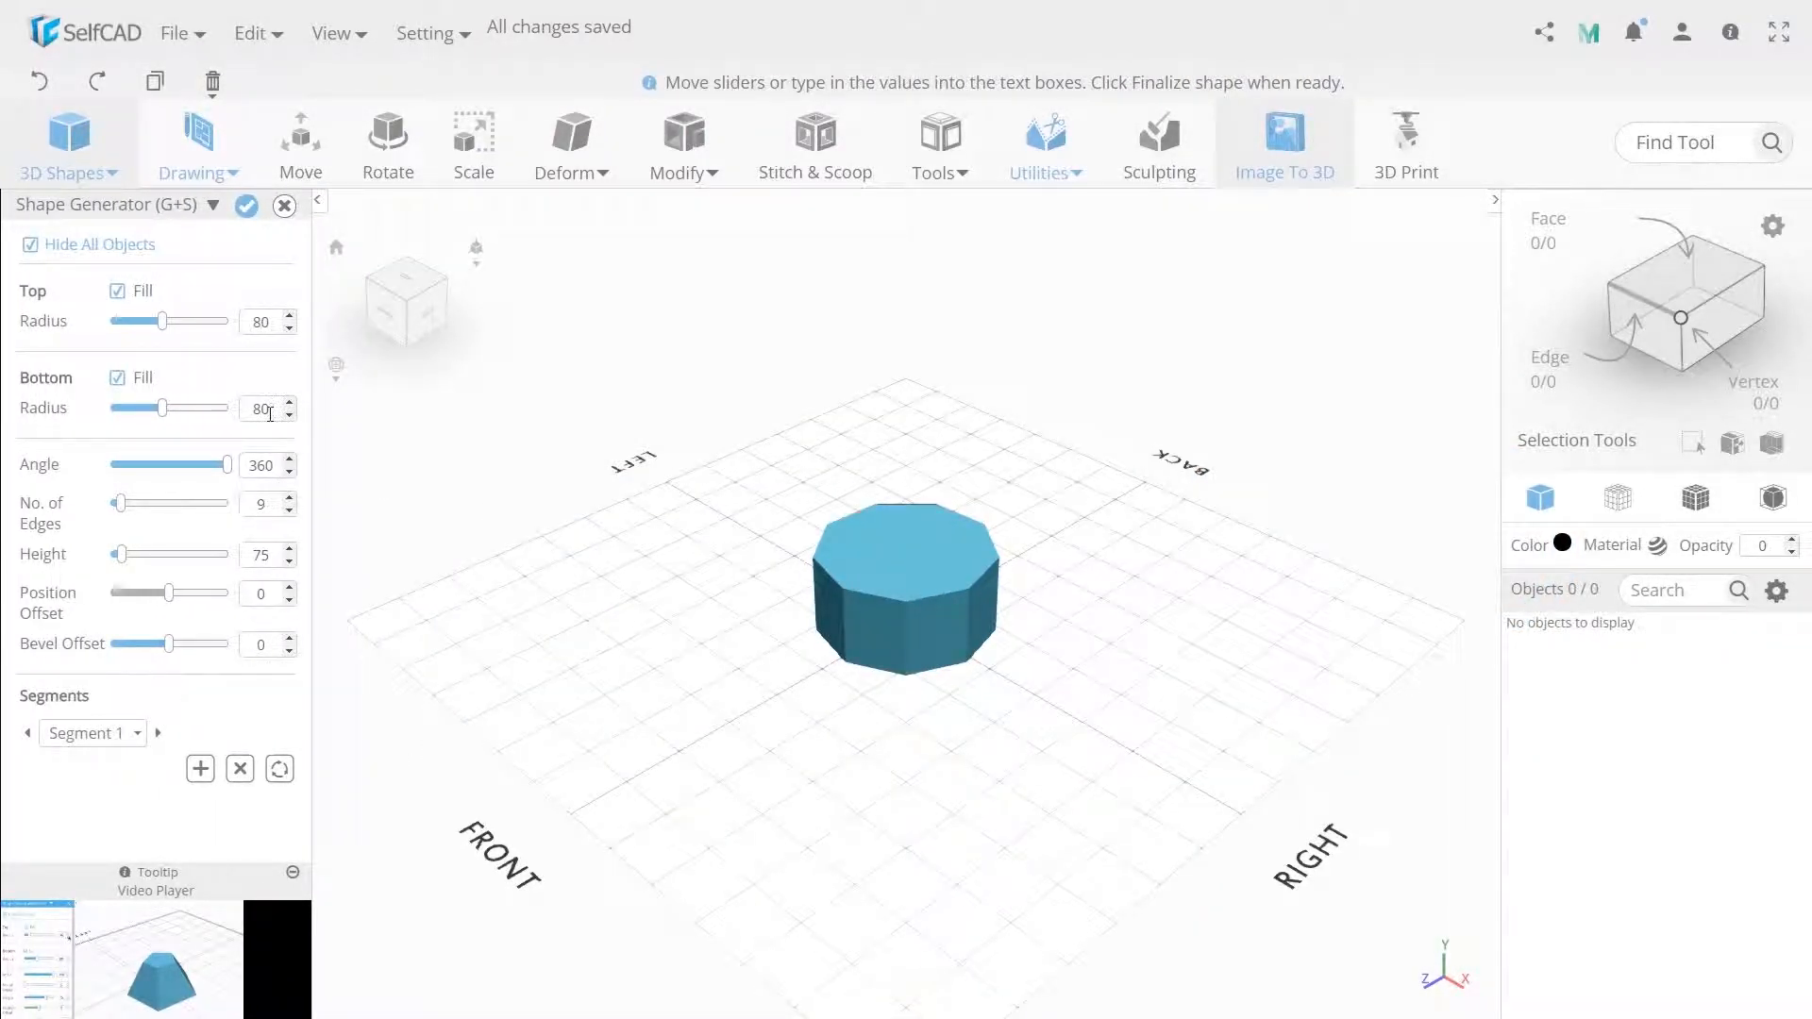
text(60)
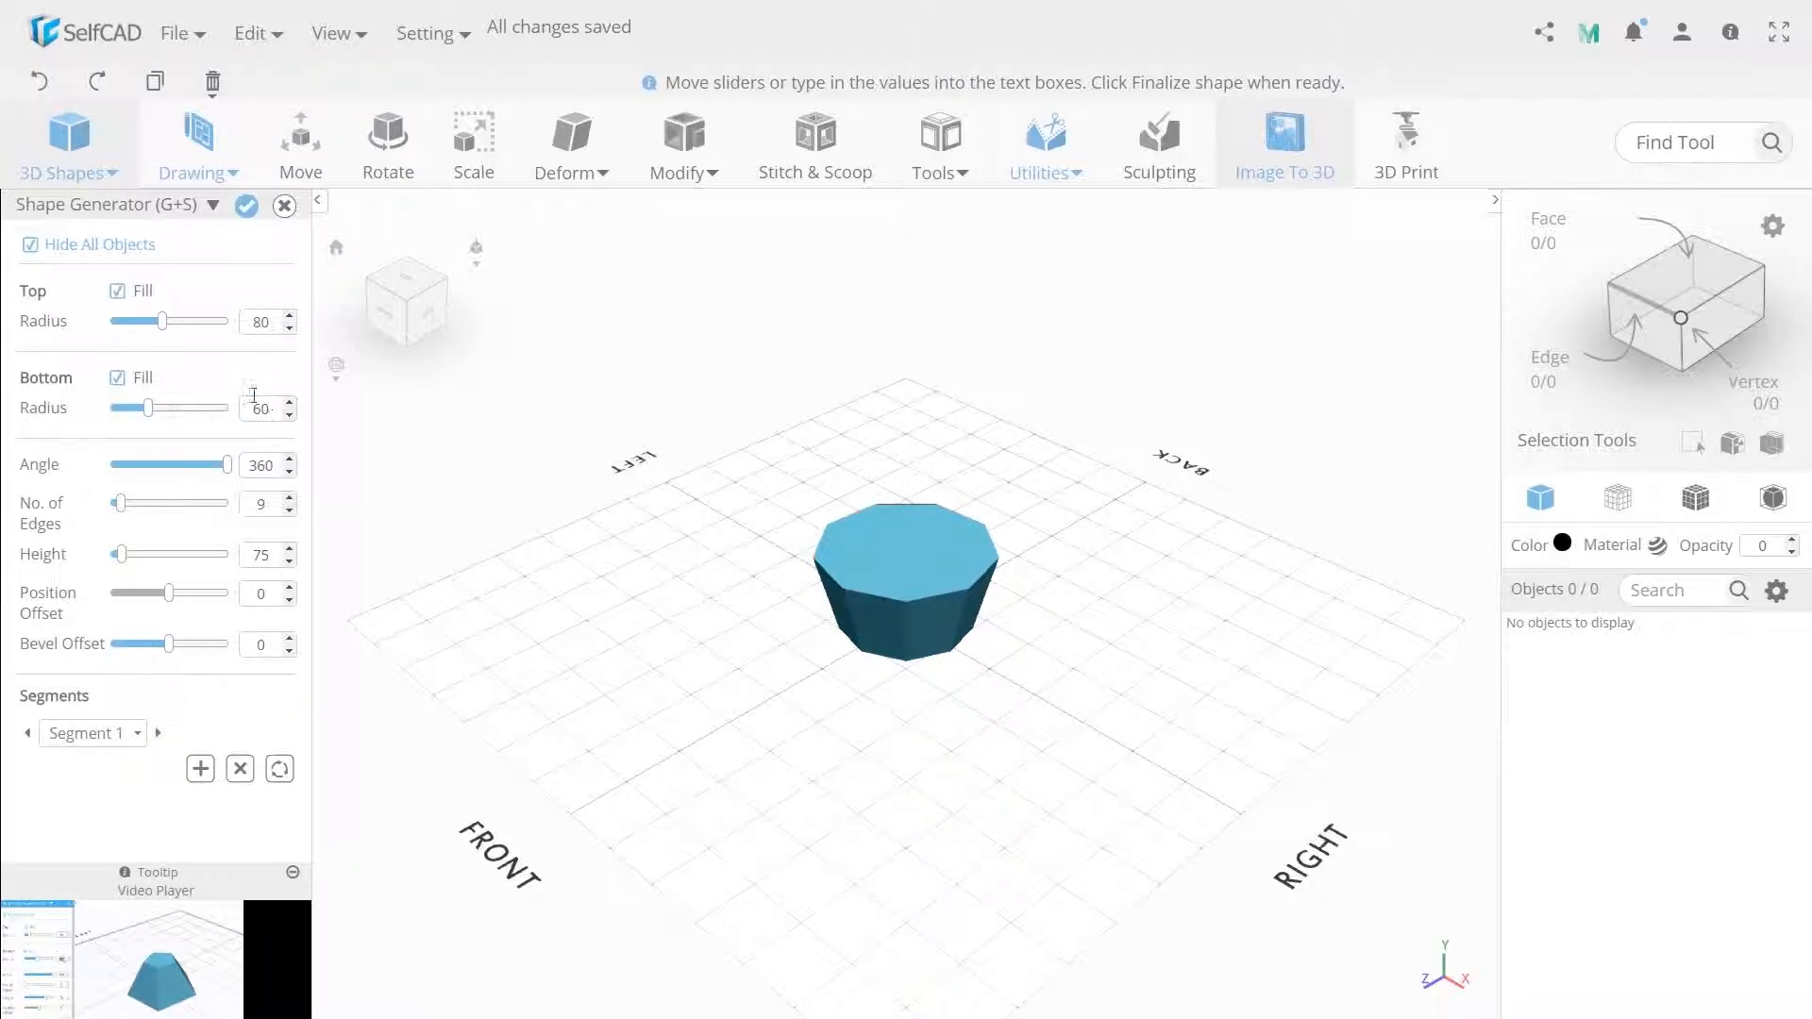
text(60)
double_click(265, 404)
text(45)
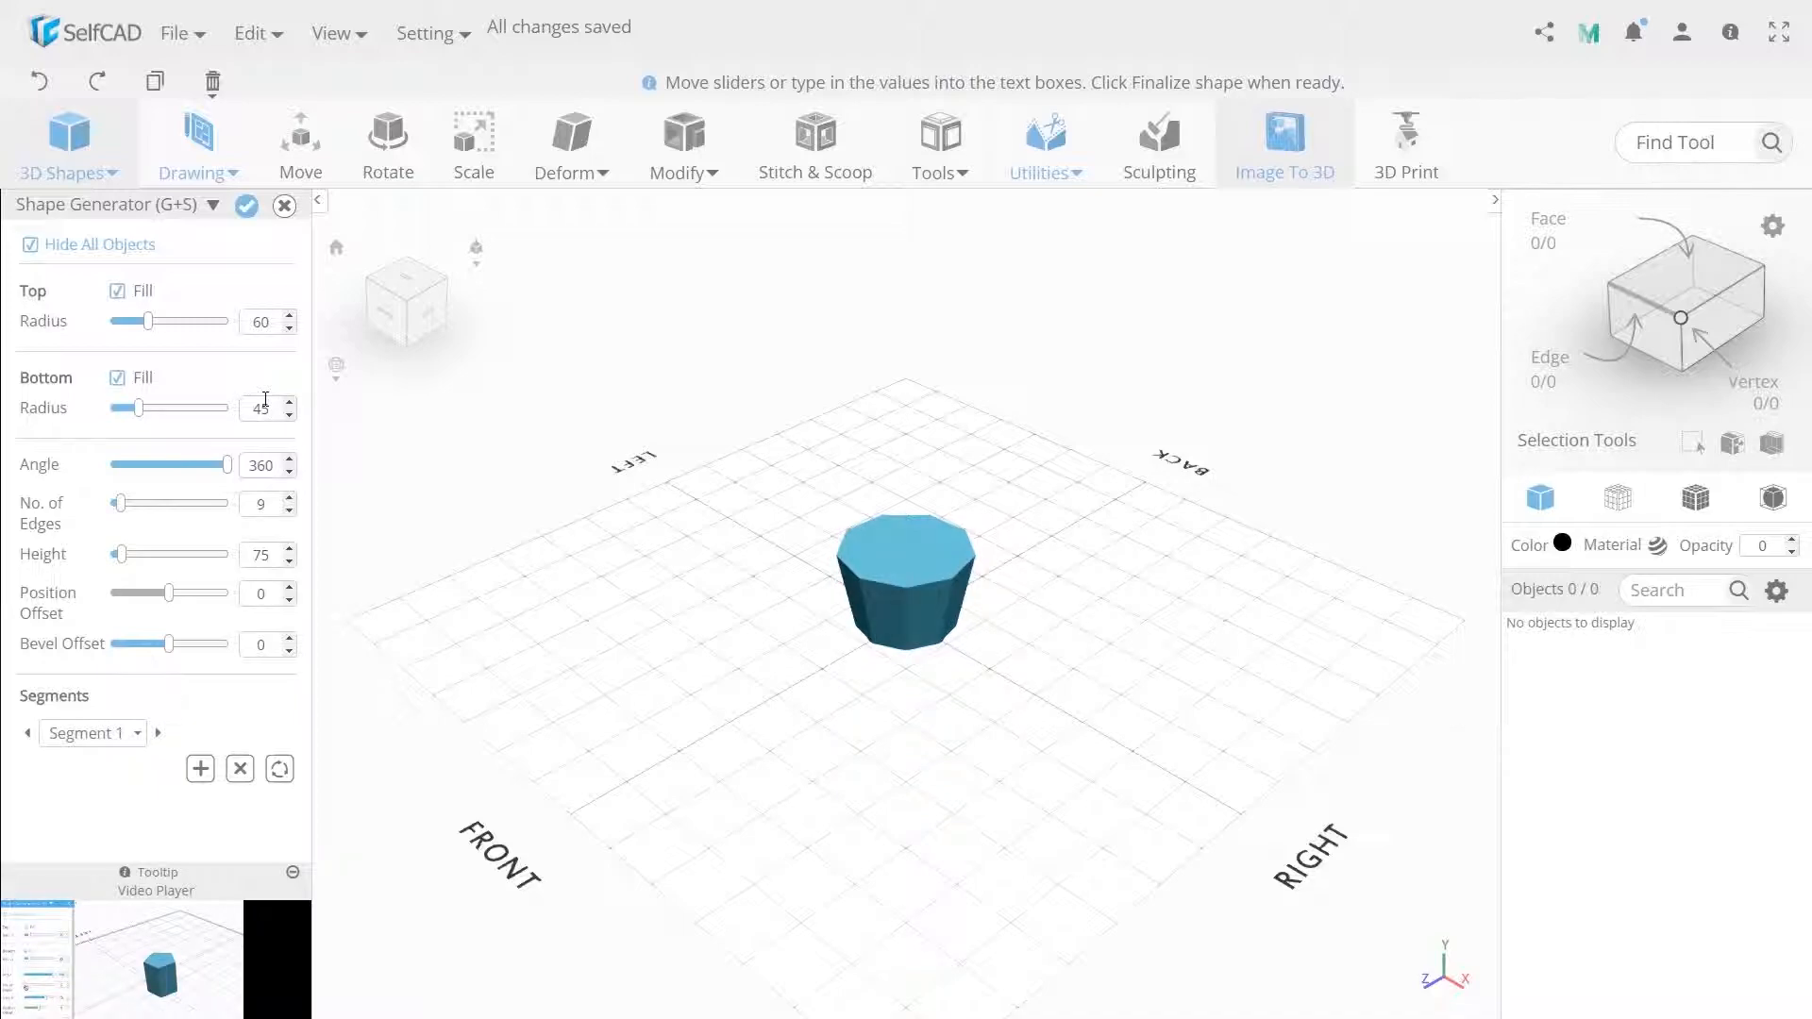
double_click(267, 557)
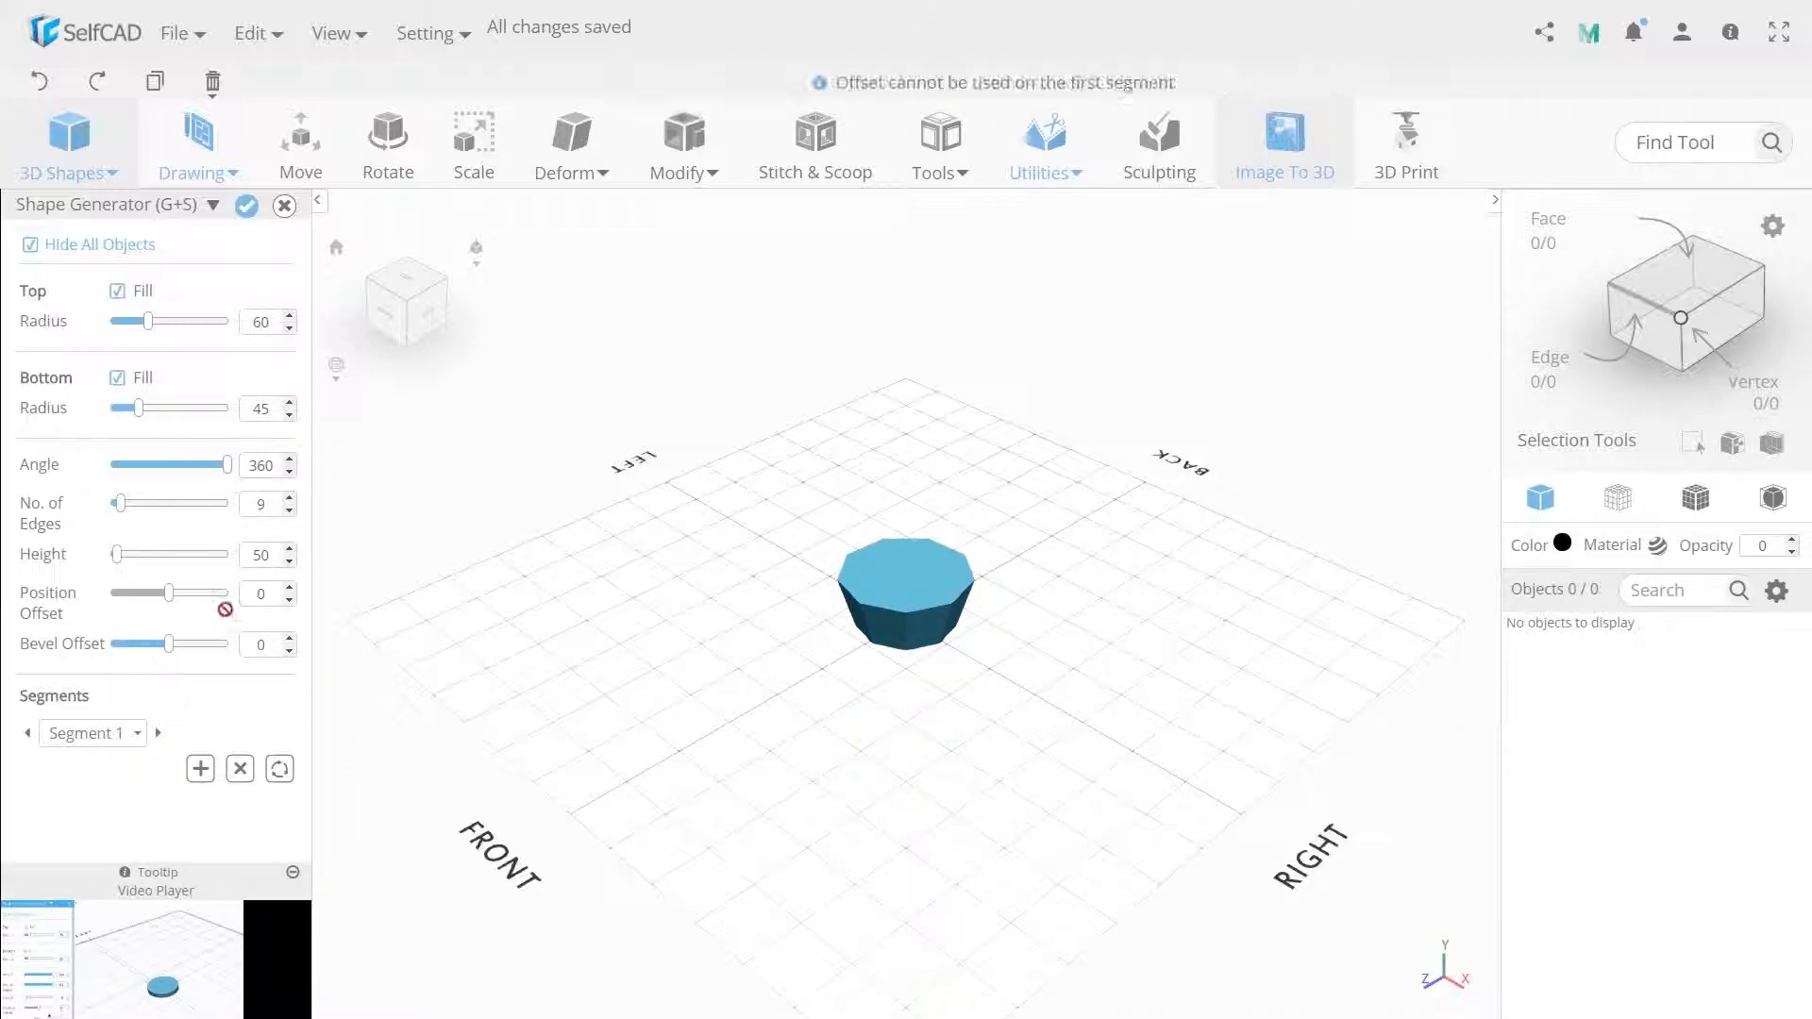
click(196, 768)
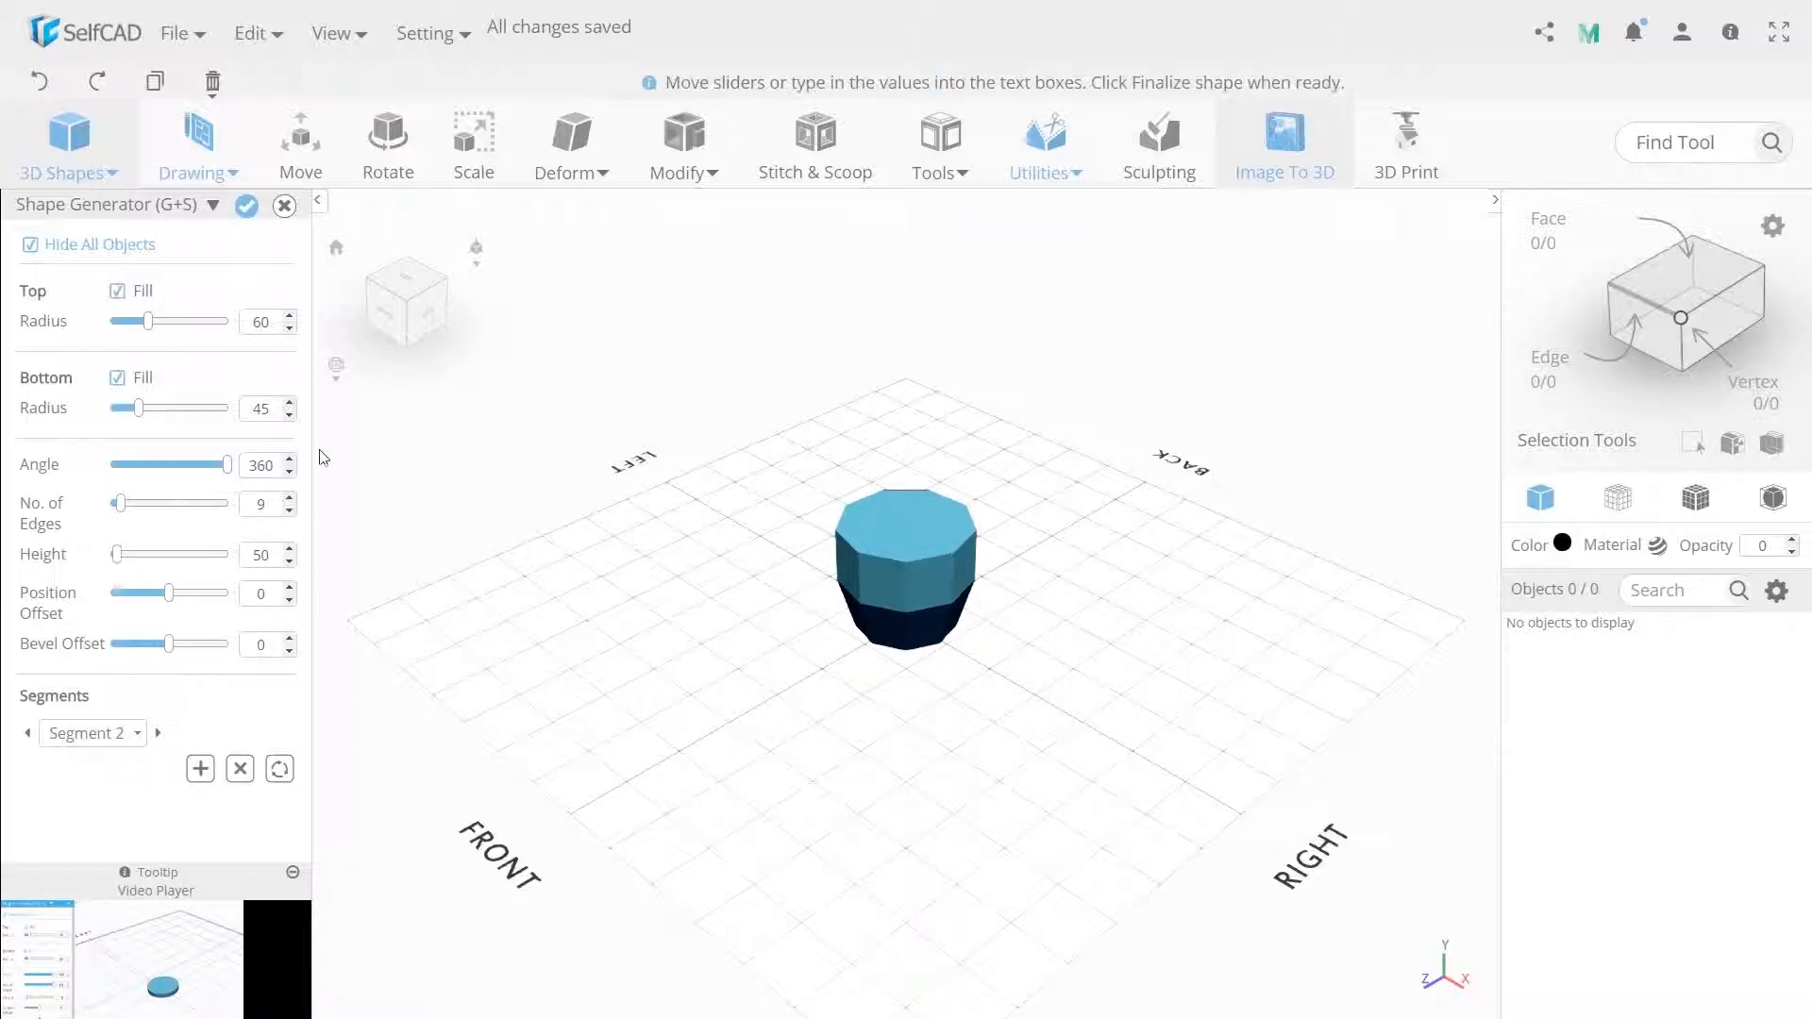
Set the second segment's top radius to 65 and add a third segment.
double_click(269, 322)
text(65)
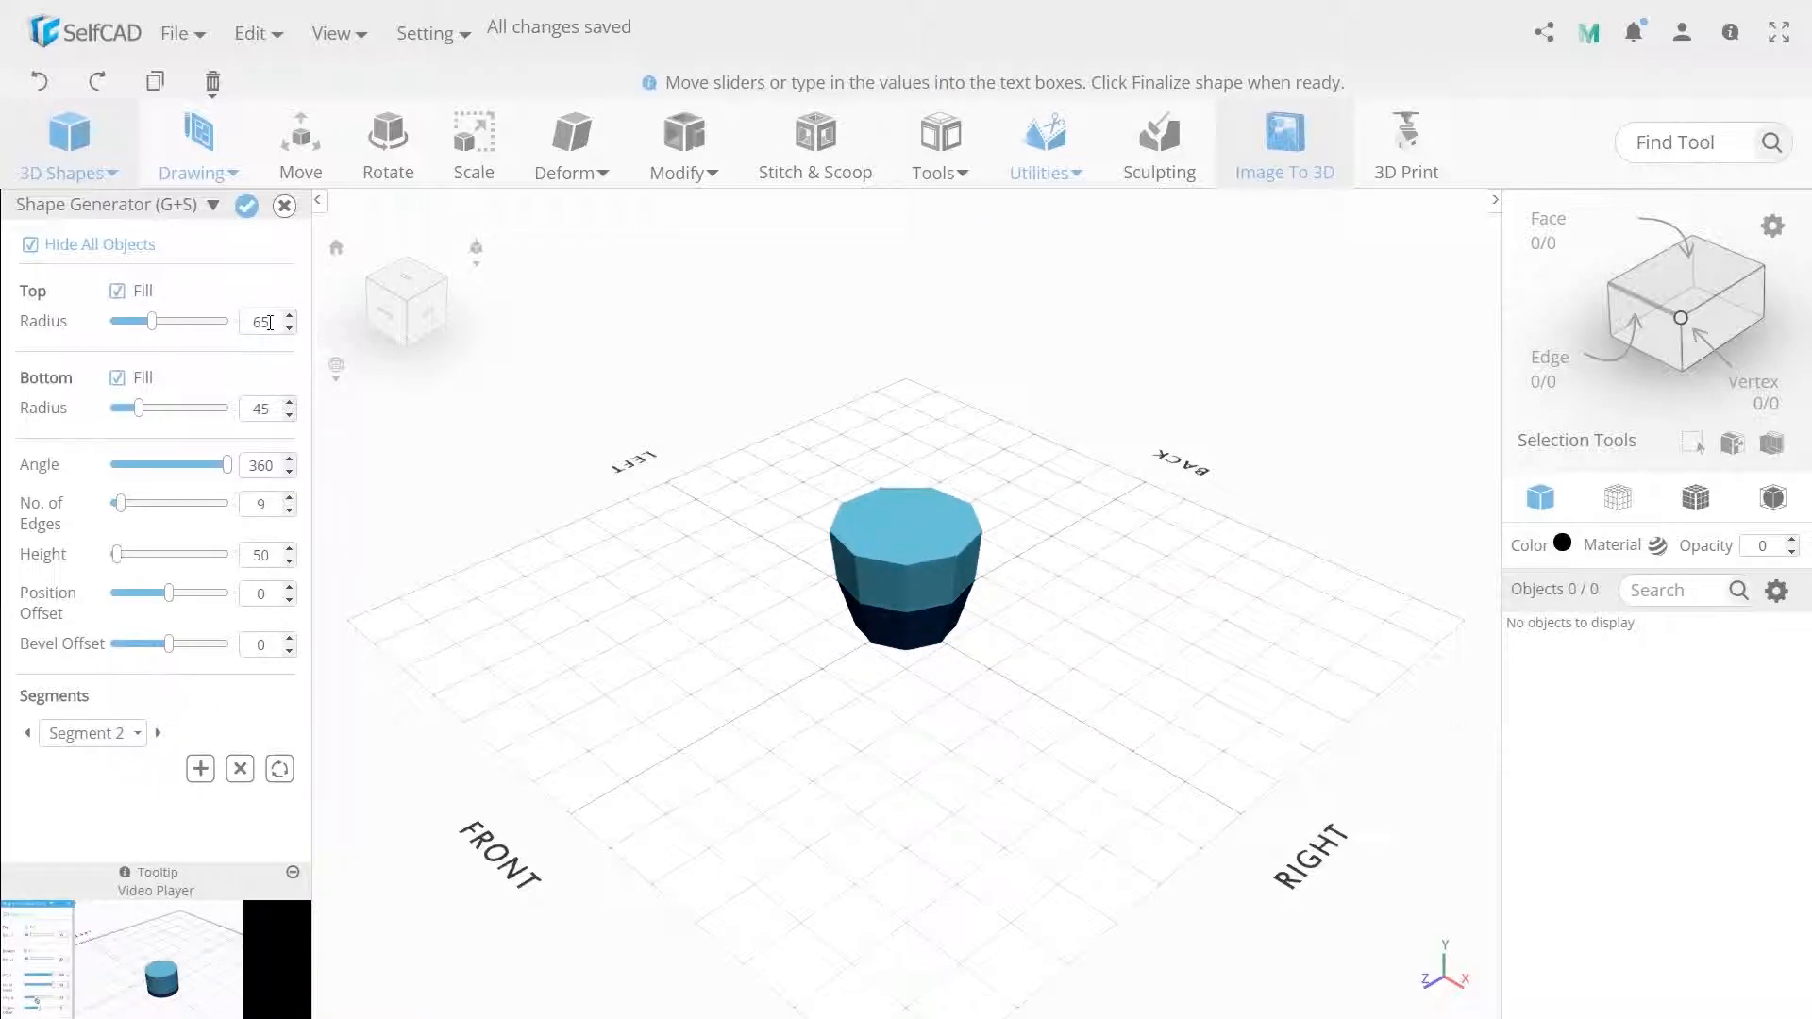
click(200, 768)
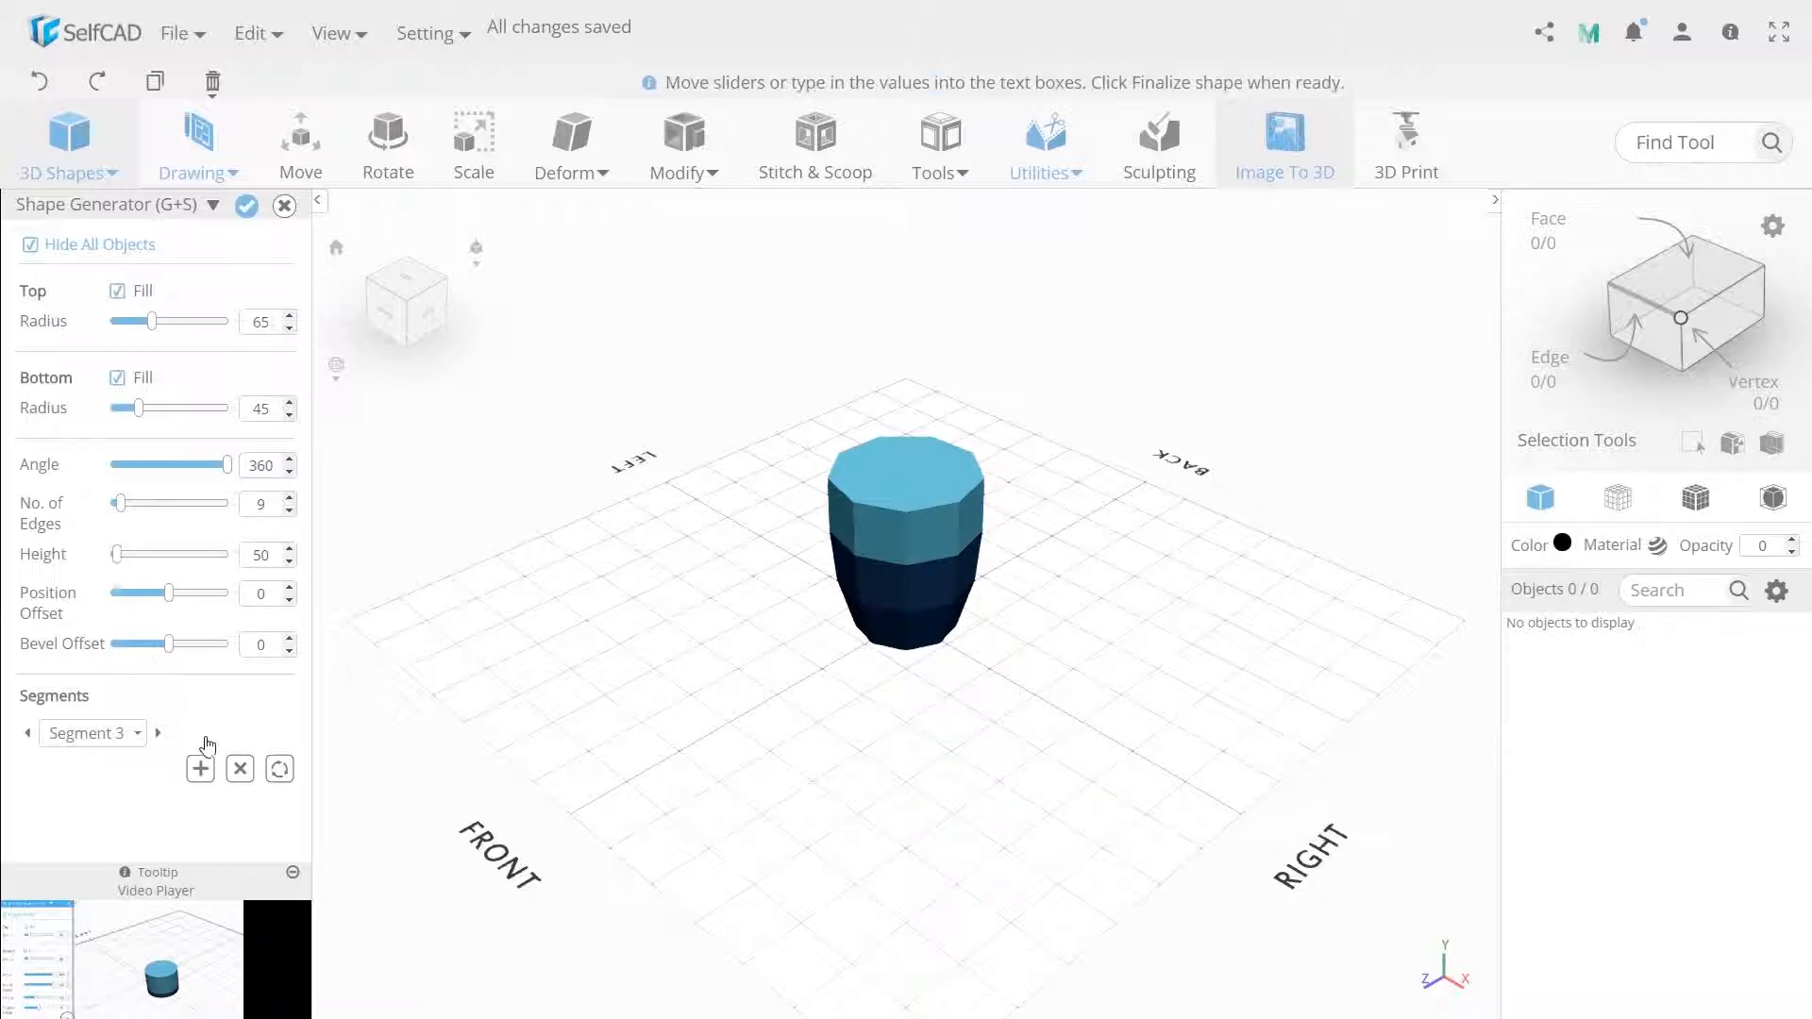
Set the third segment's top radius to 55 and add a fourth segment.
double_click(253, 322)
text(55)
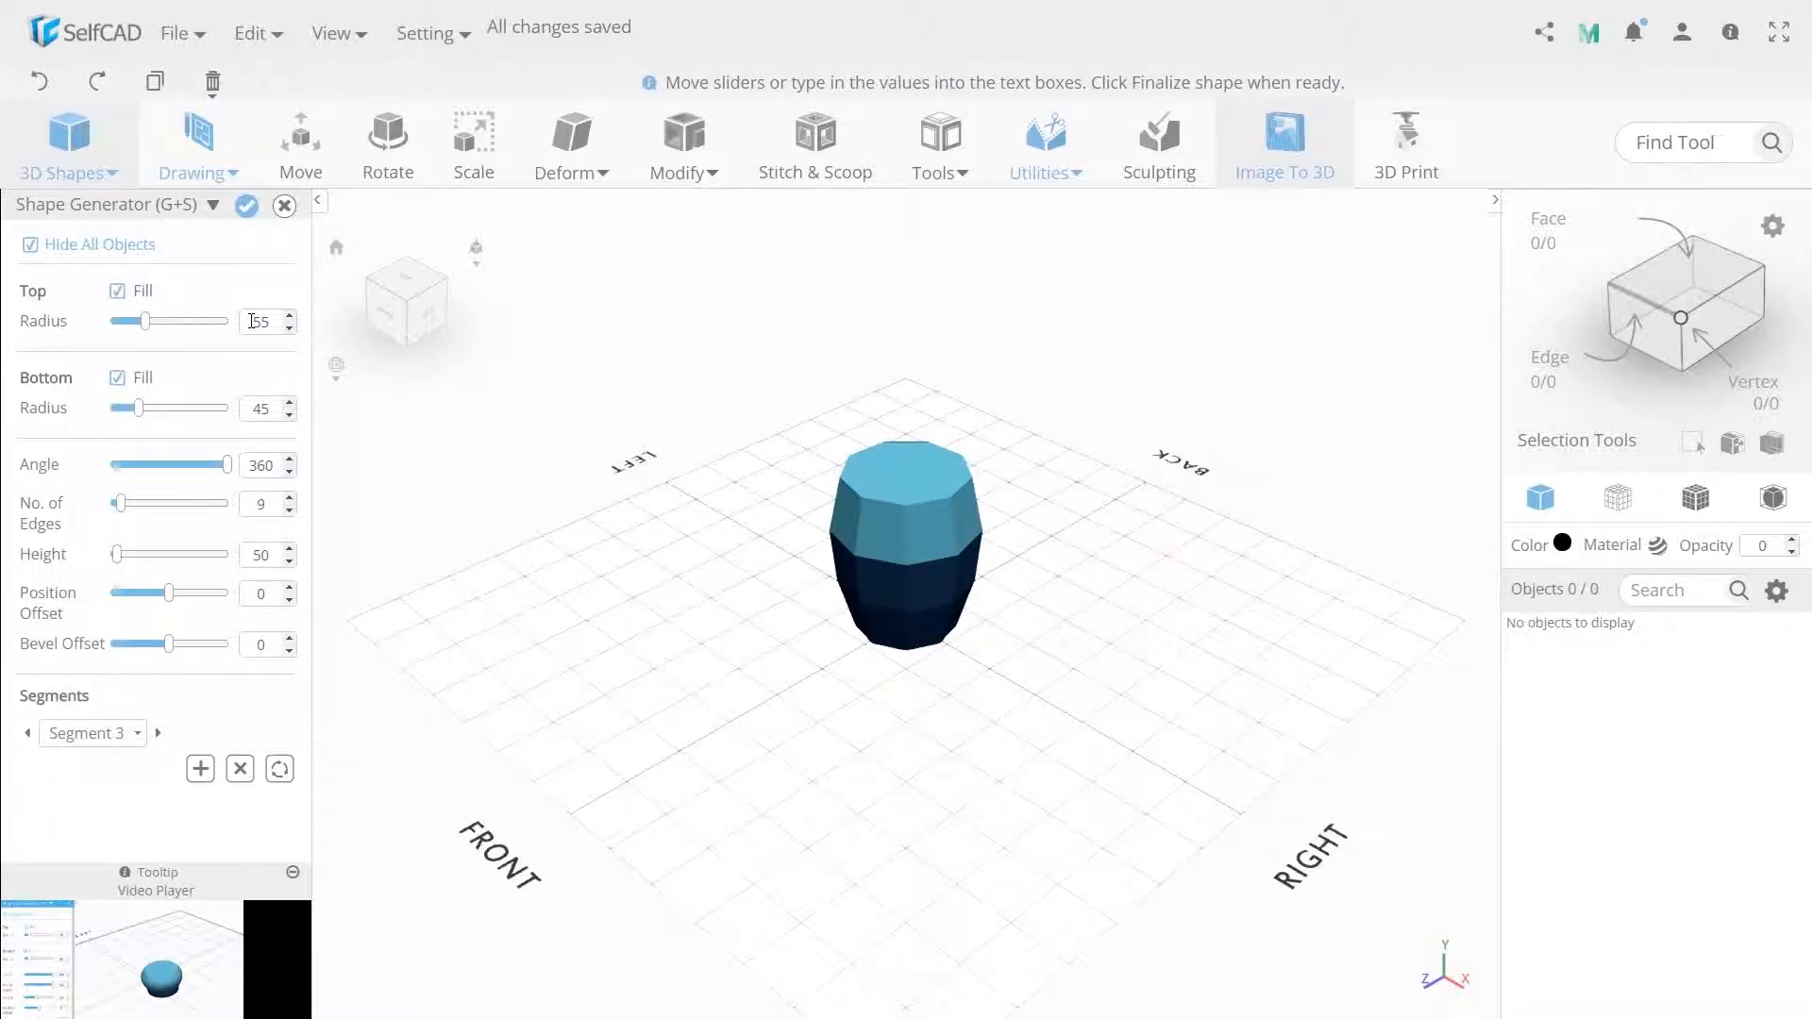
click(201, 769)
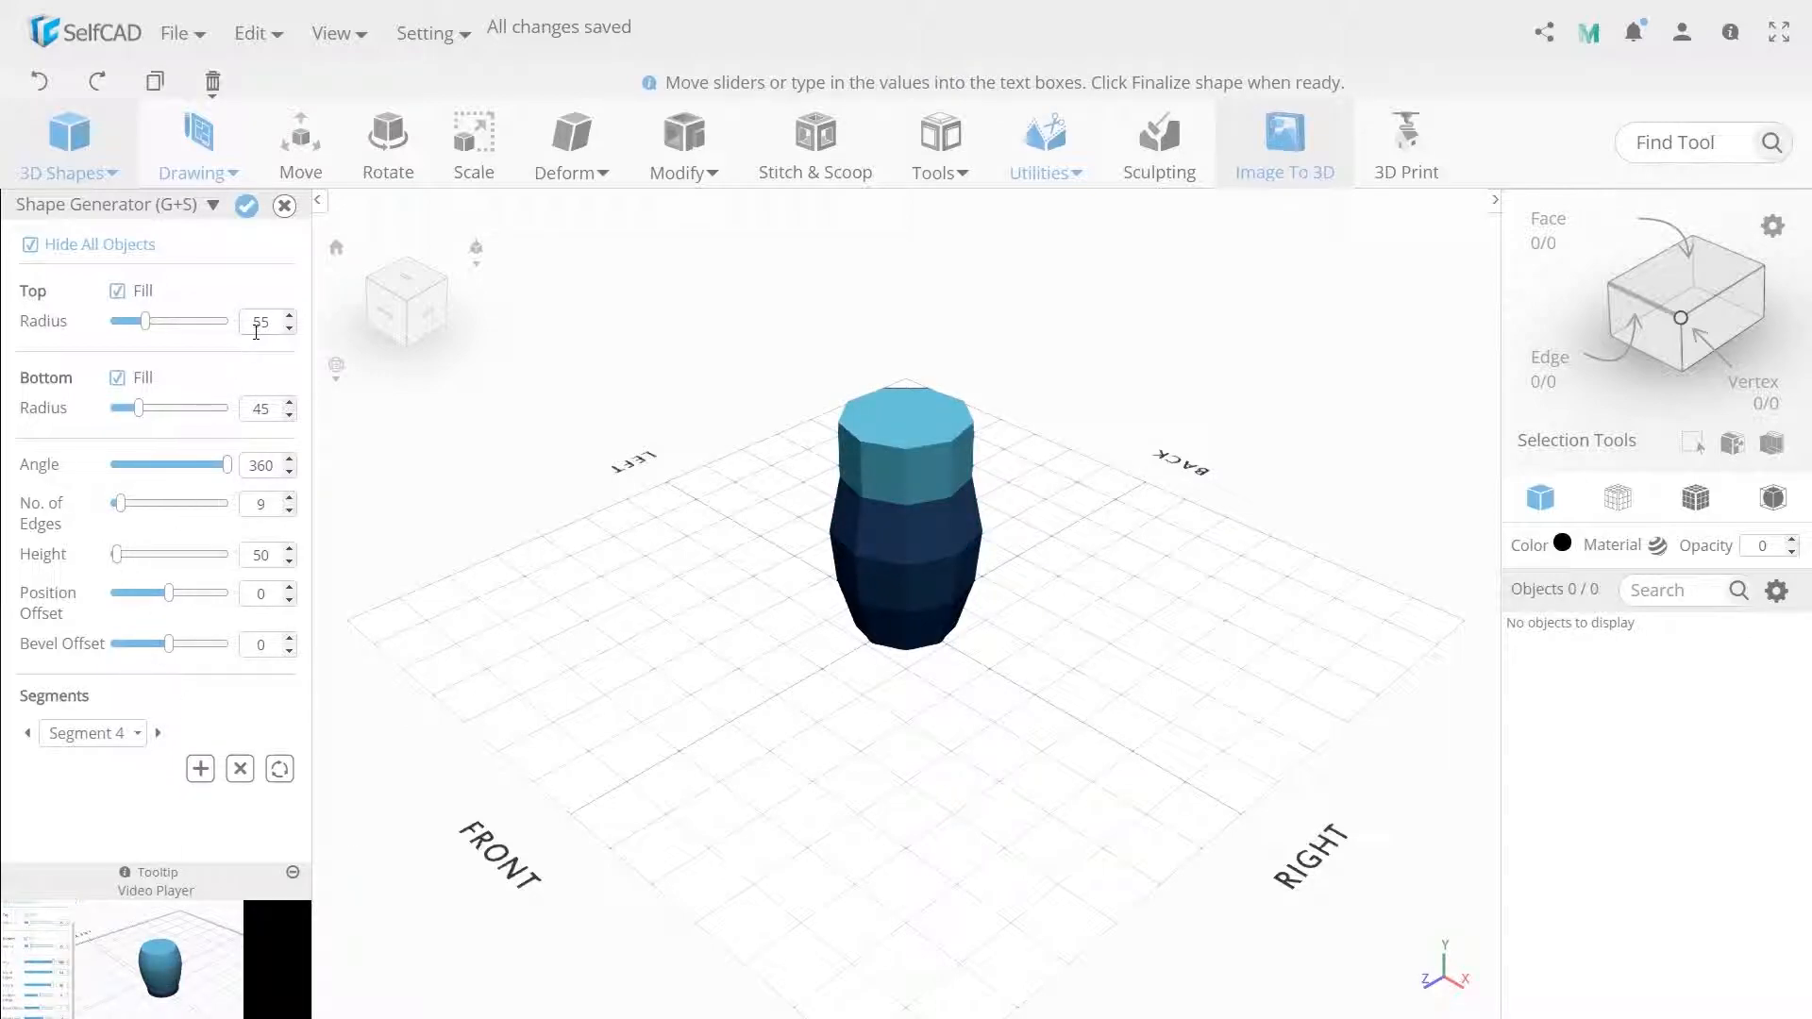
Set the fourth segment's top radius to 65 and height to 35, and add a fifth segment.
text(65)
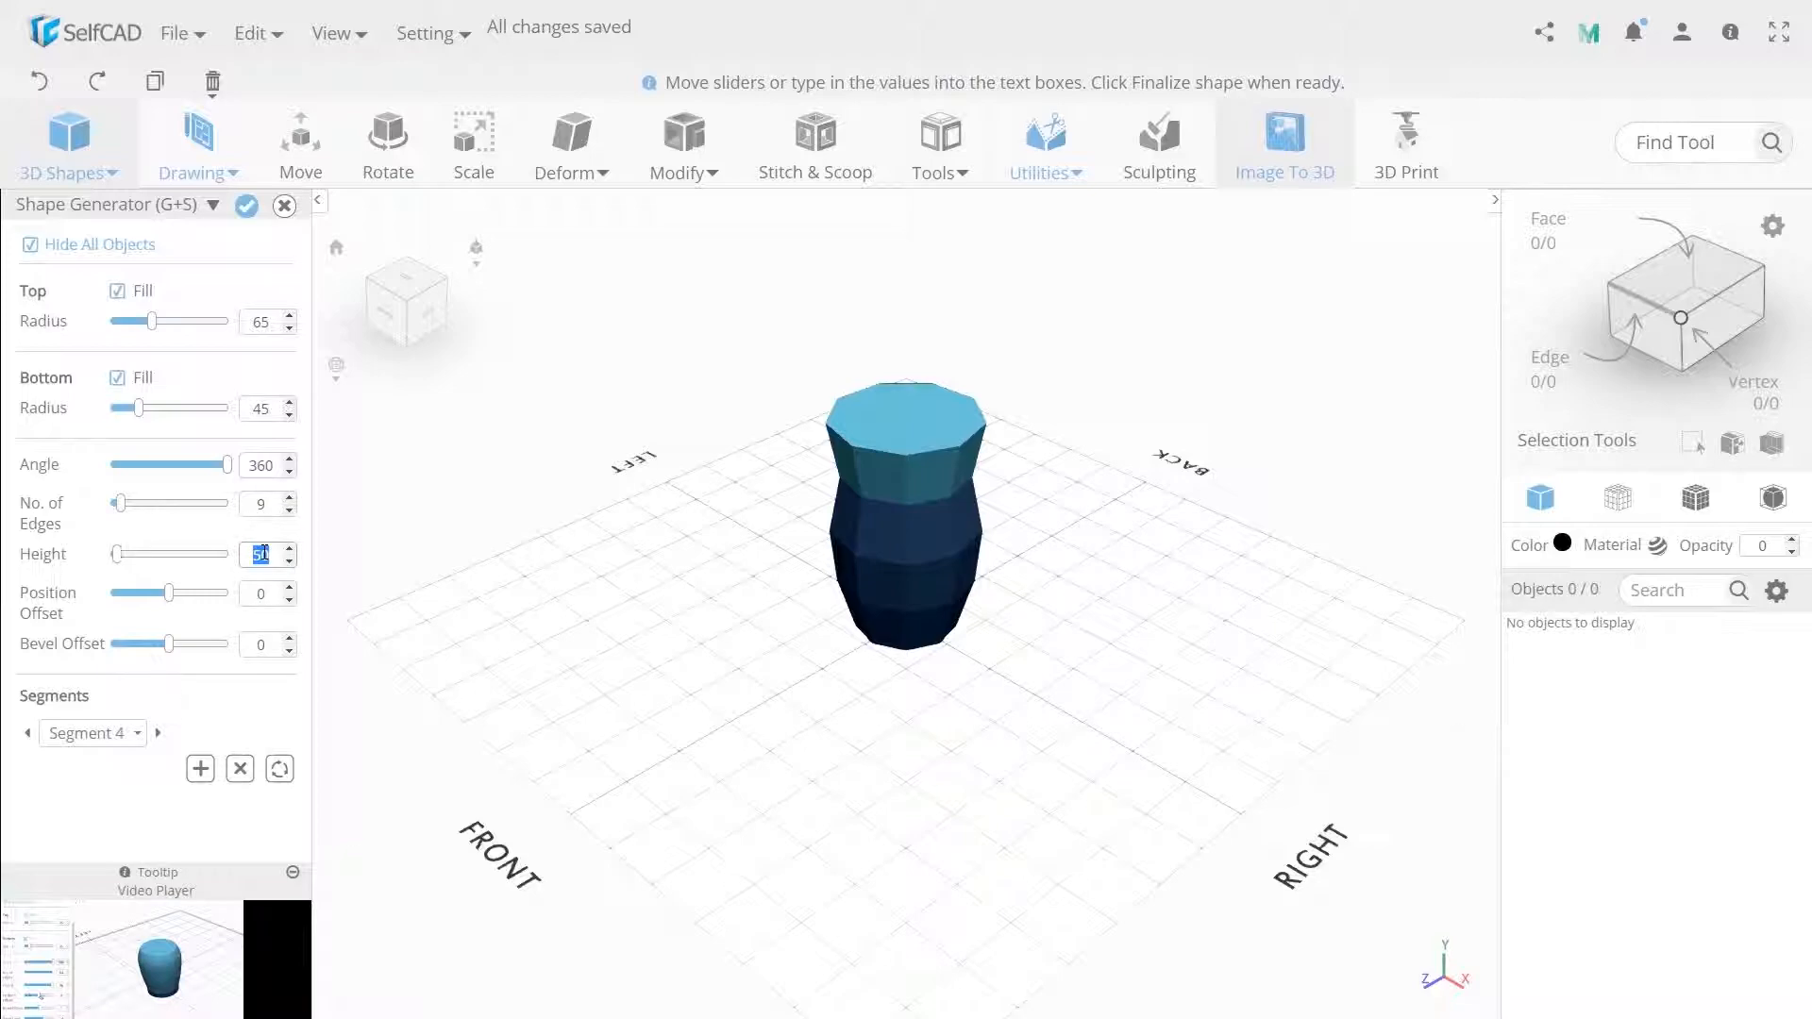
text(30)
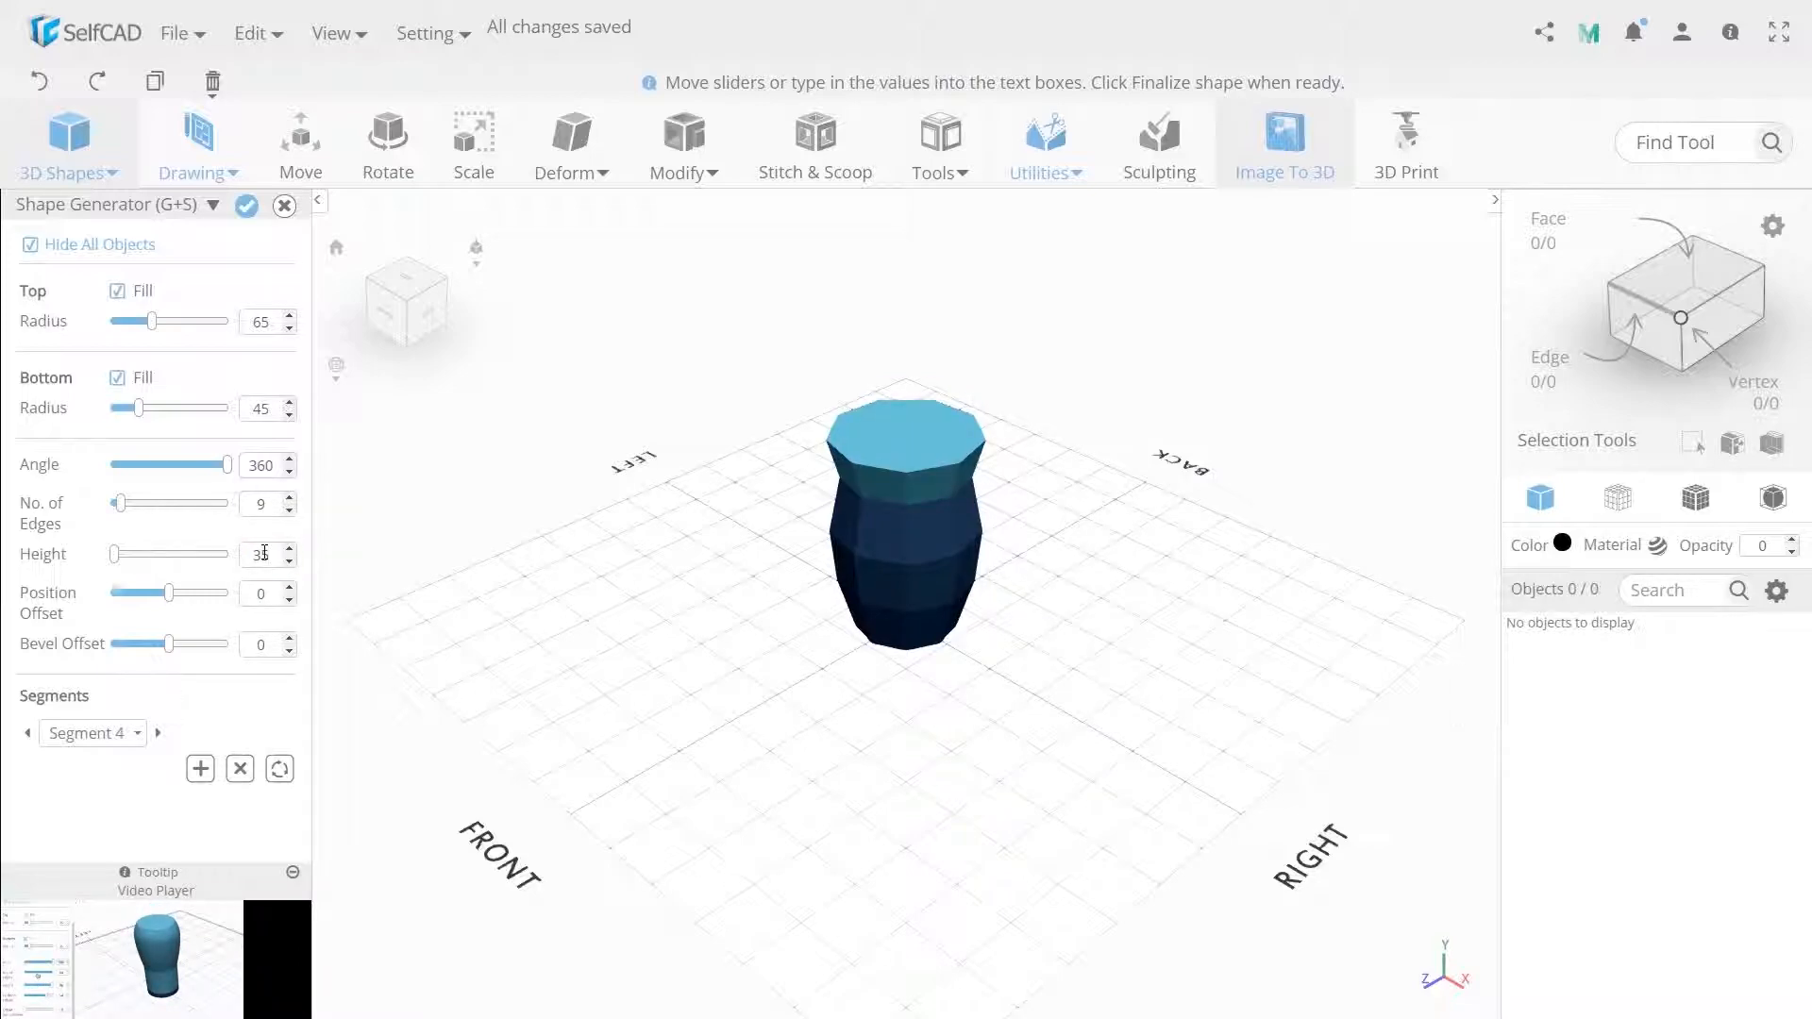
click(200, 768)
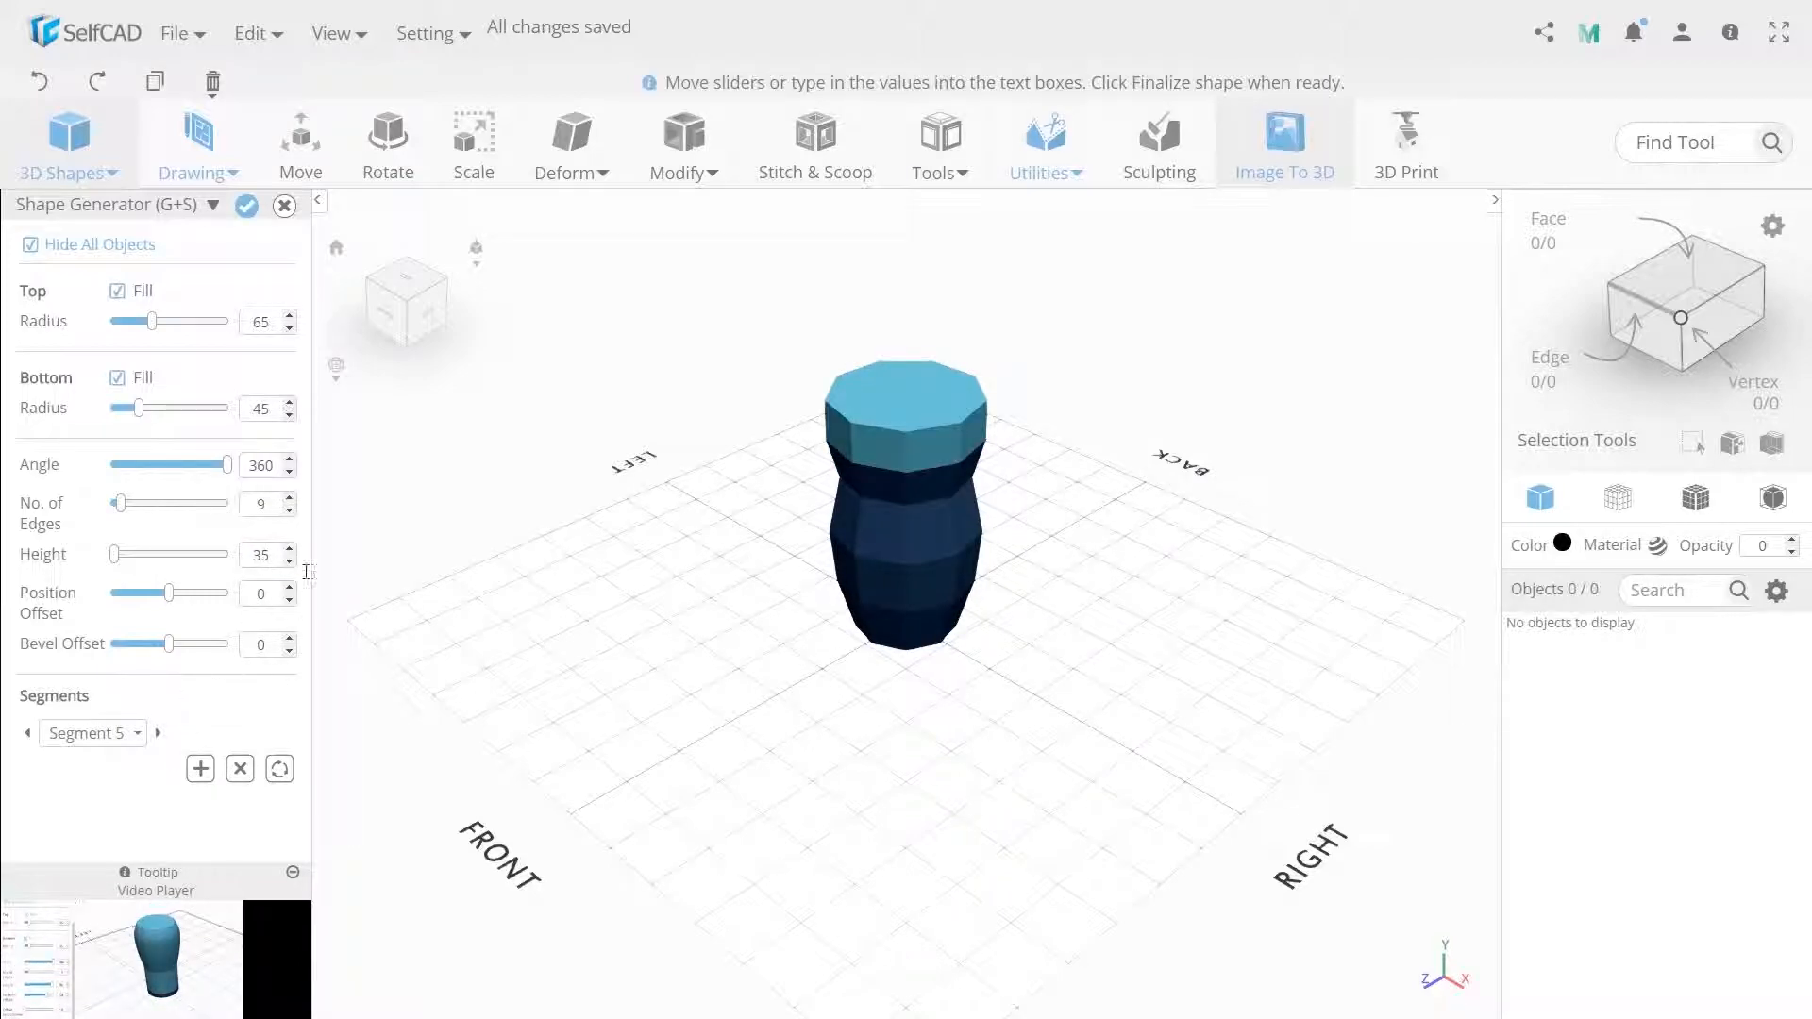
Set the fifth segment's height to 50 and top radius to 55, and add a sixth segment.
double_click(257, 554)
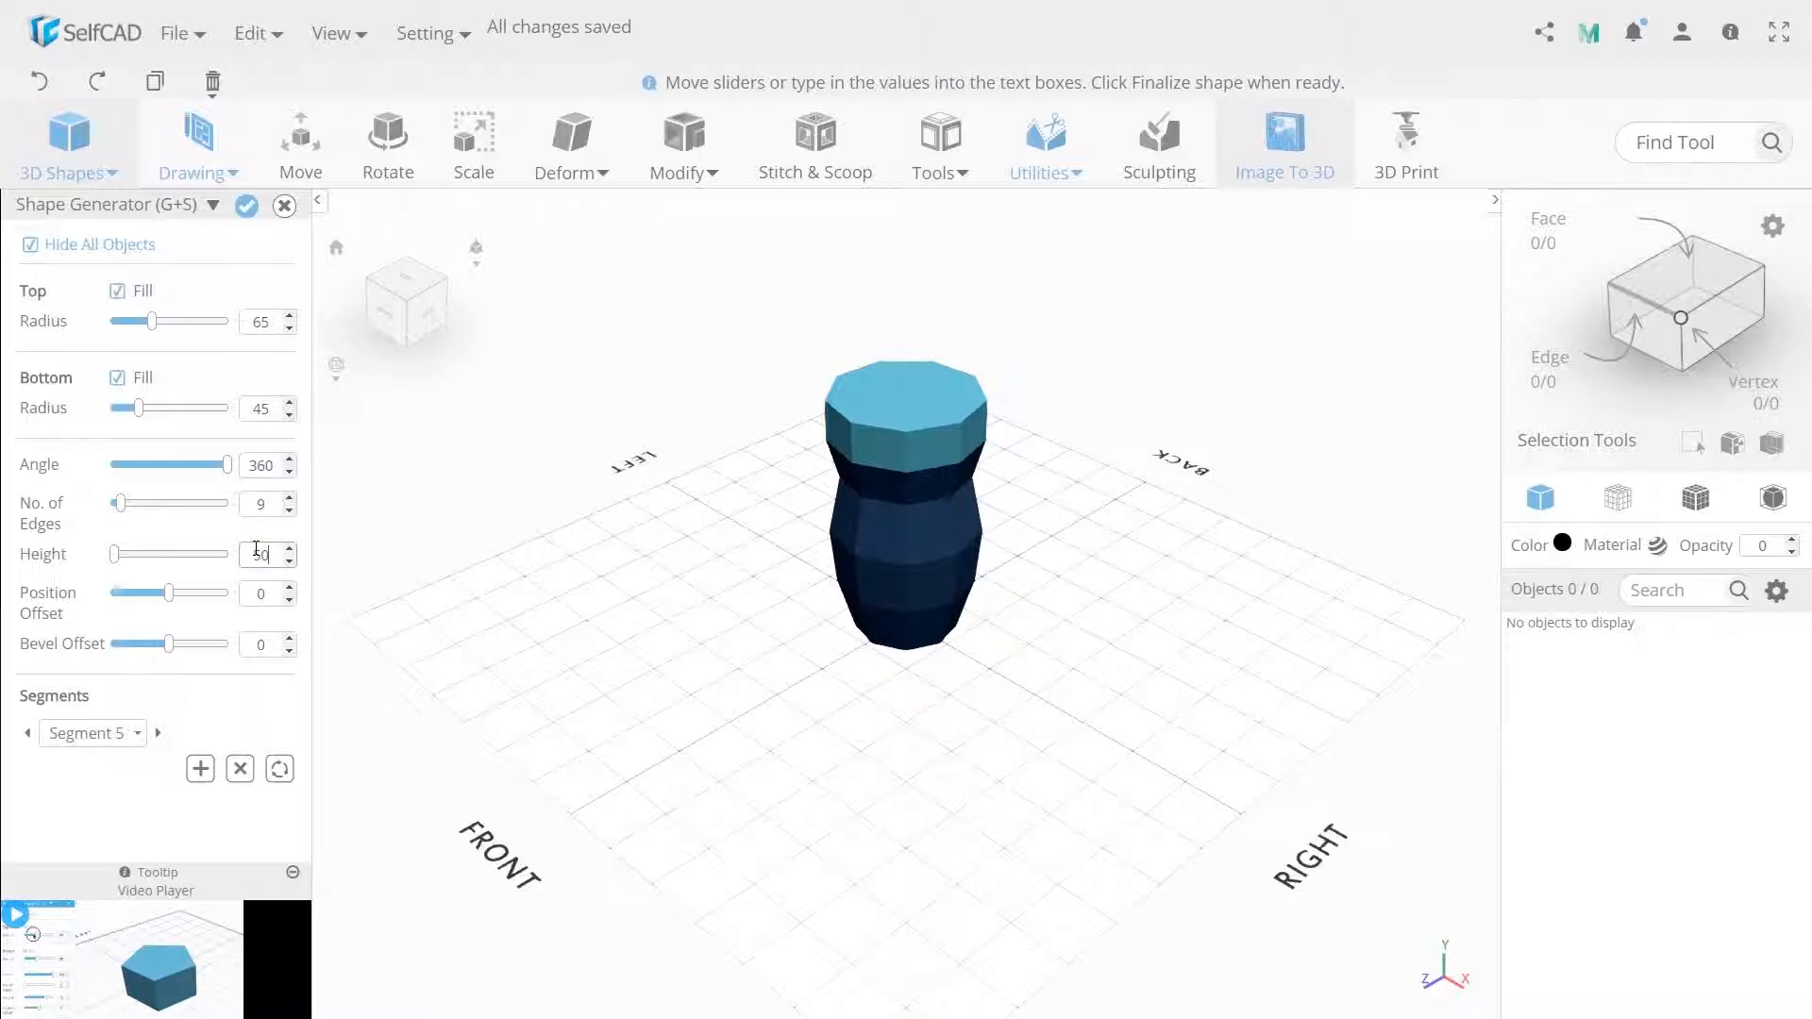
double_click(270, 323)
text(5)
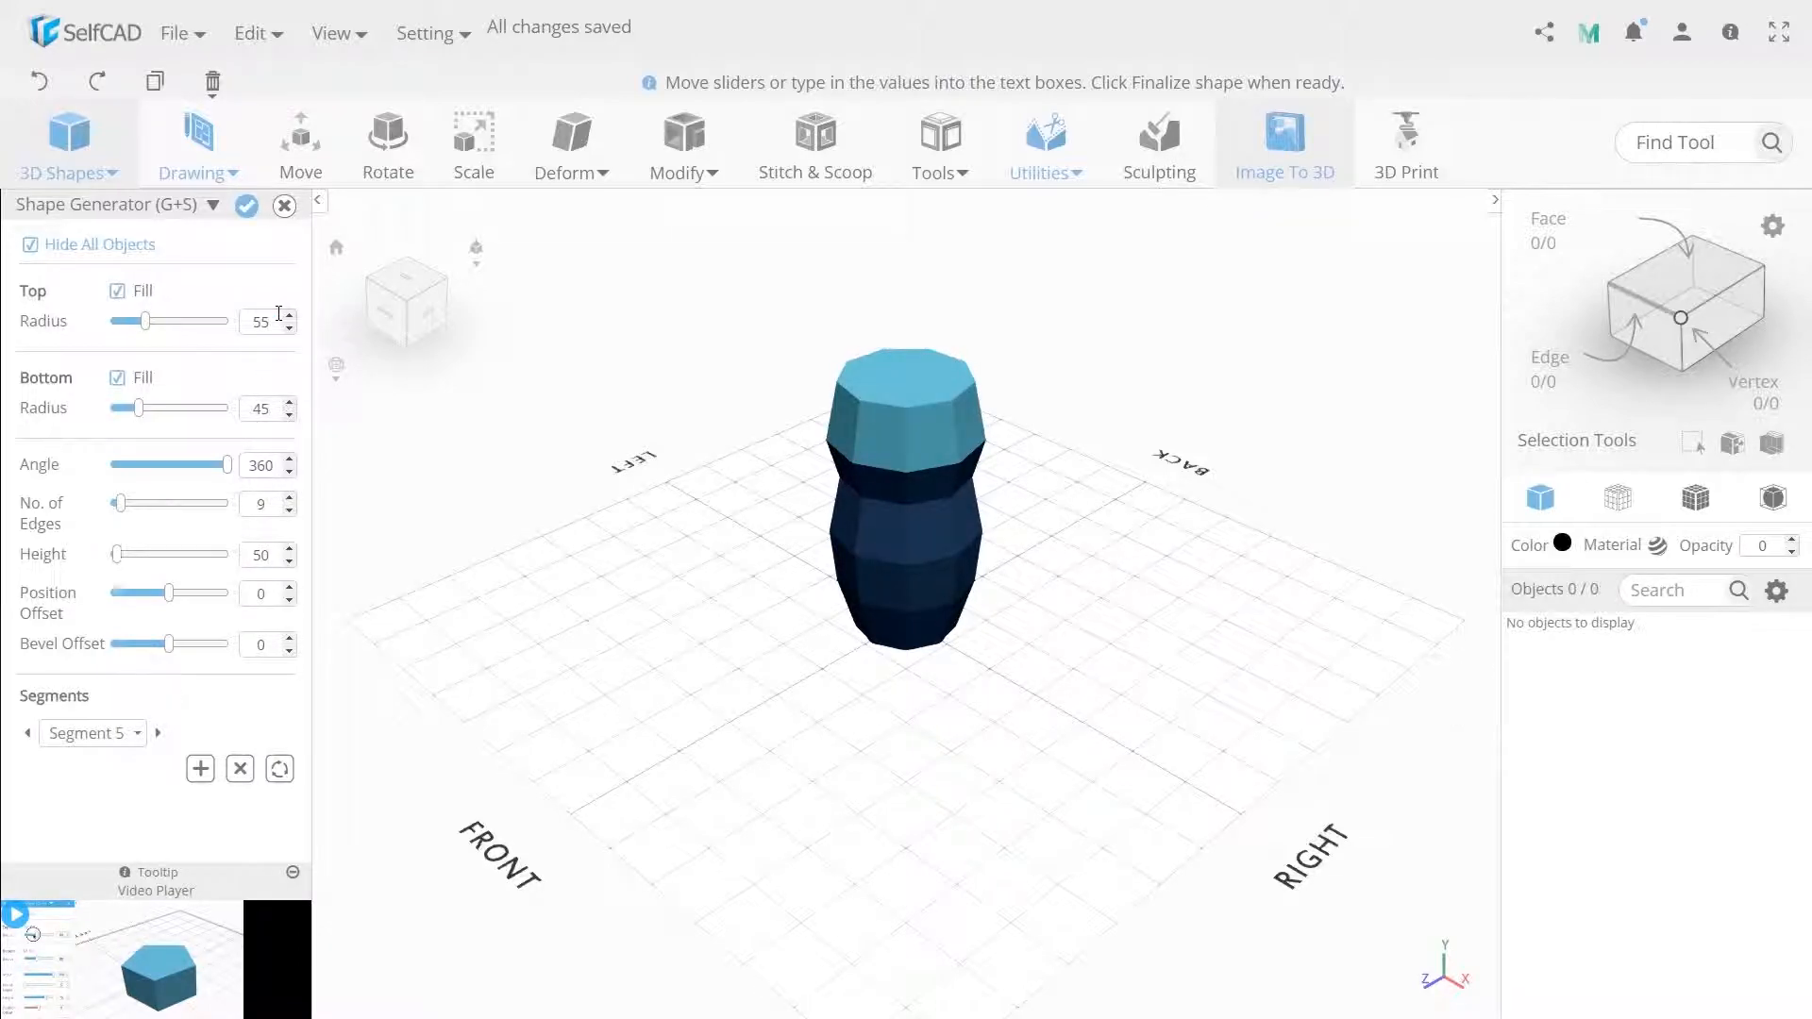
click(200, 769)
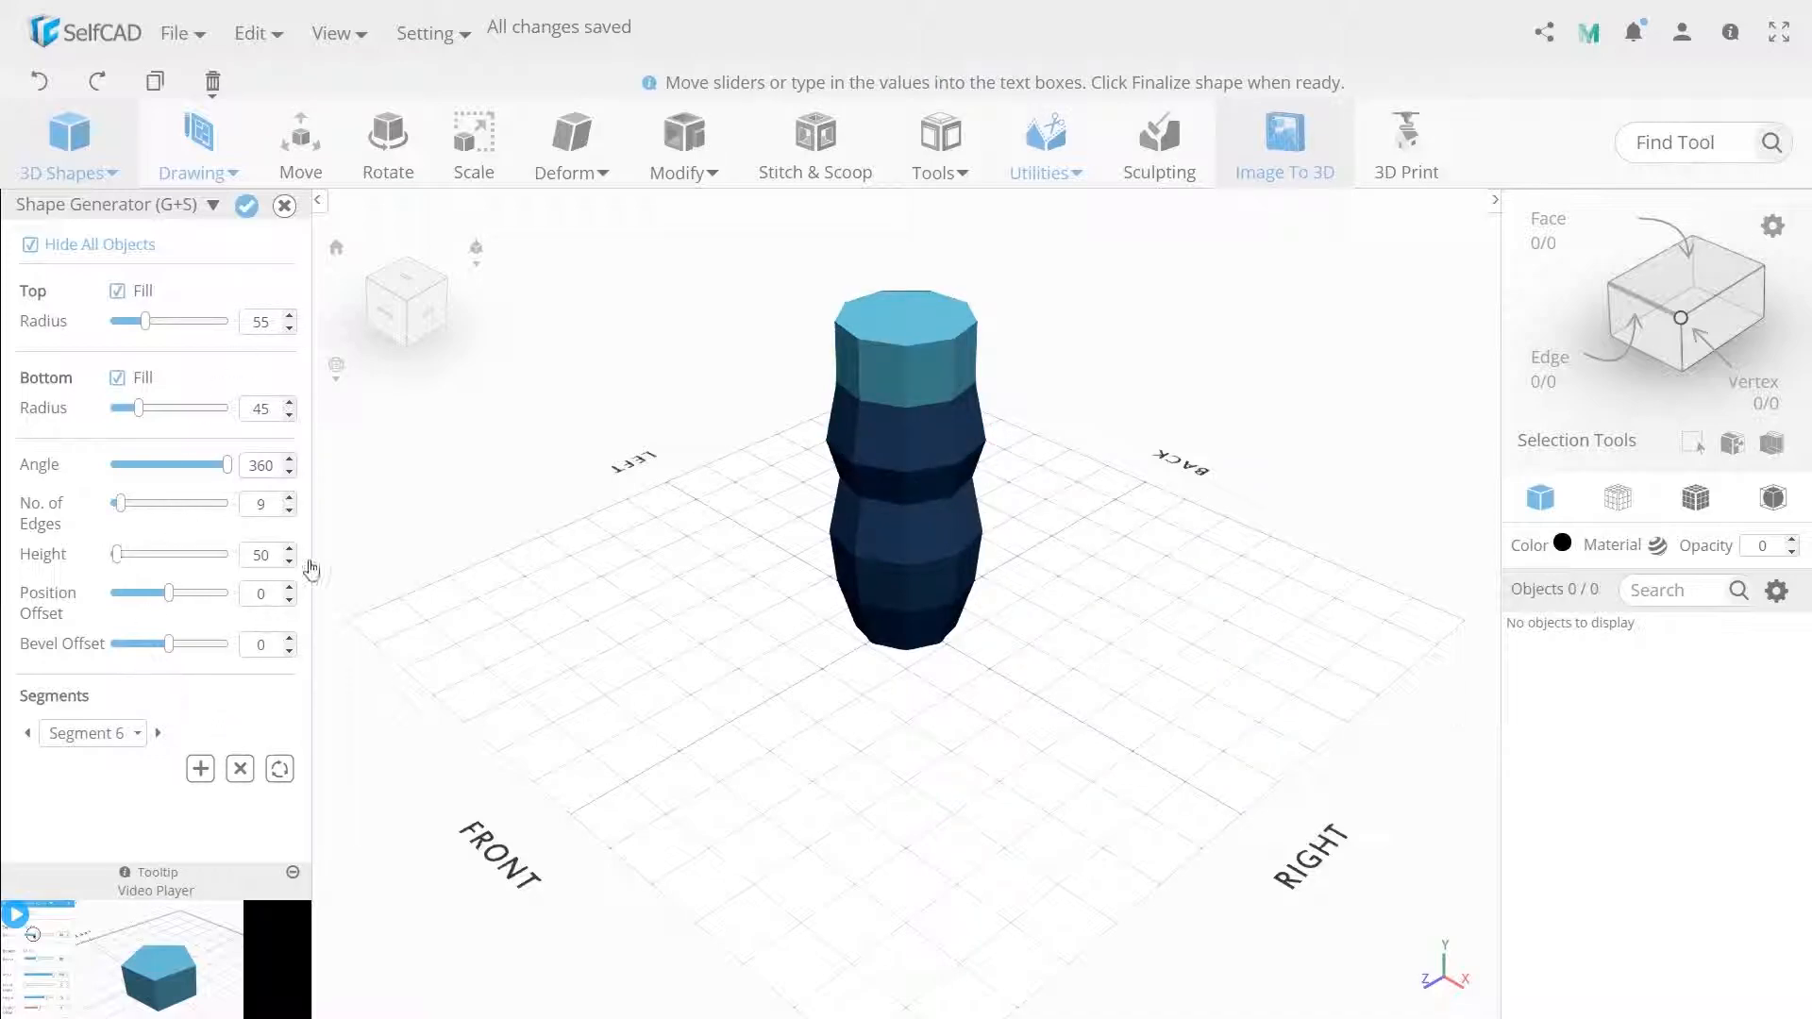
Set the sixth segment's height to 20 and top radius to 35, and finalize the shape.
double_click(277, 563)
text(20)
double_click(274, 321)
text(35)
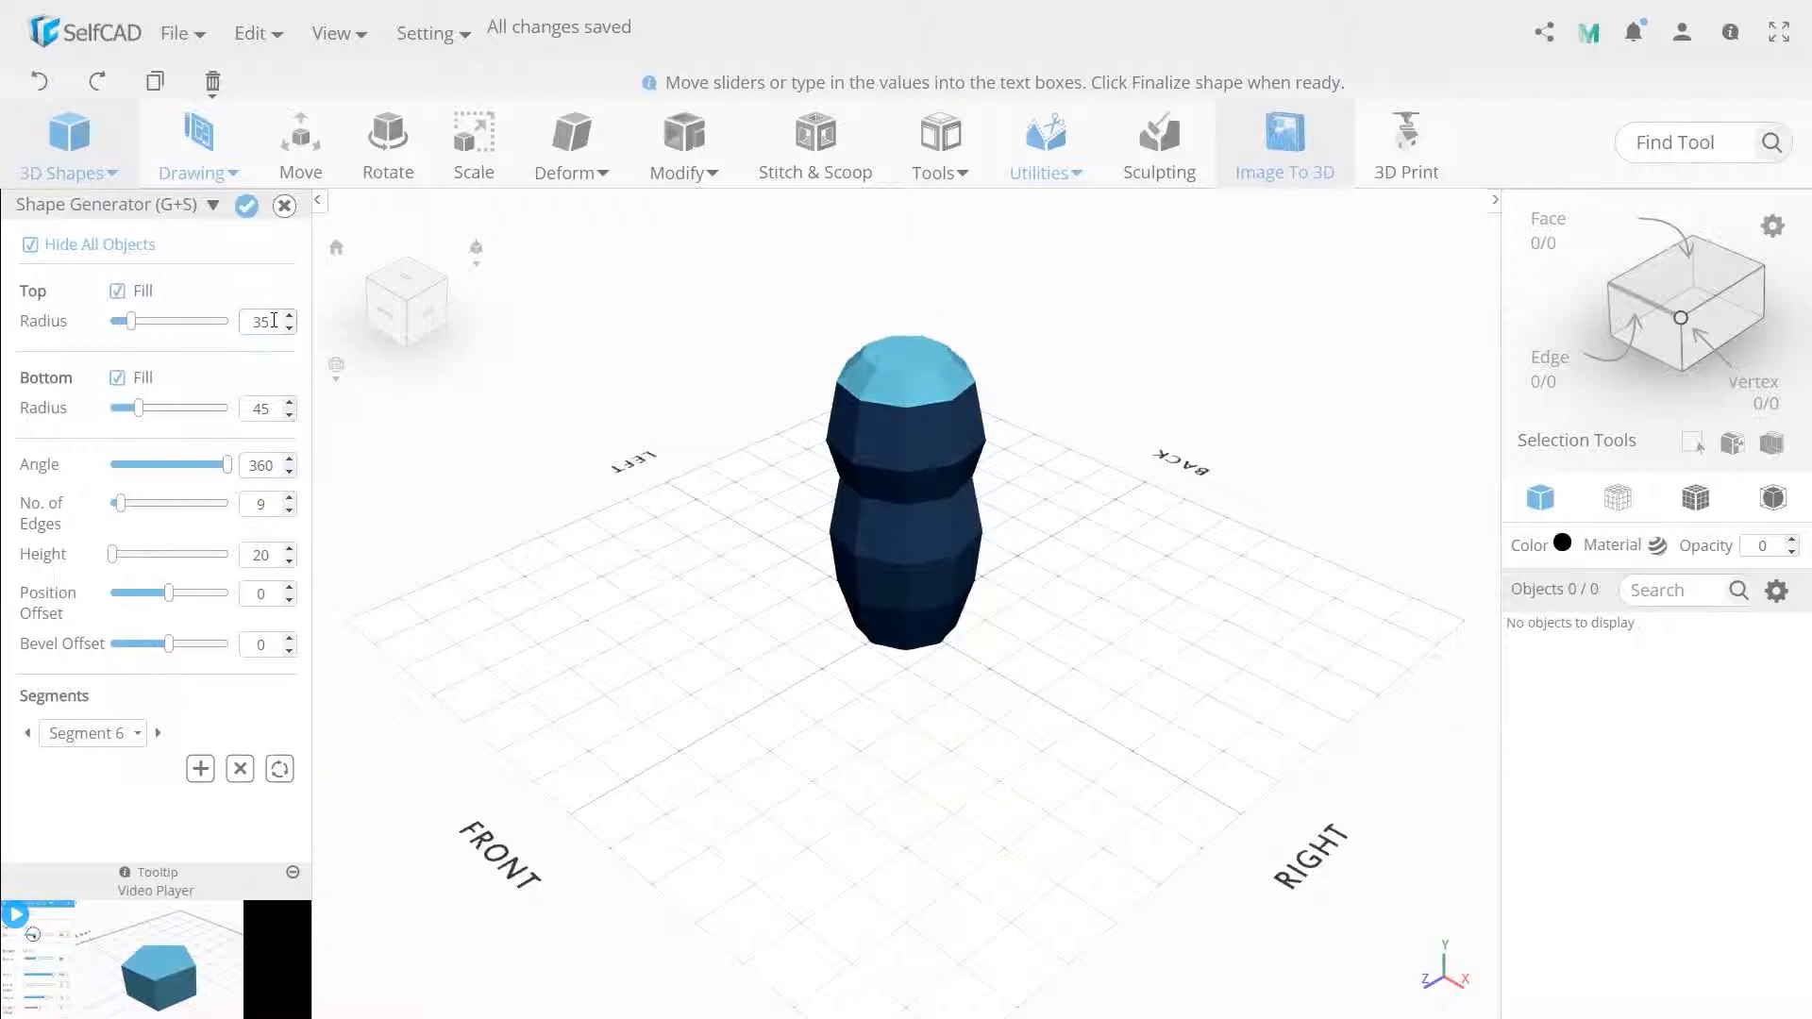
click(246, 208)
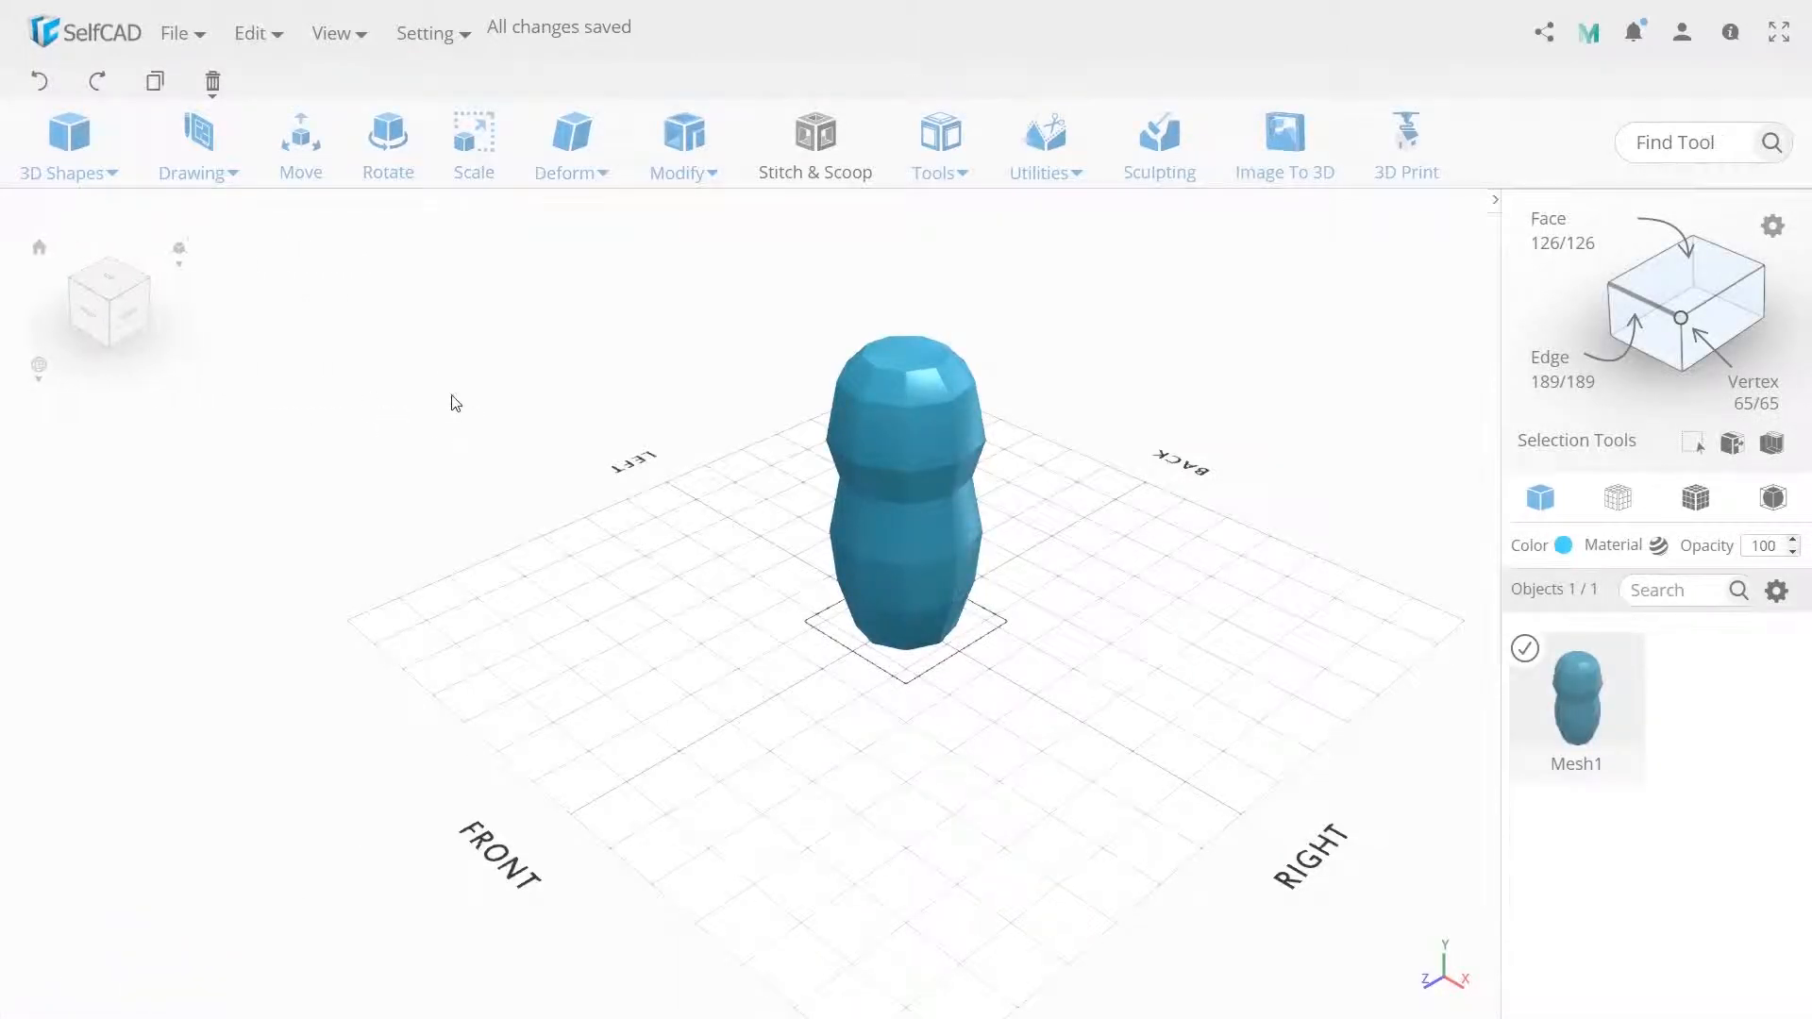
Move the shape 25 units along the Y axis.
click(300, 170)
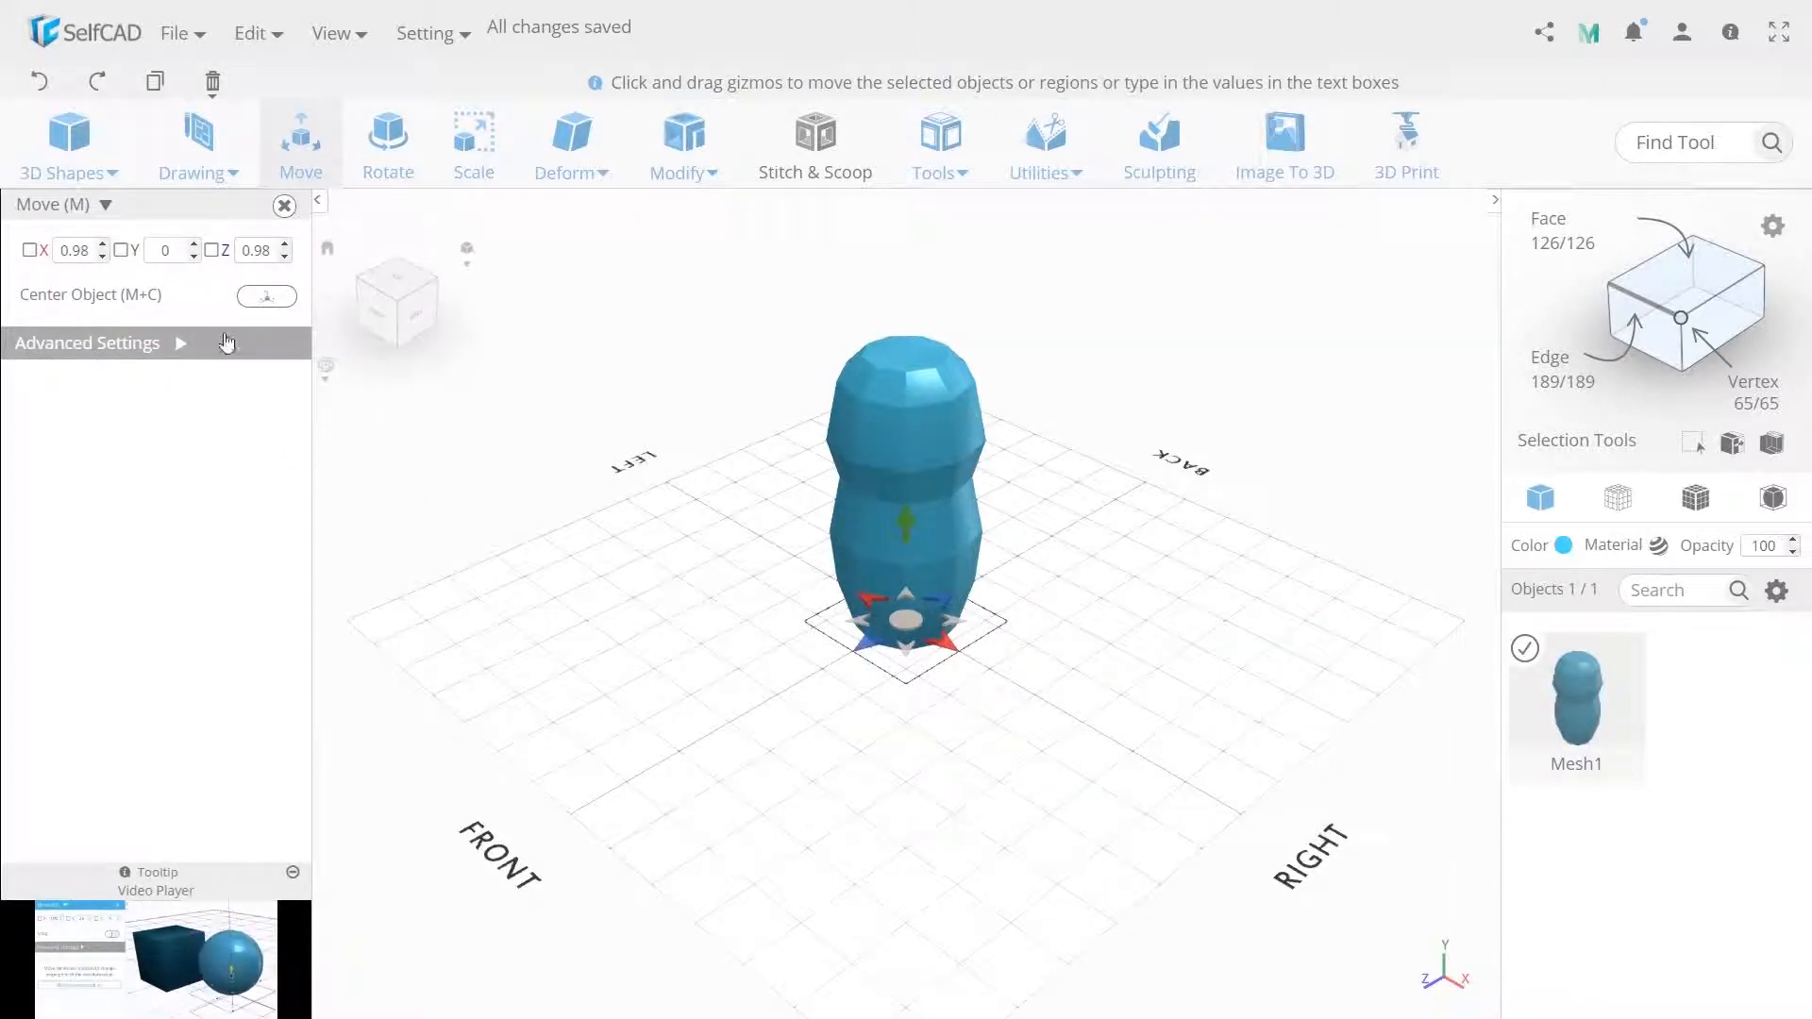
click(167, 249)
text(25)
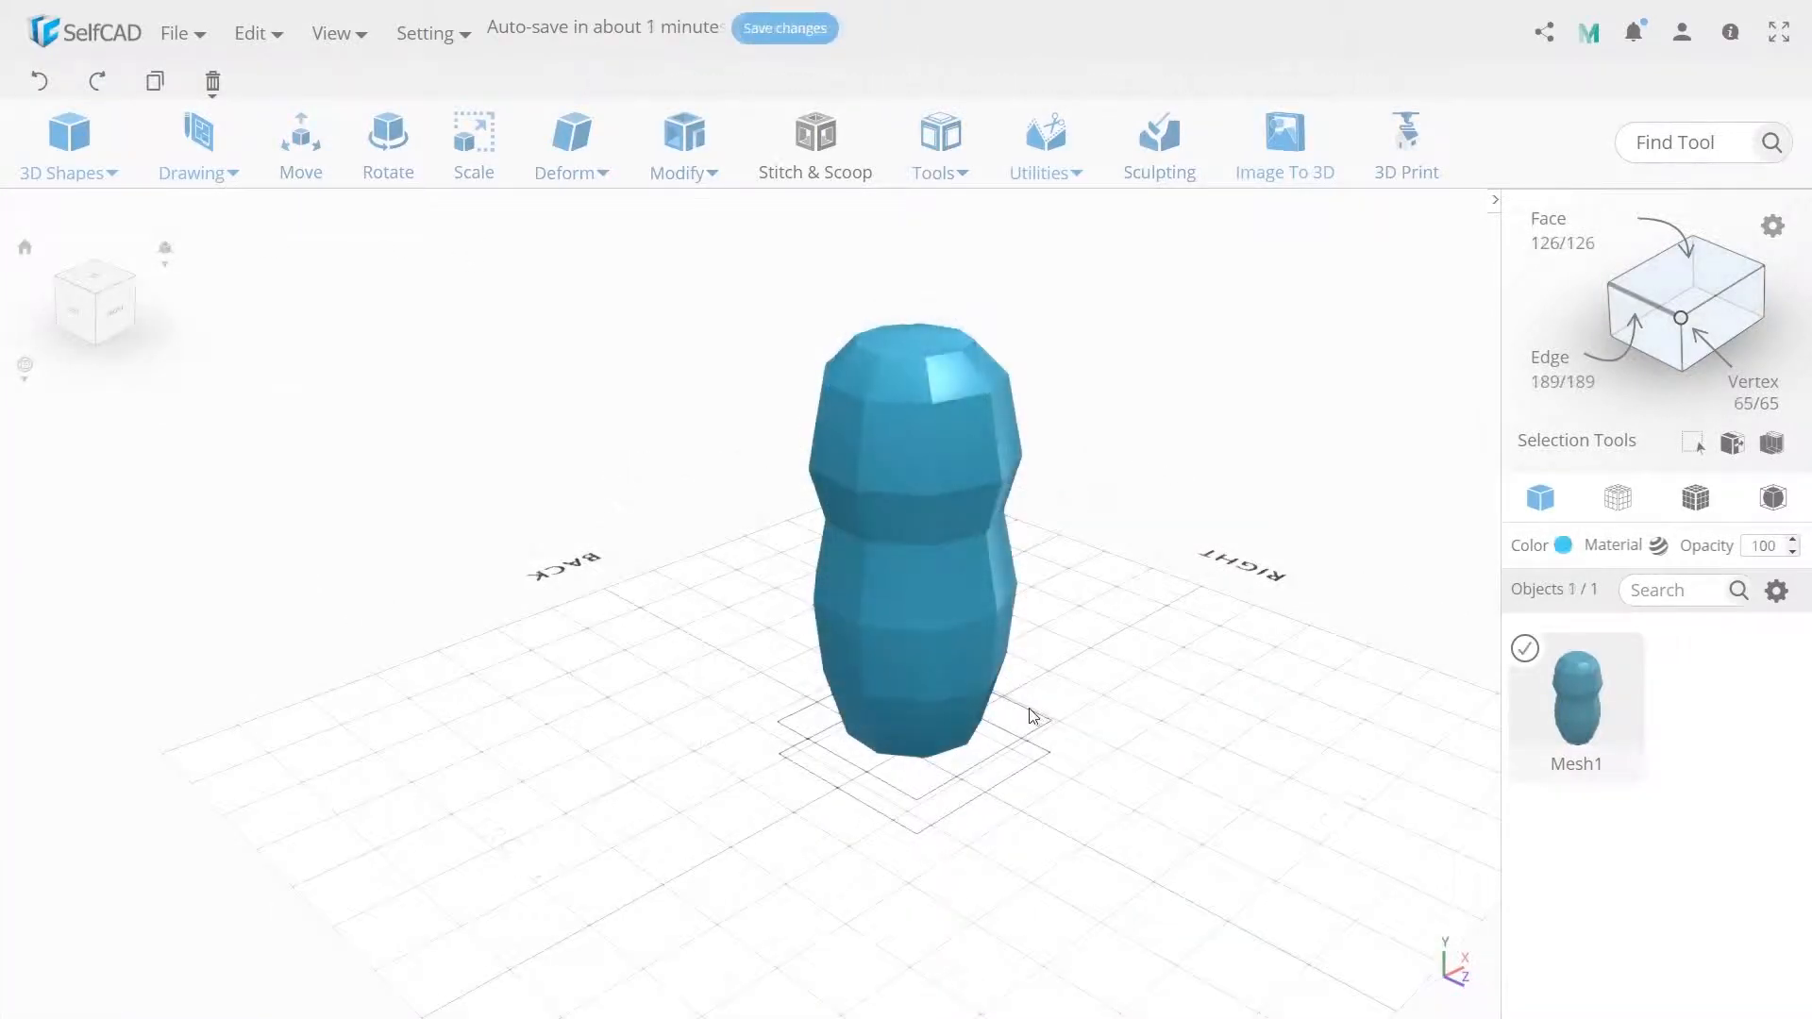
Switch to edge selection and select two edges at the upper waist of the shape.
click(1550, 363)
click(925, 463)
drag(1186, 535, 959, 457)
click(912, 469)
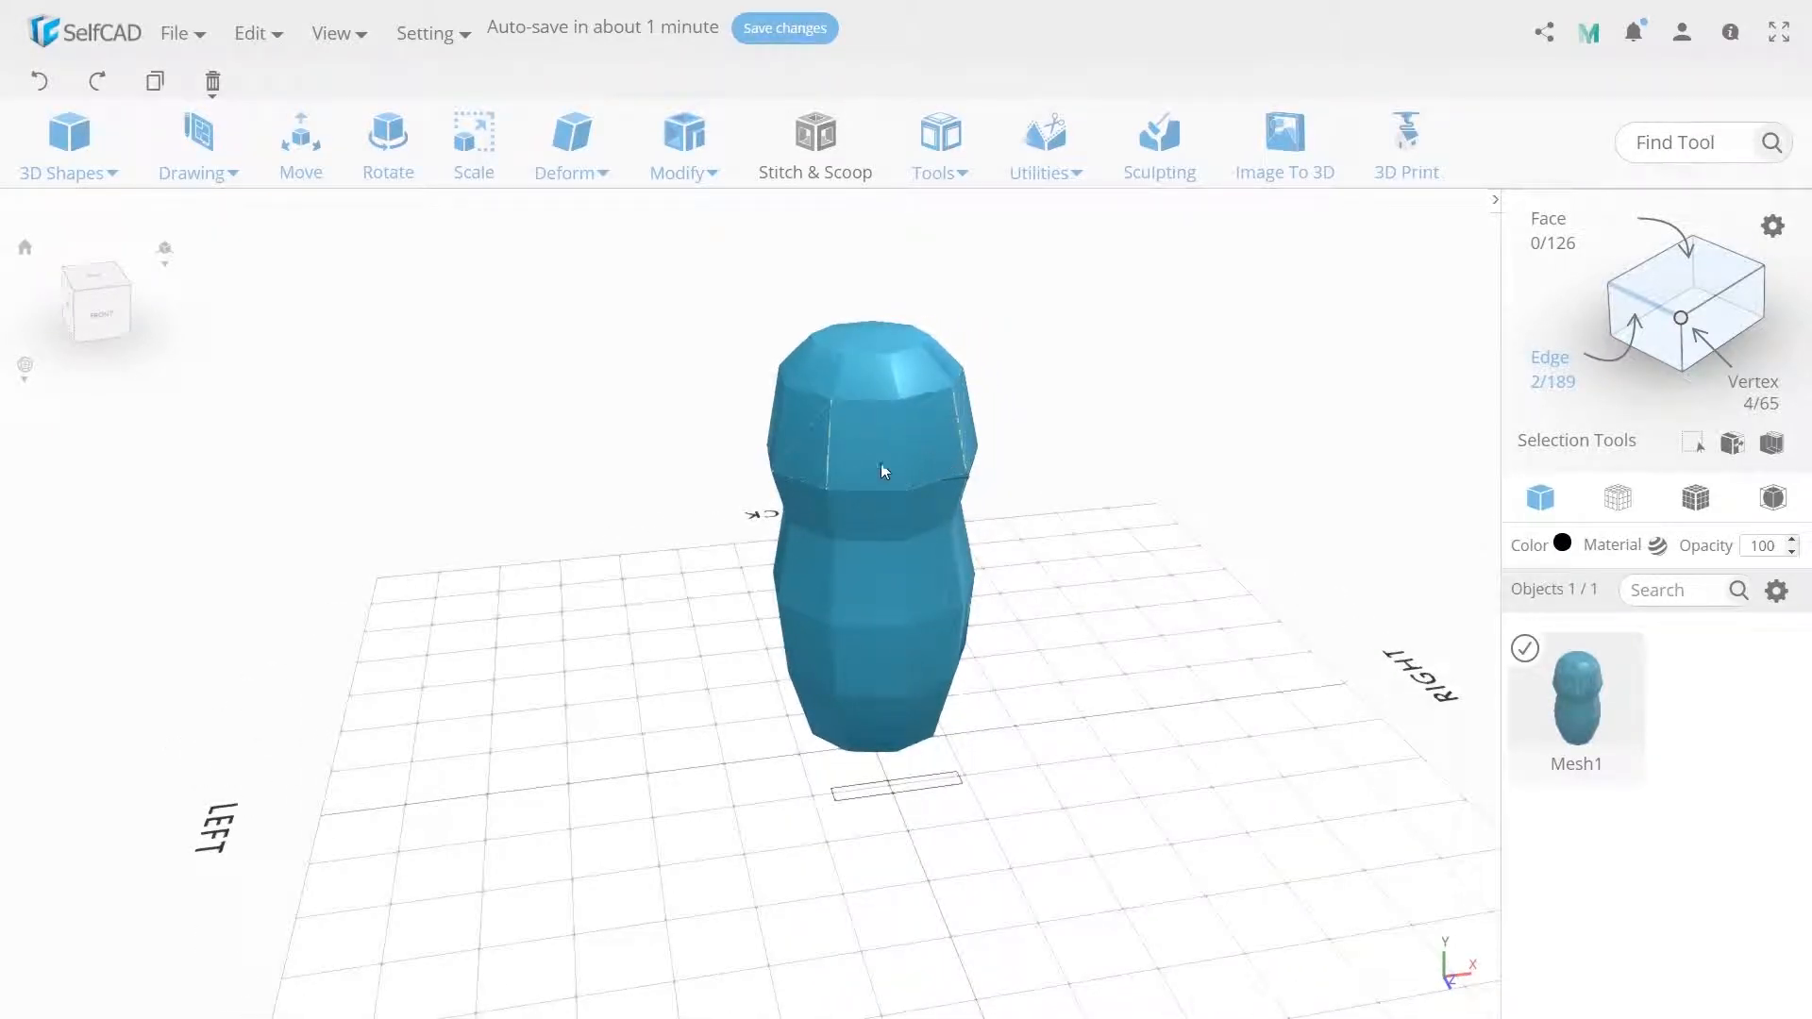
Try to scale the selected edges, entering X values of 50 and 1.
click(474, 161)
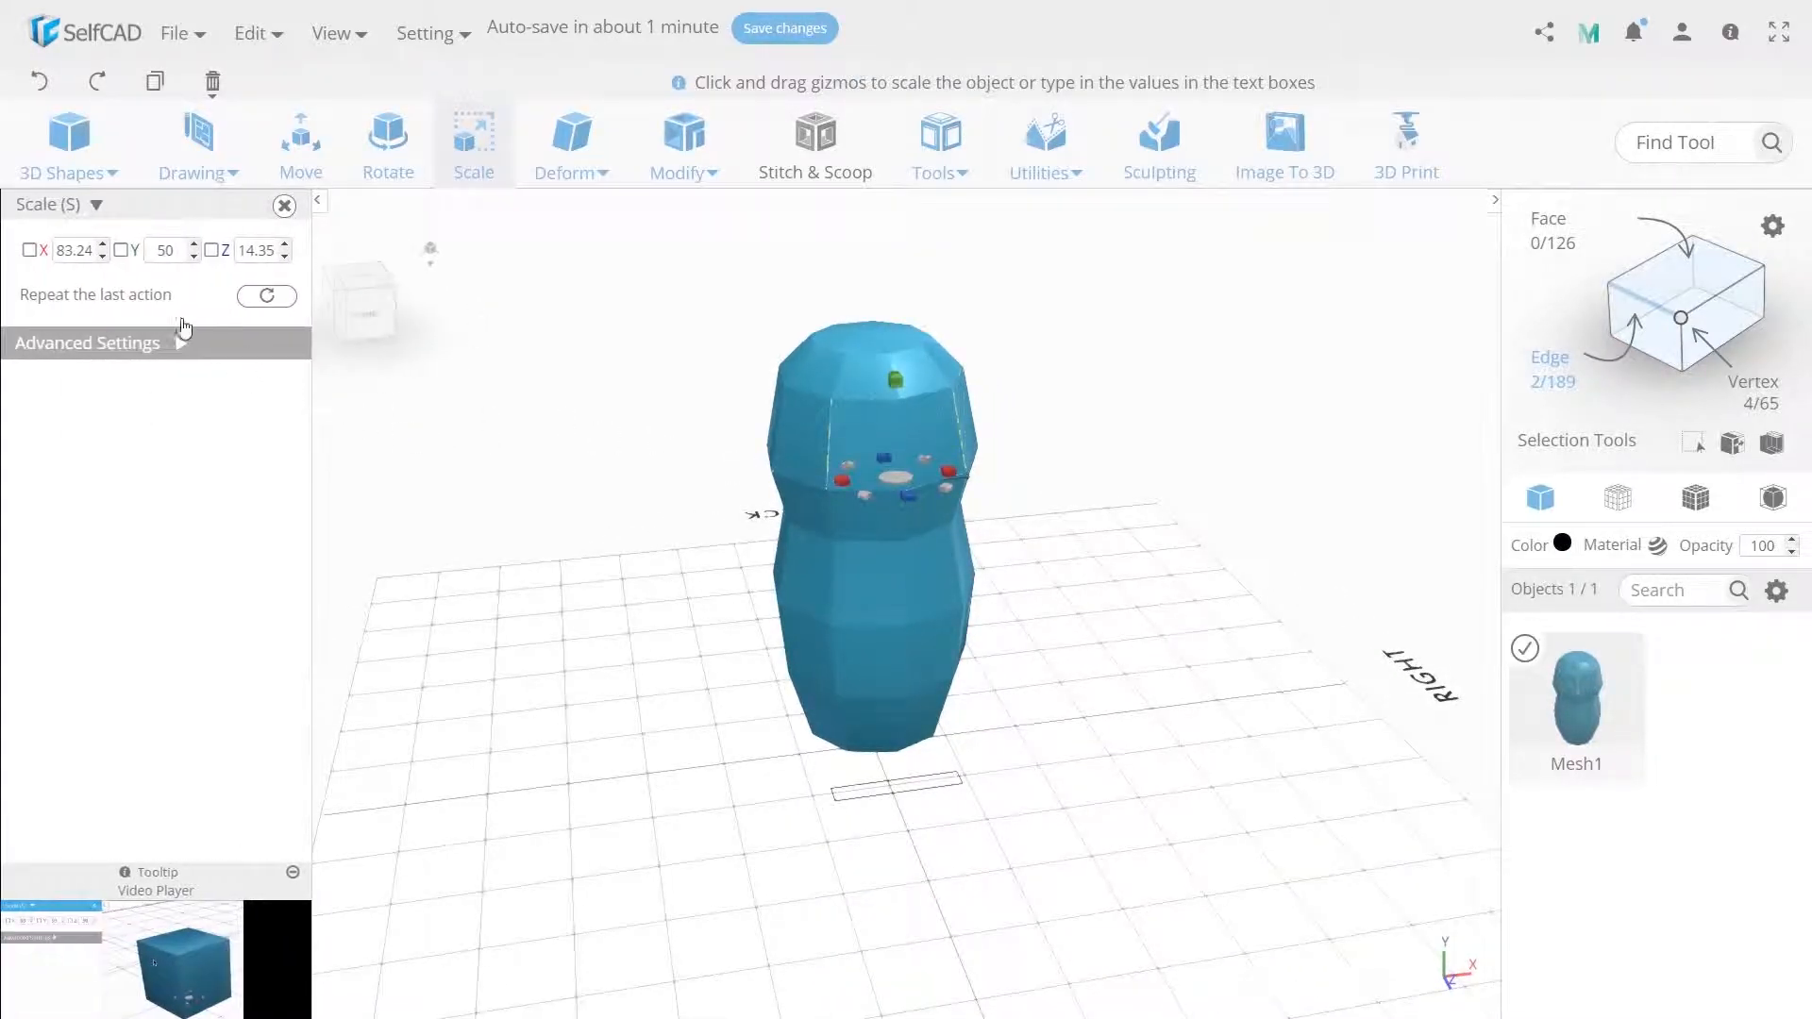
double_click(95, 249)
text(50)
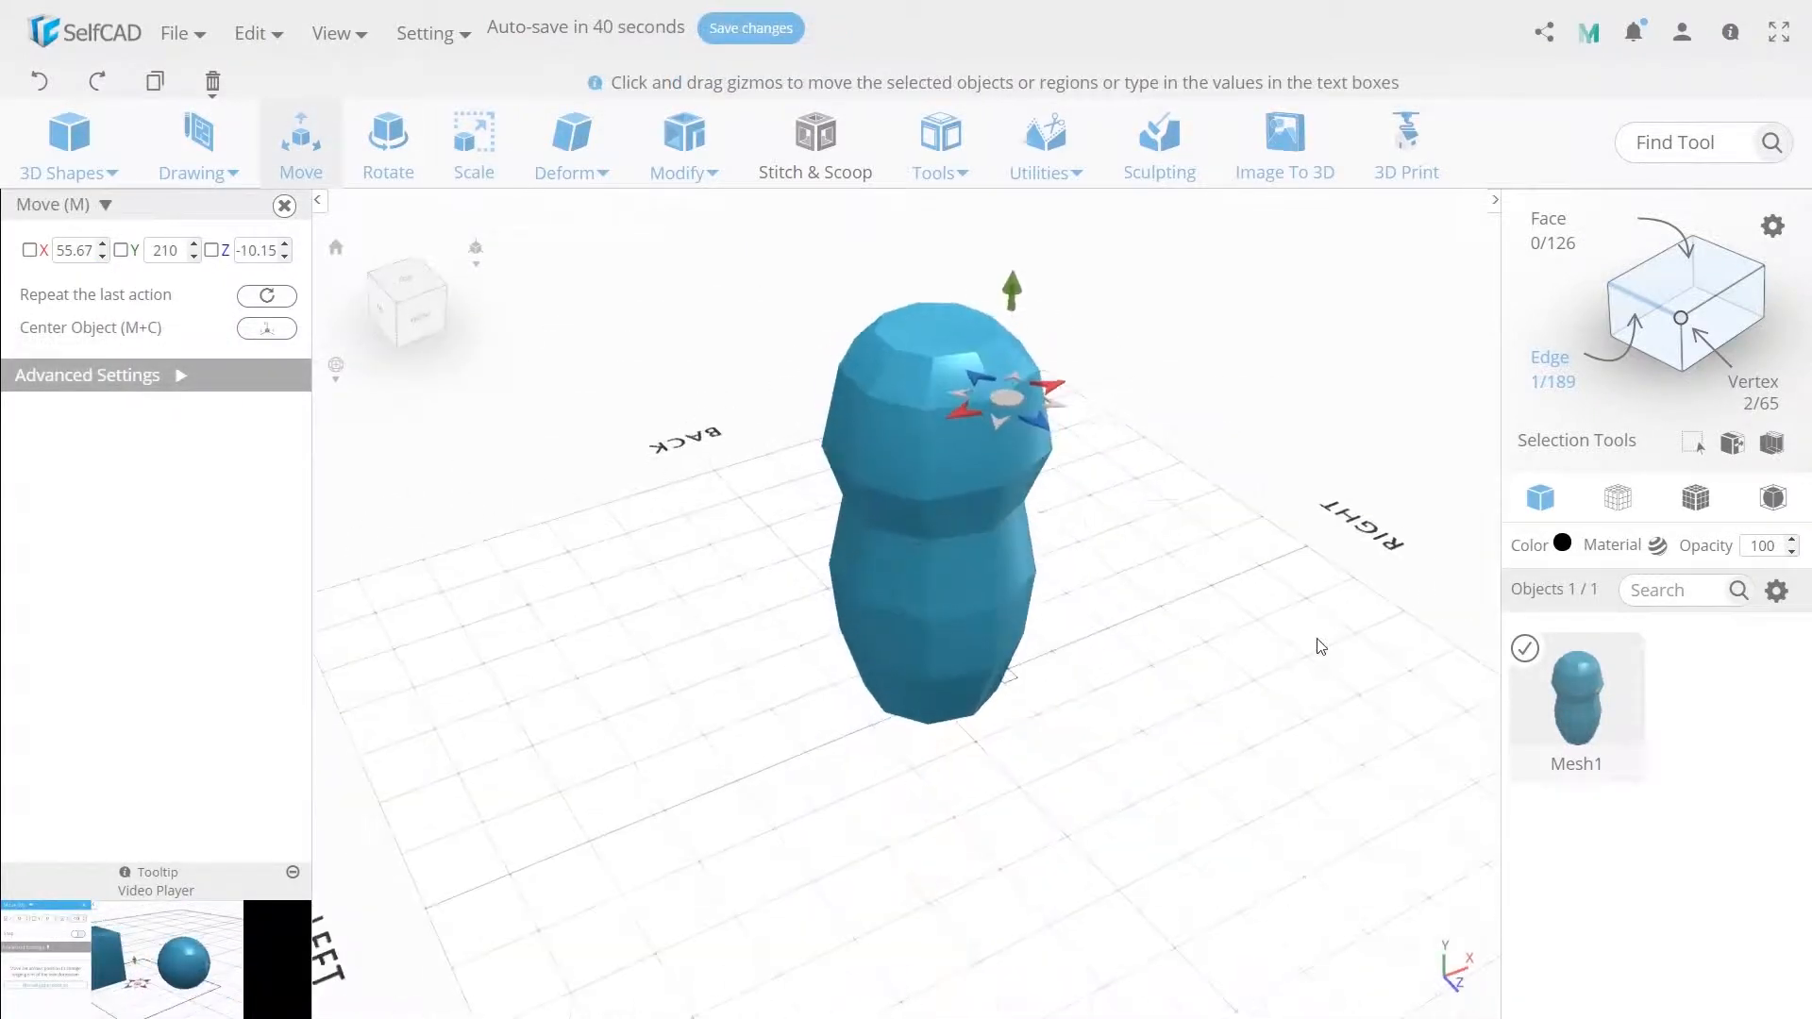
drag(1318, 639, 863, 484)
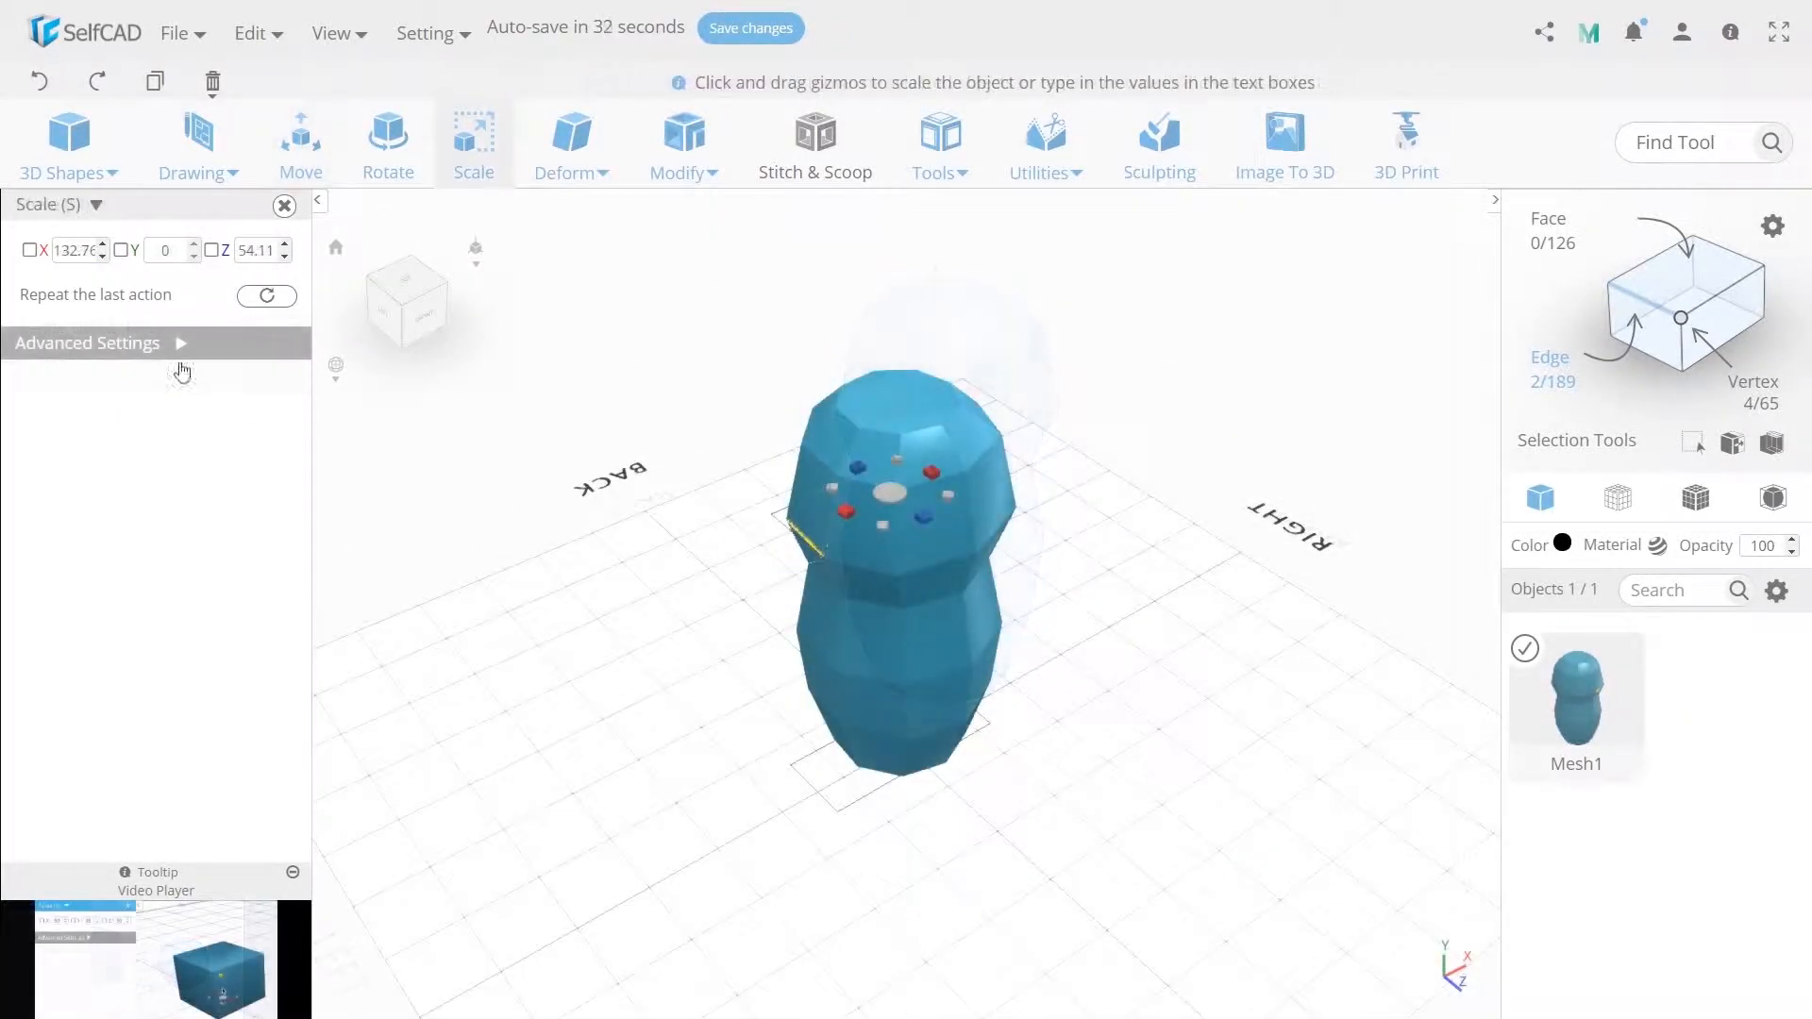
double_click(75, 250)
text(1)
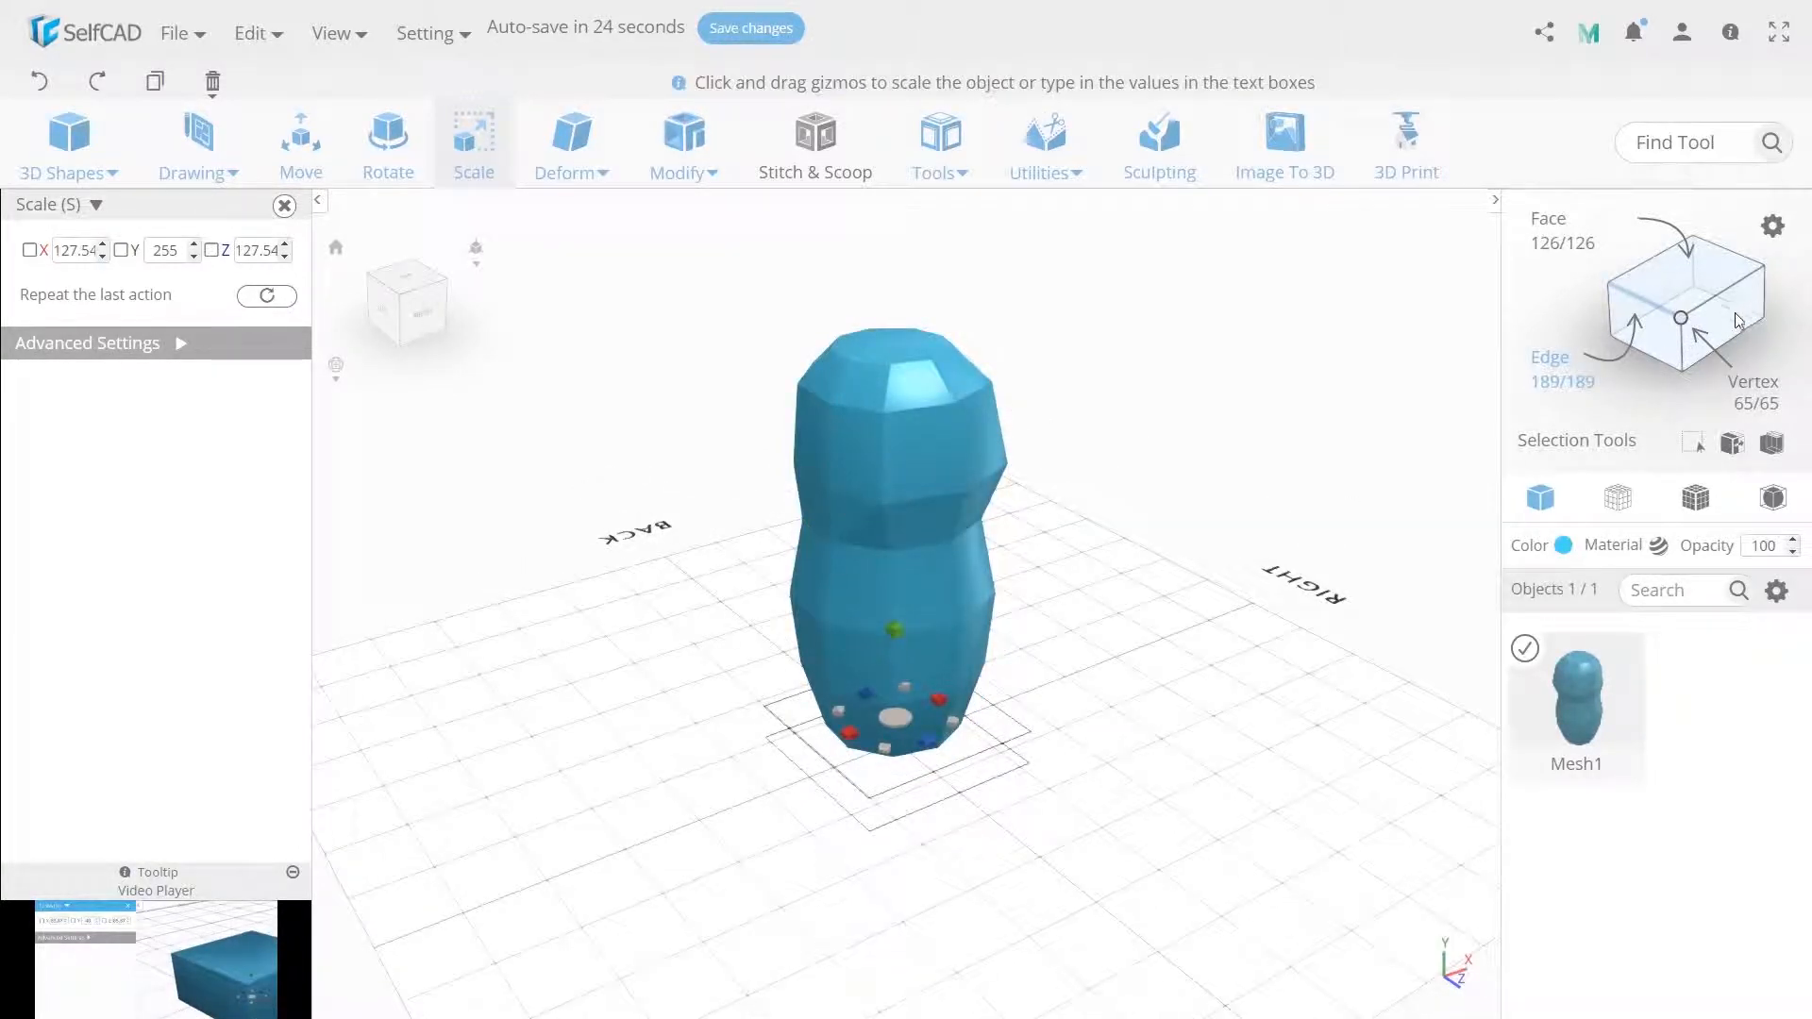
Switch to vertex selection, select two vertices at the upper waist, and scale them to 85 along X.
click(883, 507)
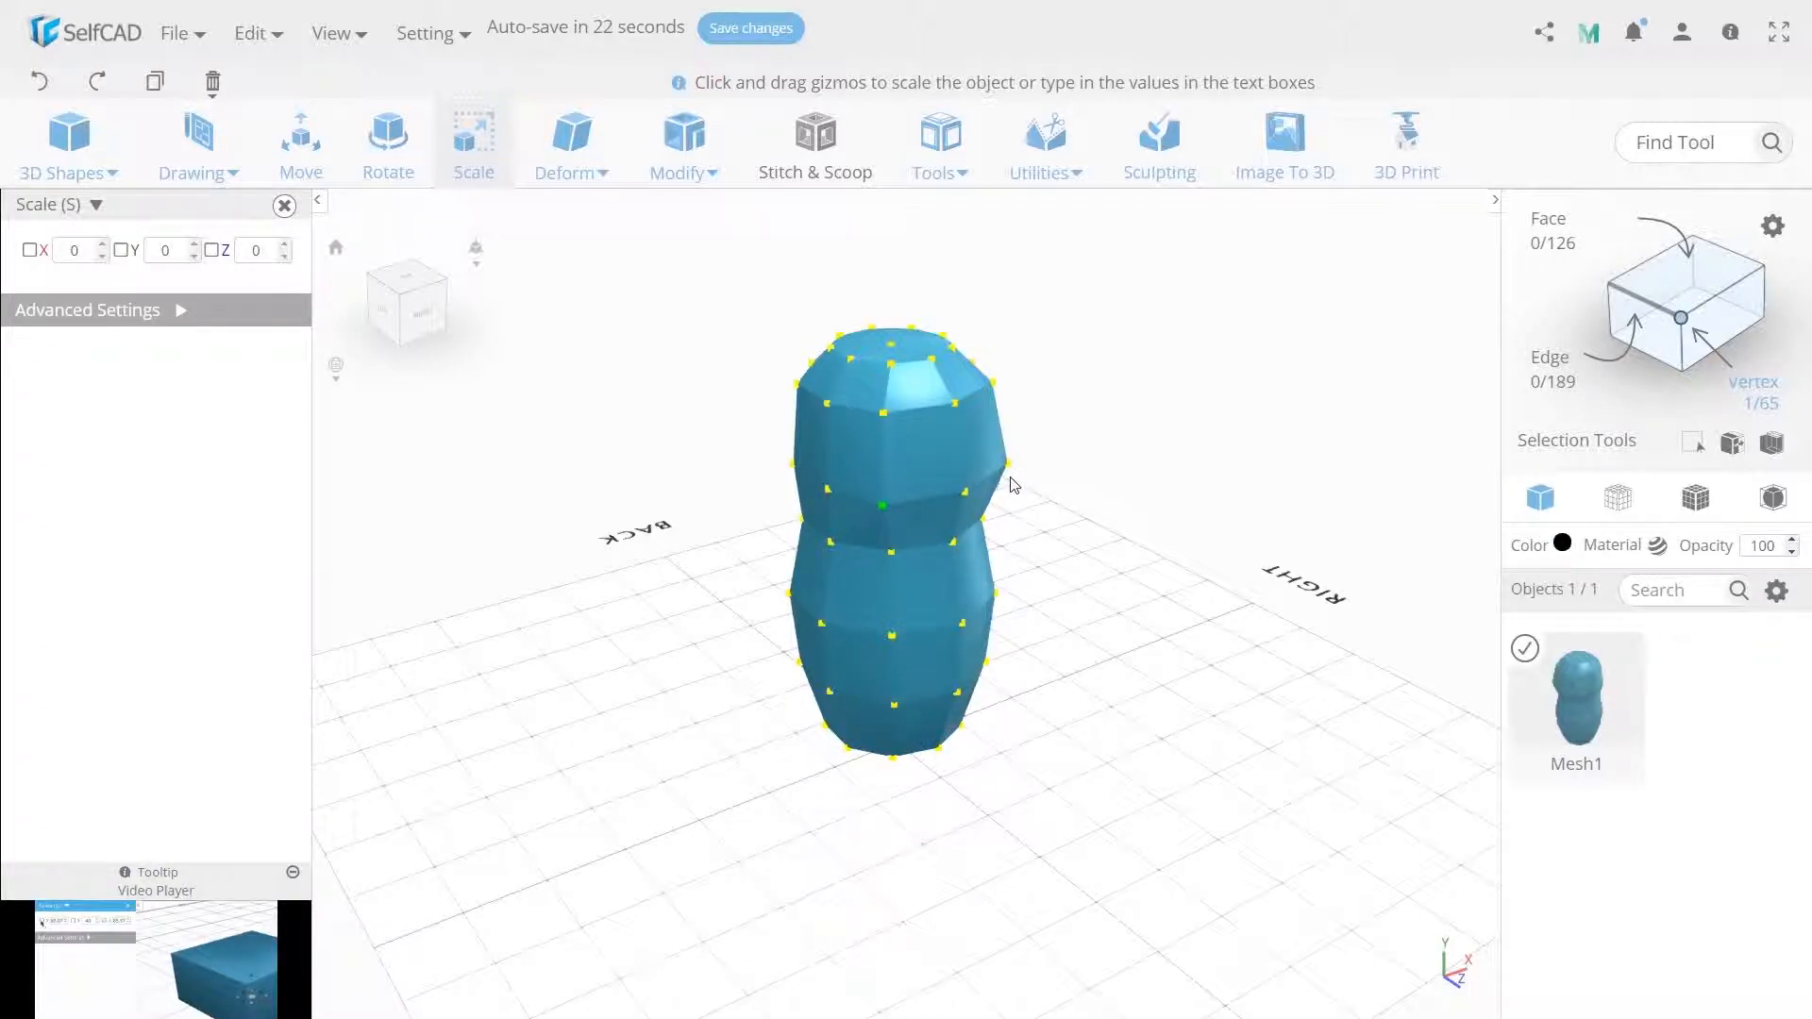
drag(1036, 506, 980, 491)
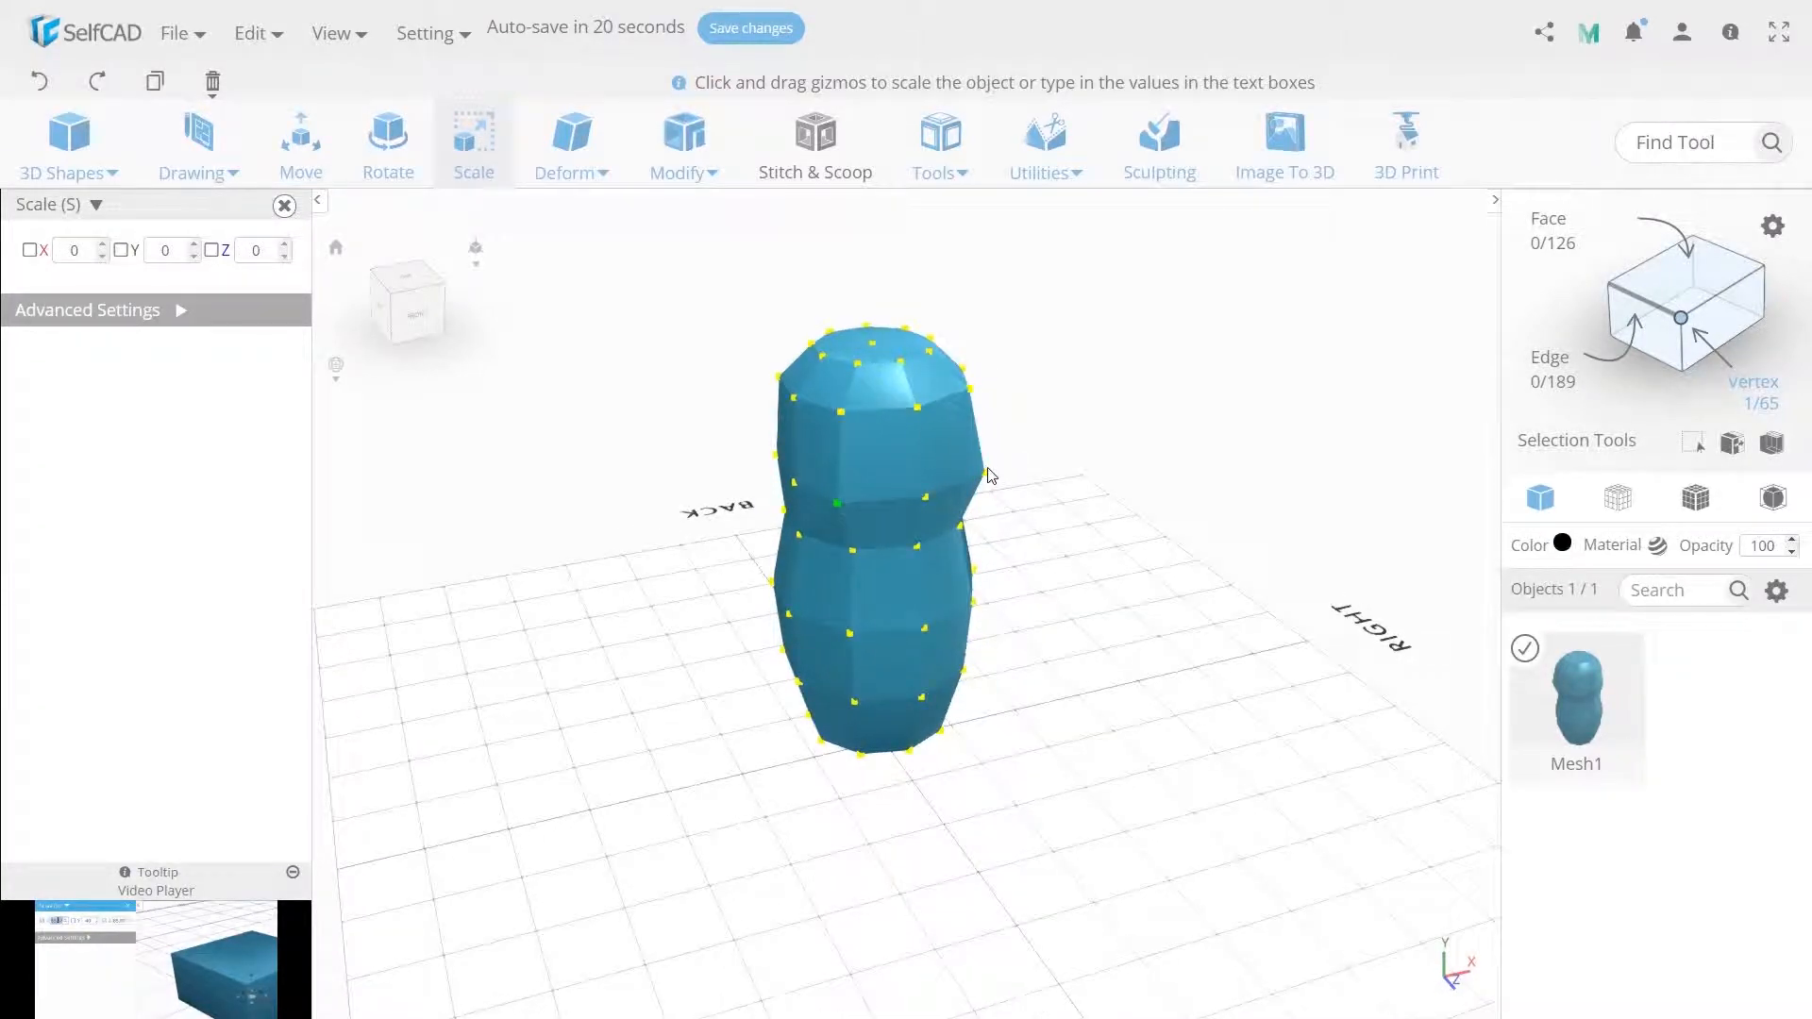
click(984, 475)
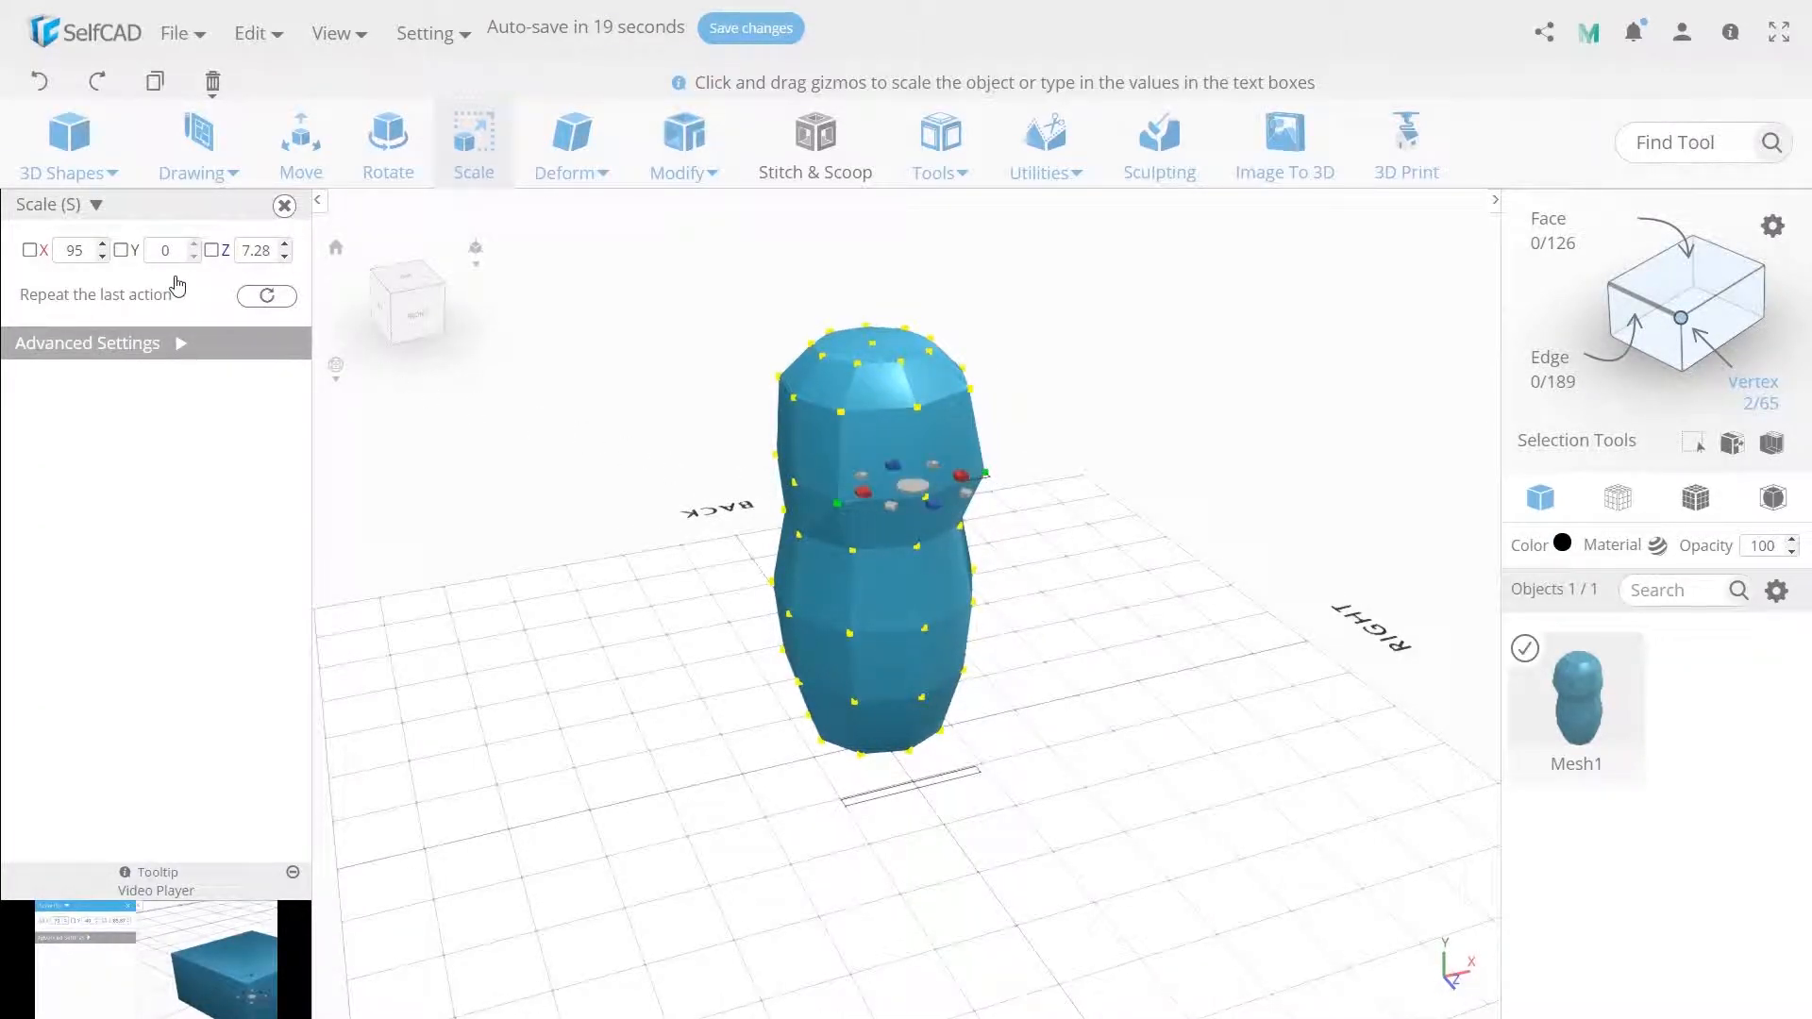
double_click(91, 252)
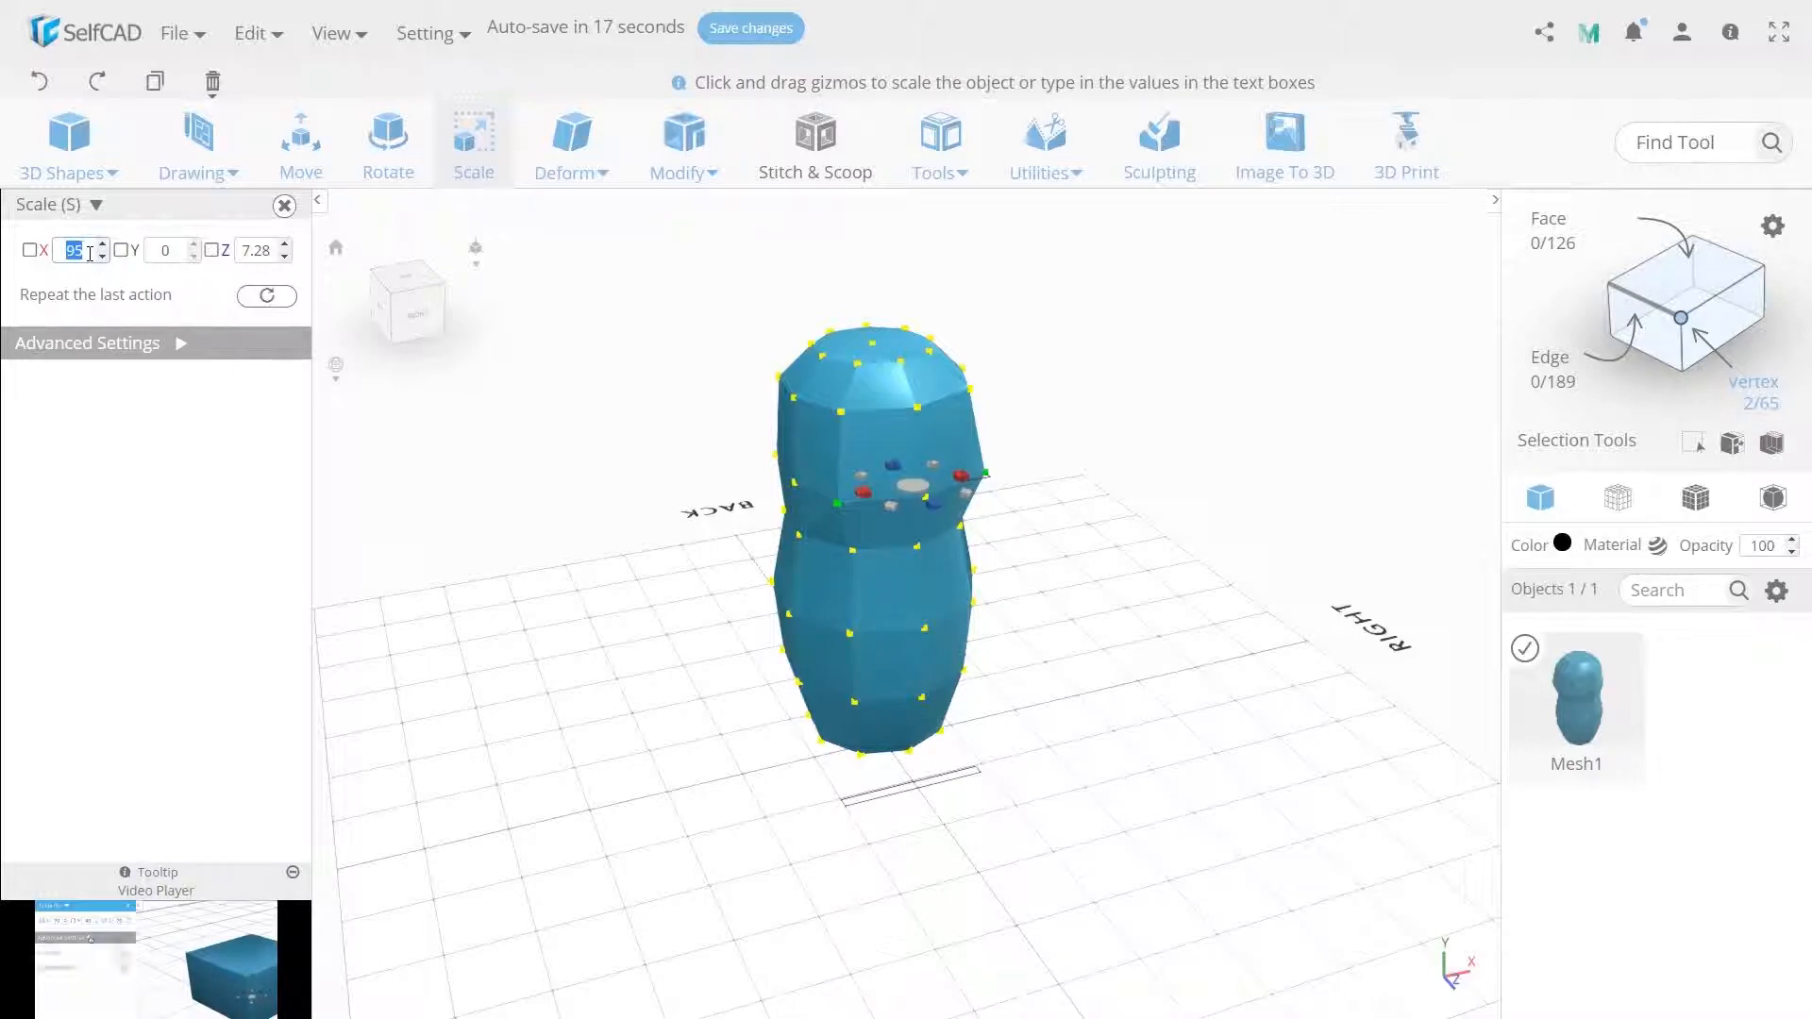
text(85)
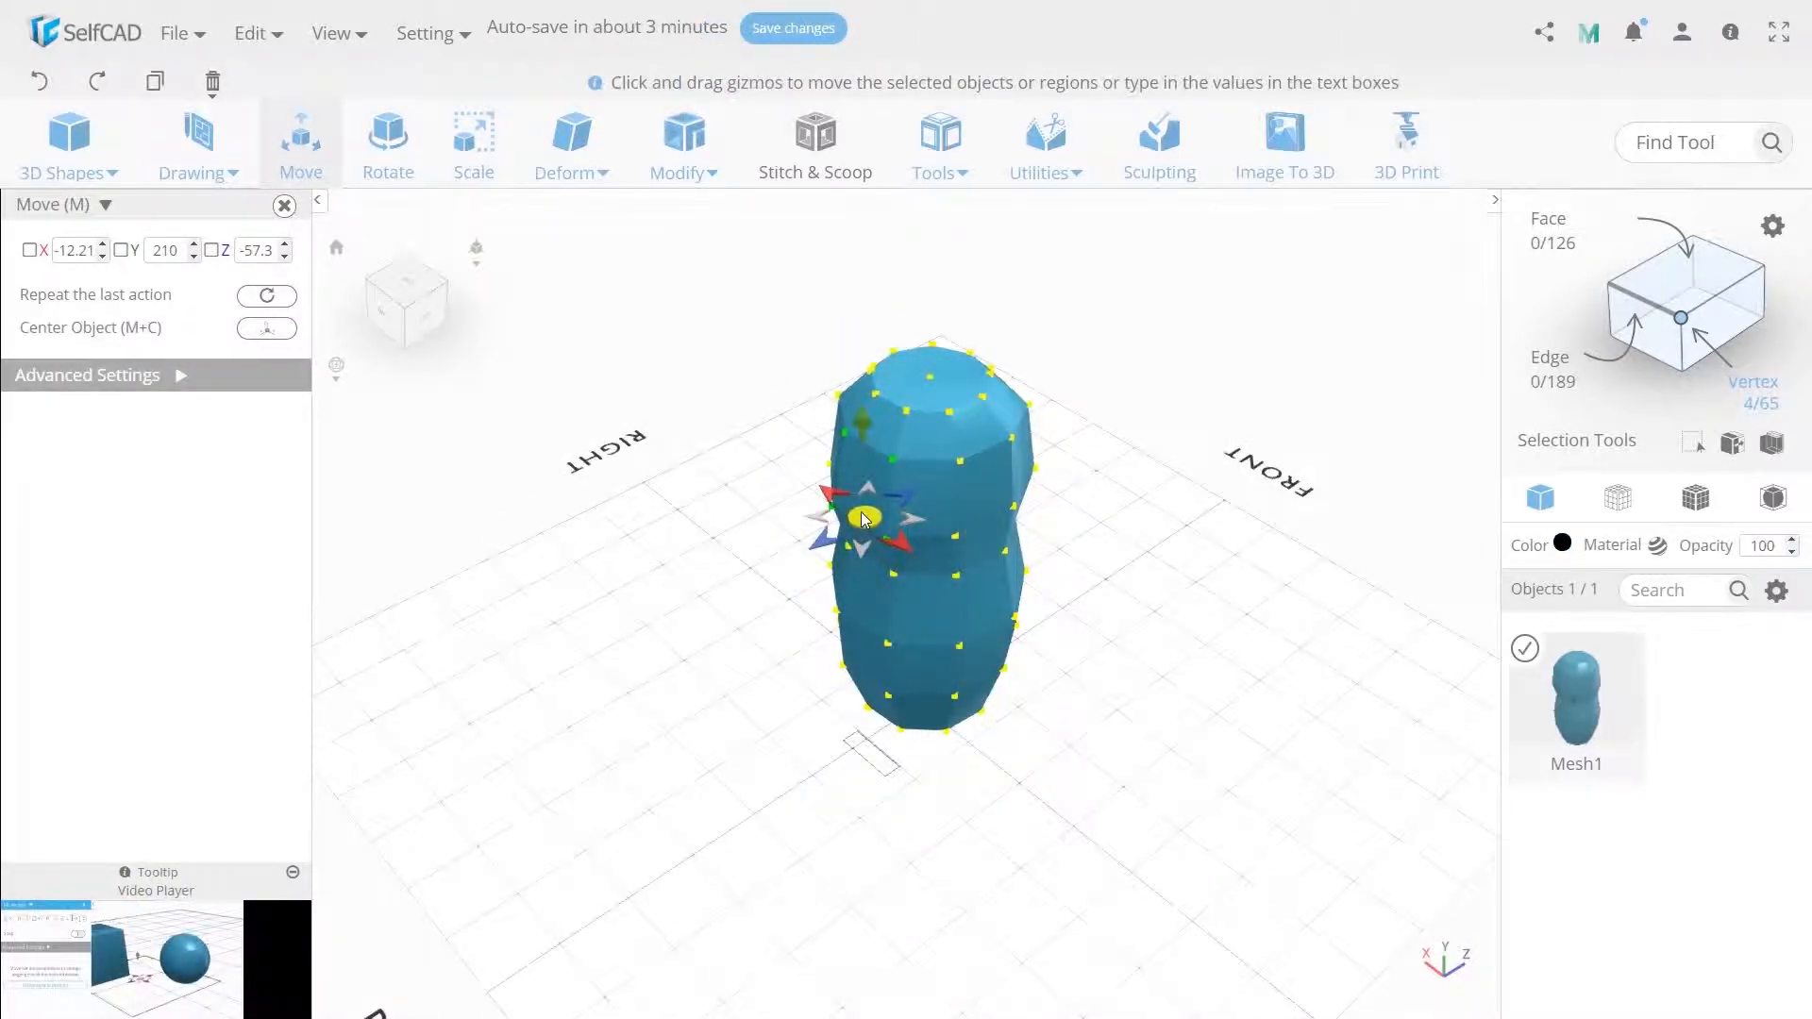
Add a cube and set its width and depth to 15.
drag(863, 518, 878, 506)
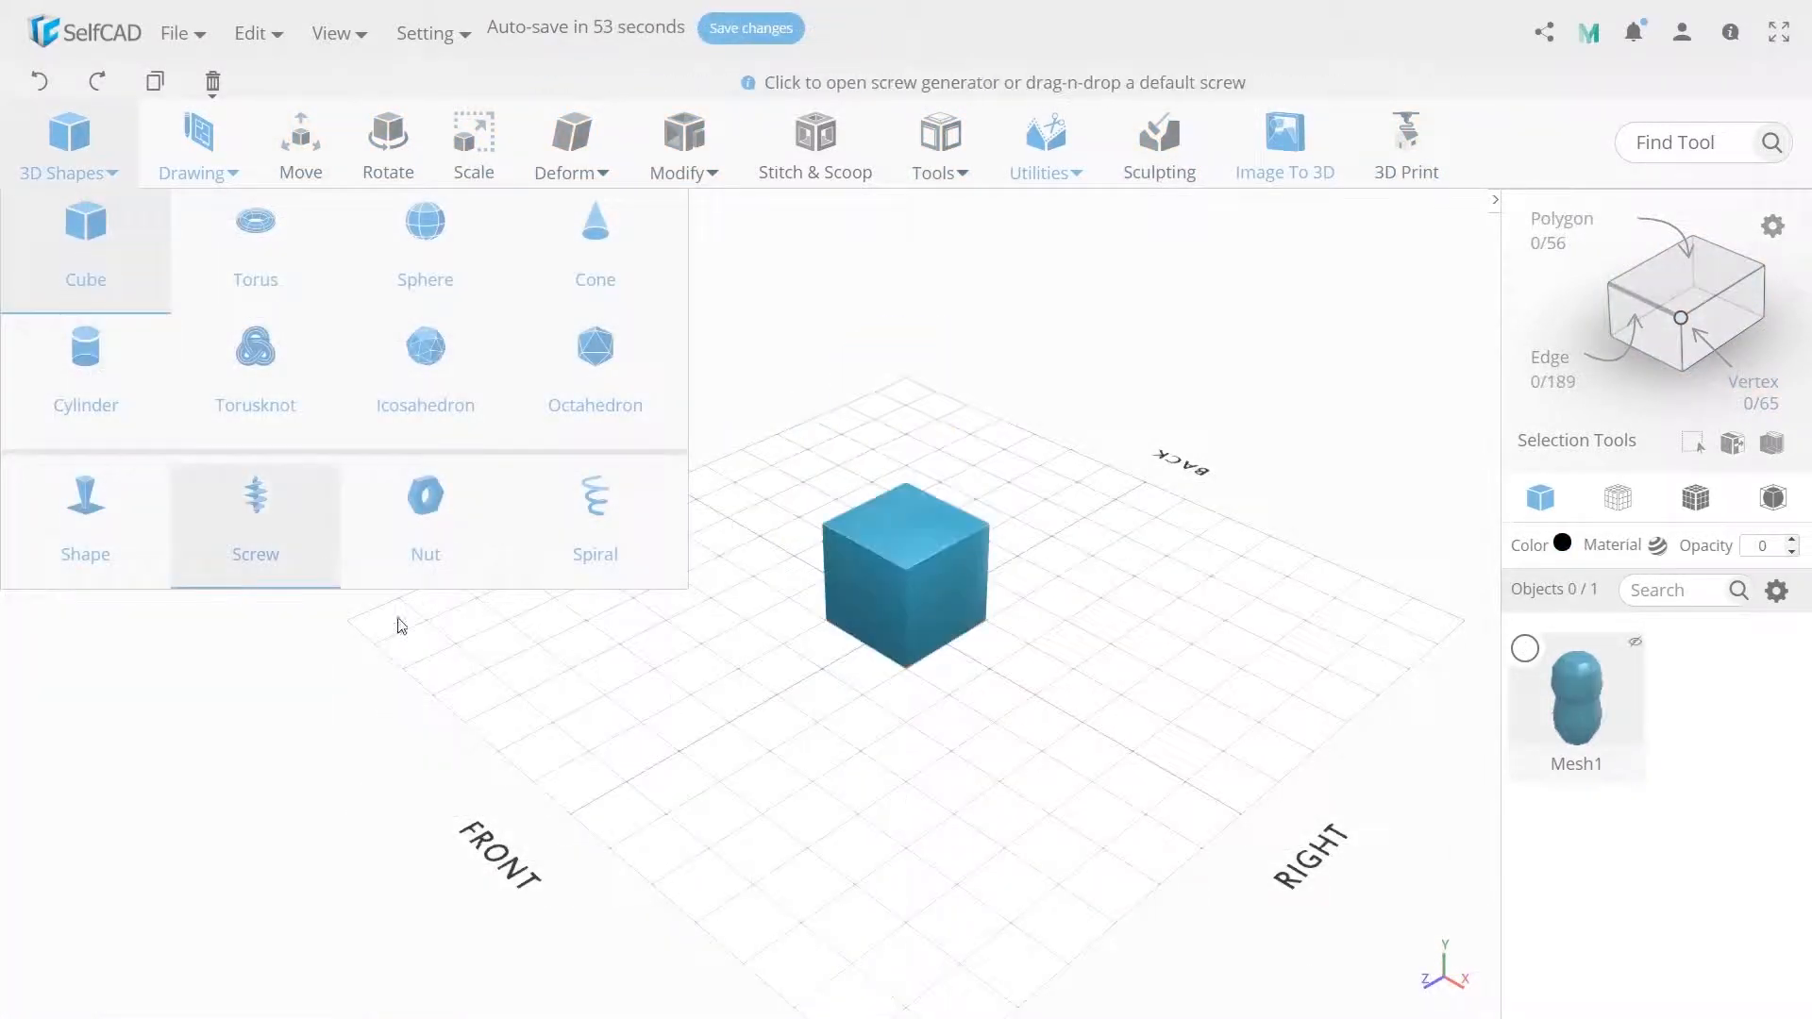
double_click(261, 245)
text(15)
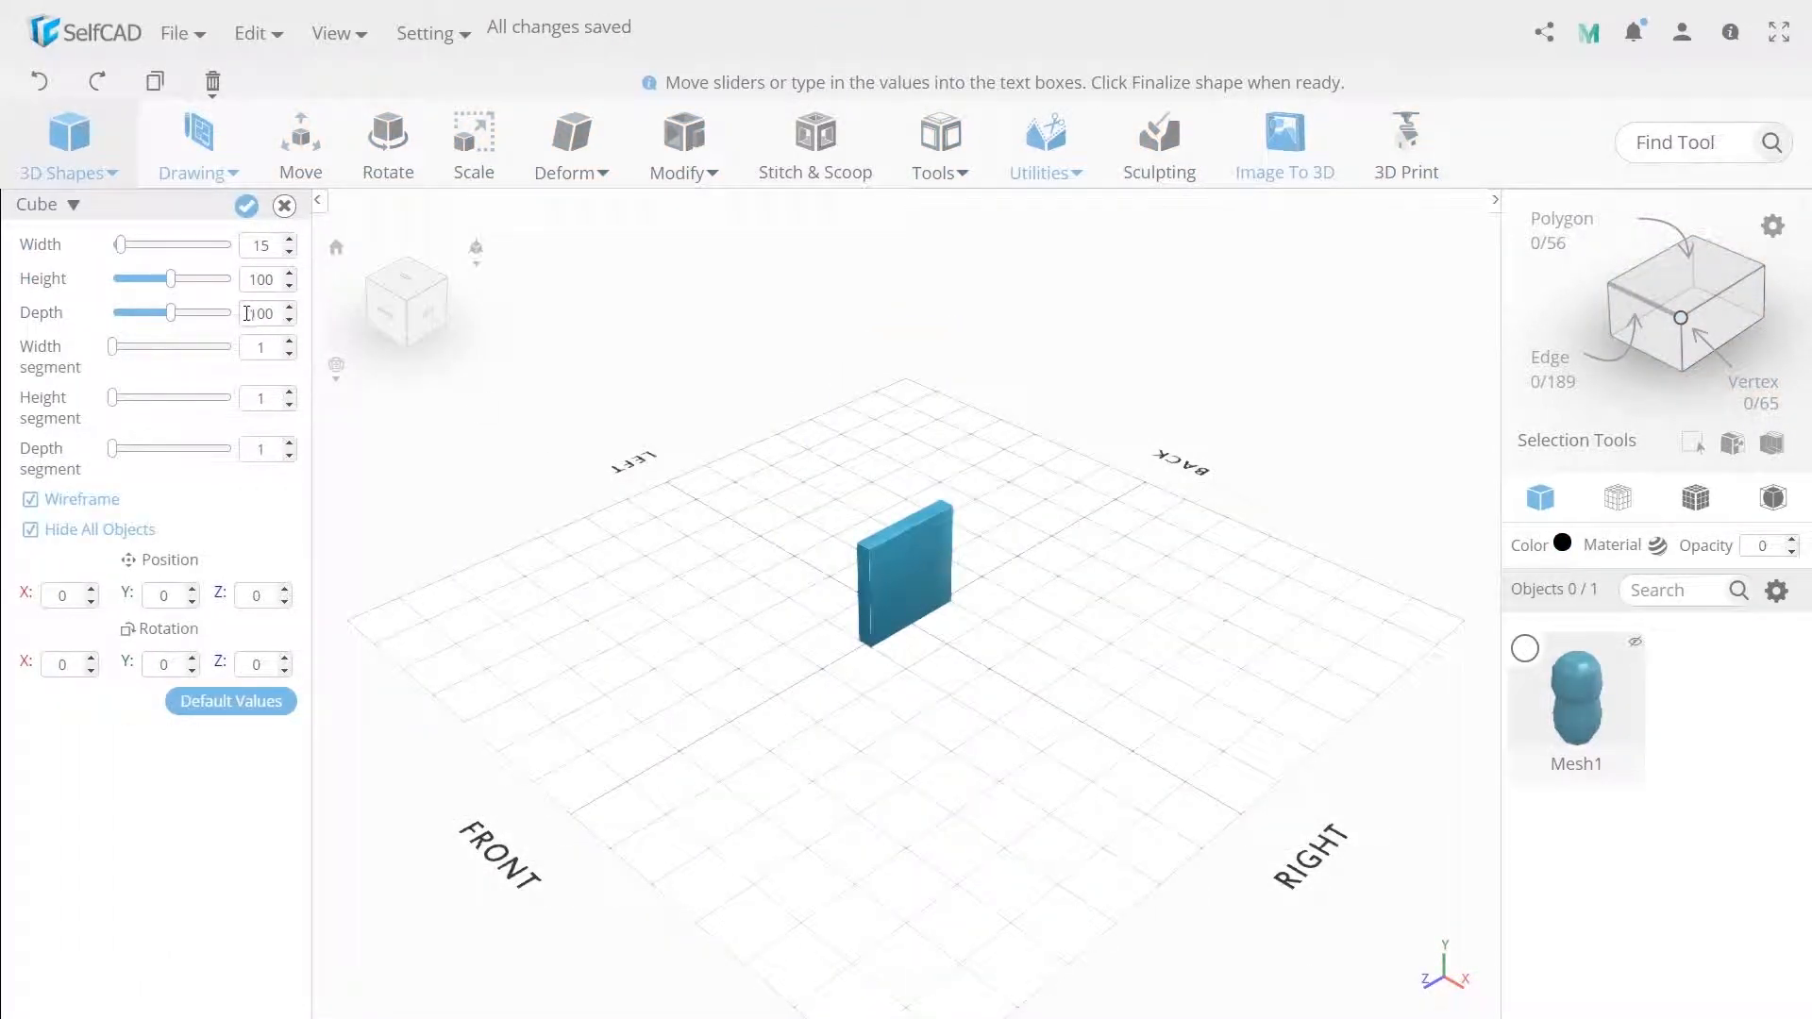
key(Return)
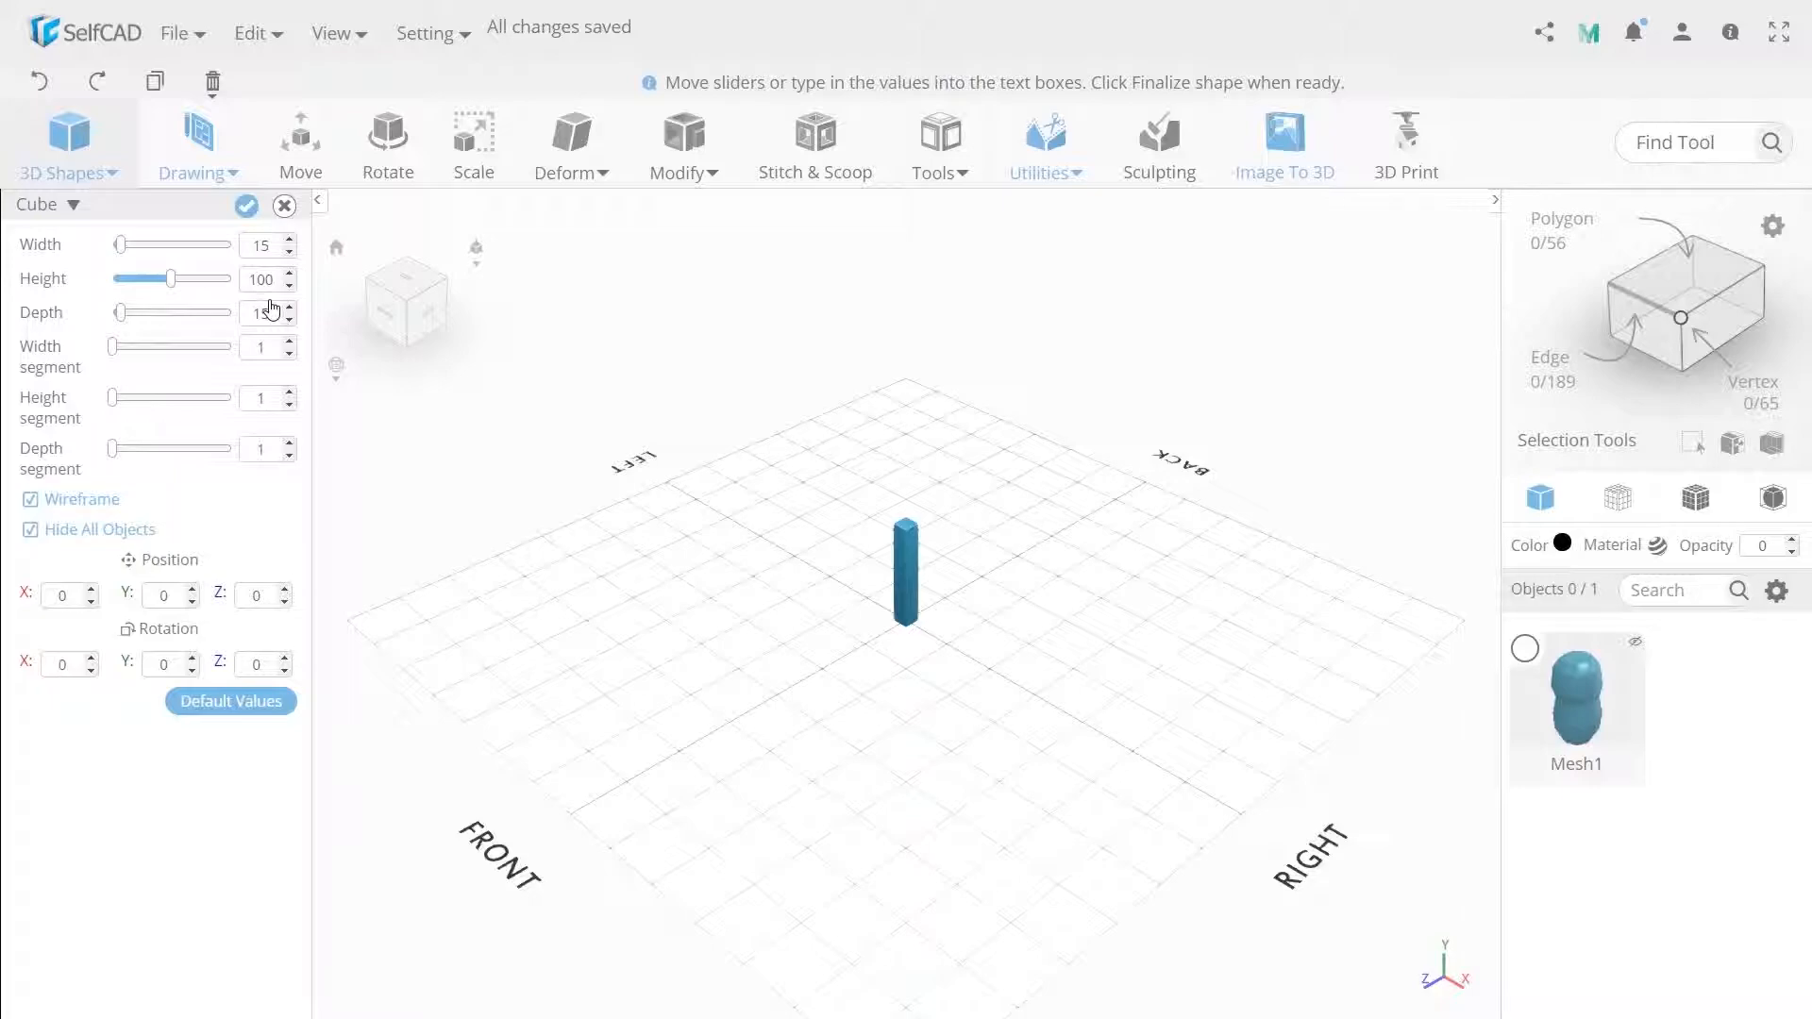
Set the cube's height to 30 and finalize it.
double_click(262, 280)
text(30)
click(246, 205)
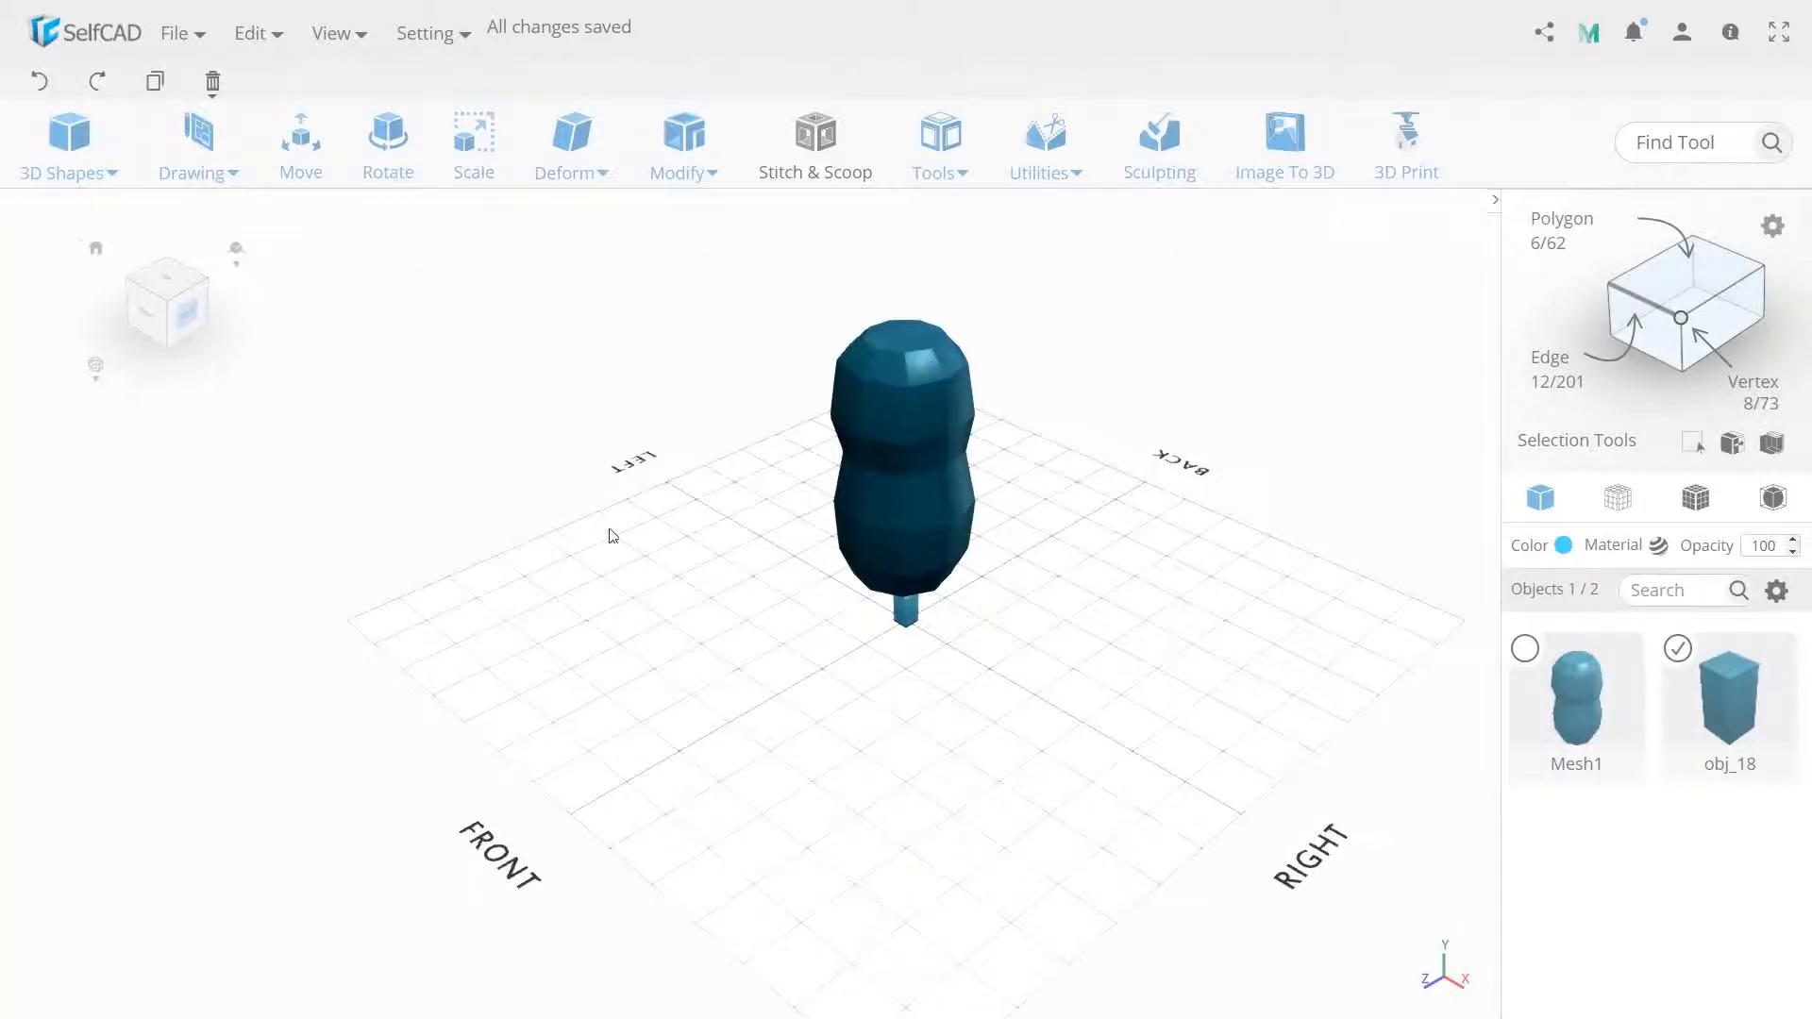
Align the cube to the top centre of Mesh1 using Align with Mesh1 as reference.
click(279, 147)
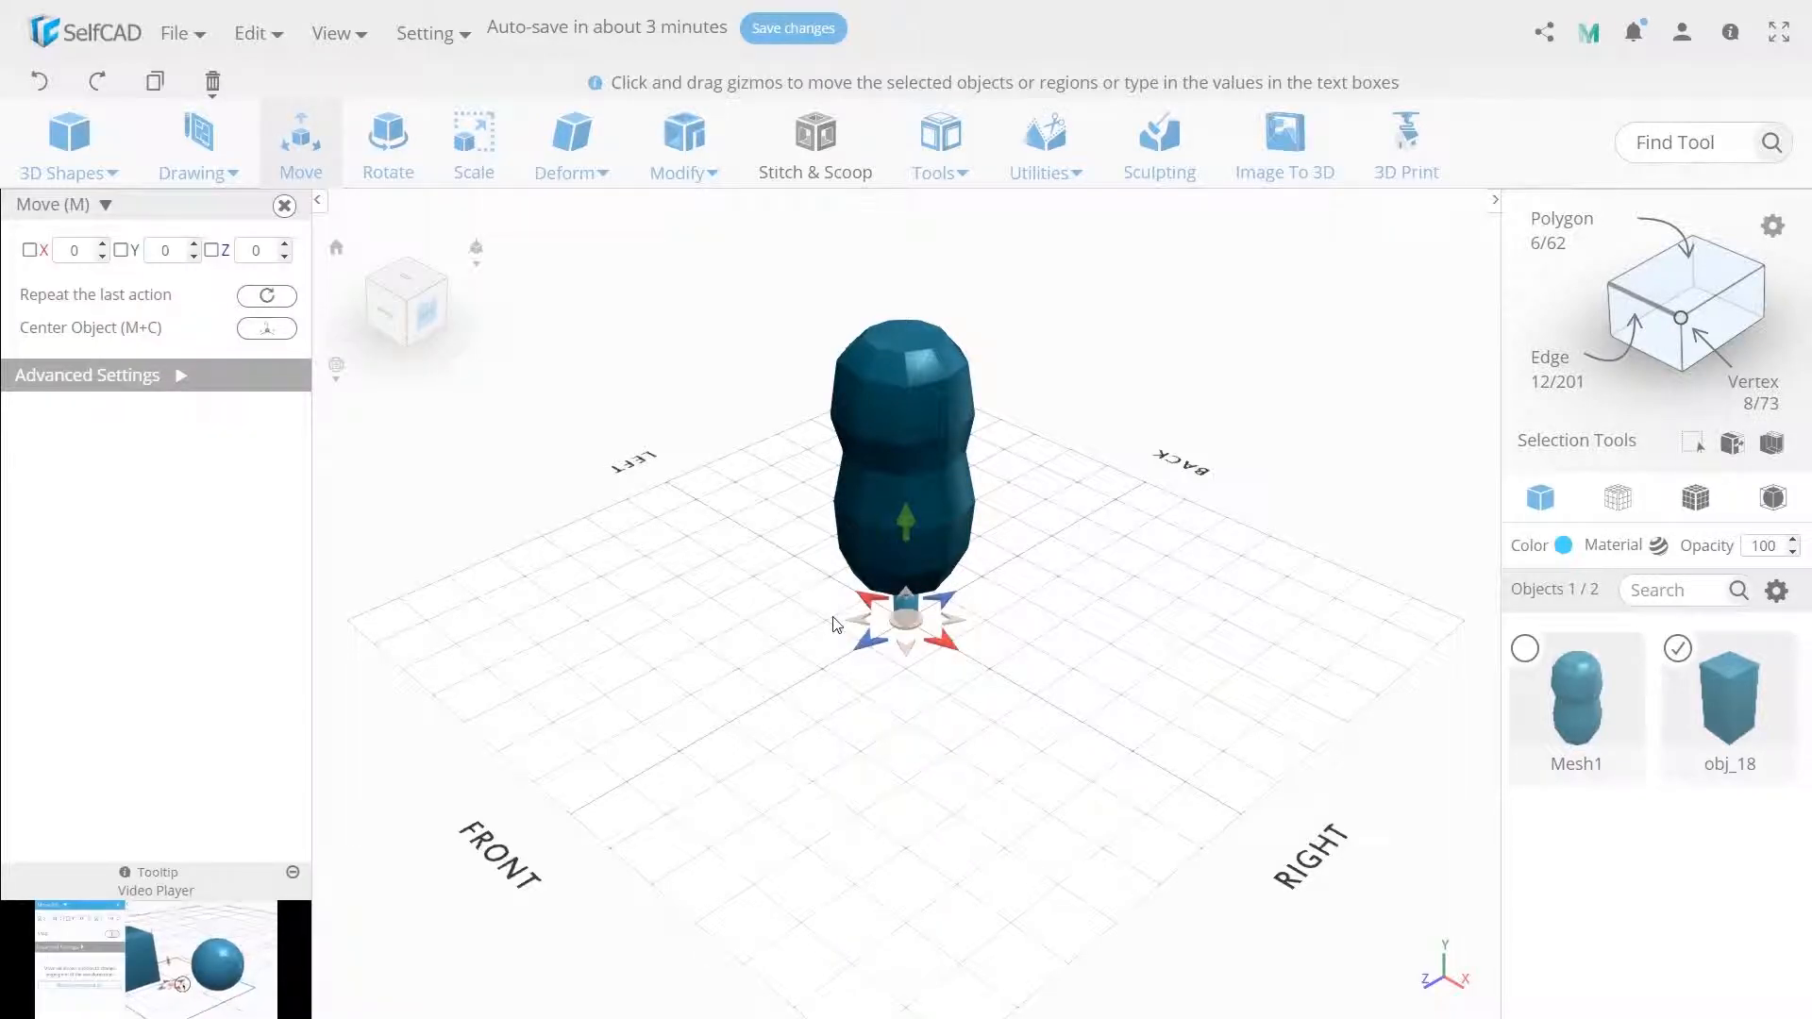
click(1046, 142)
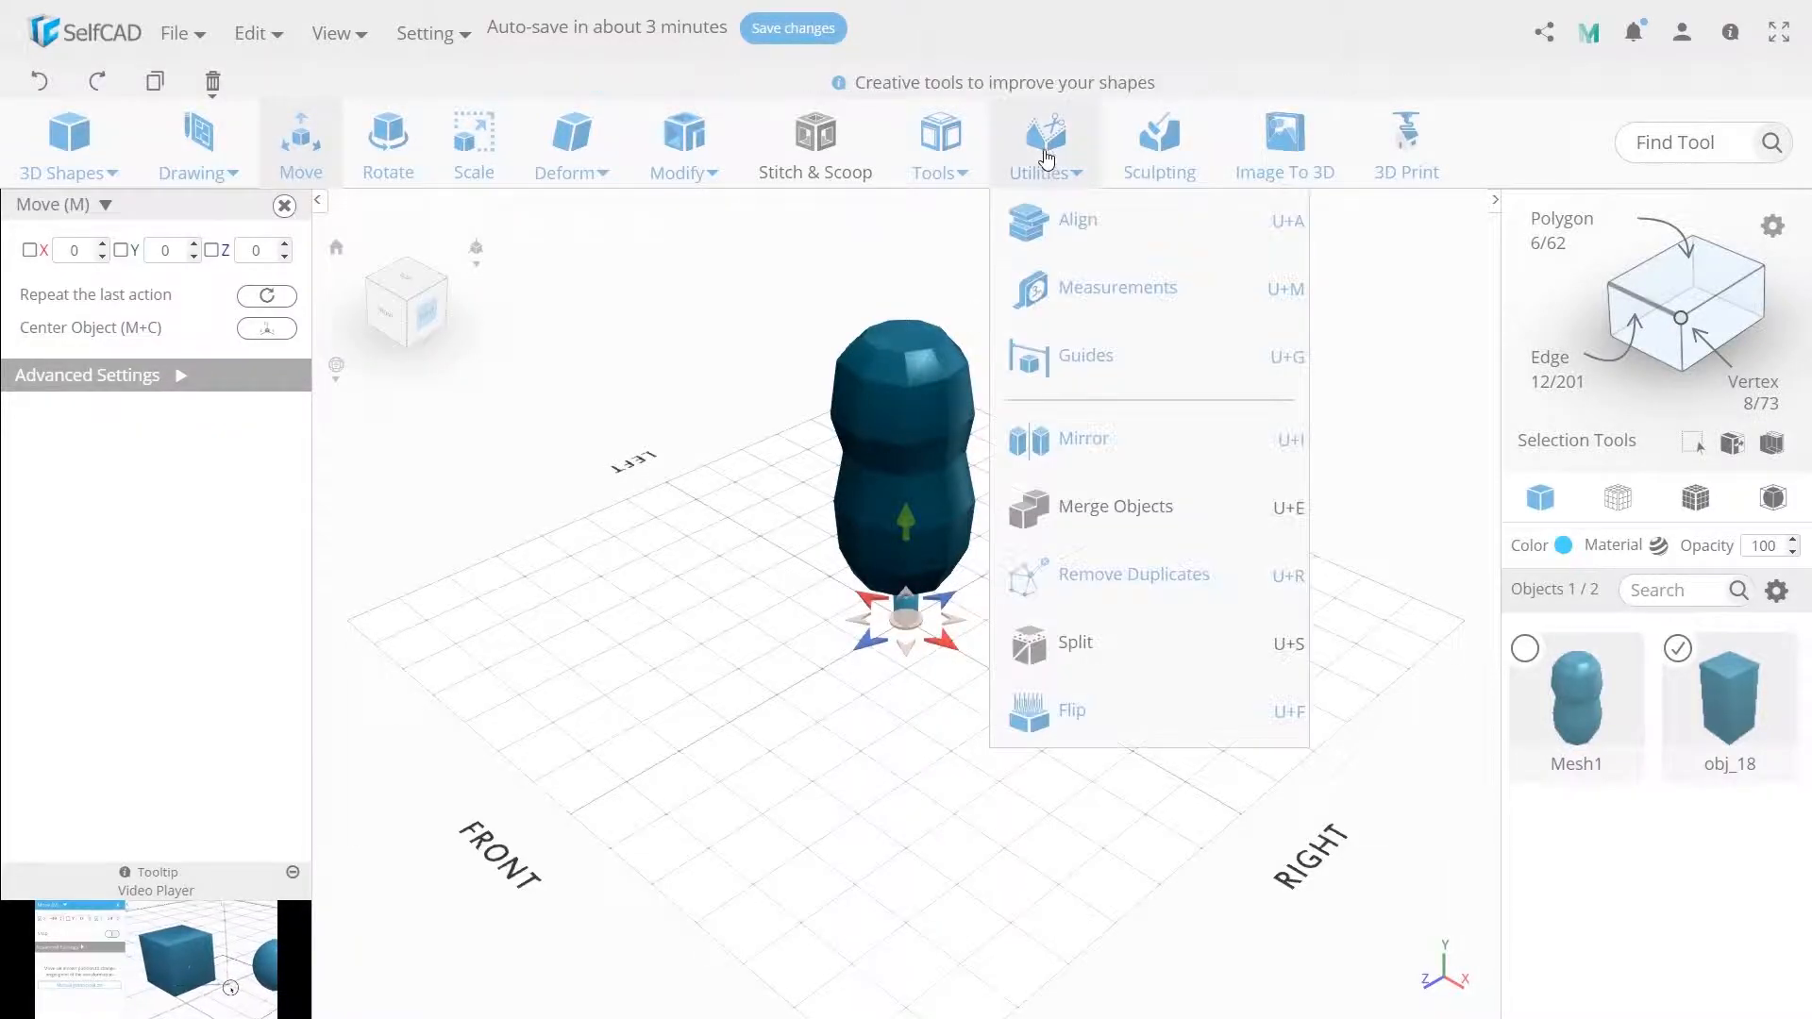
click(1056, 226)
click(232, 238)
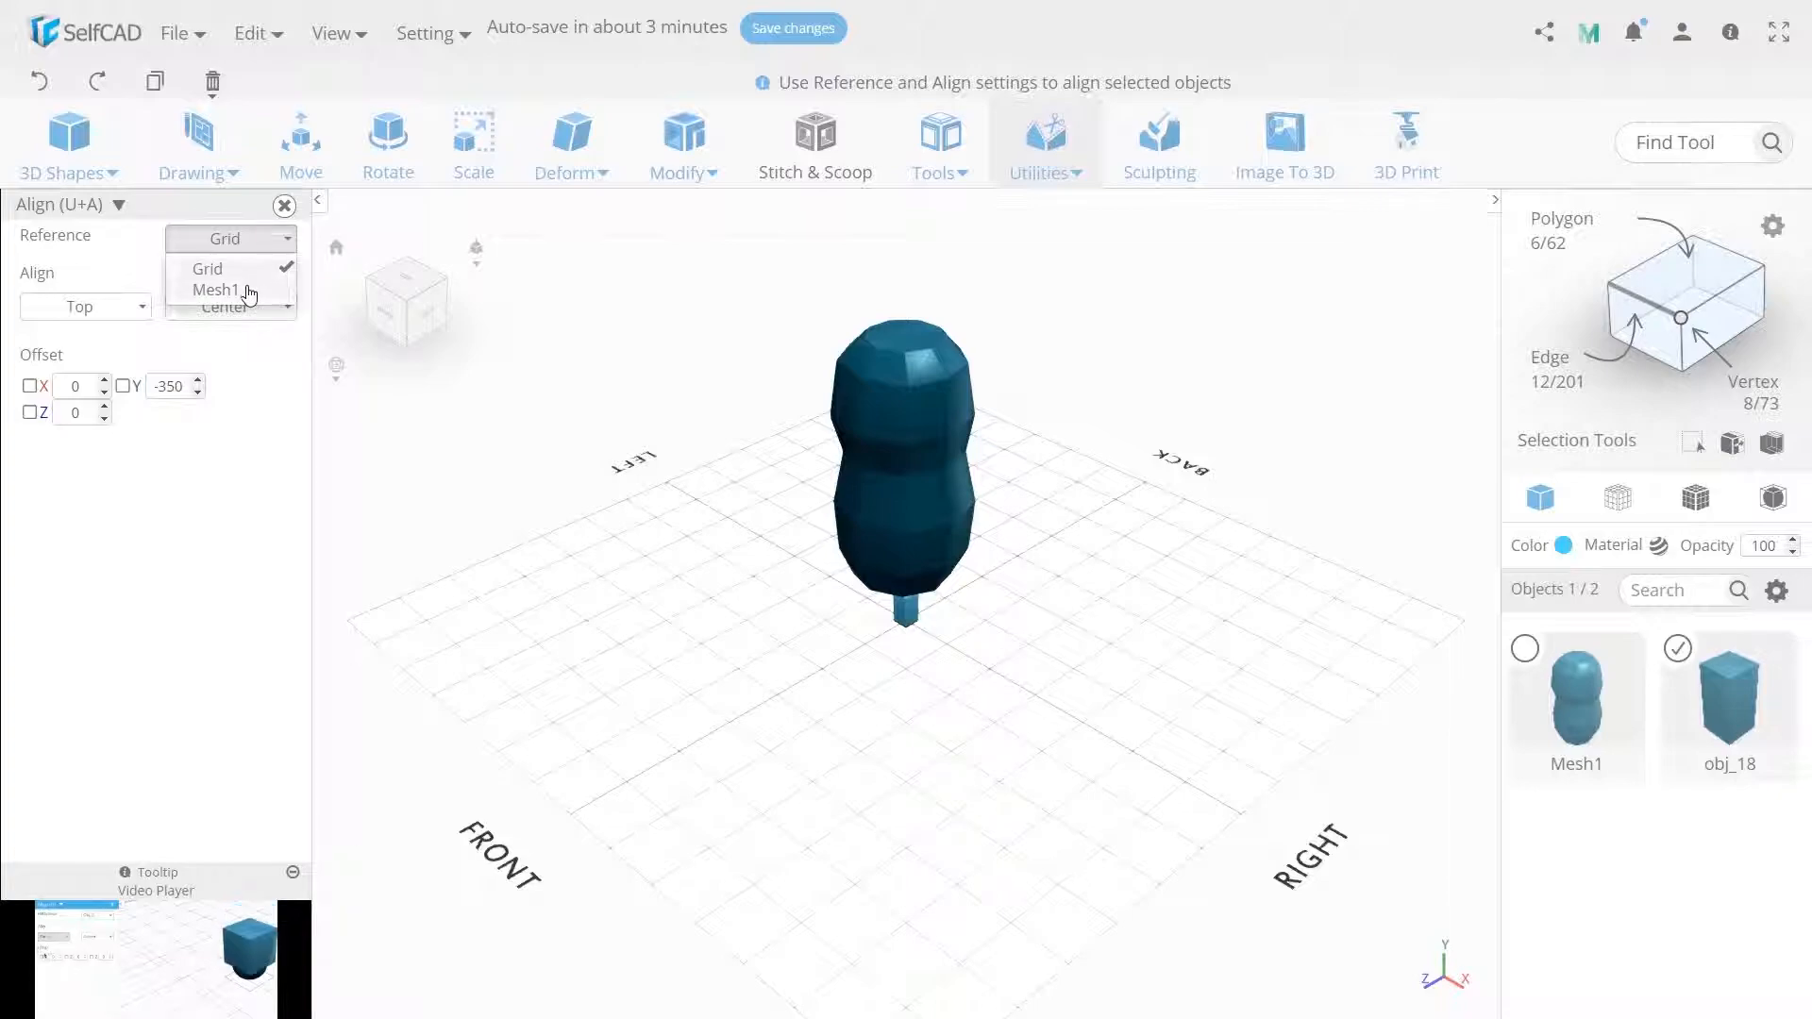
click(243, 283)
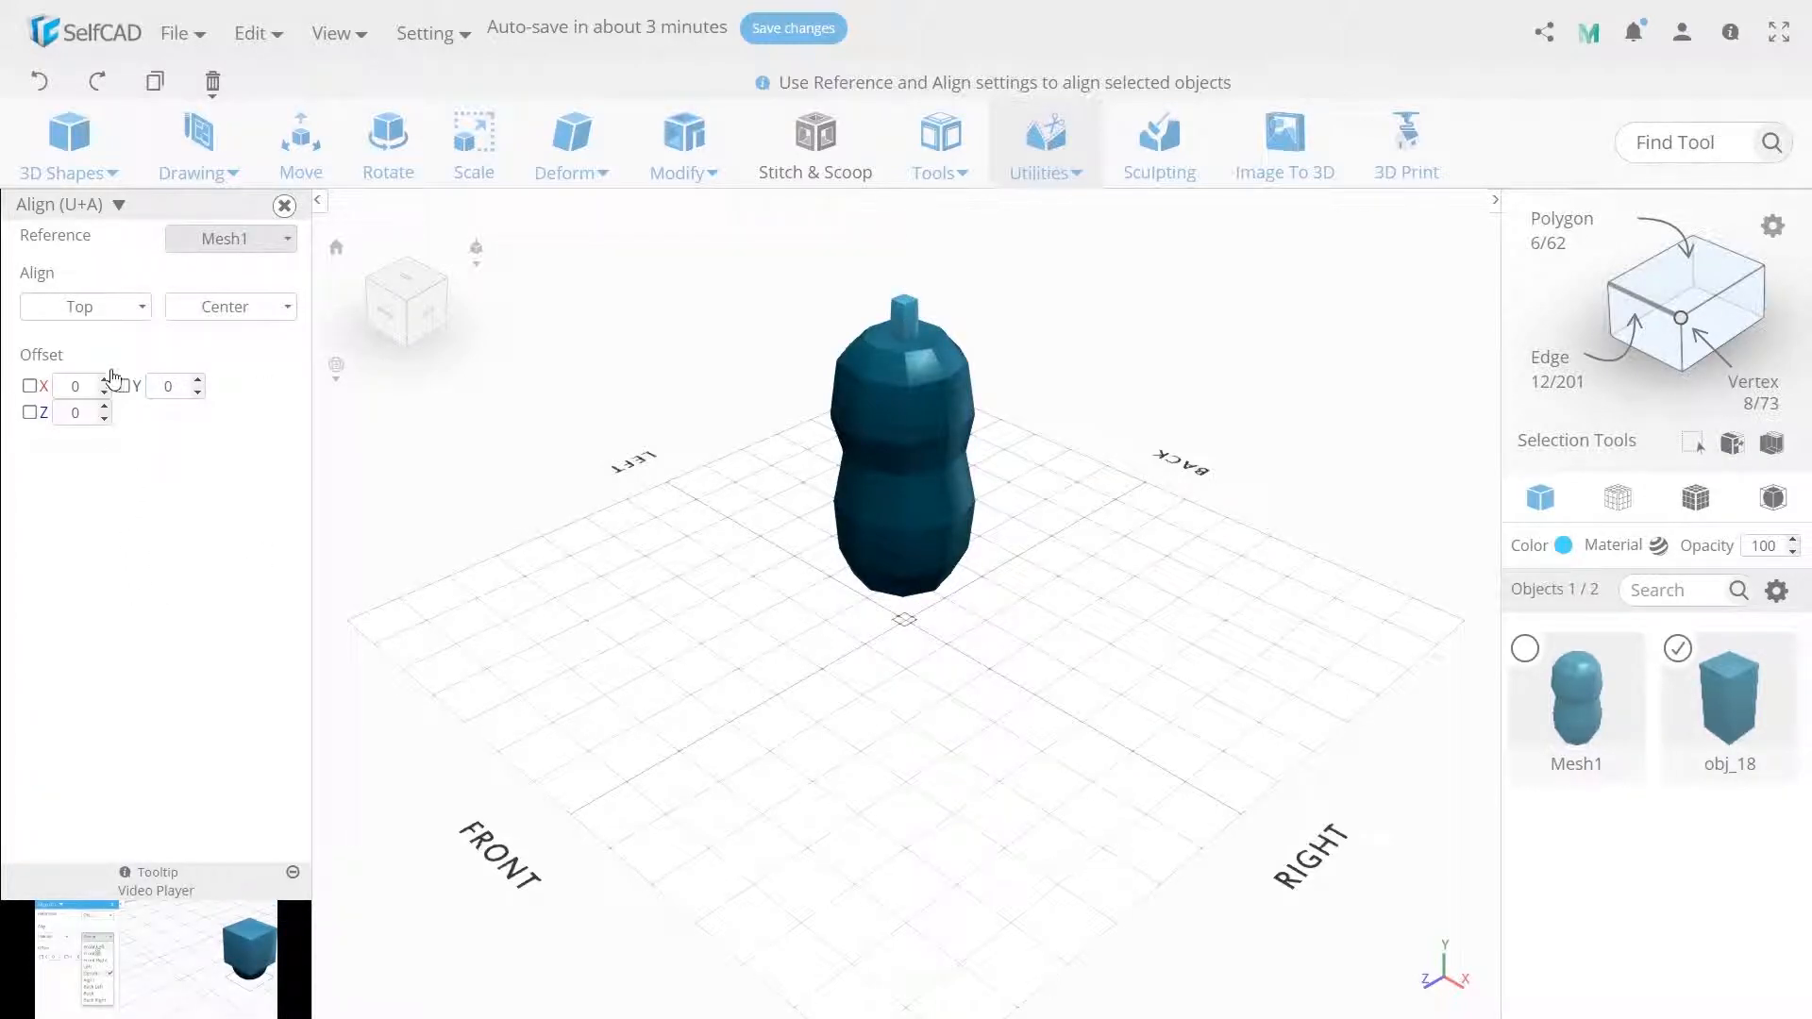
Move the cube to Y 210, then drag it onto the side of the head at about X 43, Z 22.
click(113, 311)
click(114, 311)
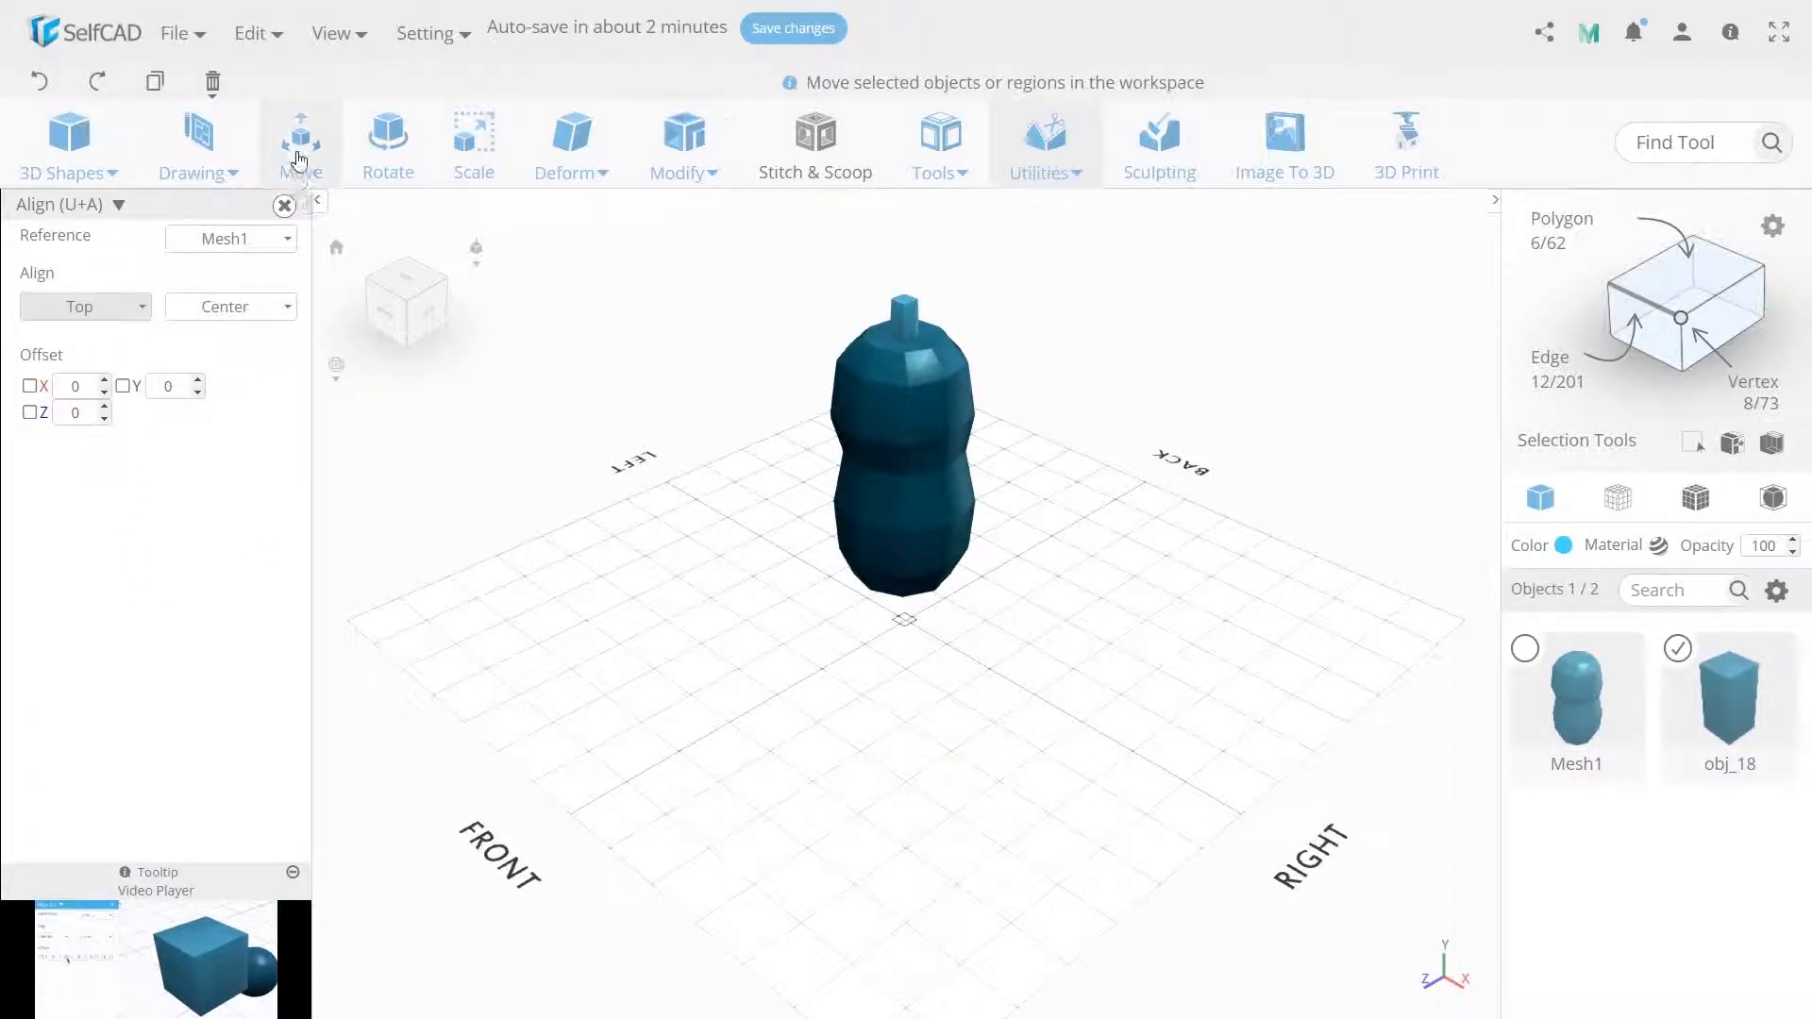
click(301, 141)
click(165, 251)
text(210)
key(Return)
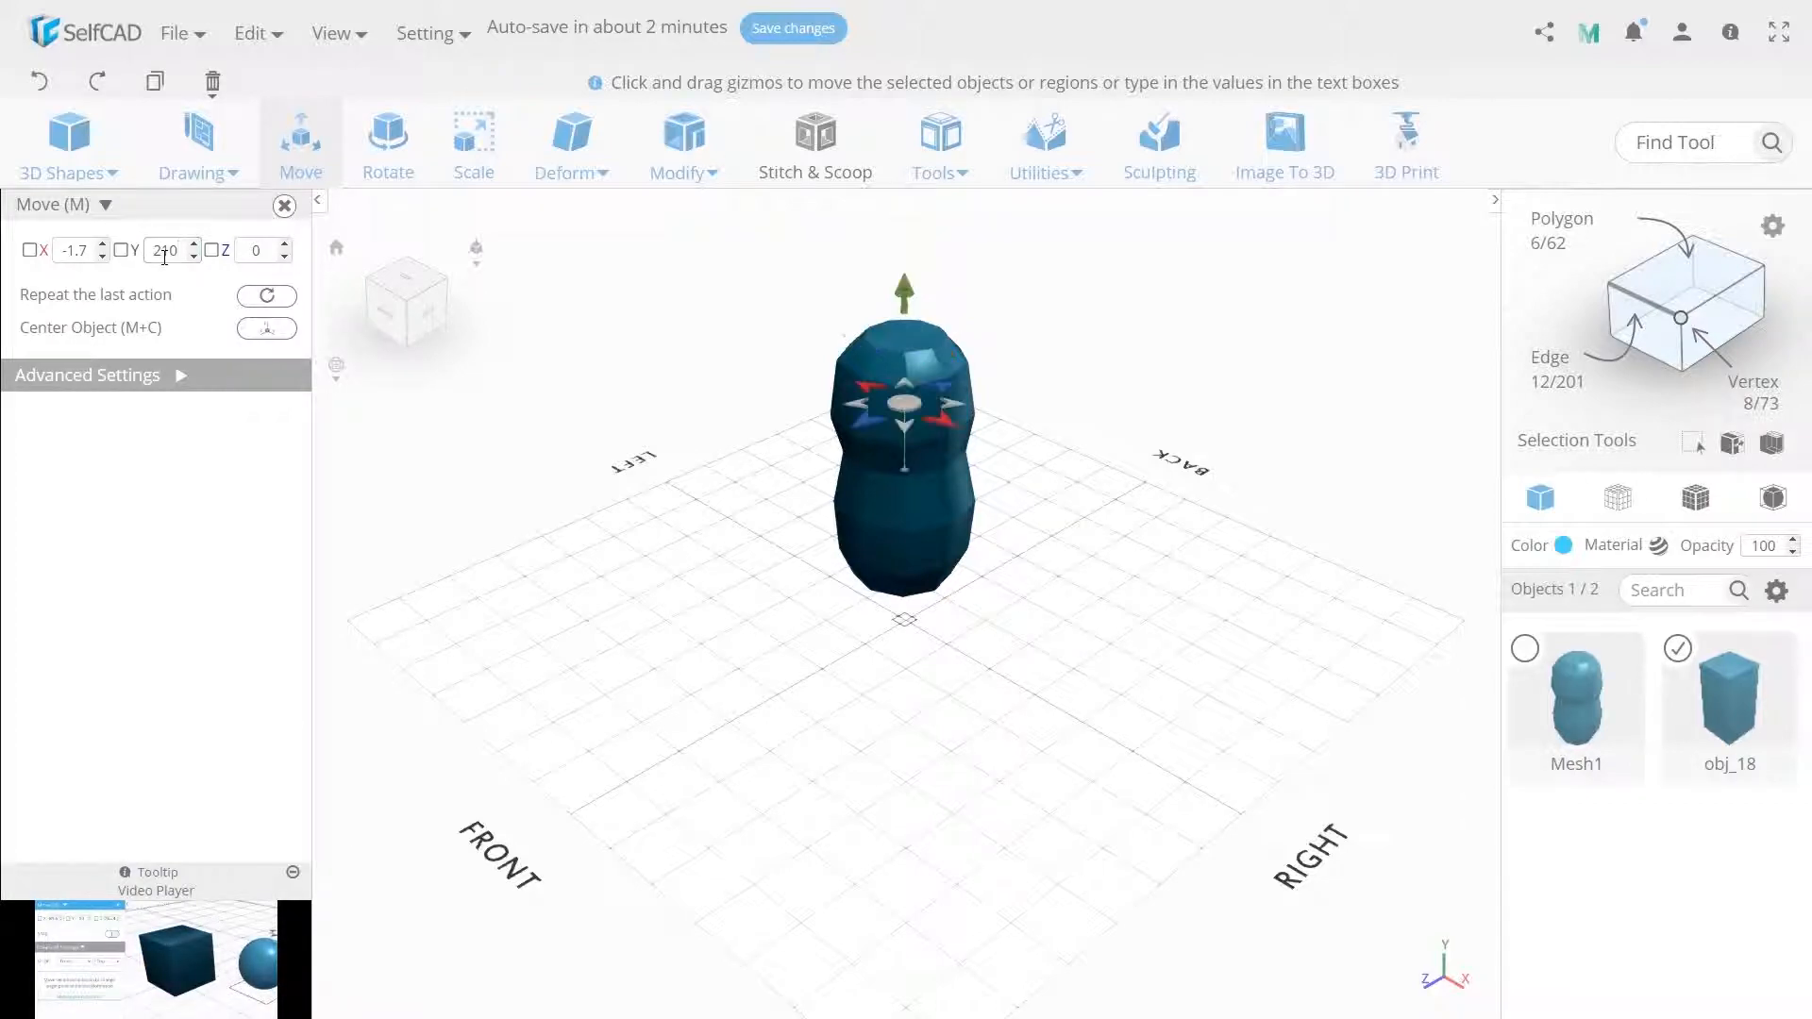
drag(905, 403, 924, 432)
Make one copy of the cube with Copy Offsets.
click(941, 170)
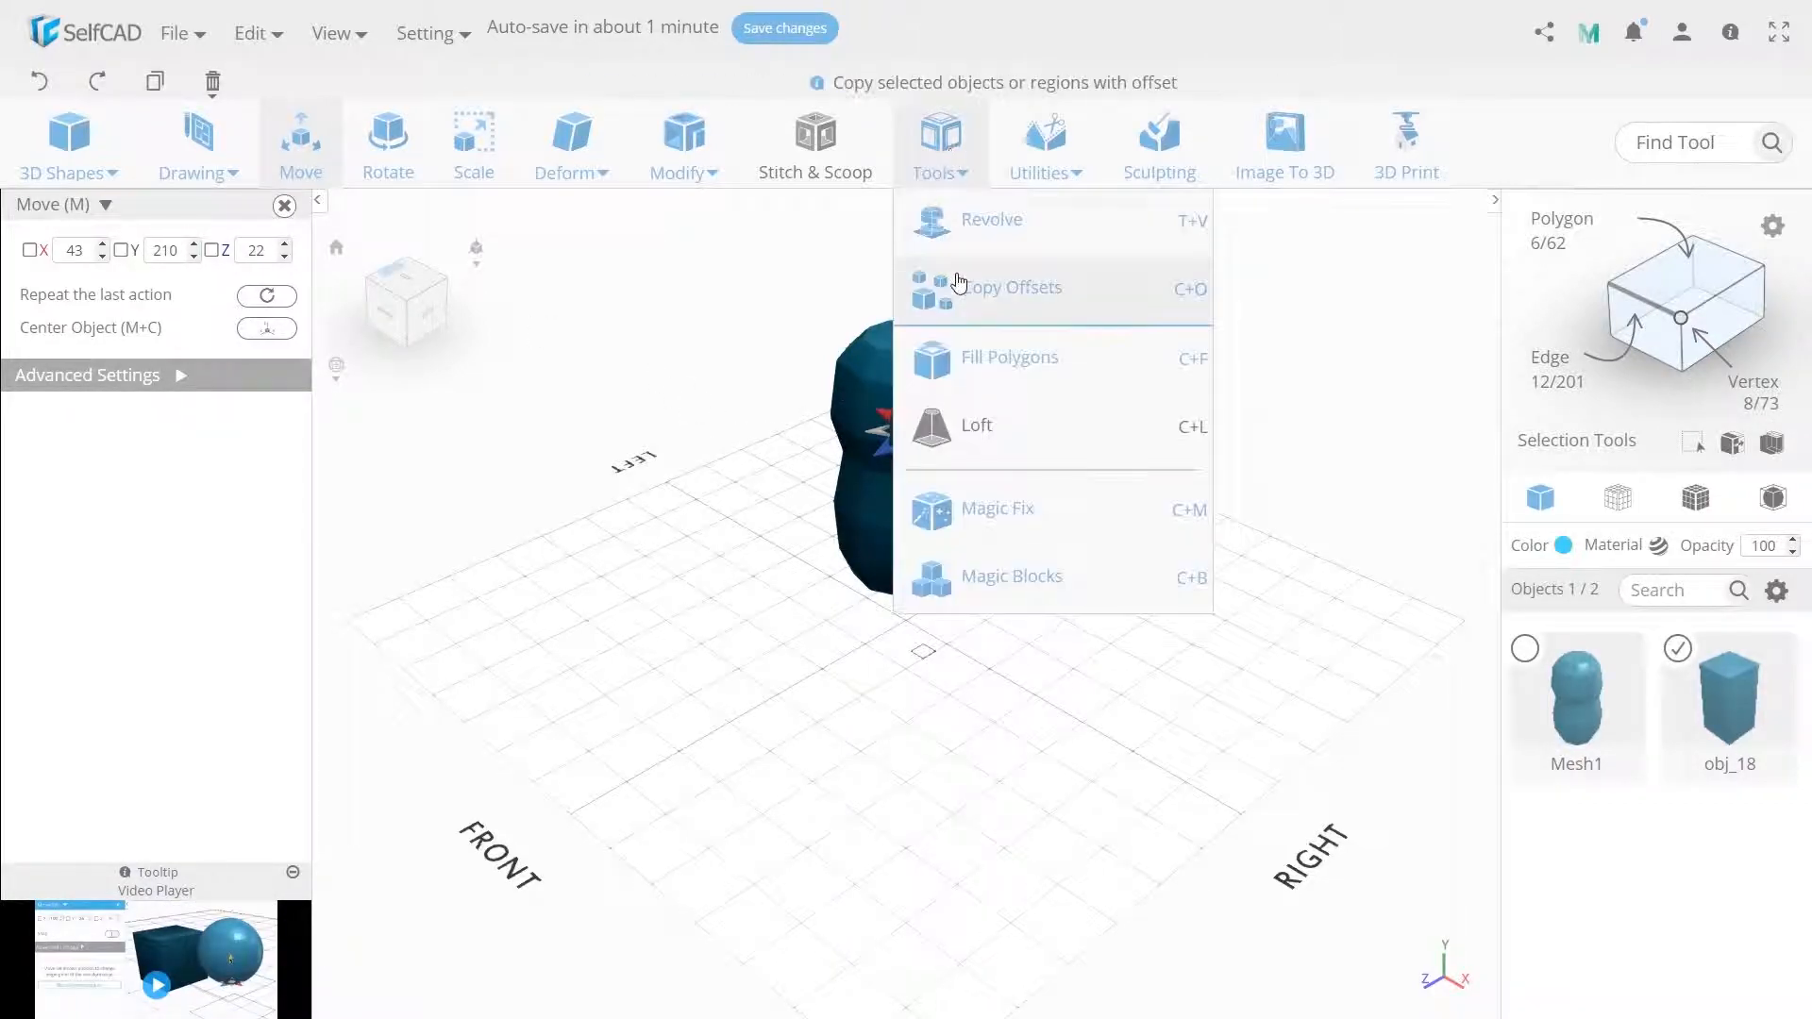
click(959, 290)
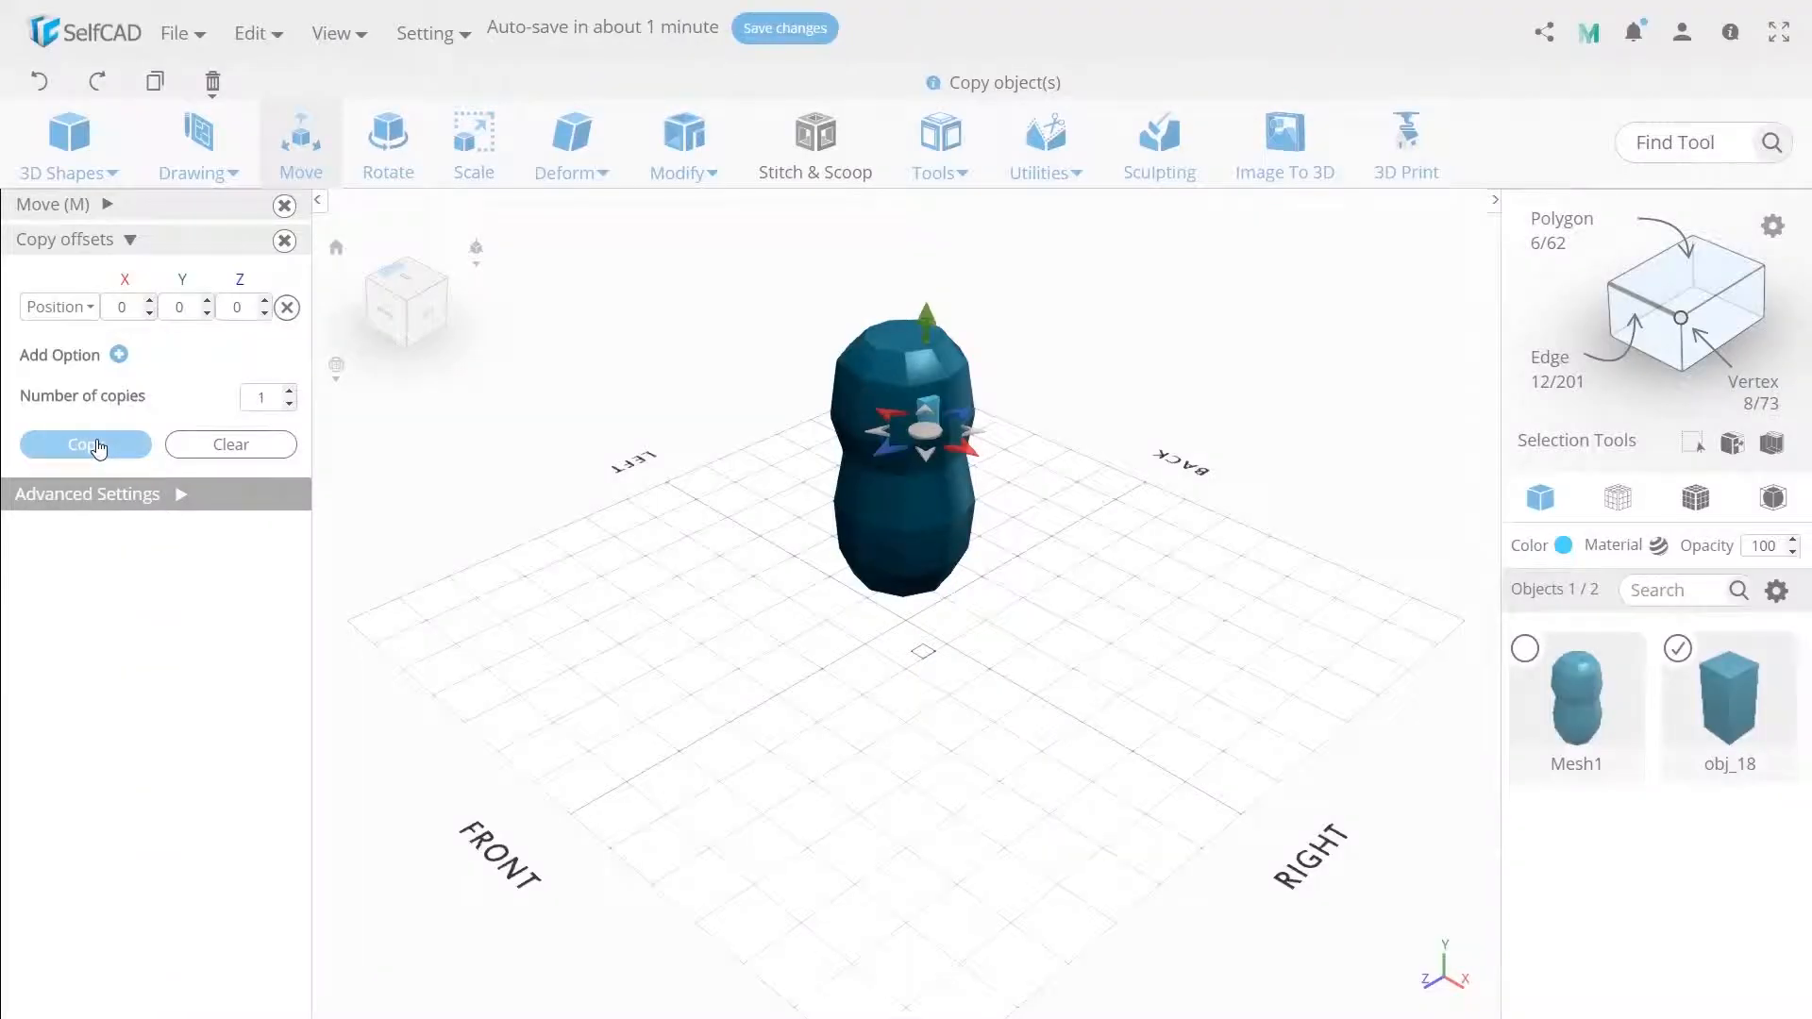
click(94, 442)
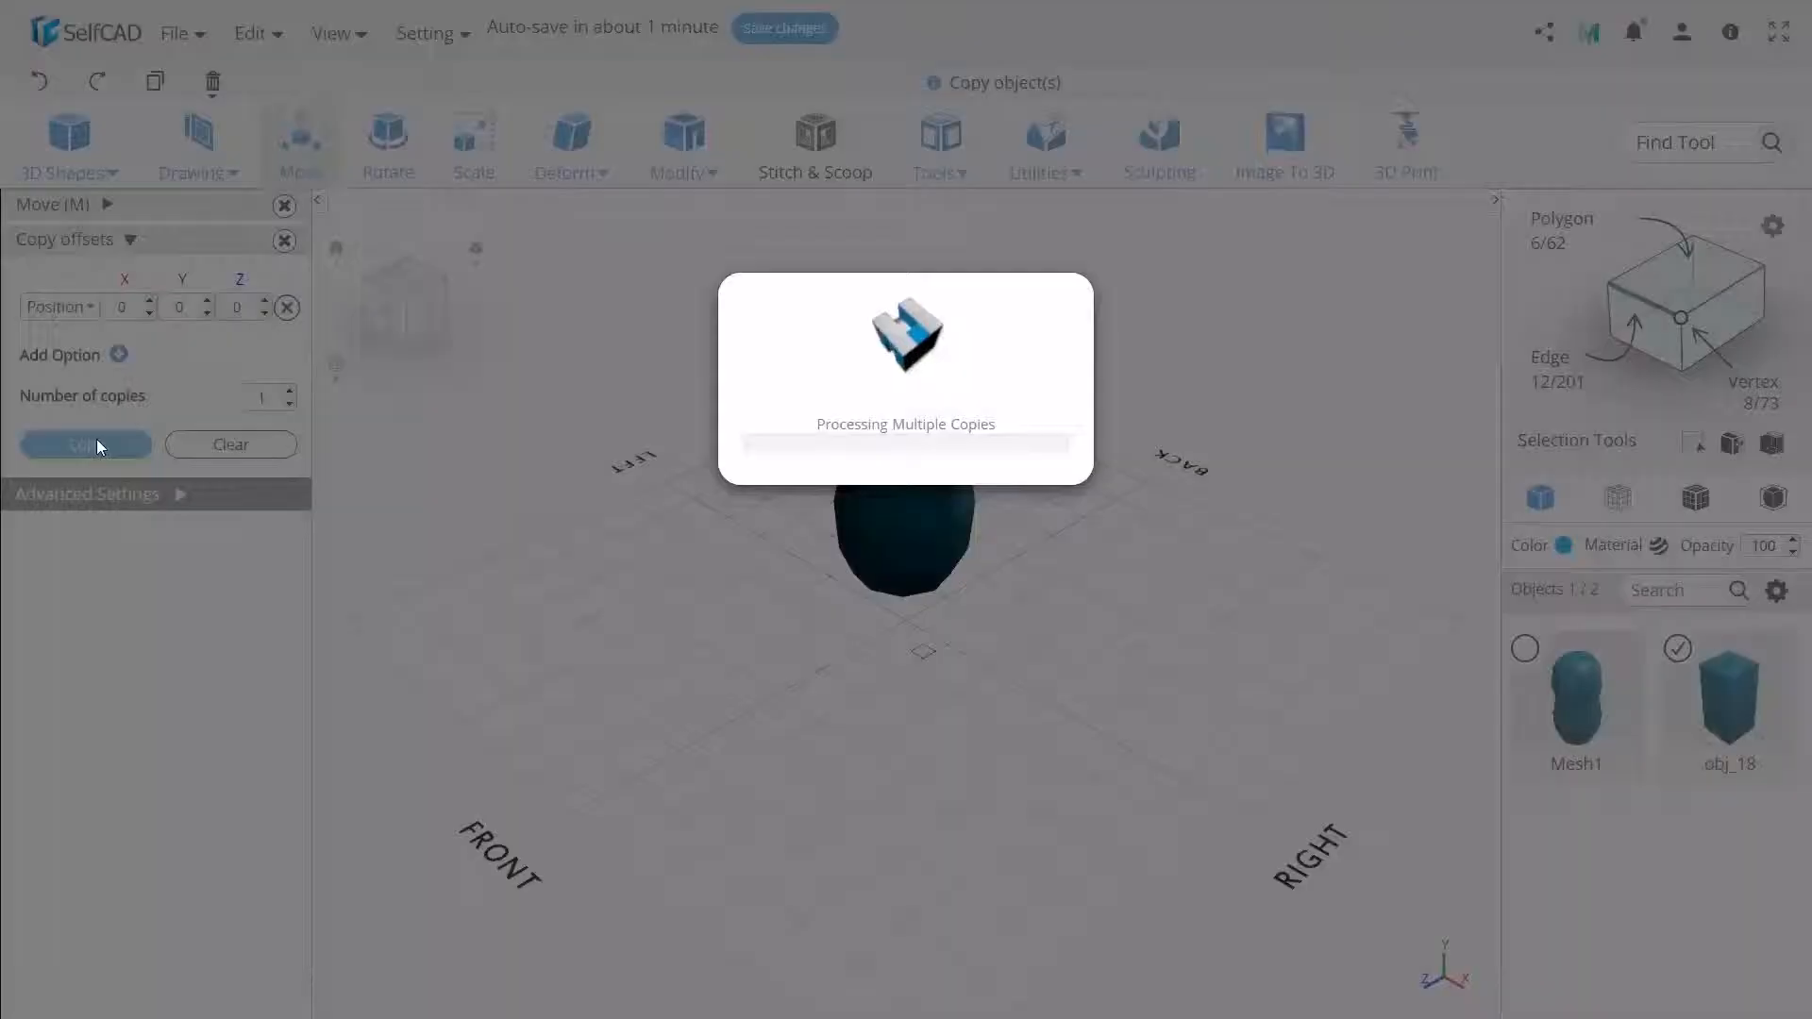
Move the copied cube to Z -22 to form the second eye.
click(123, 215)
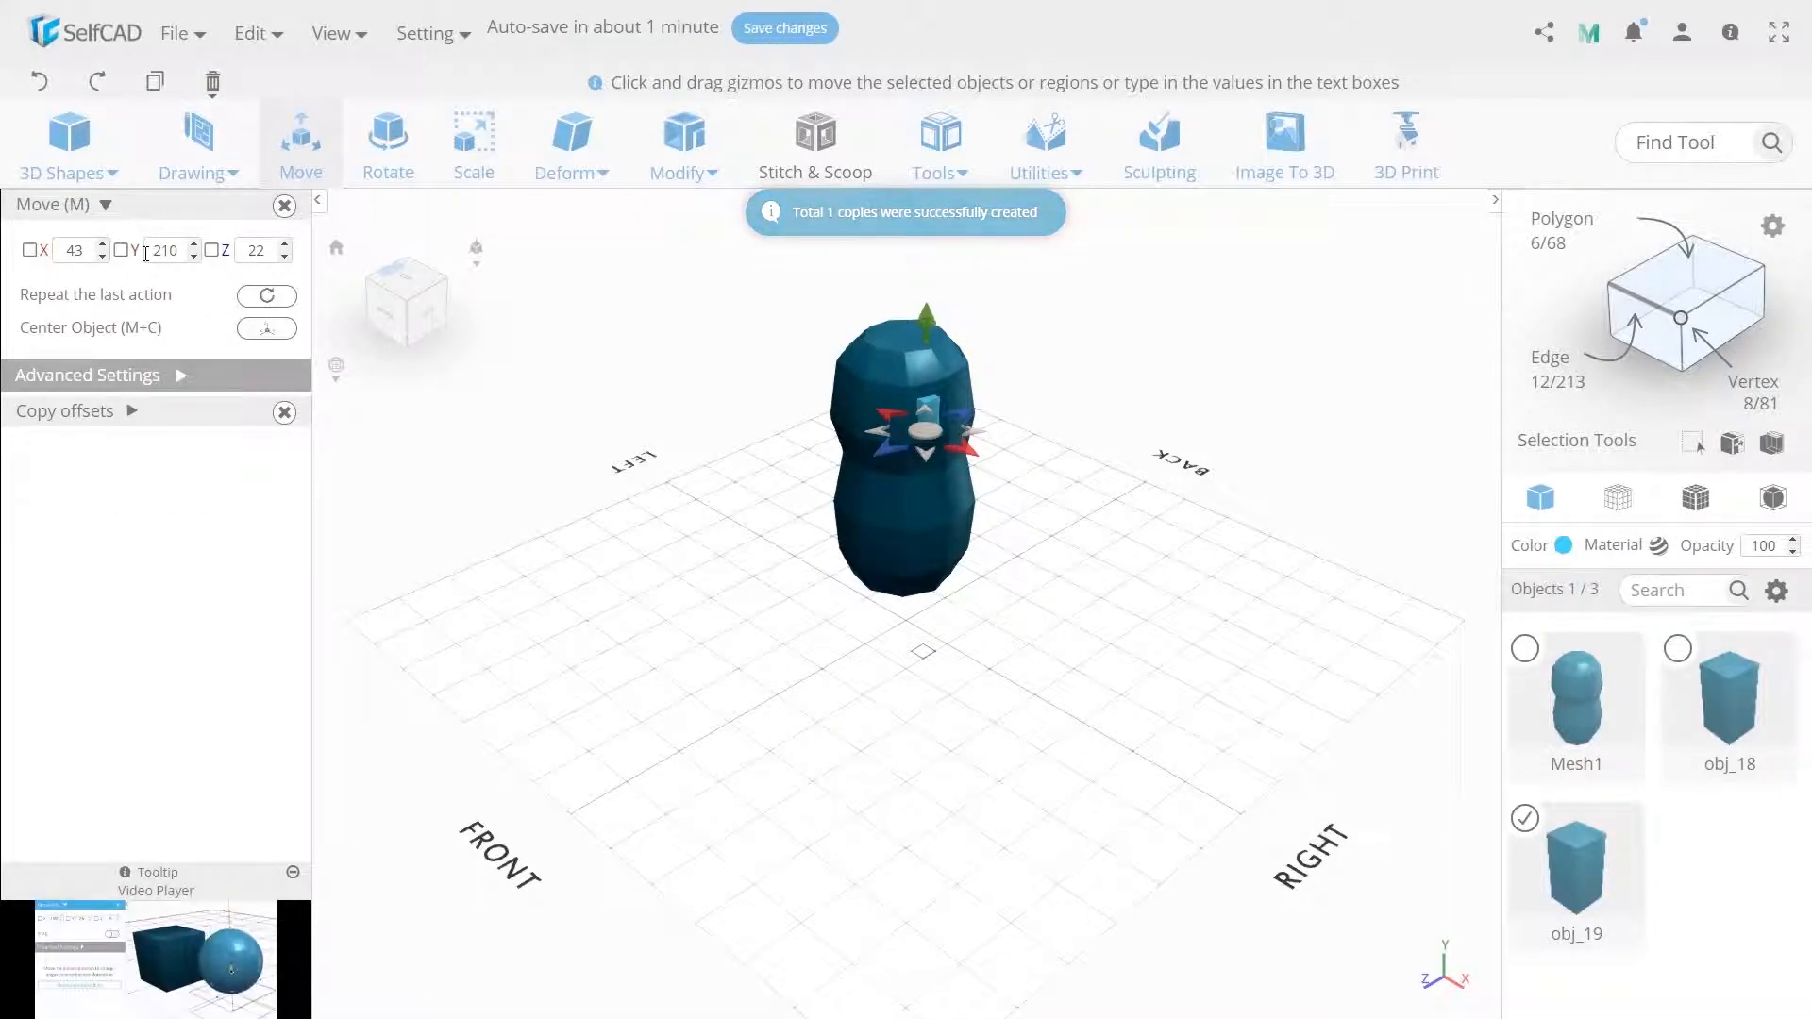
click(272, 248)
text(-22)
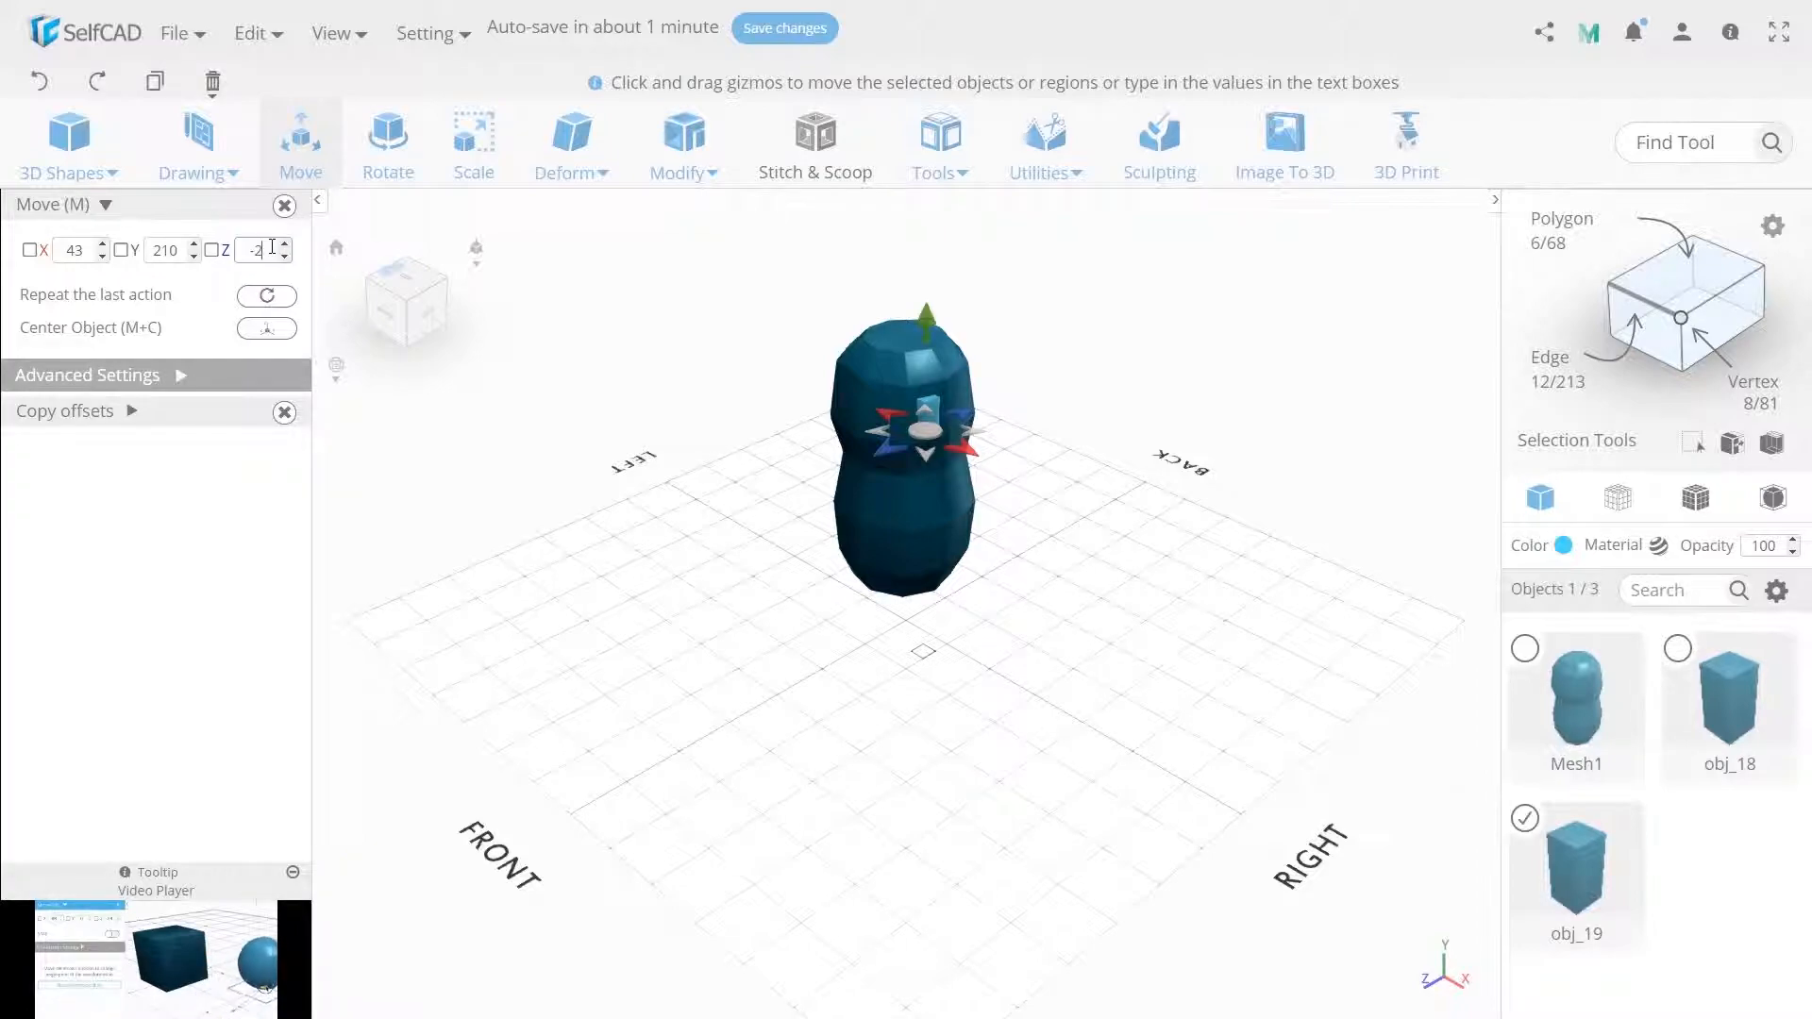
click(731, 605)
Start a new generated Shape and set its number of edges to 8.
mouse_move(35, 121)
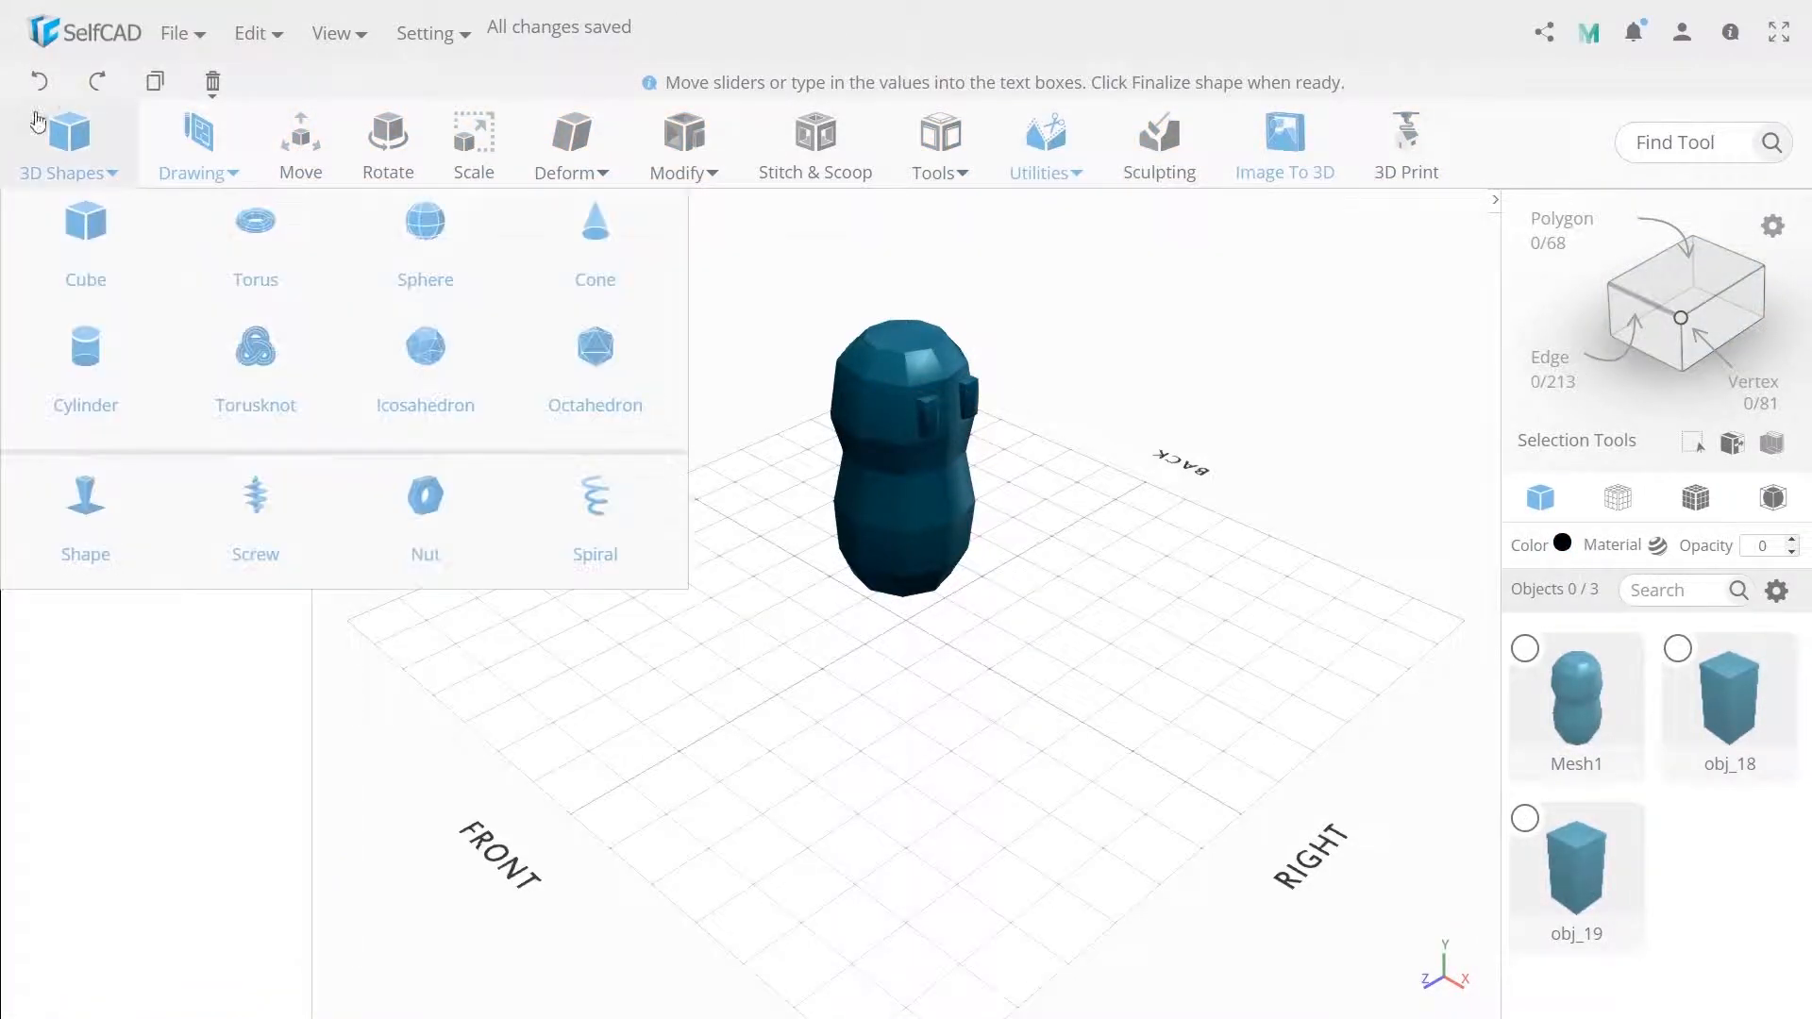
click(85, 517)
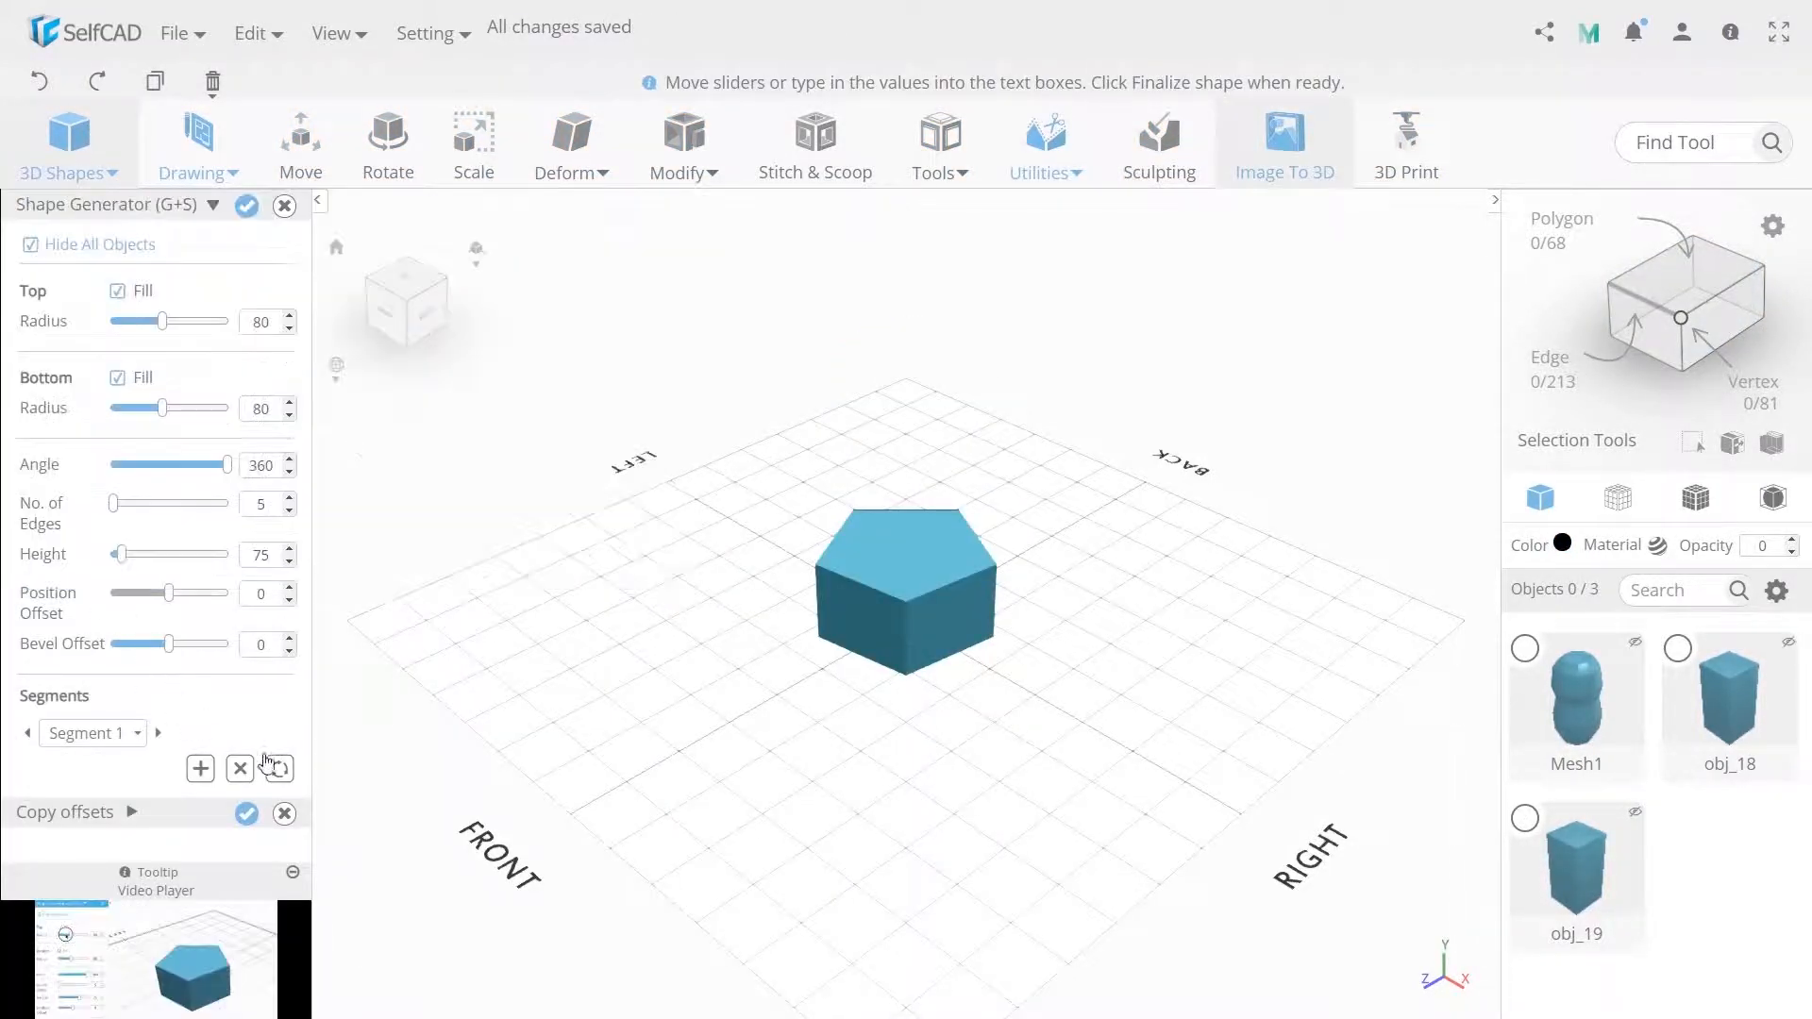
double_click(261, 509)
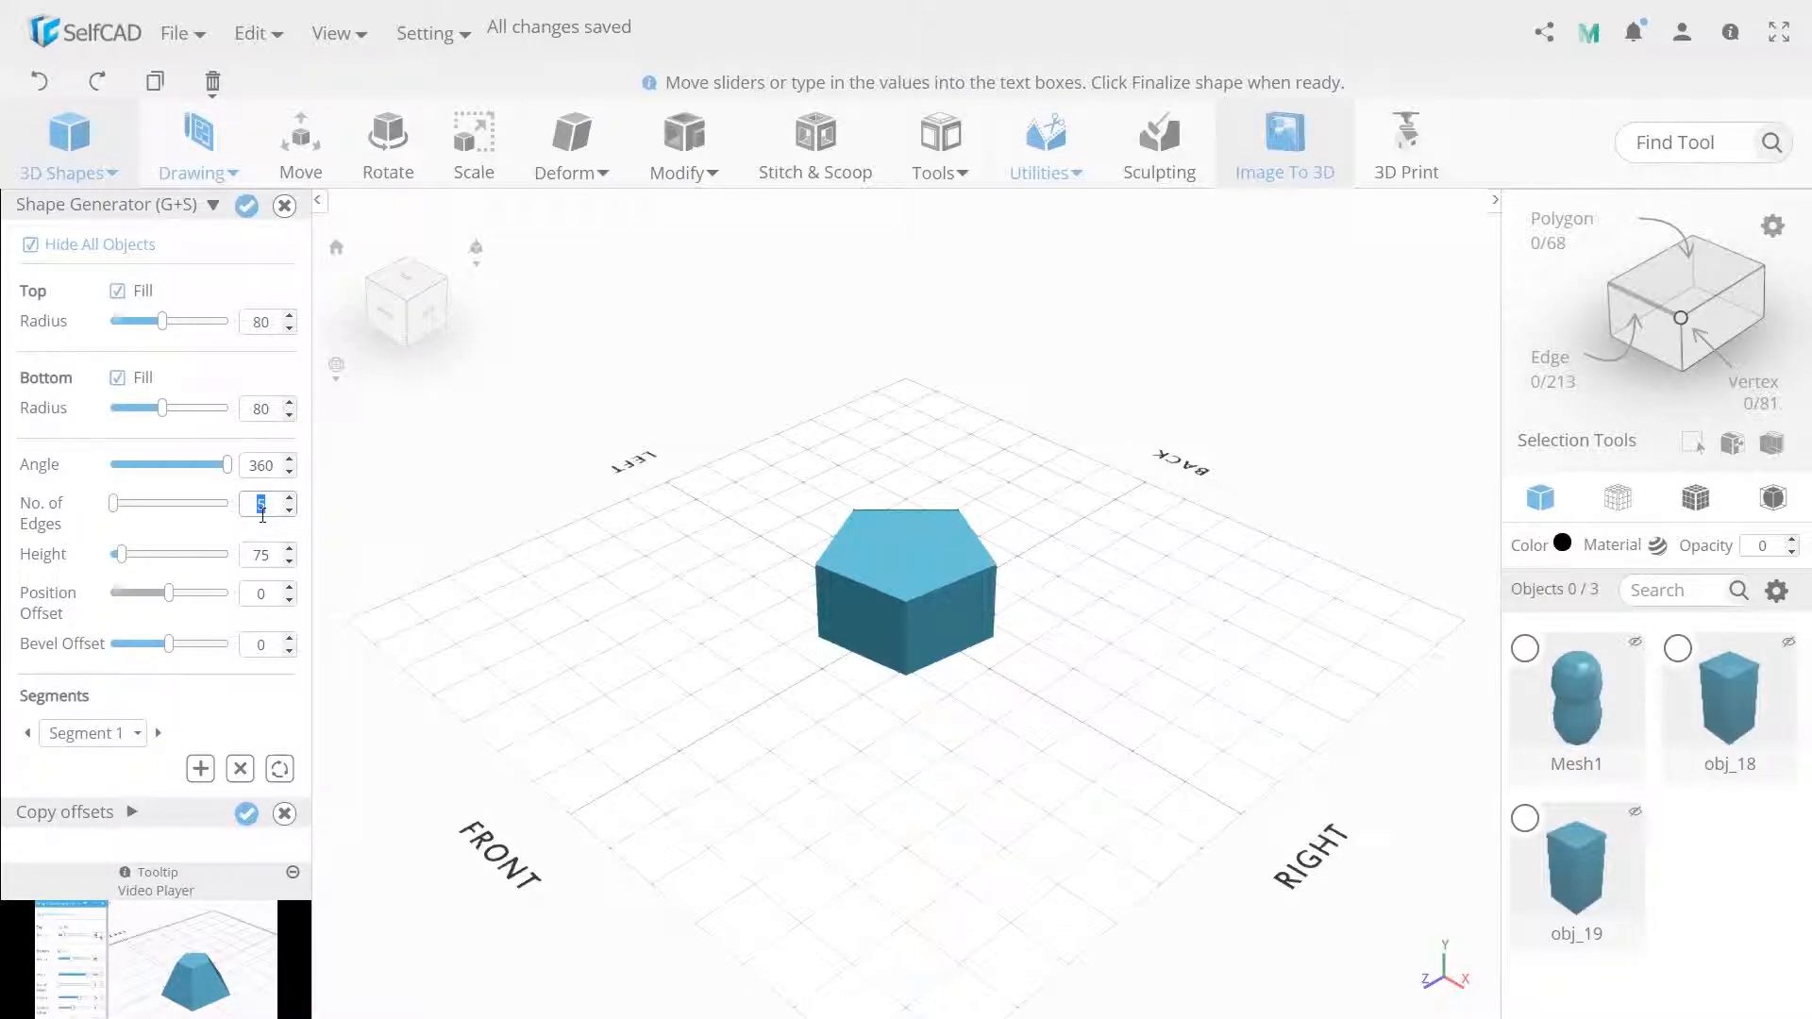
text(8)
Set the first segment's top radius to 20, bottom radius to 30, and height to 15.
double_click(268, 559)
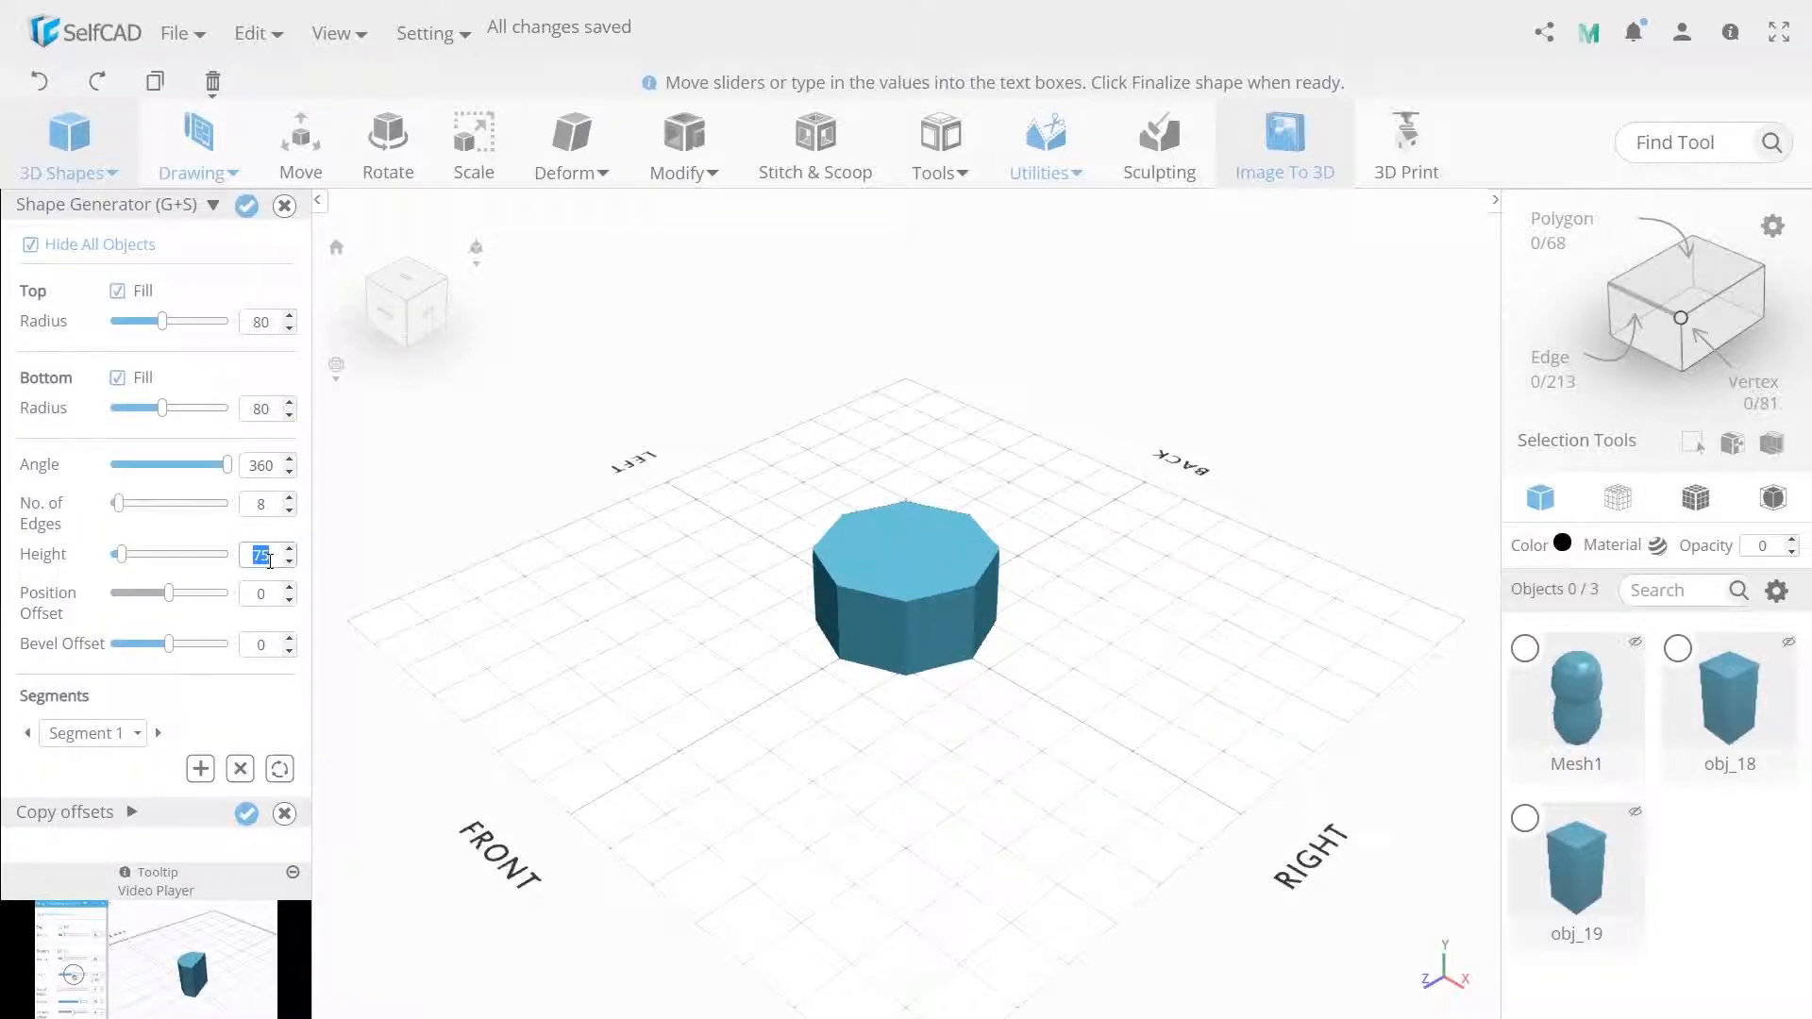
text(25)
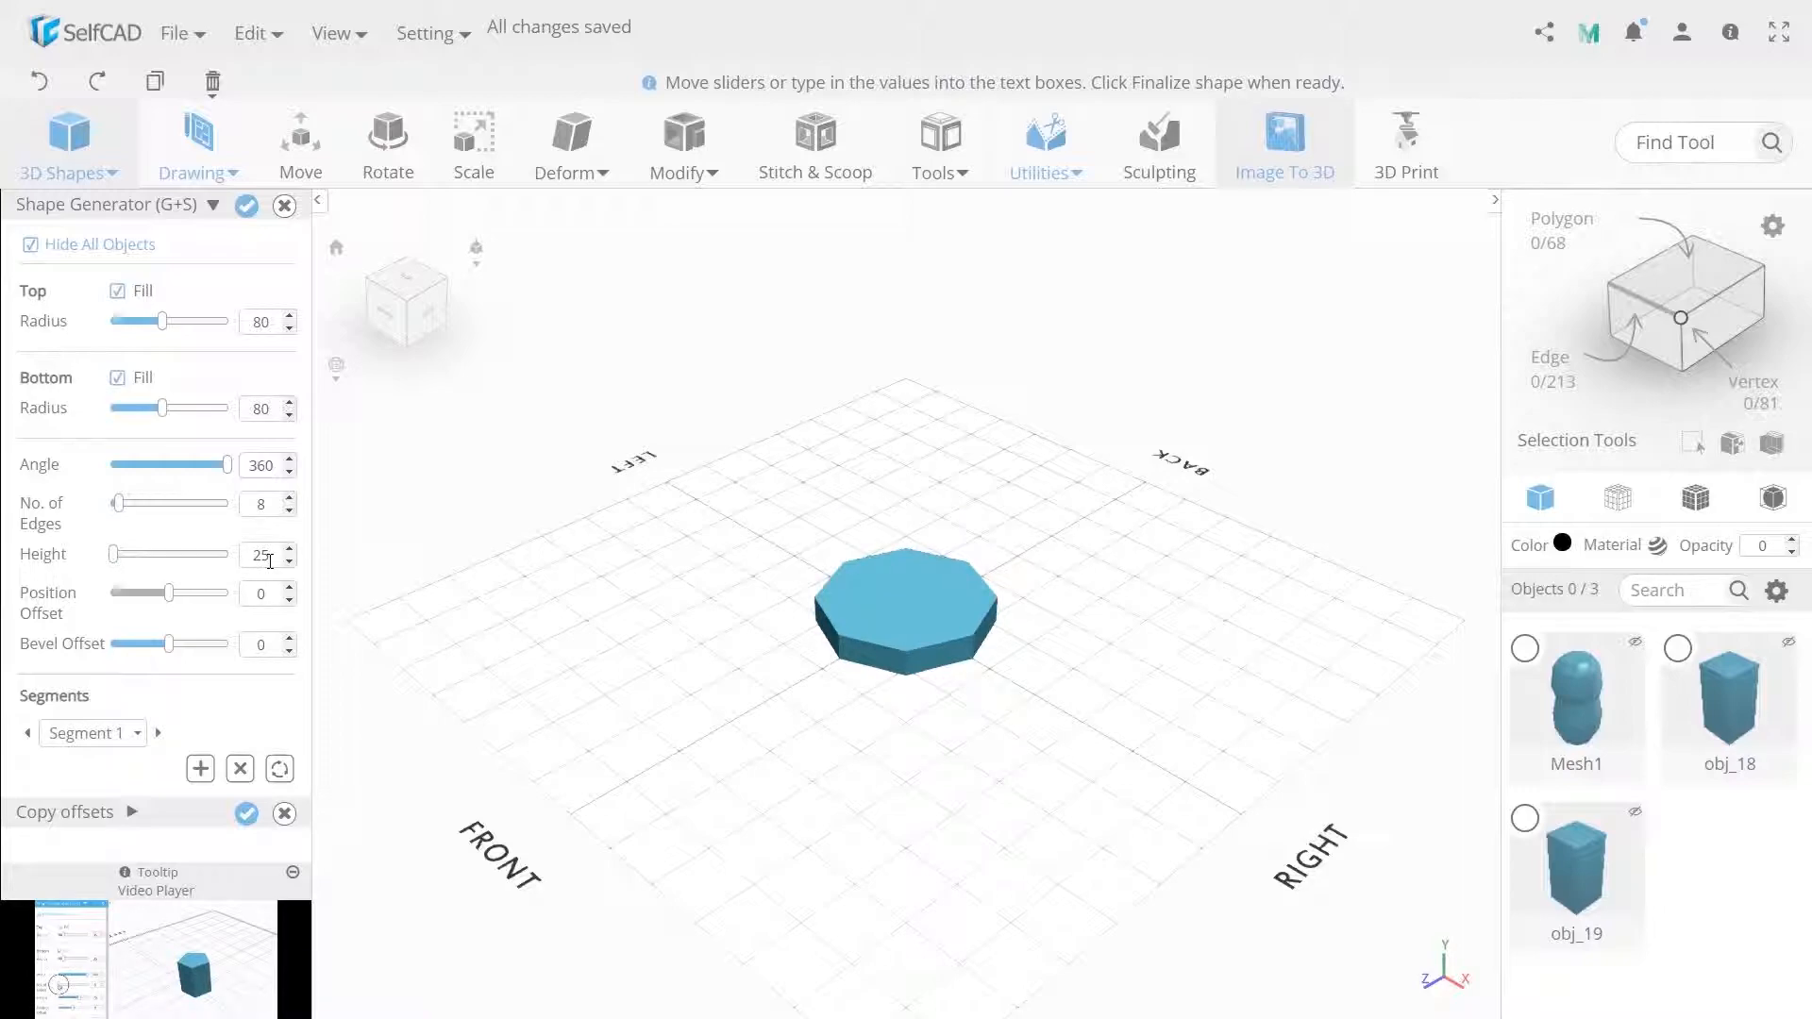
double_click(260, 323)
text(60)
double_click(246, 404)
text(30)
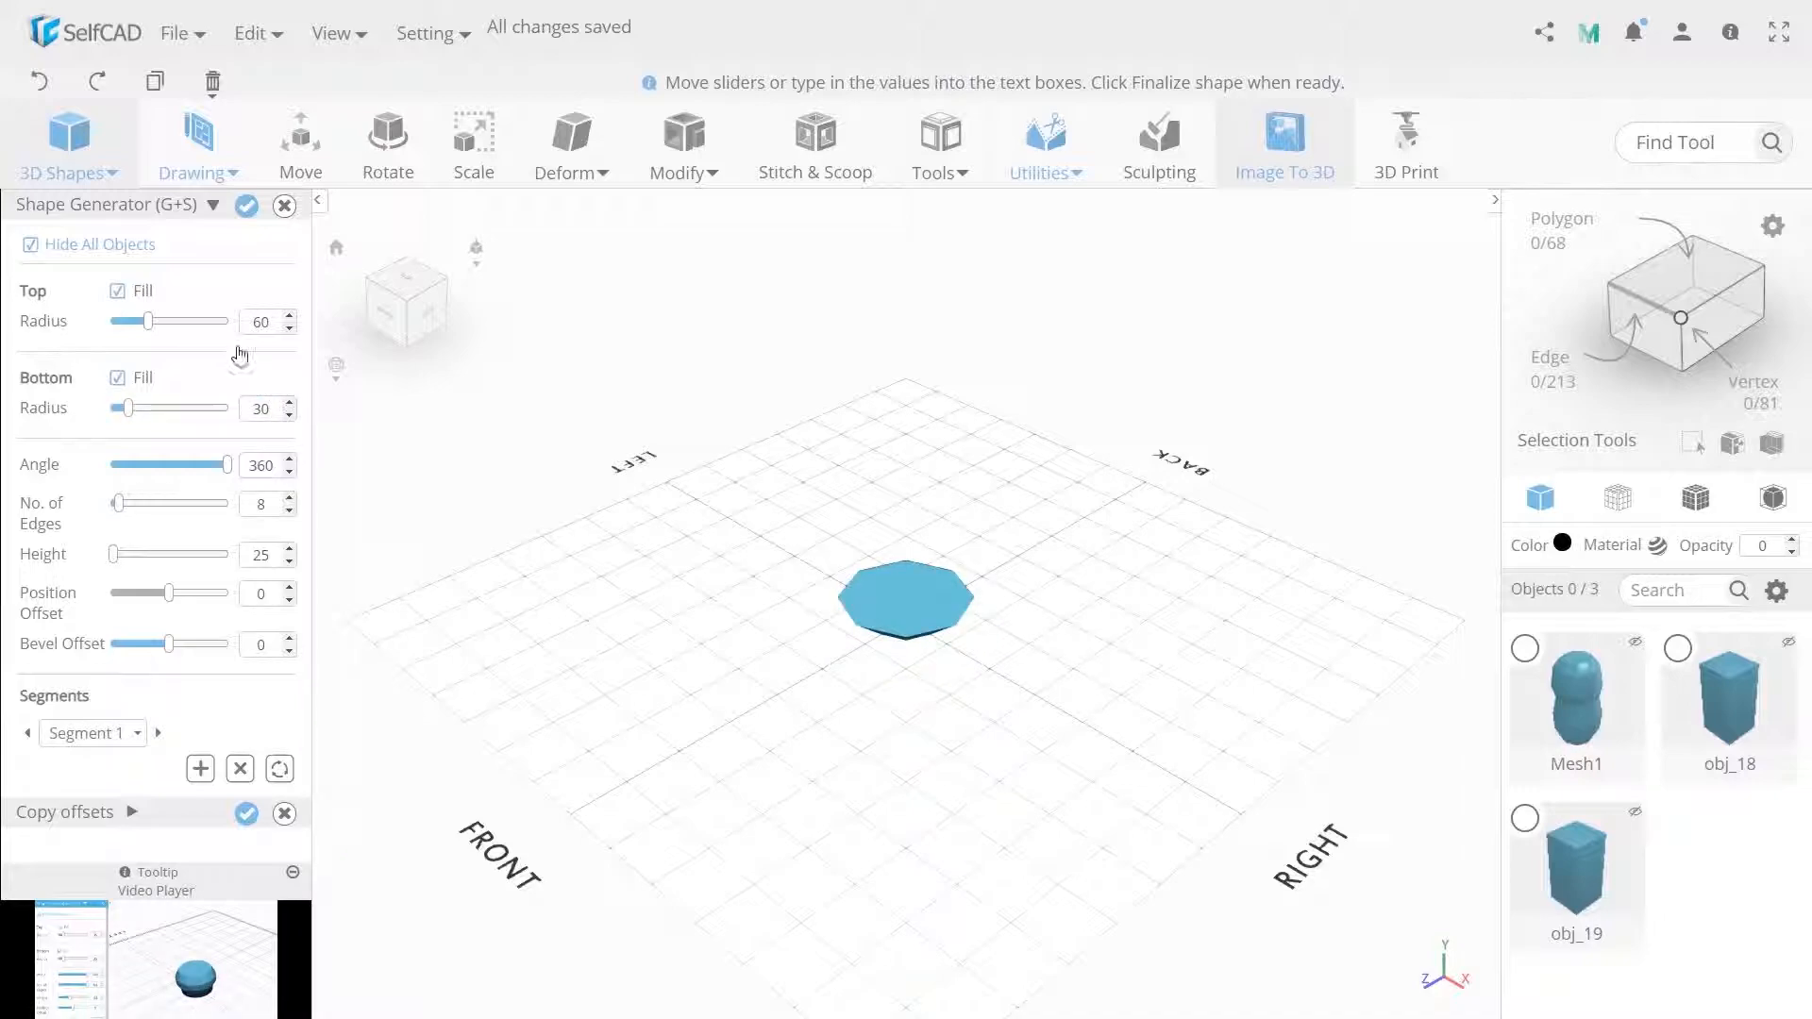
double_click(257, 319)
text(20)
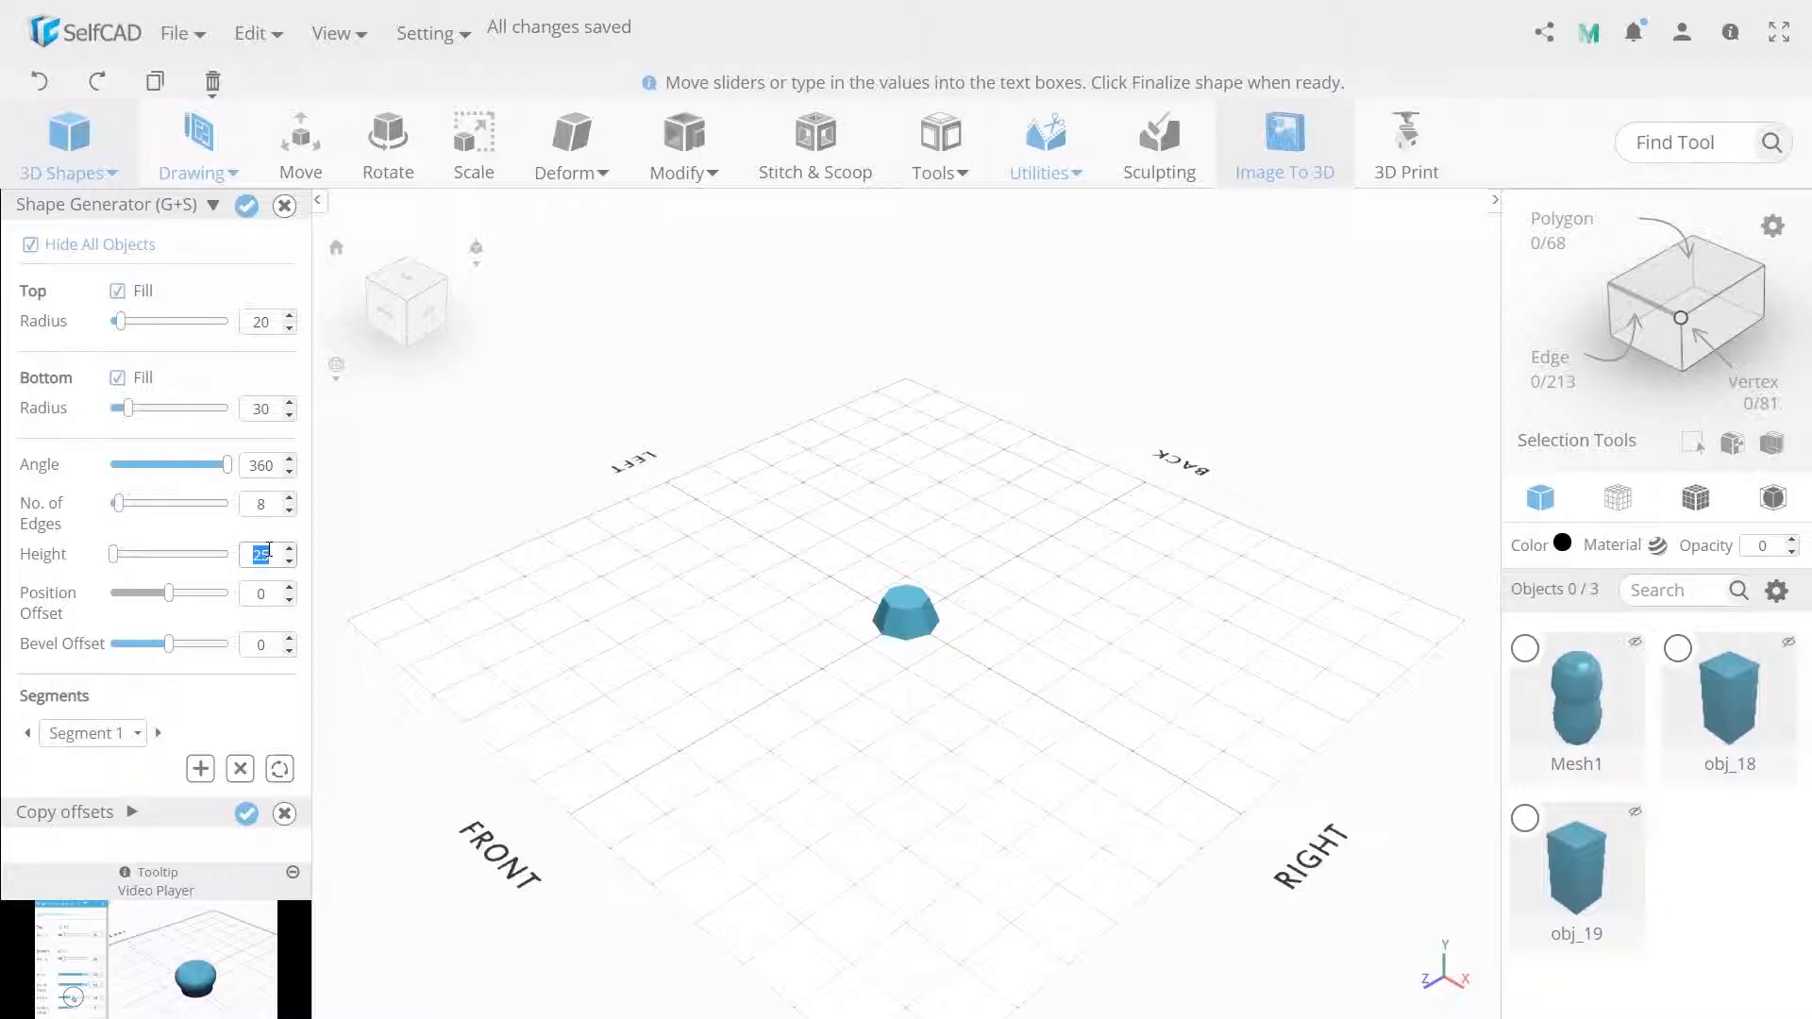
text(15)
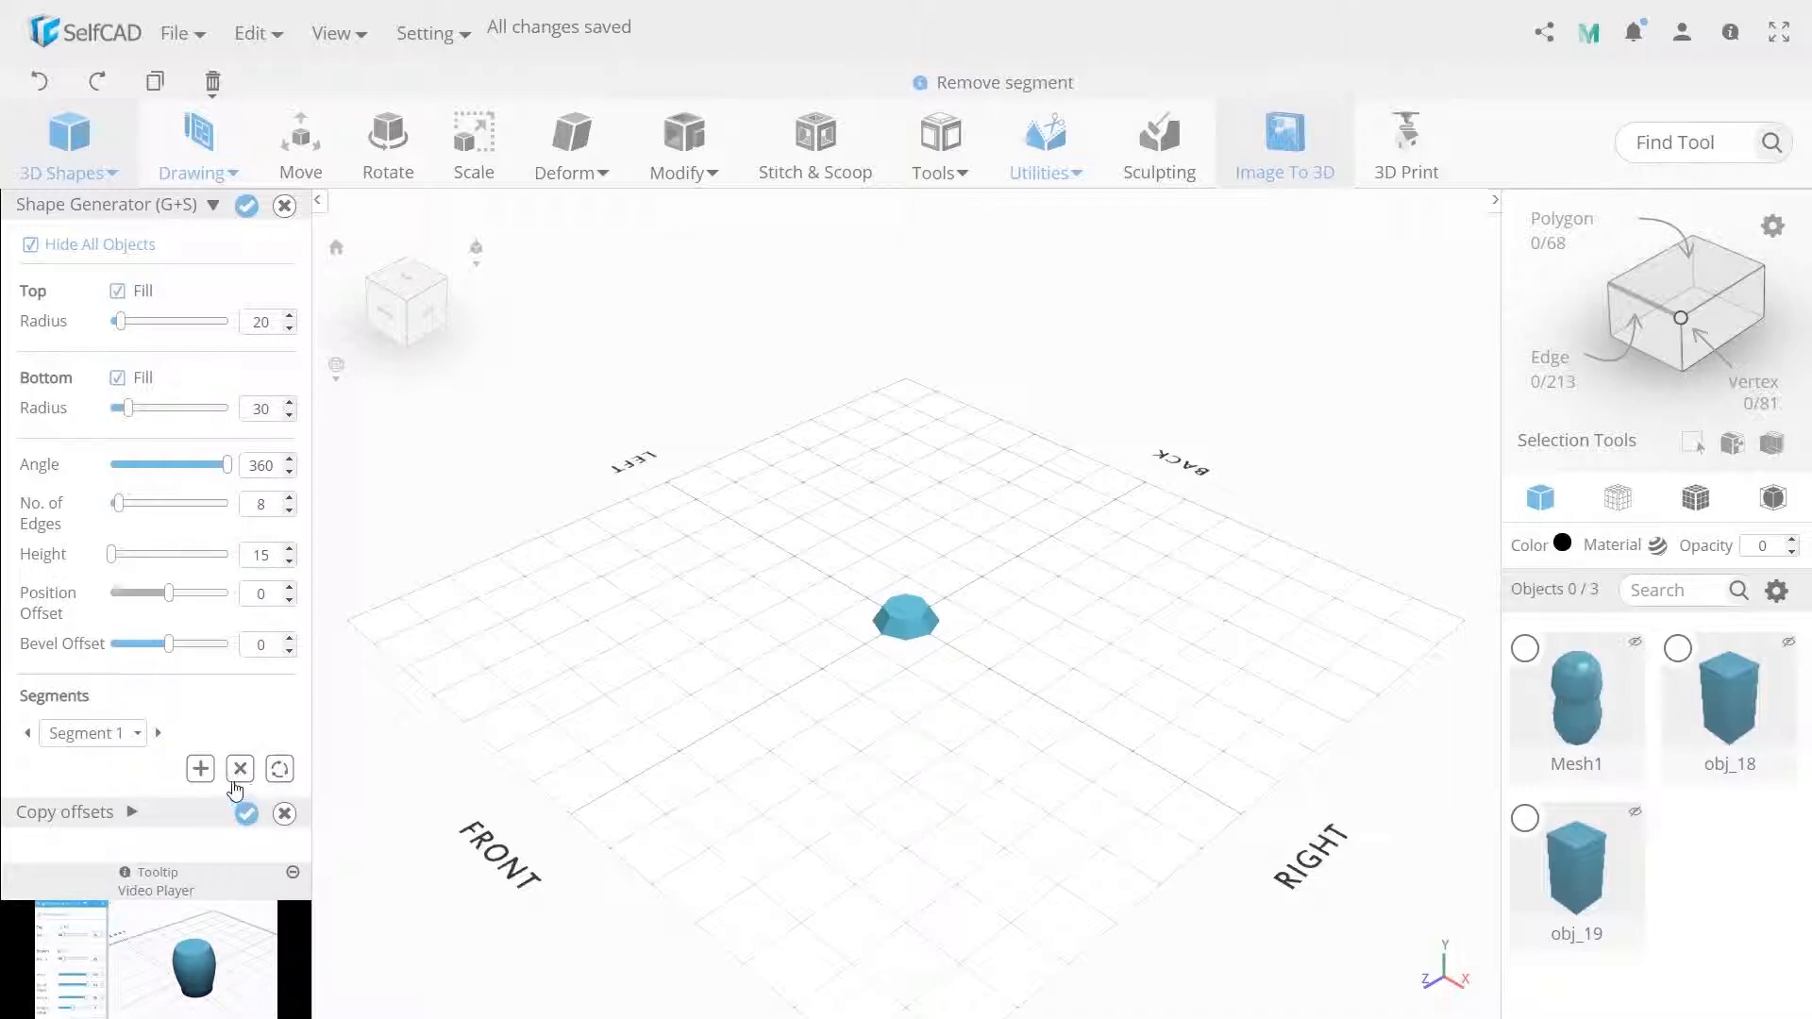
Add a second segment with height 60 and finalize the shape.
click(200, 768)
double_click(250, 551)
text(60)
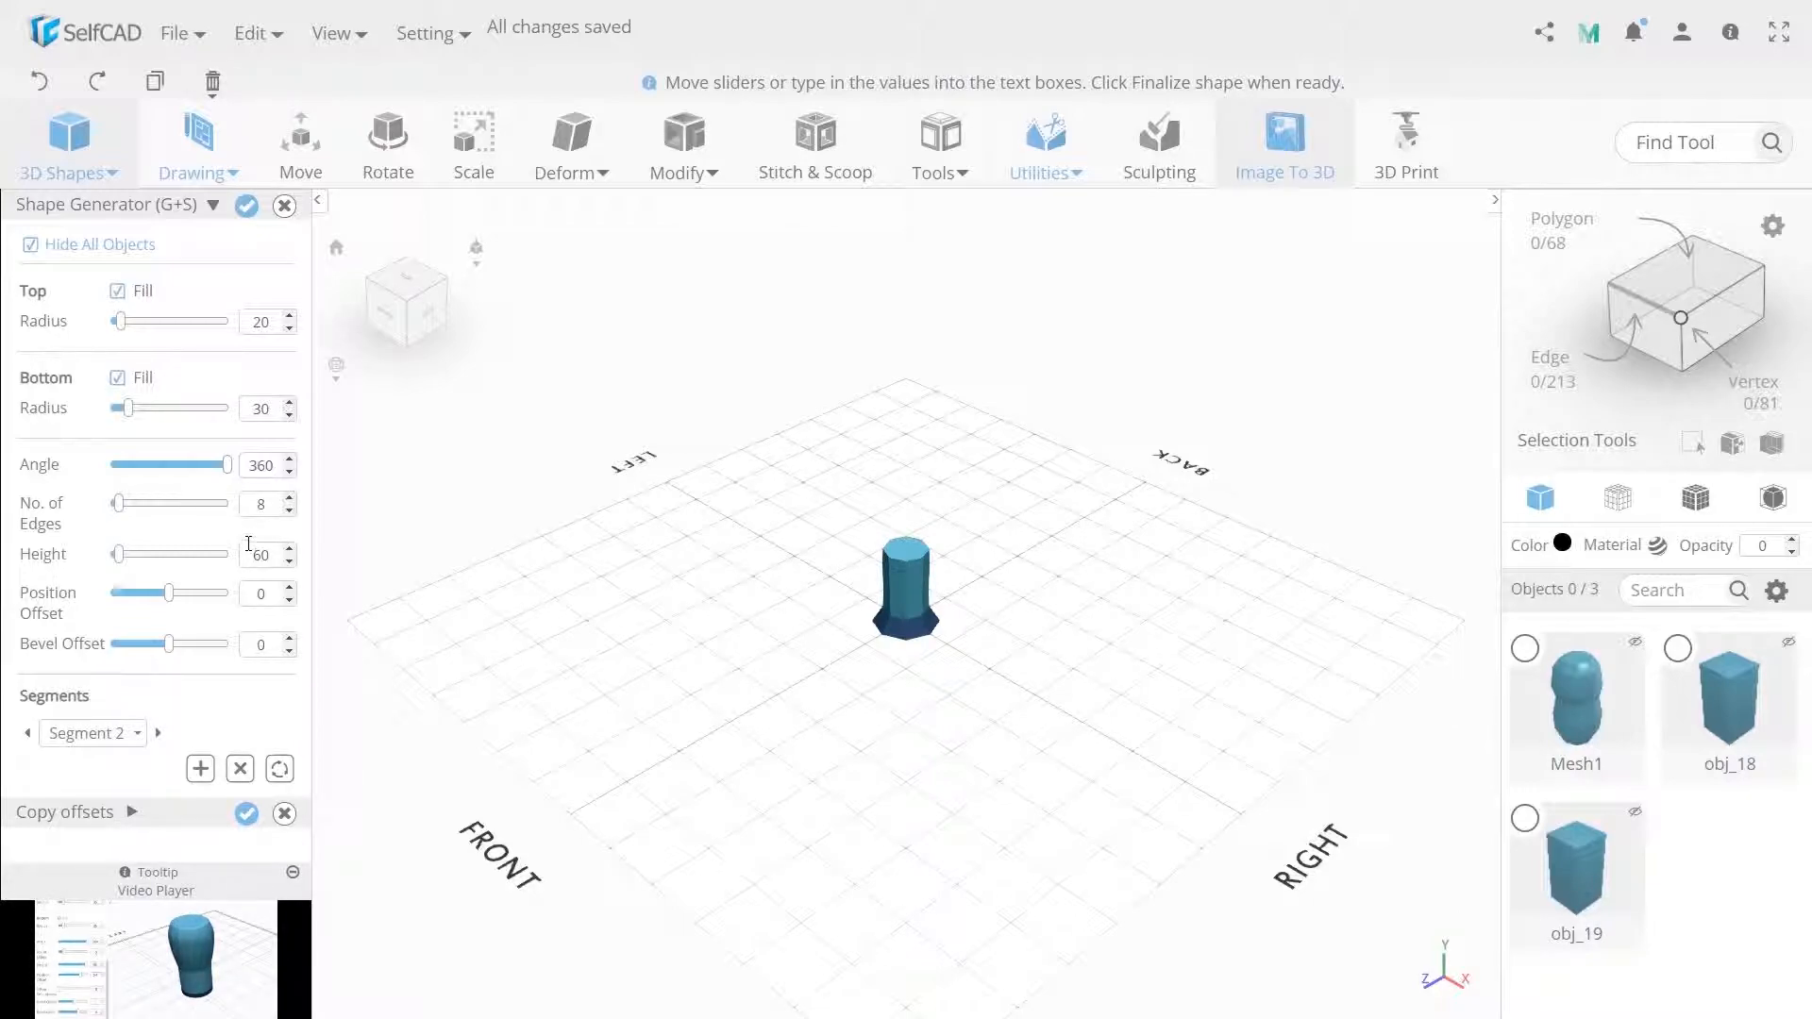
click(247, 205)
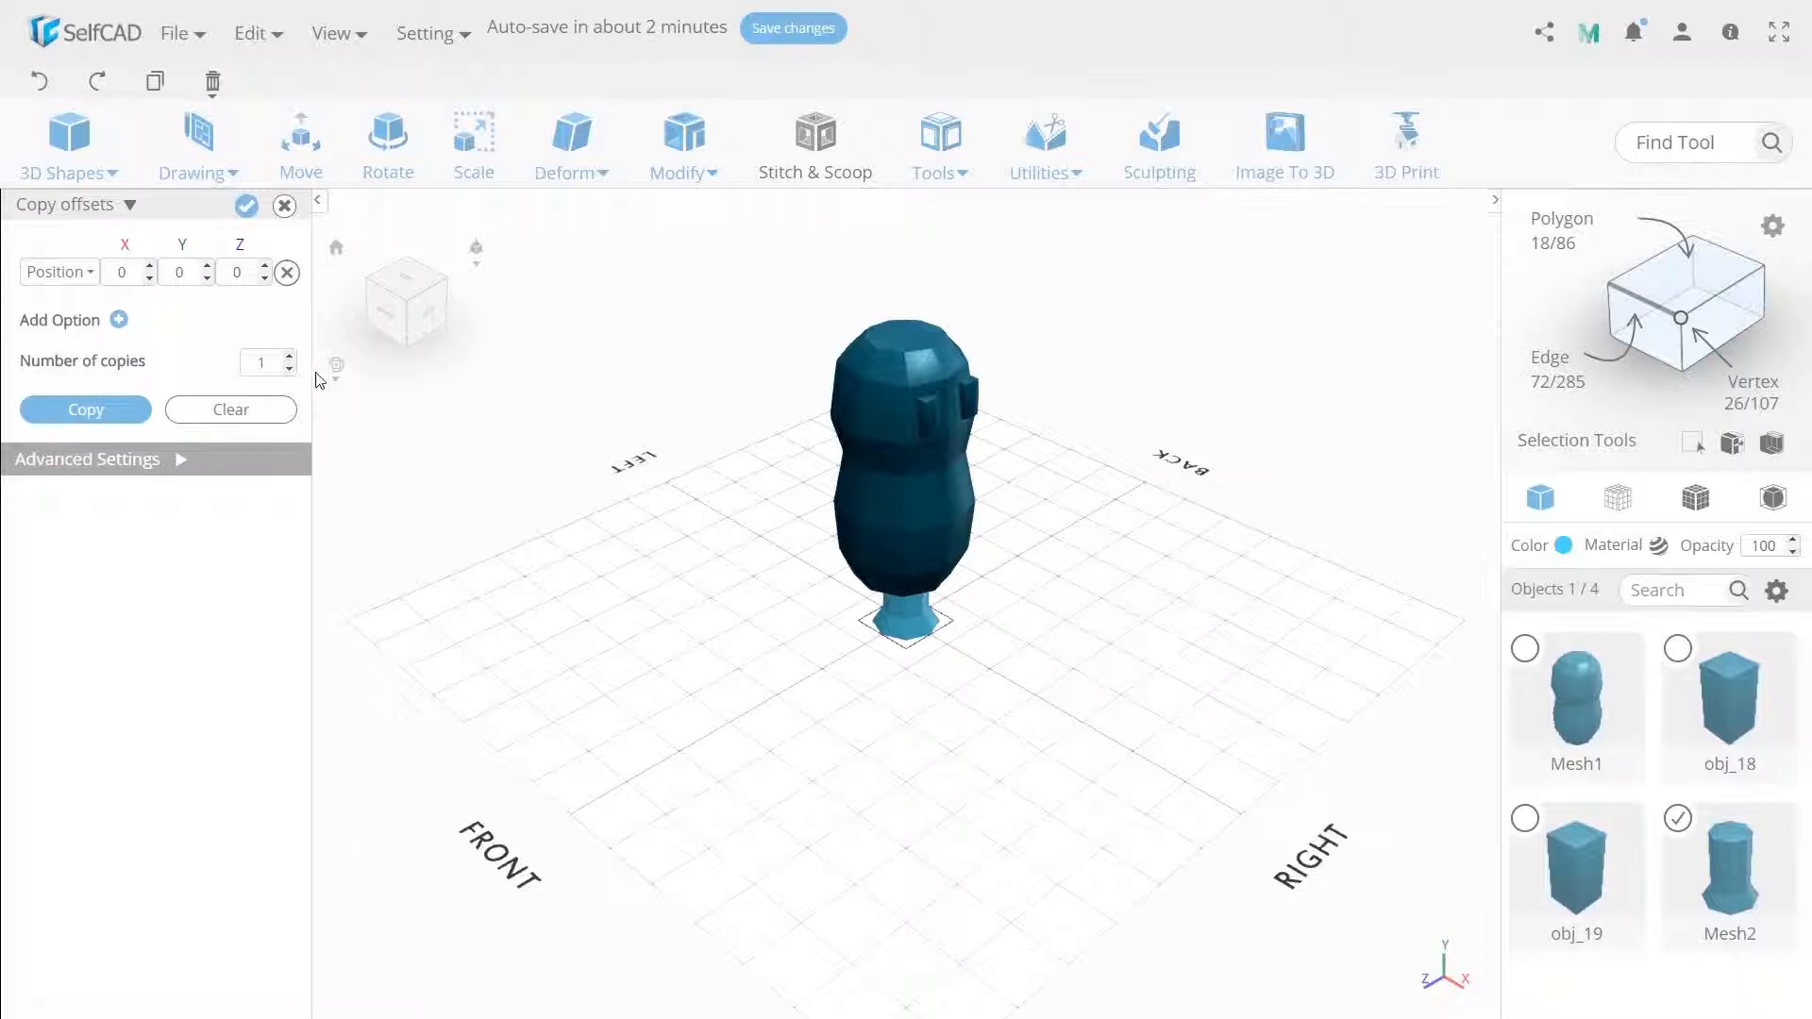
Move the new leg shape to Z 35.
click(292, 156)
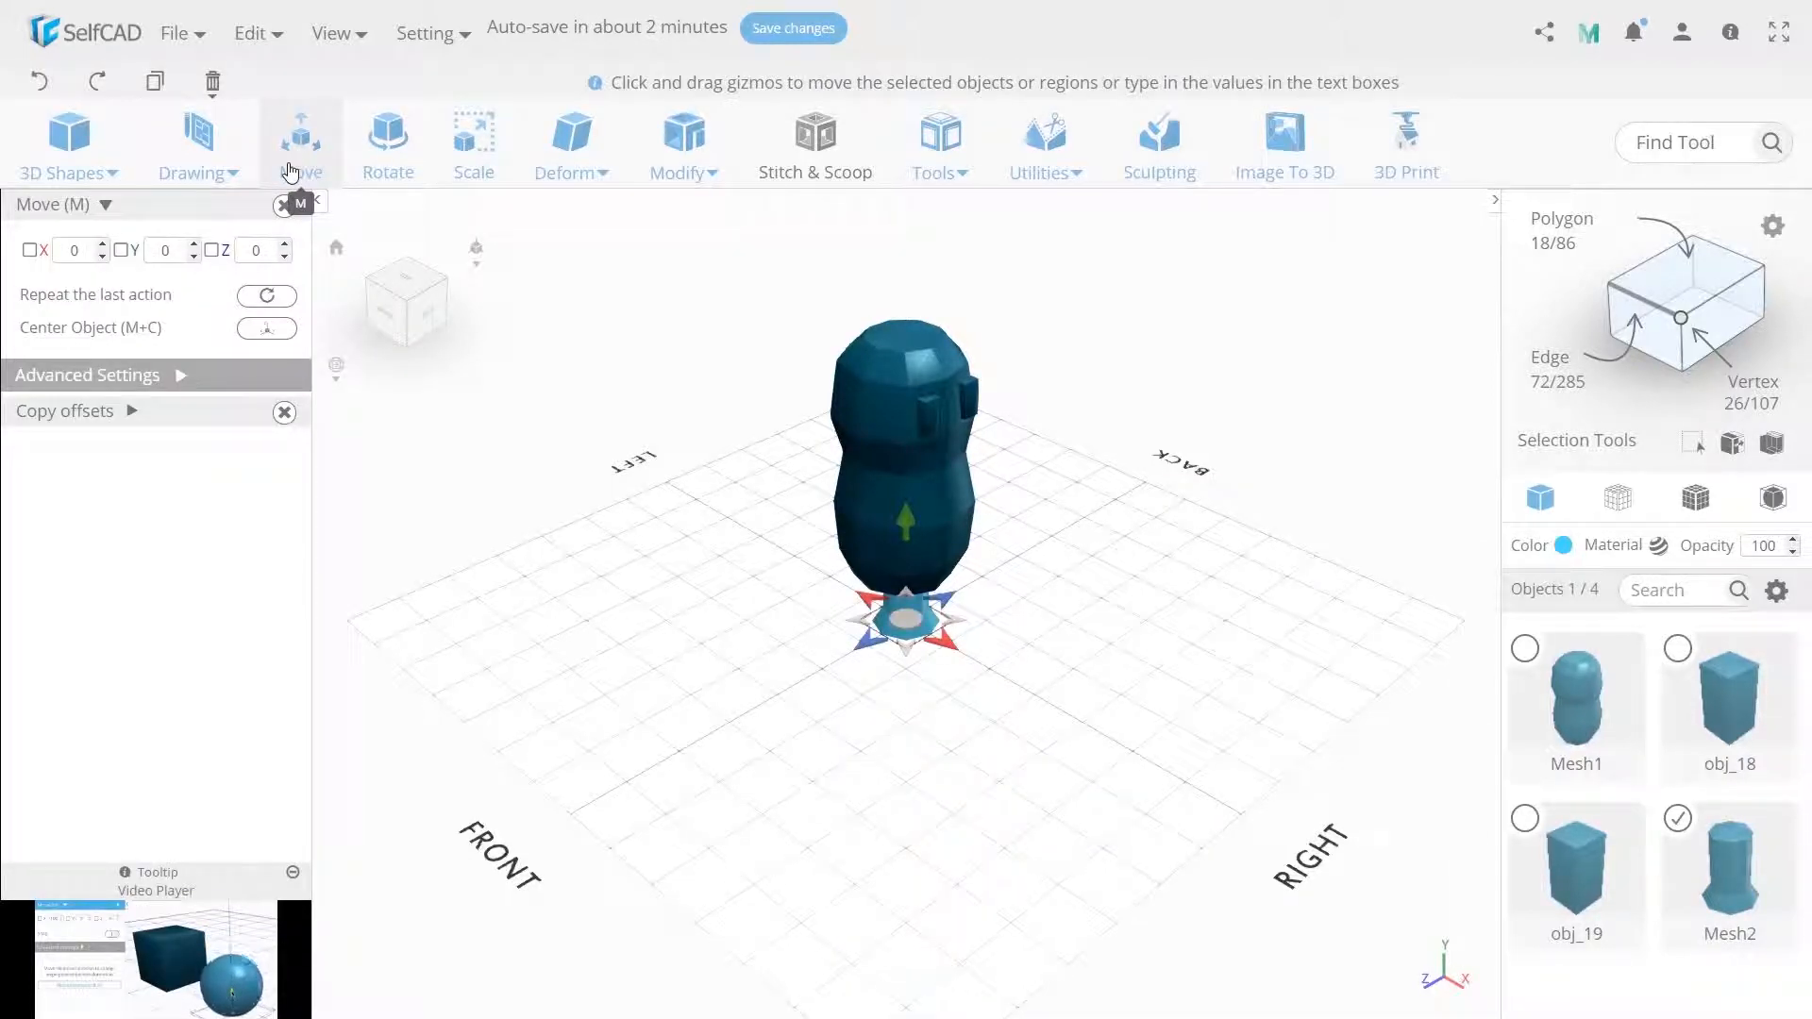
double_click(256, 249)
text(3)
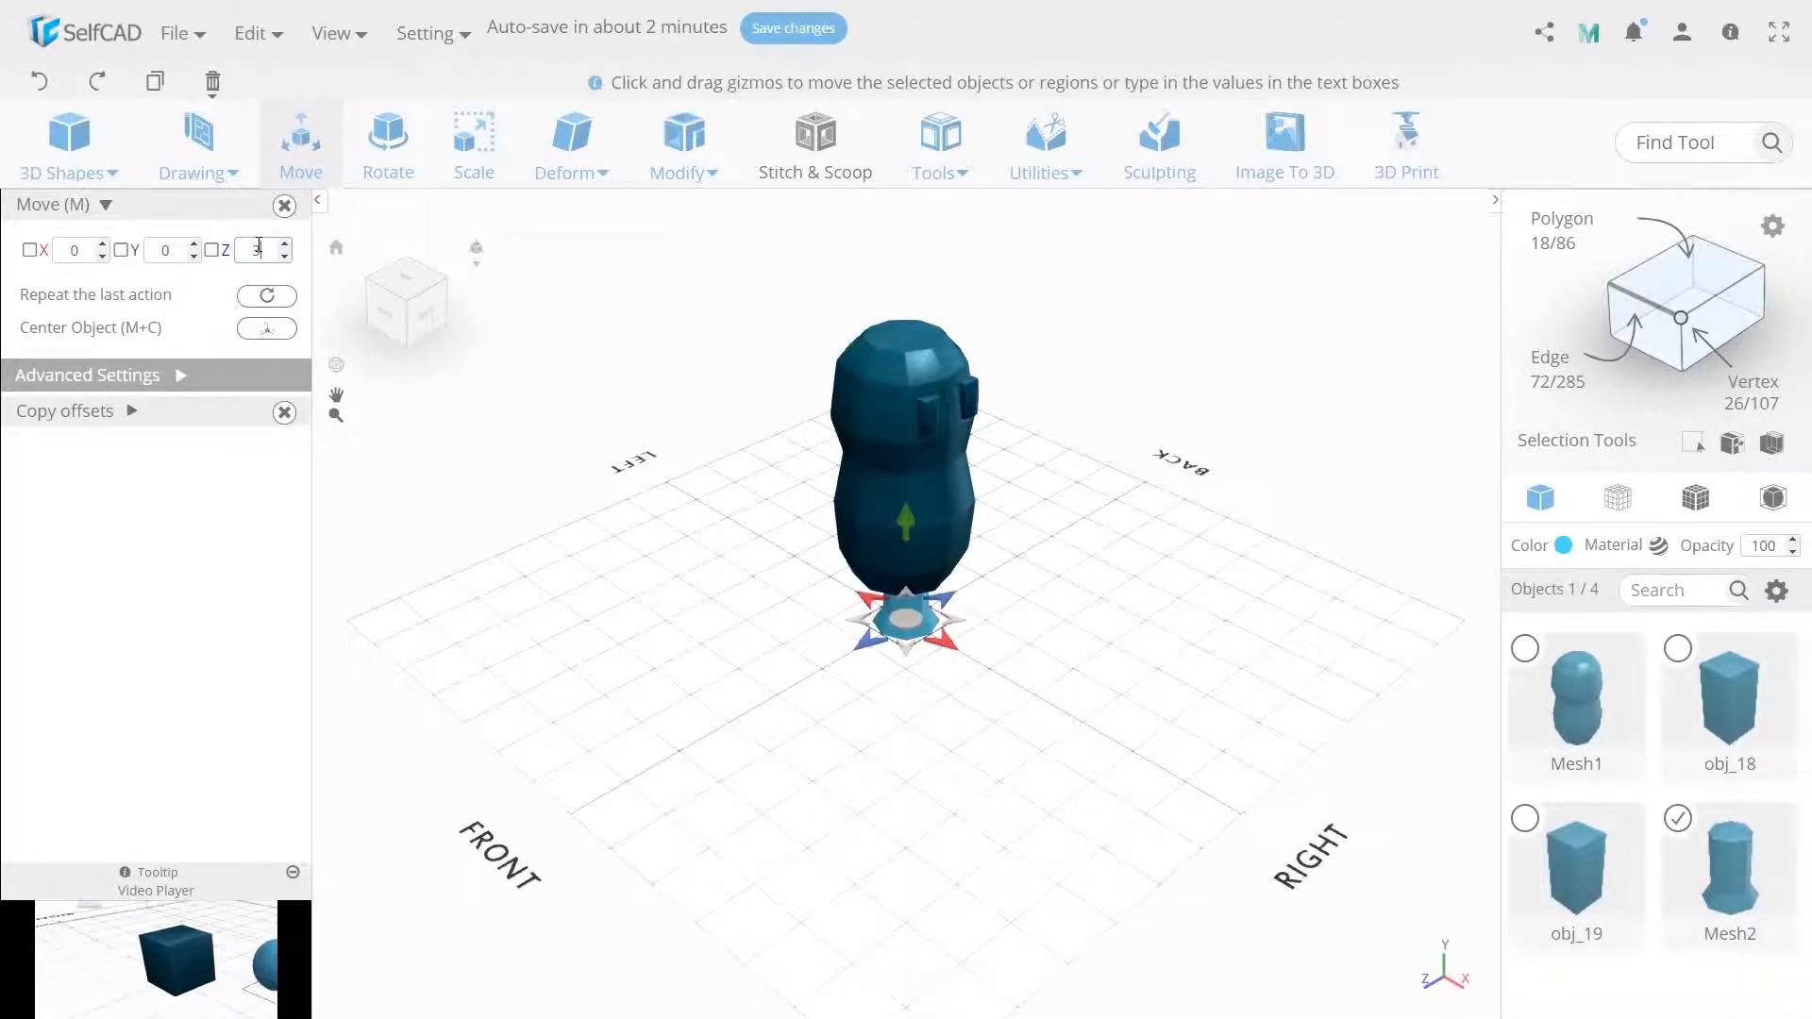
text(5)
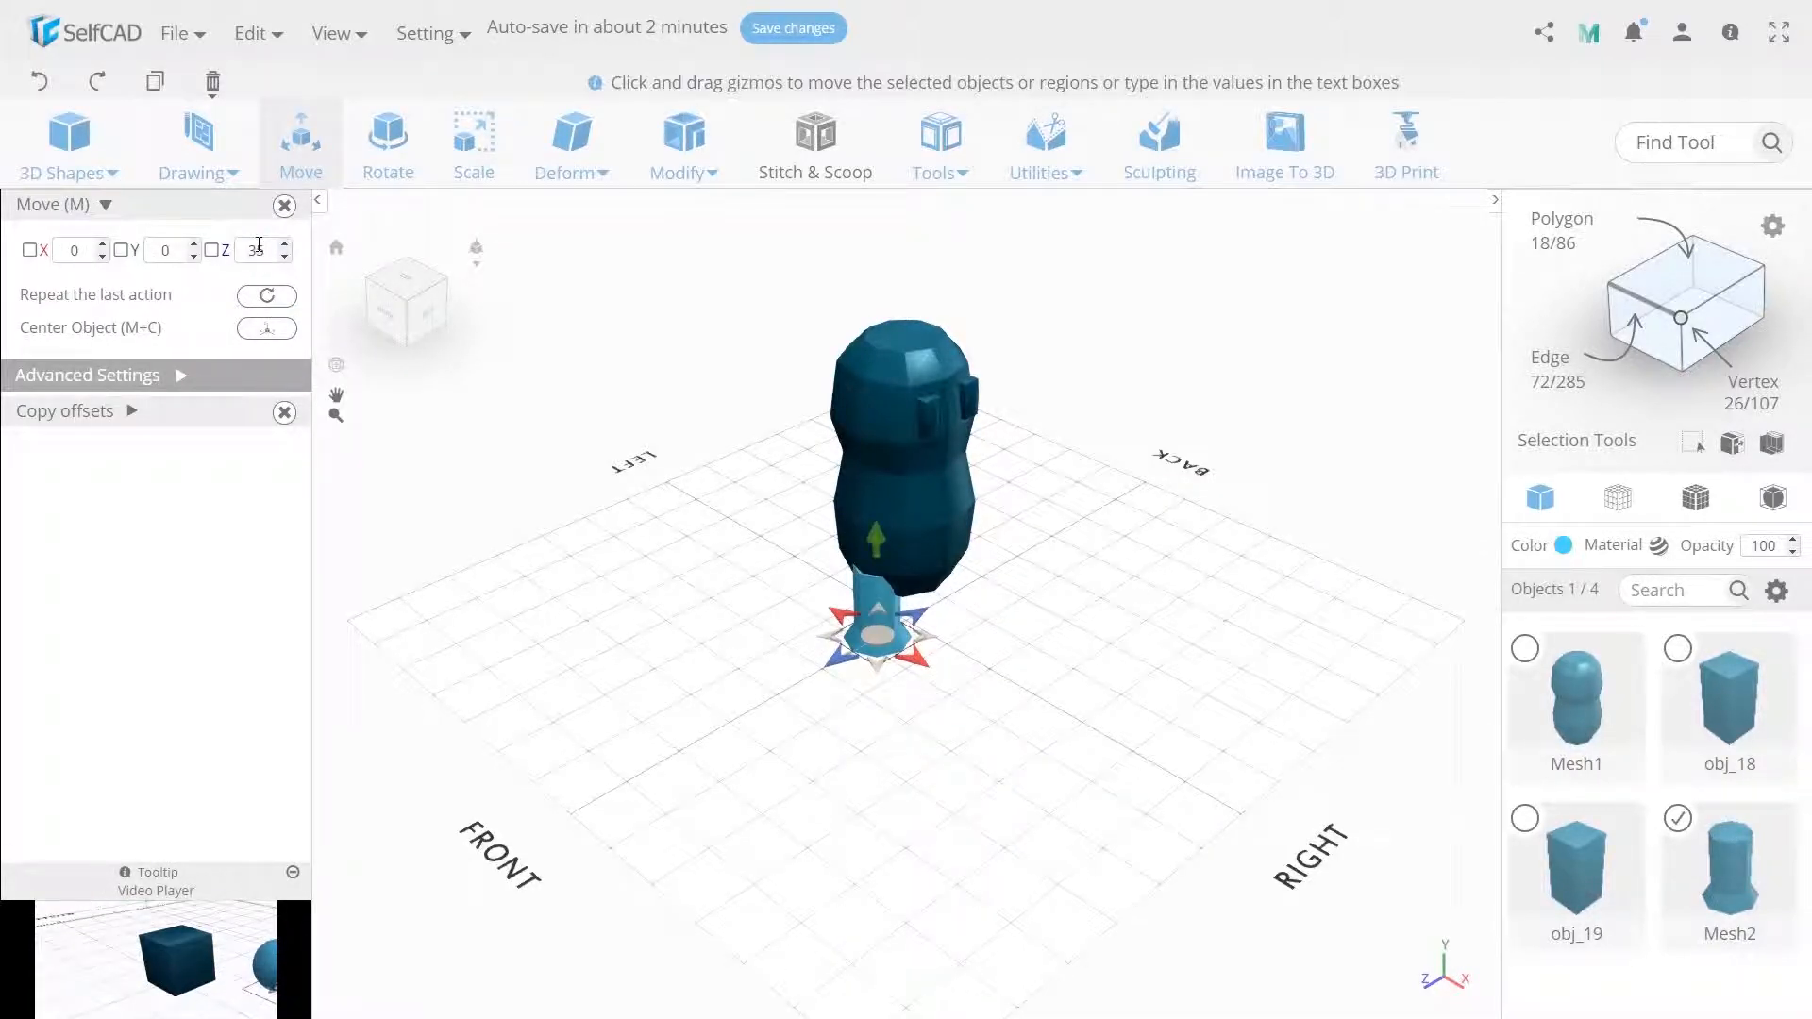
Switch to polygon selection, select the leg's top face, and scale it to 50 in X and Z.
click(1636, 270)
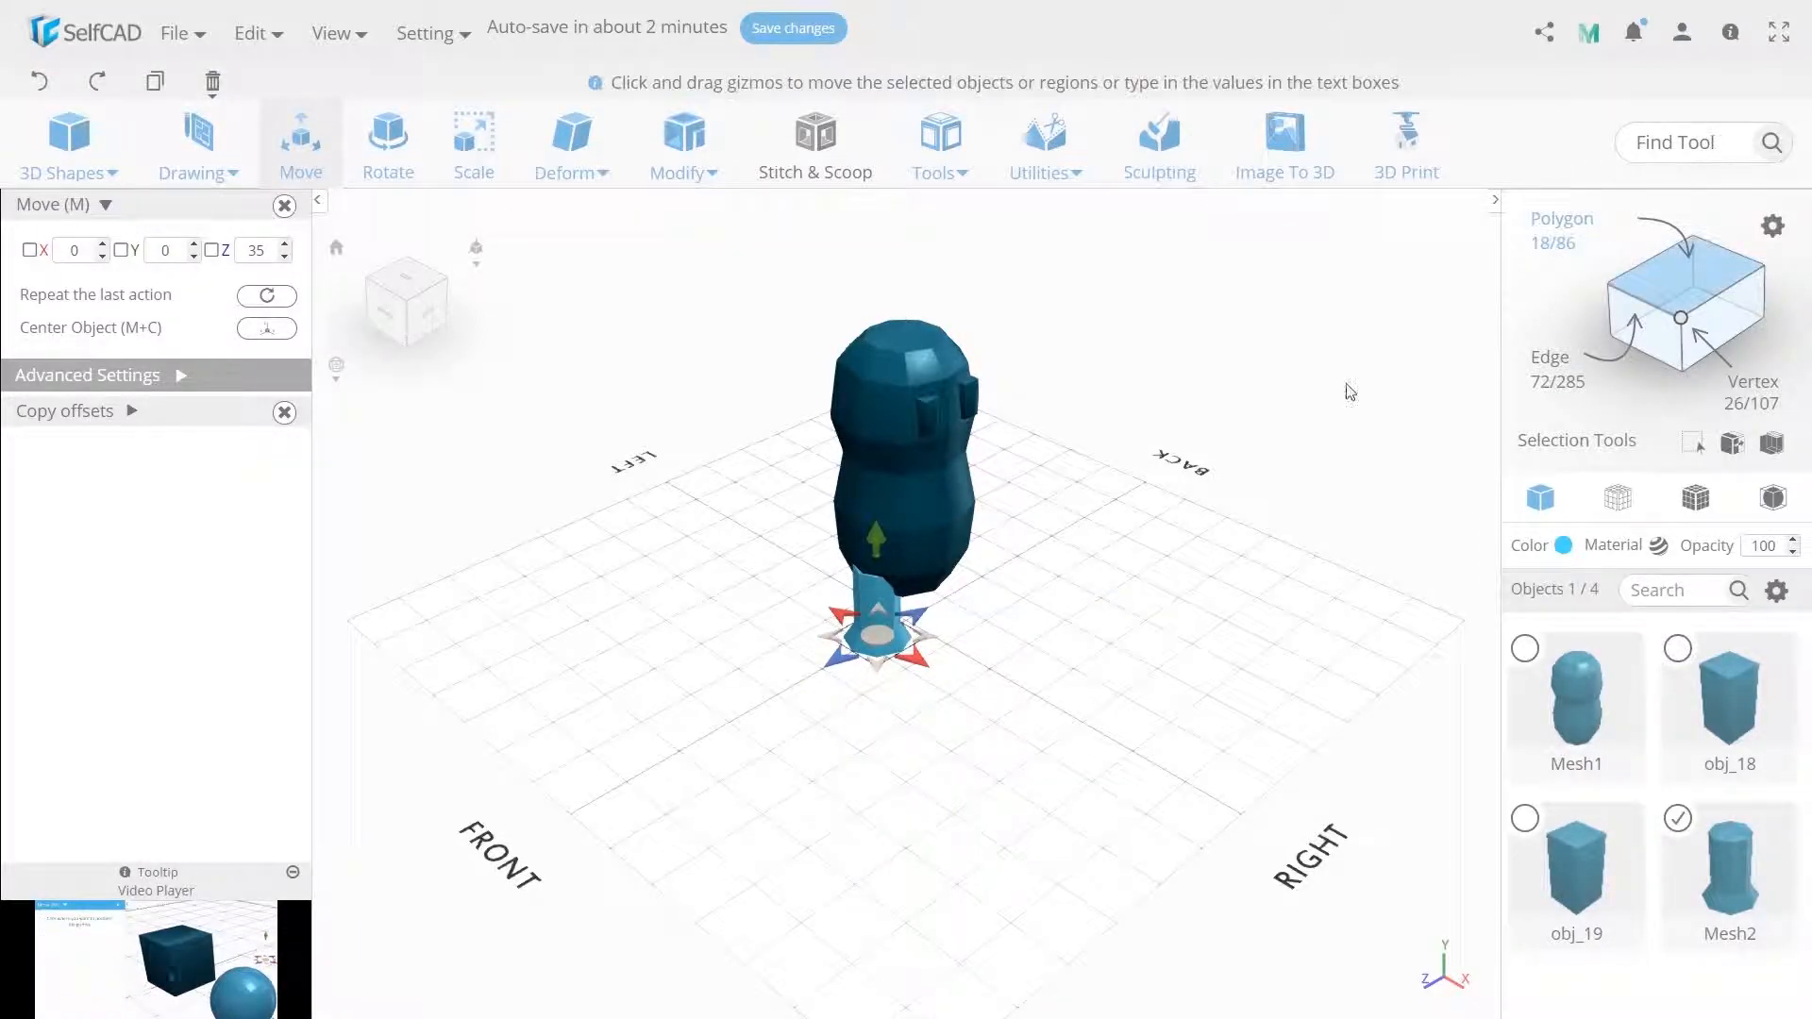
click(859, 571)
click(475, 174)
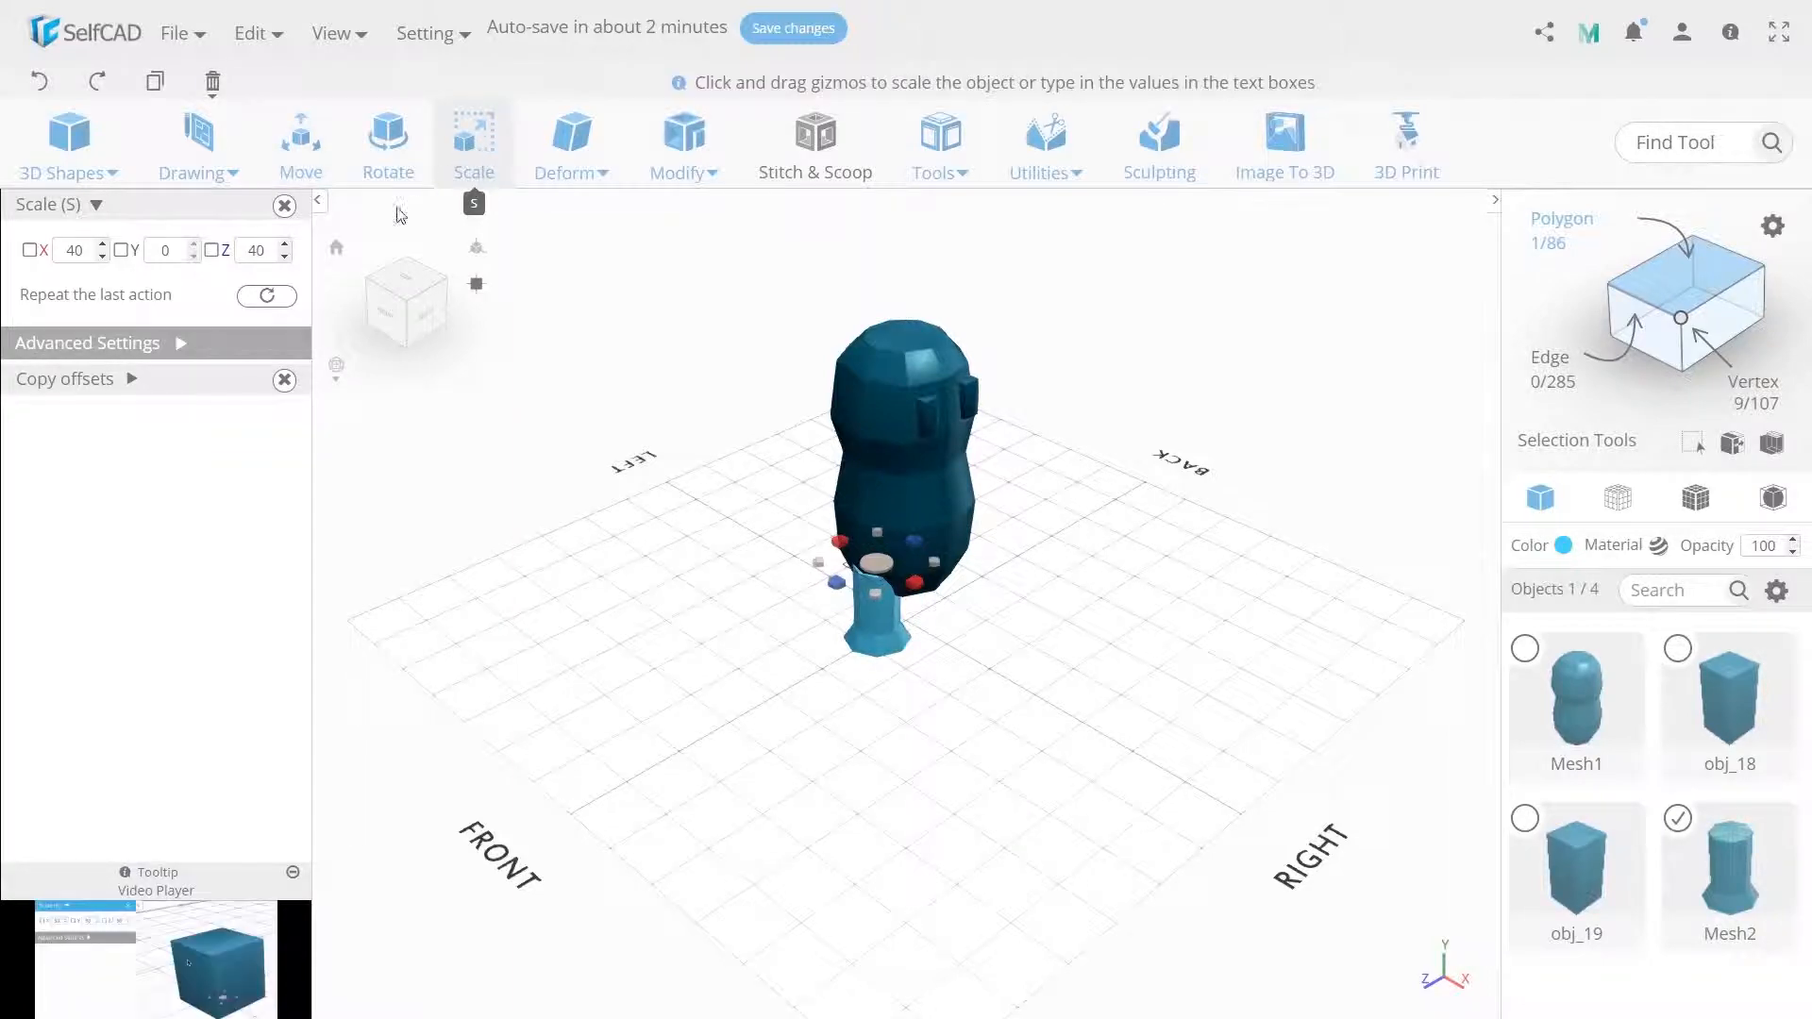
drag(90, 252, 57, 251)
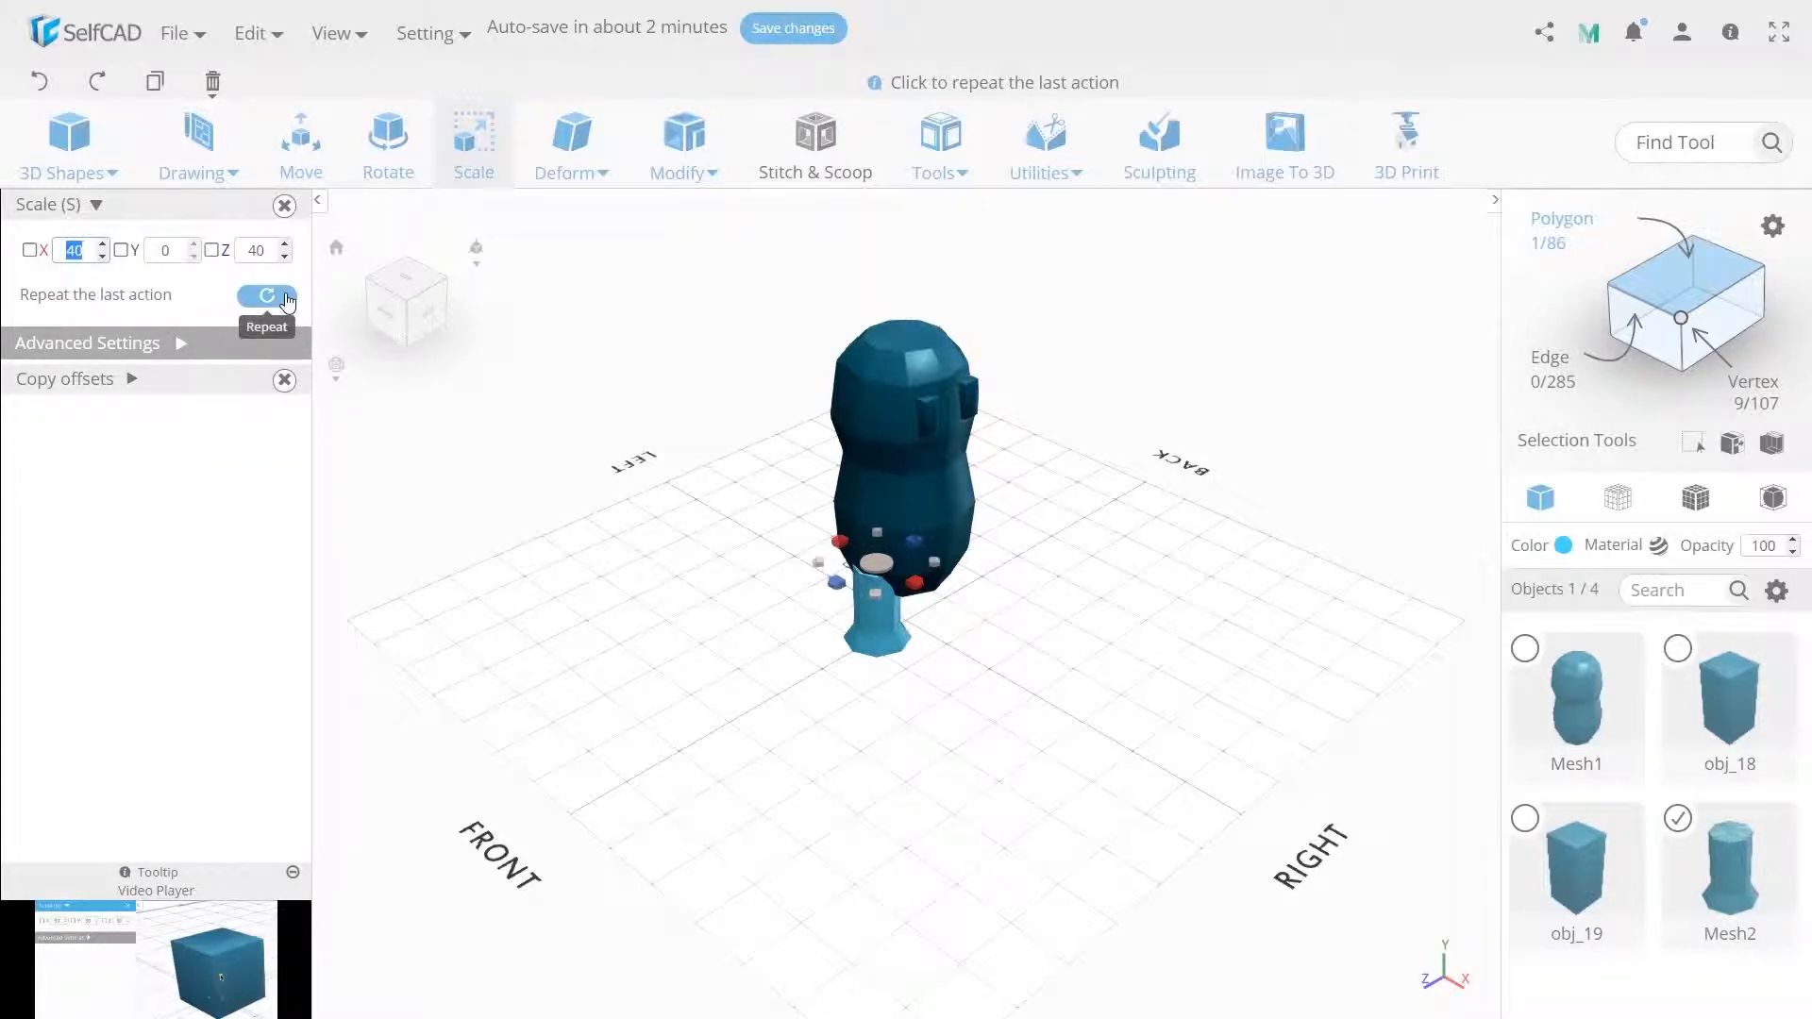
text(50)
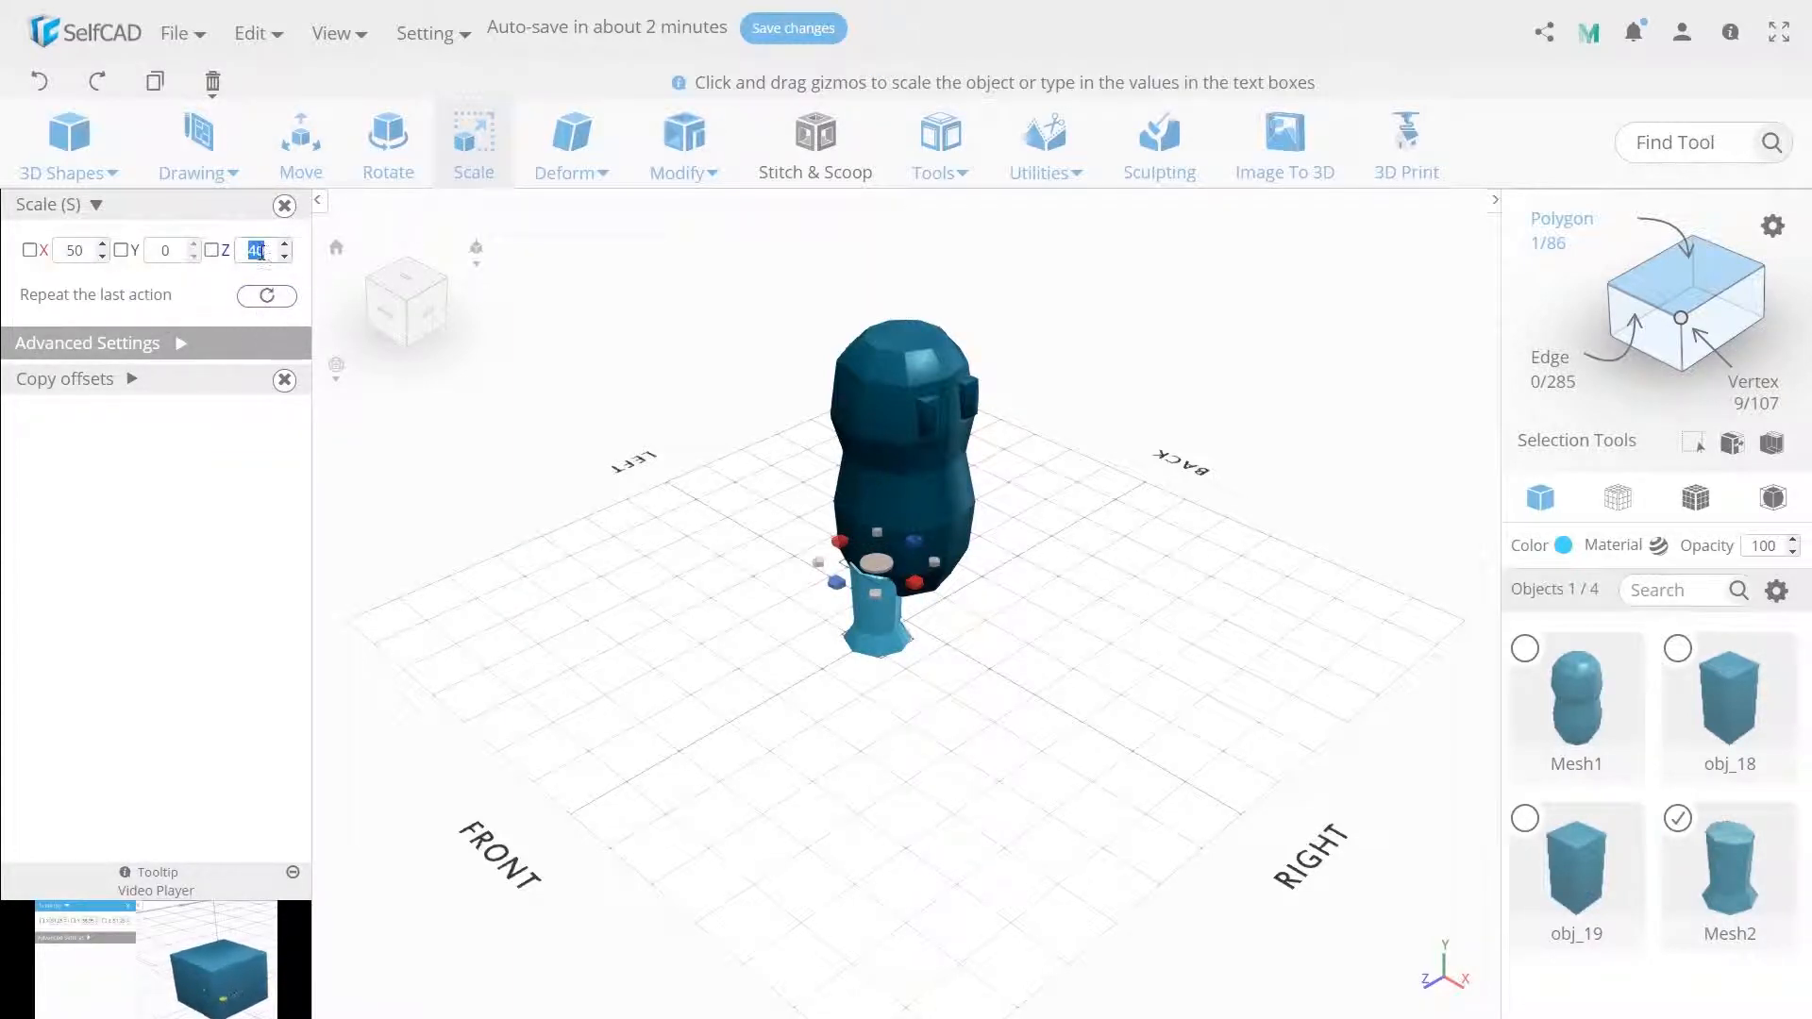
double_click(256, 251)
text(50)
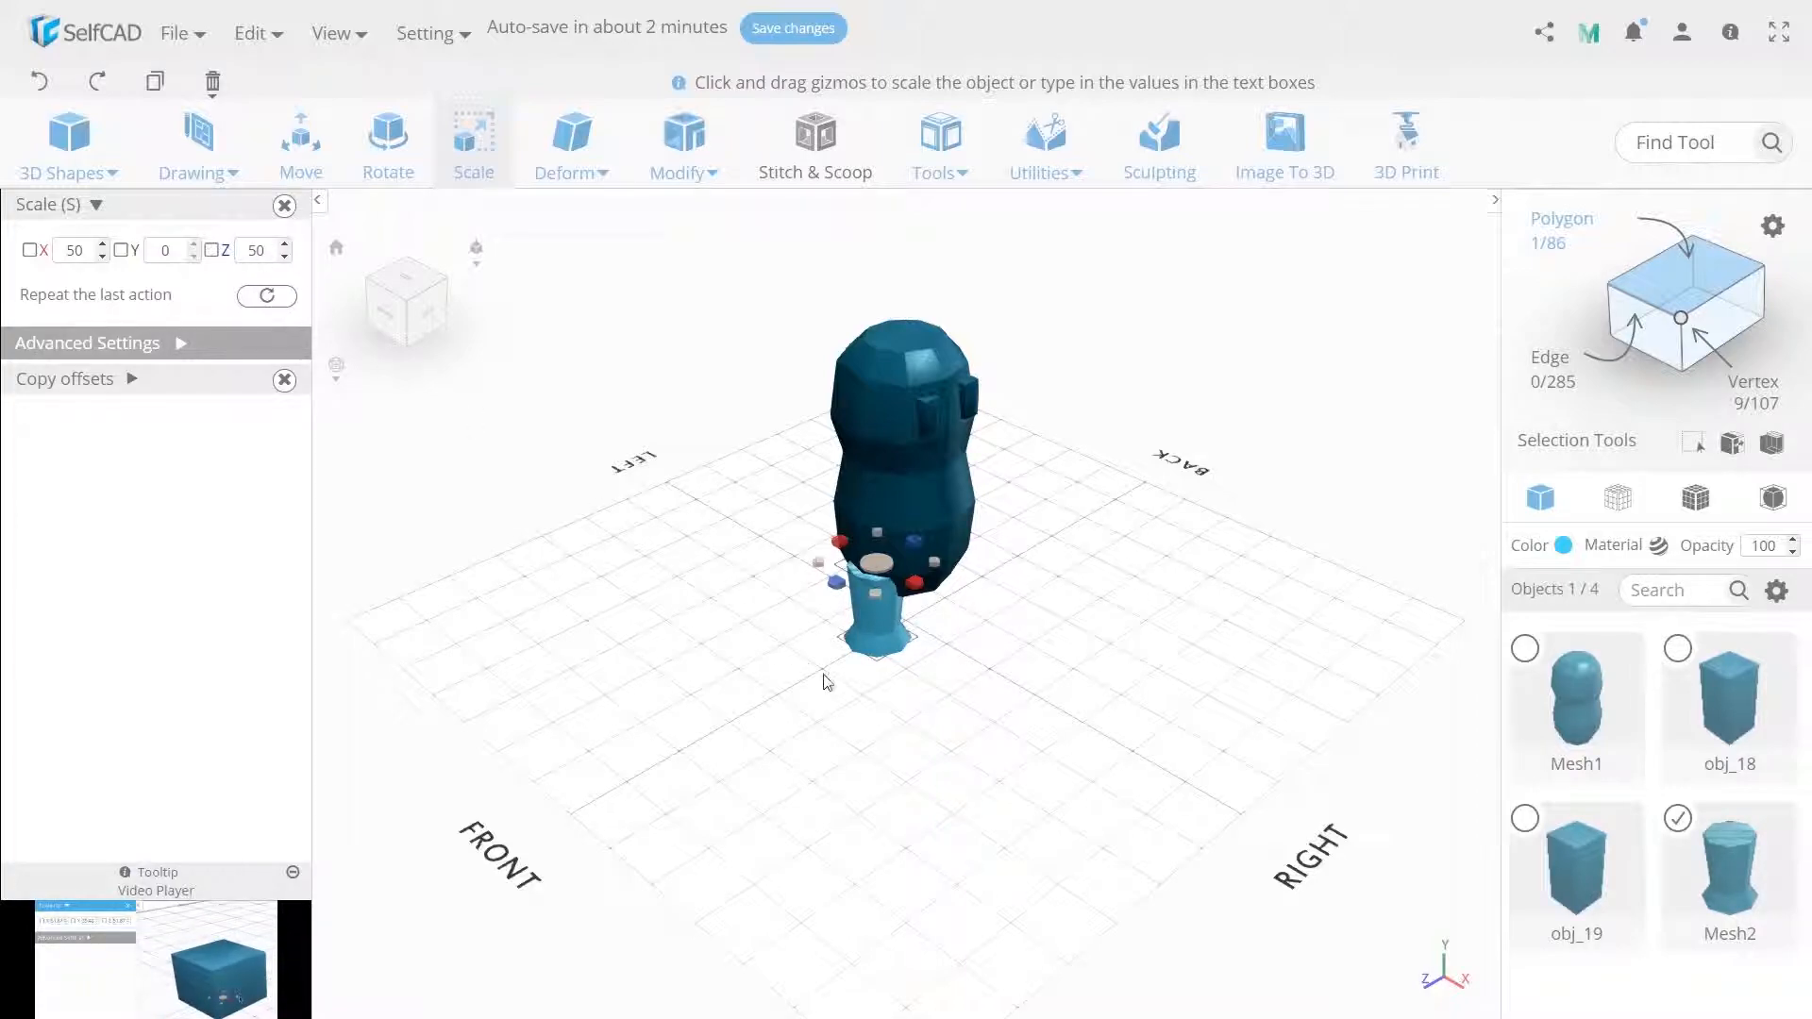
text(m)
Duplicate the leg shape with Copy Offsets.
click(121, 408)
click(85, 444)
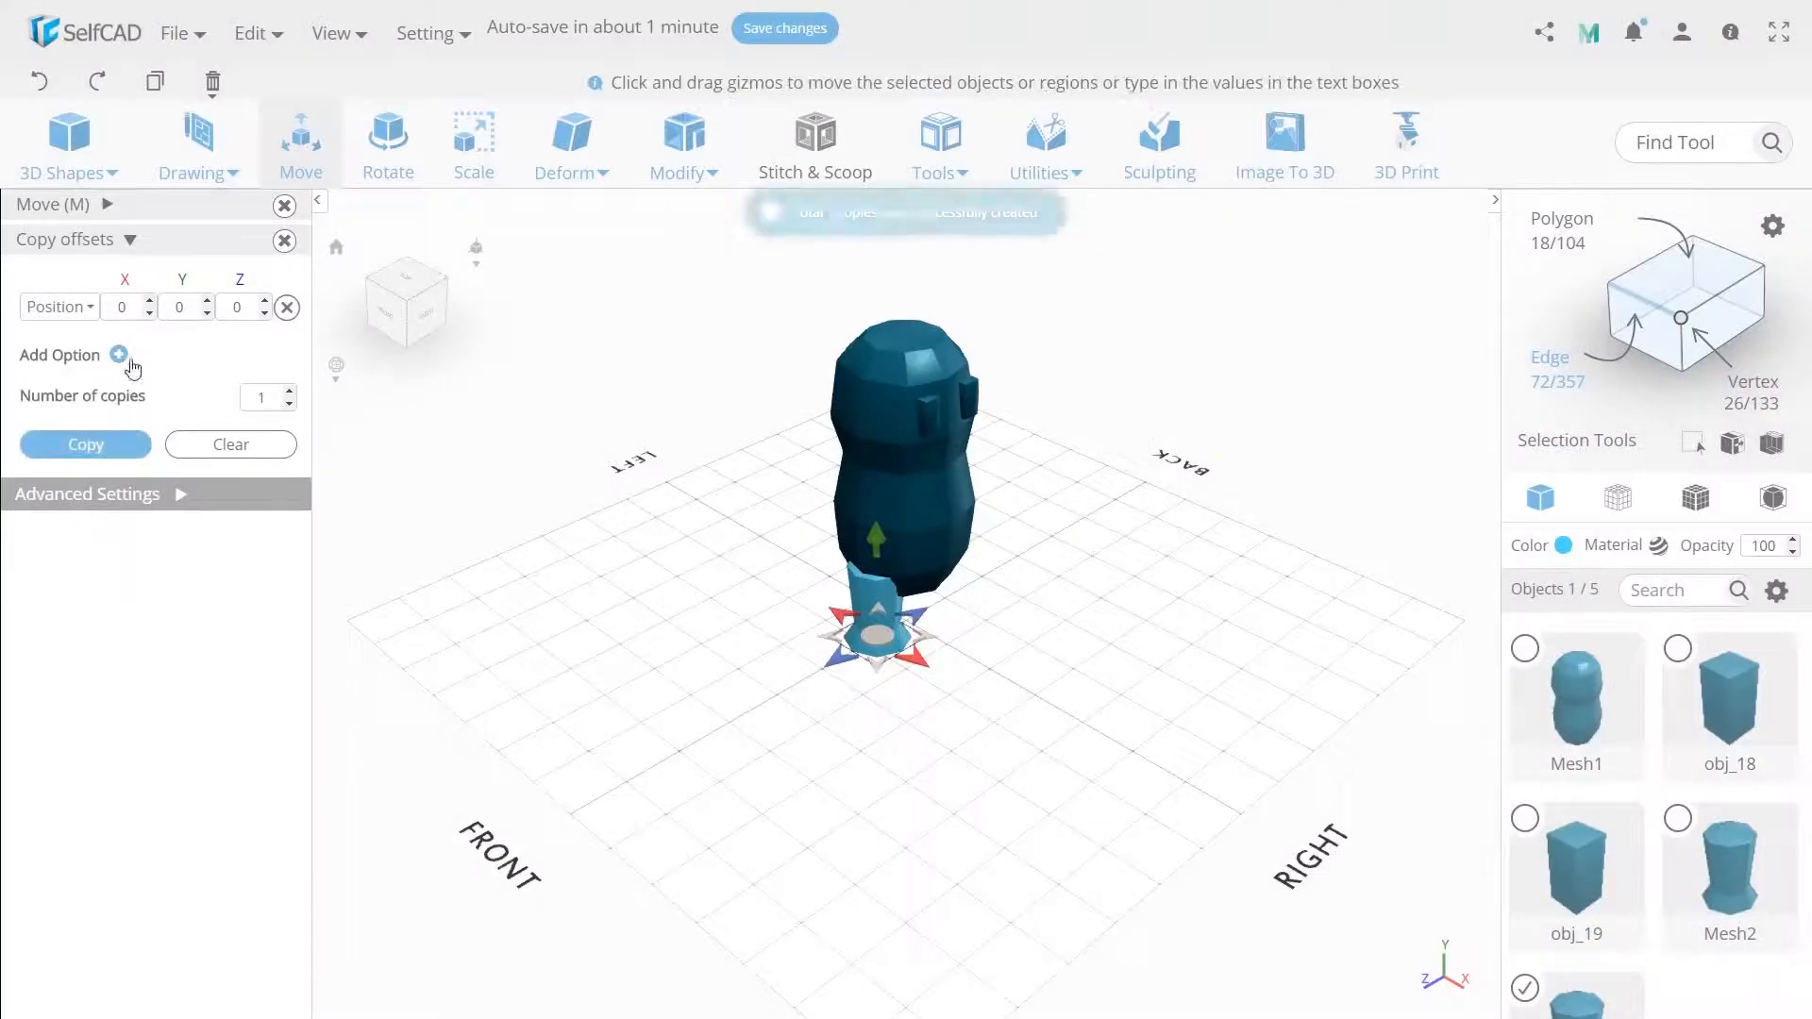
Move the copied leg to Z -35.
click(113, 203)
double_click(252, 251)
text(-35)
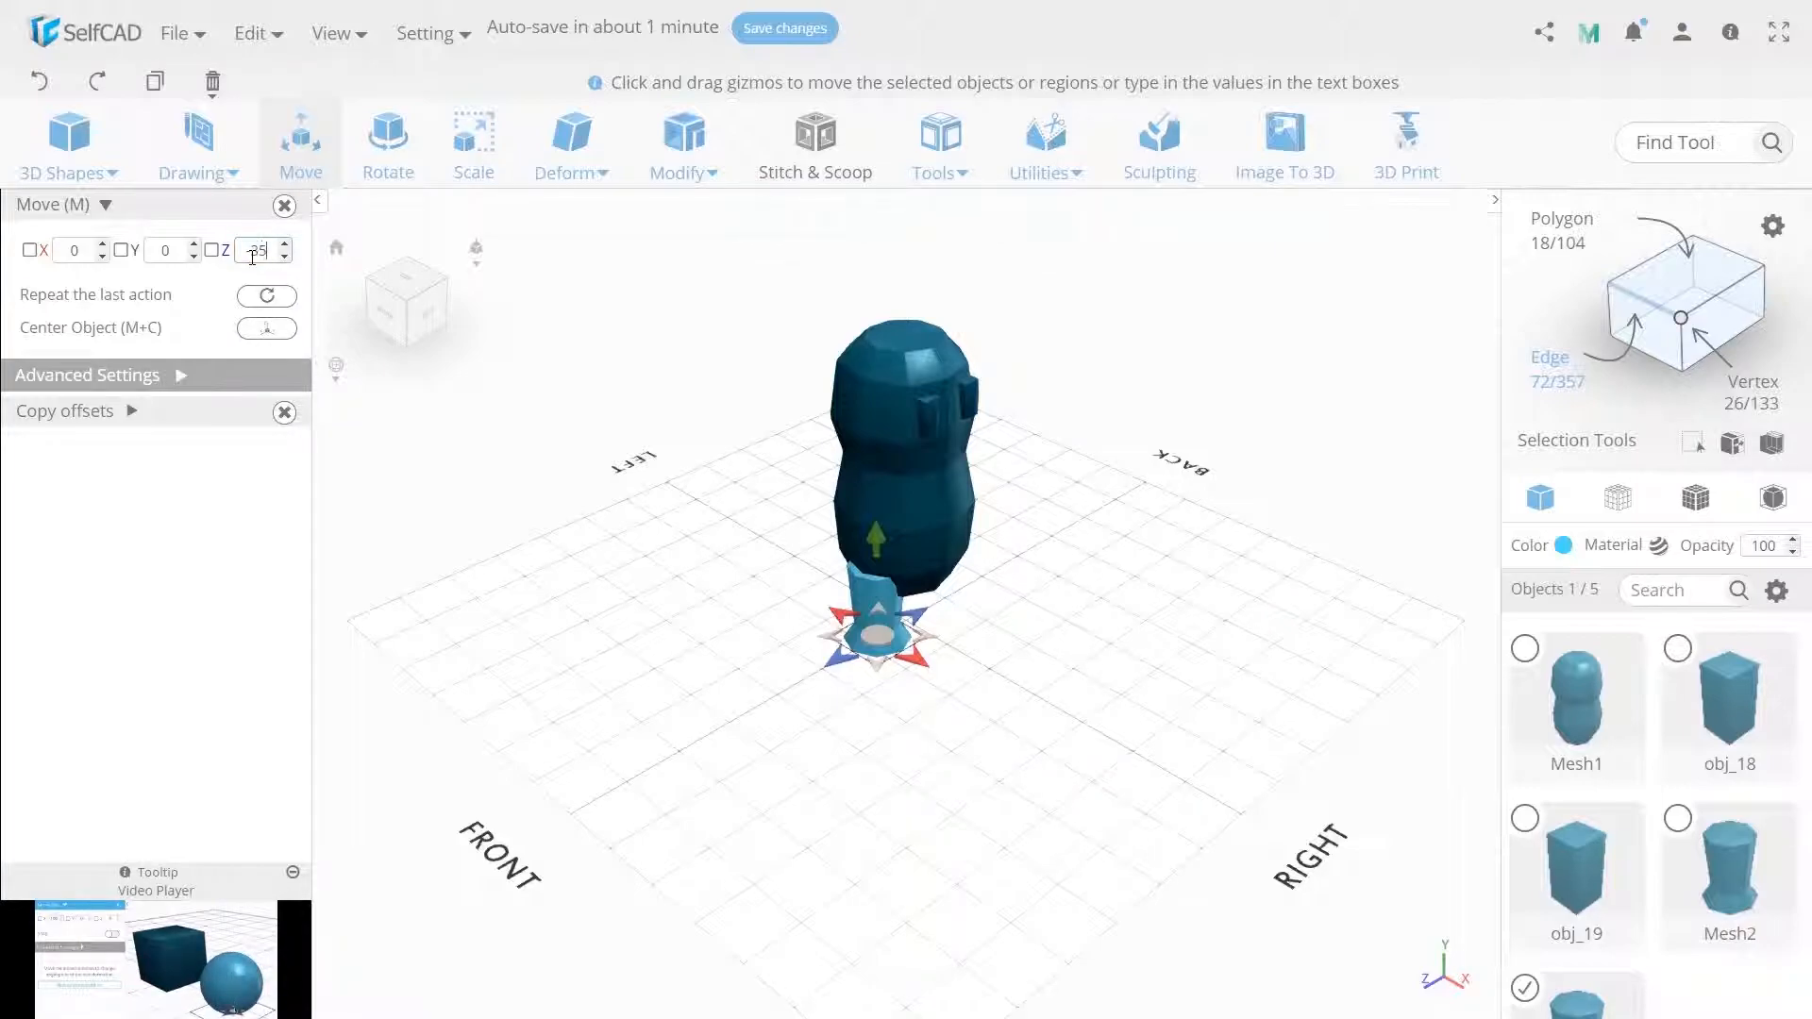
key(Return)
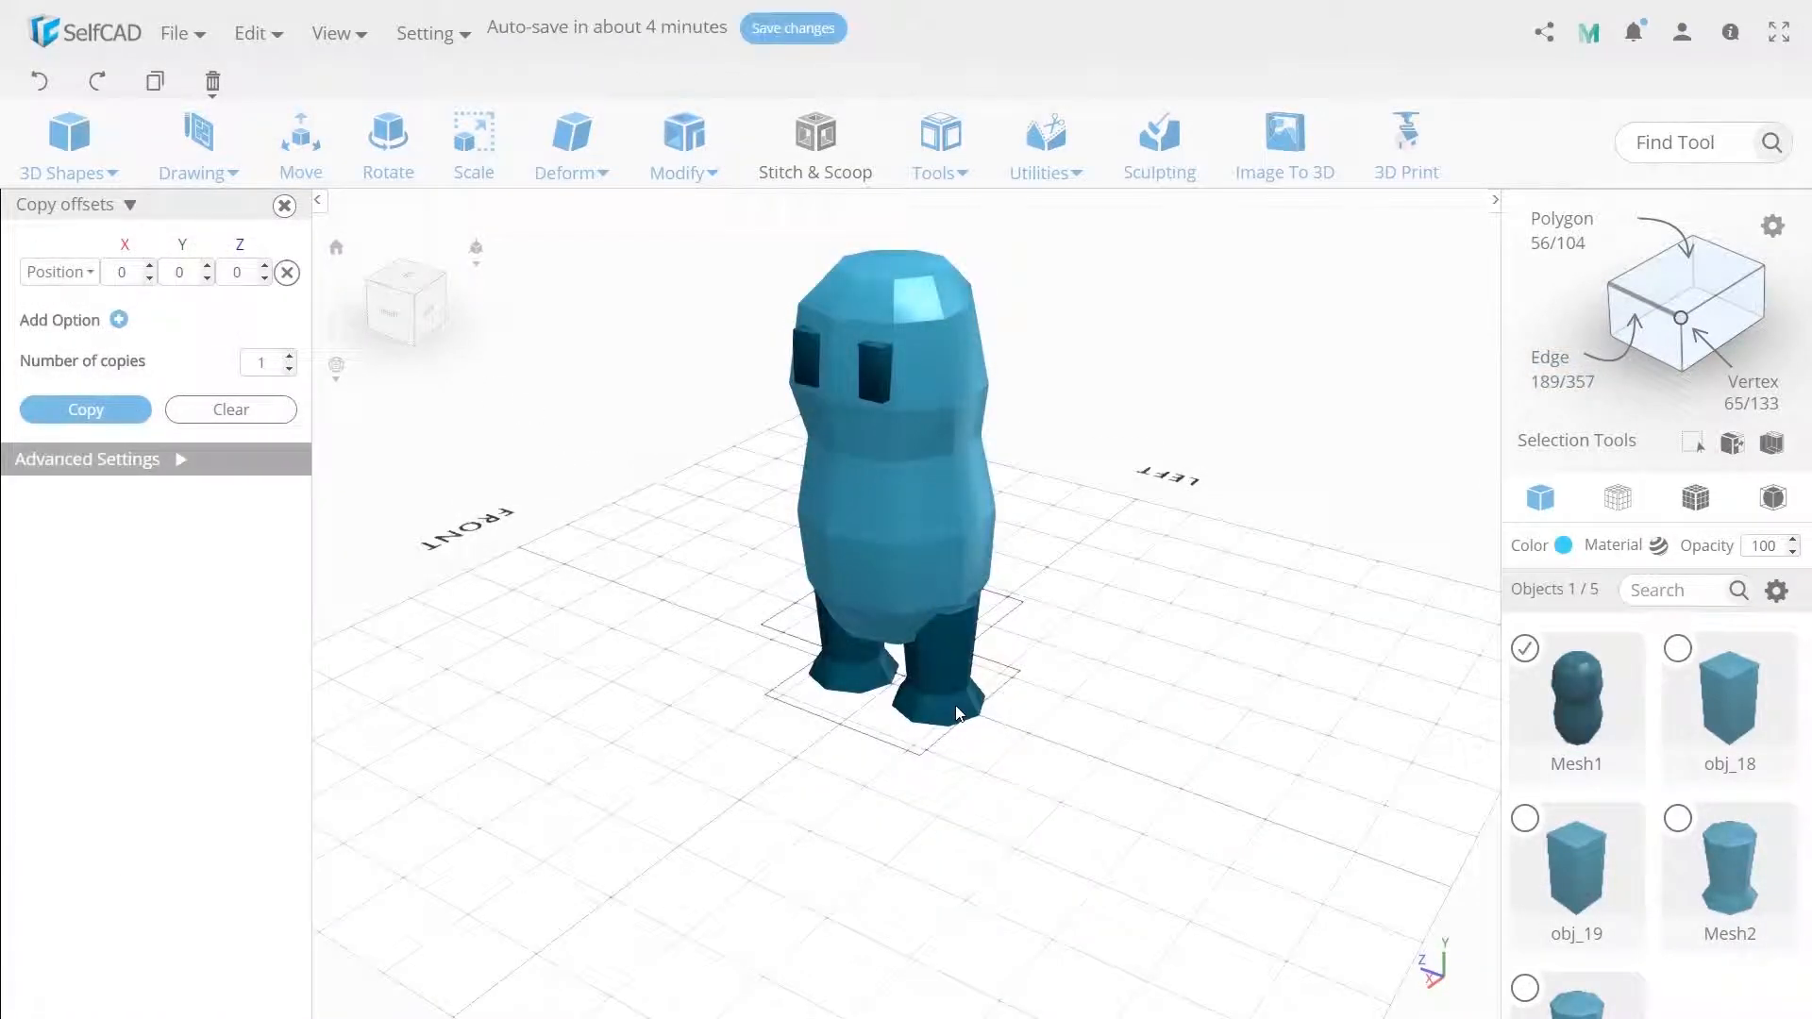
Select edges along the body's lower front and scale them to 130 along Z.
click(973, 592)
click(953, 603)
right_drag(1156, 683, 1115, 681)
click(904, 623)
right_drag(904, 623, 629, 646)
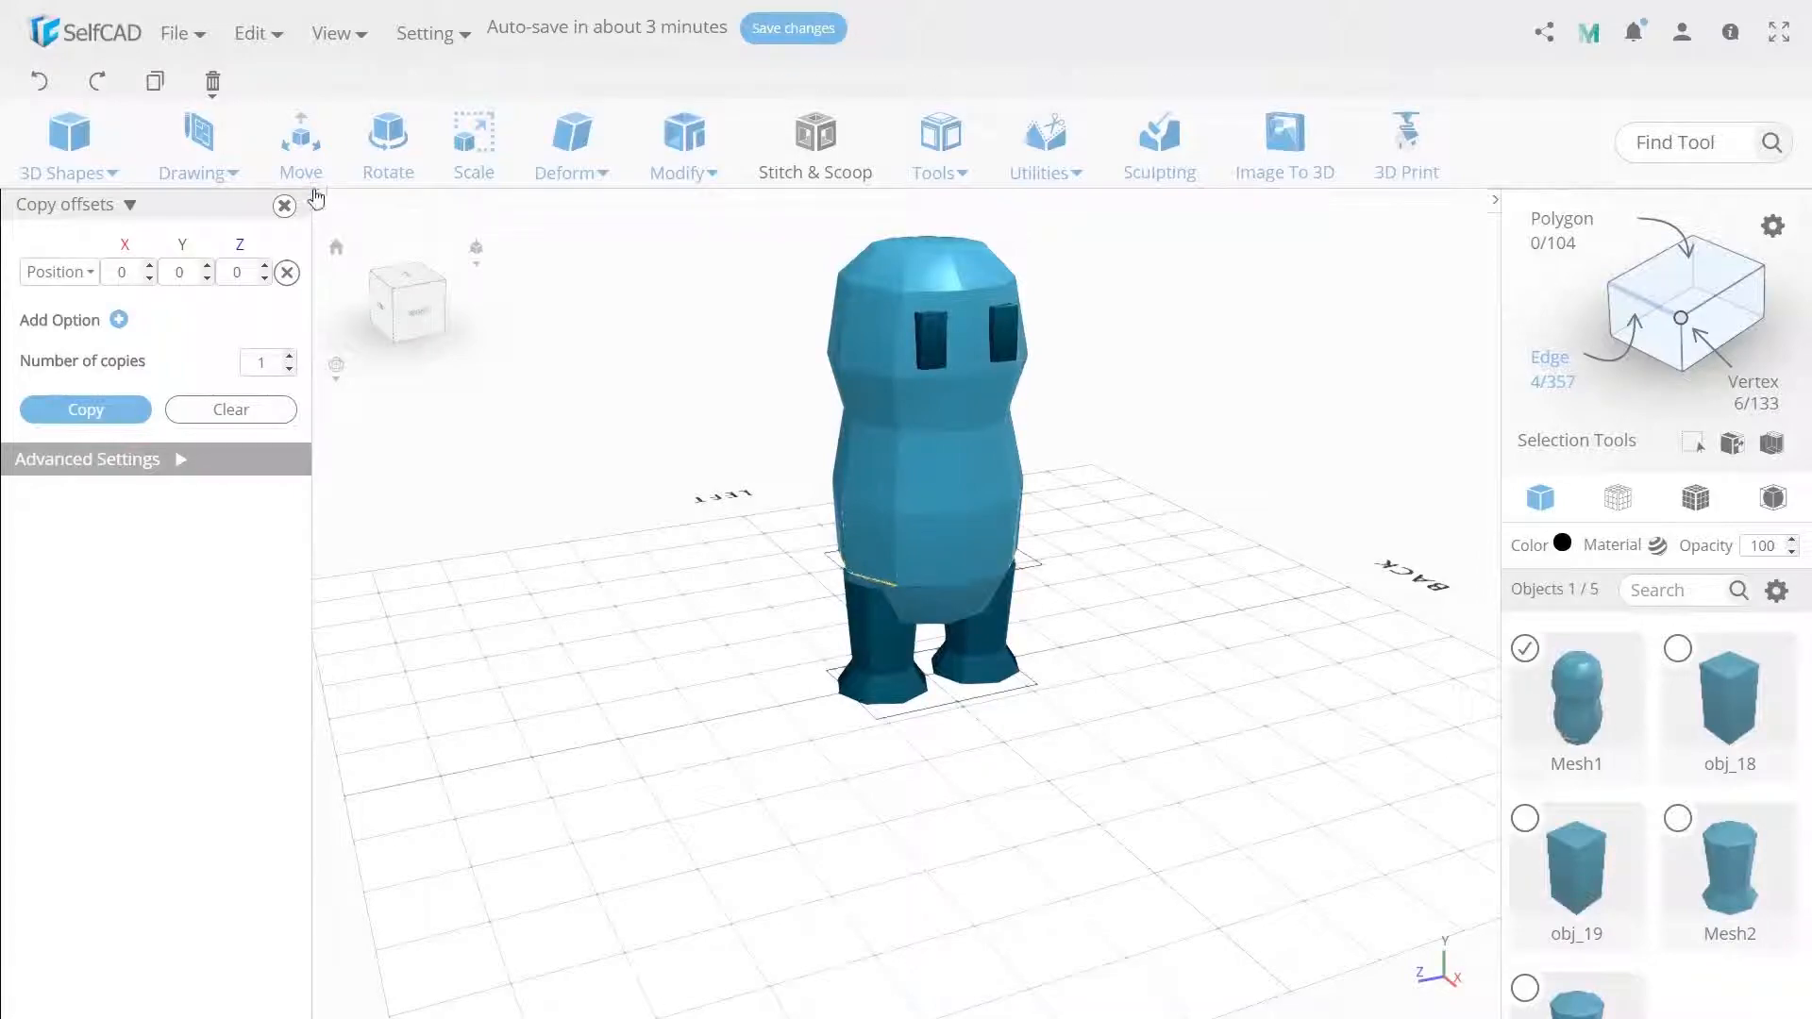
key(m)
key(s)
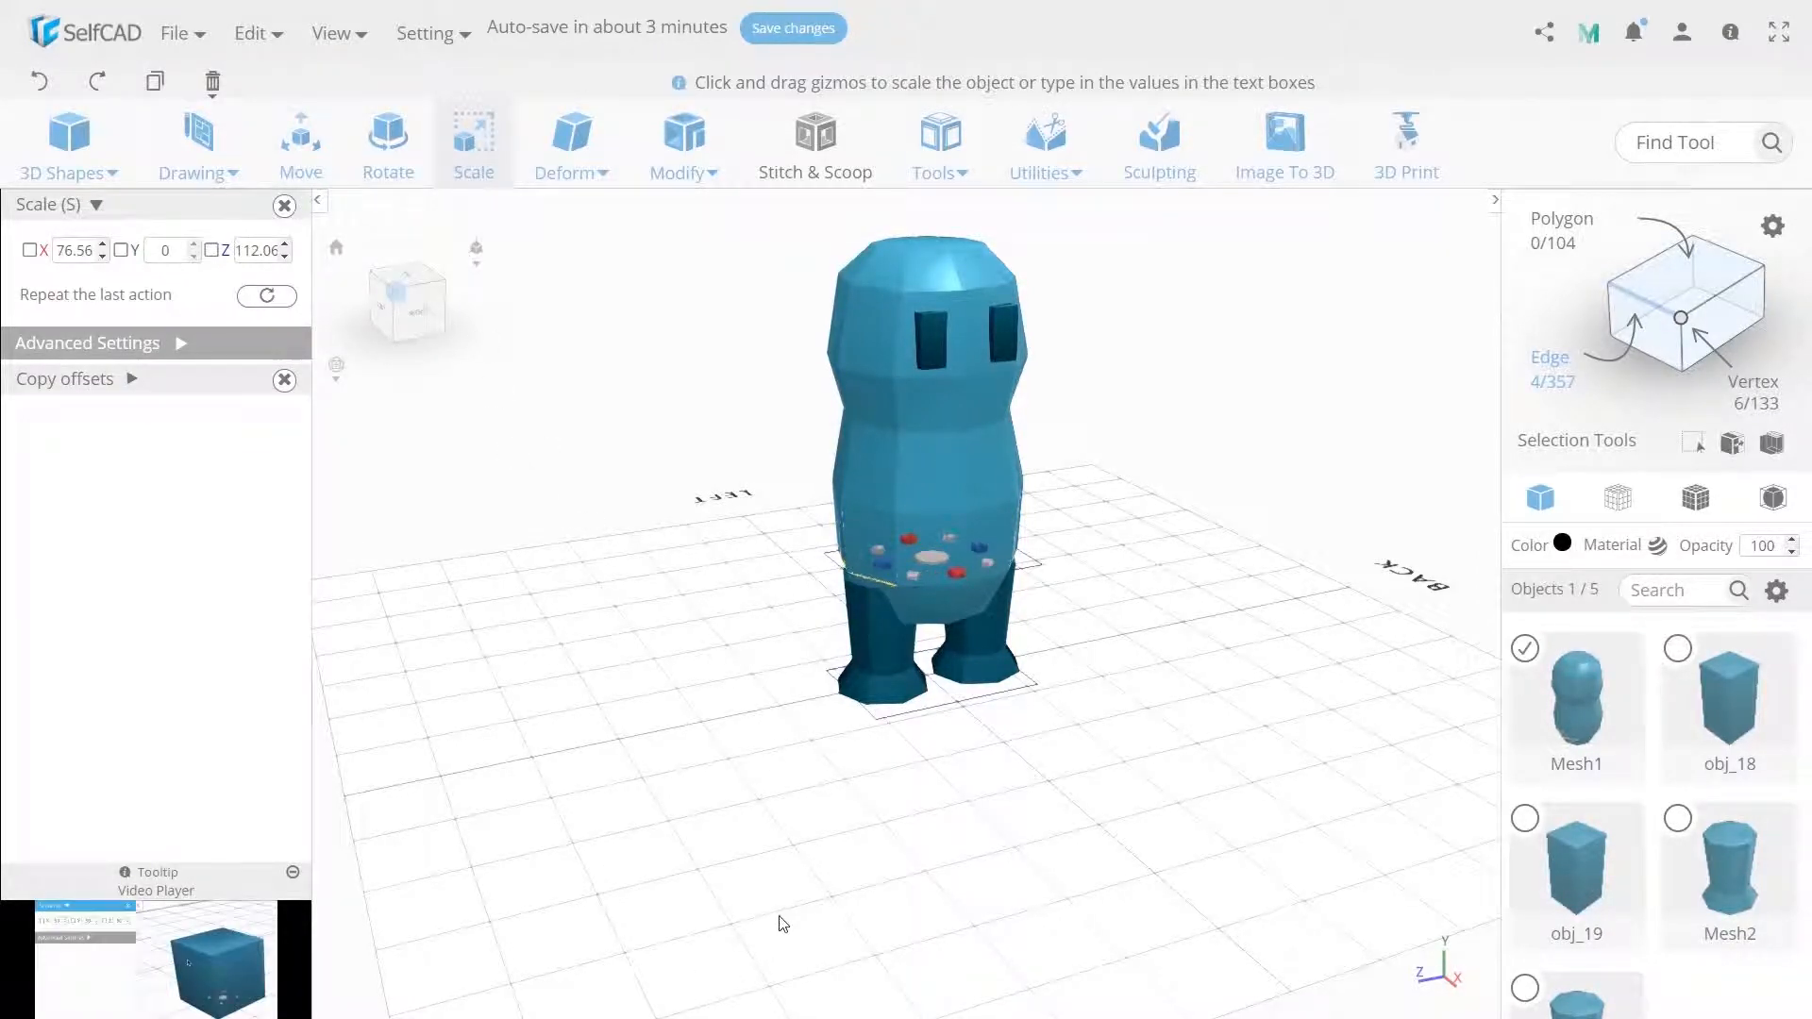
double_click(268, 250)
text(13)
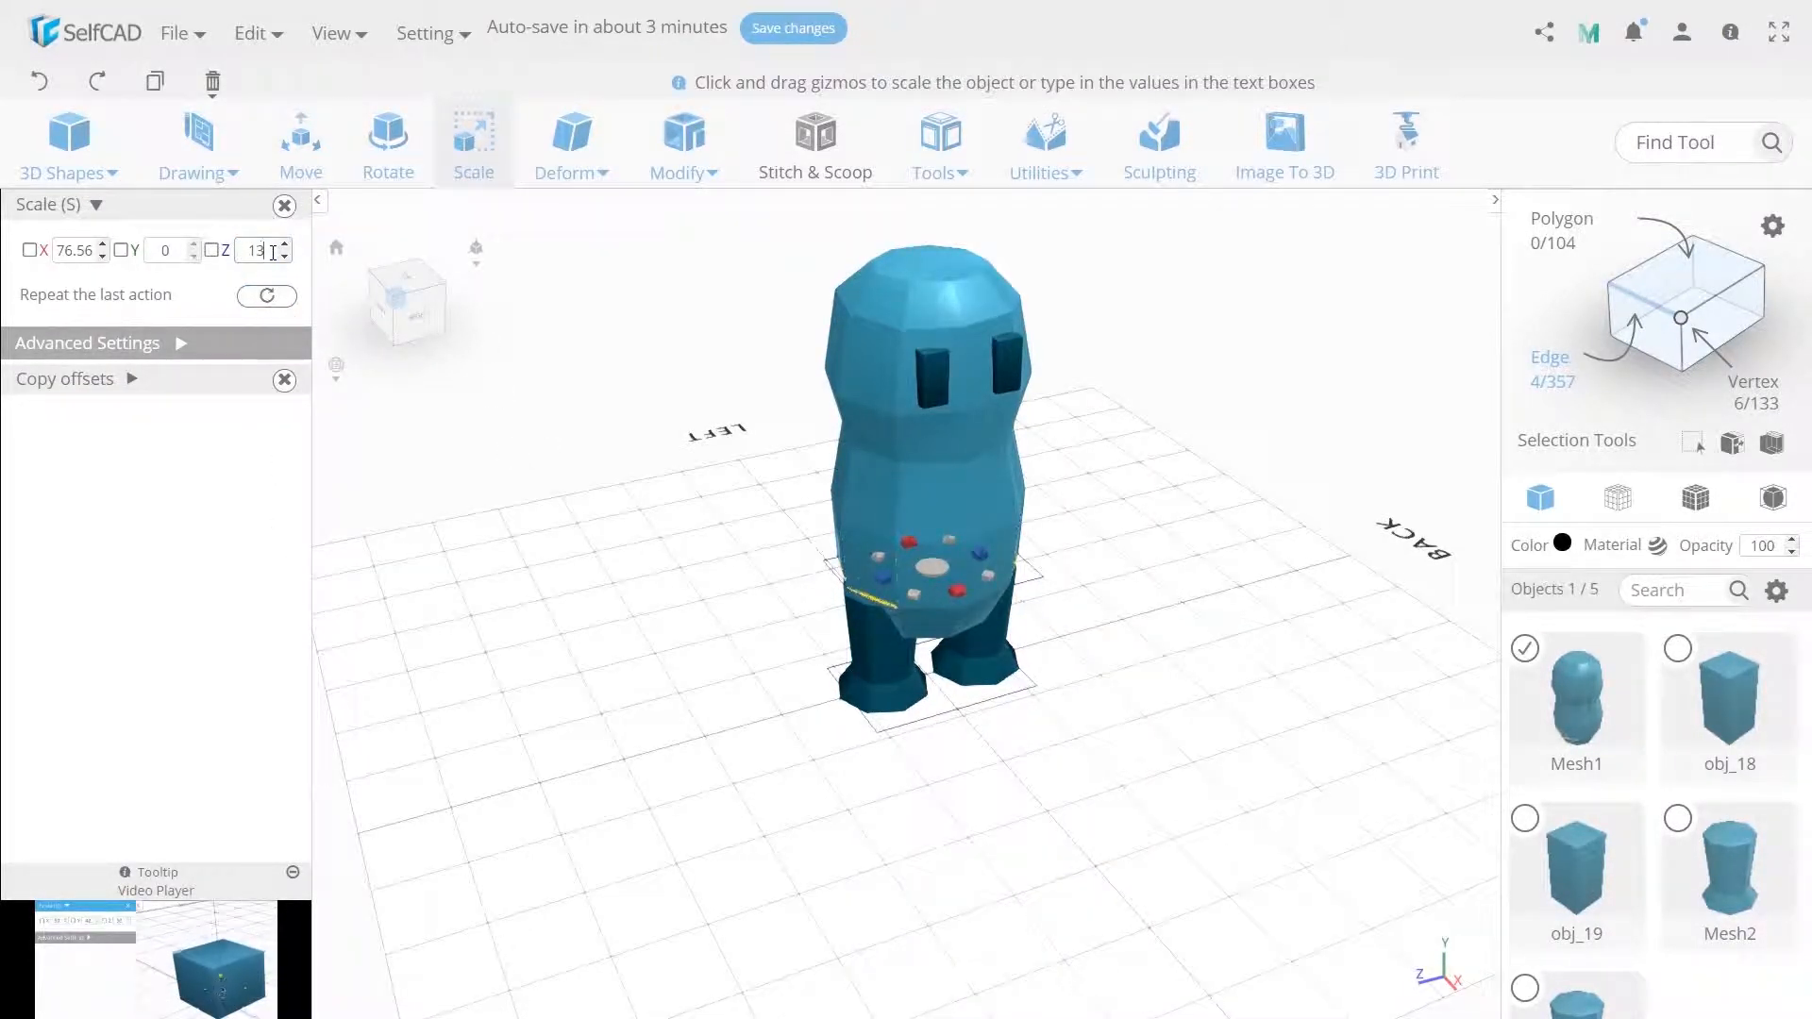
text(0)
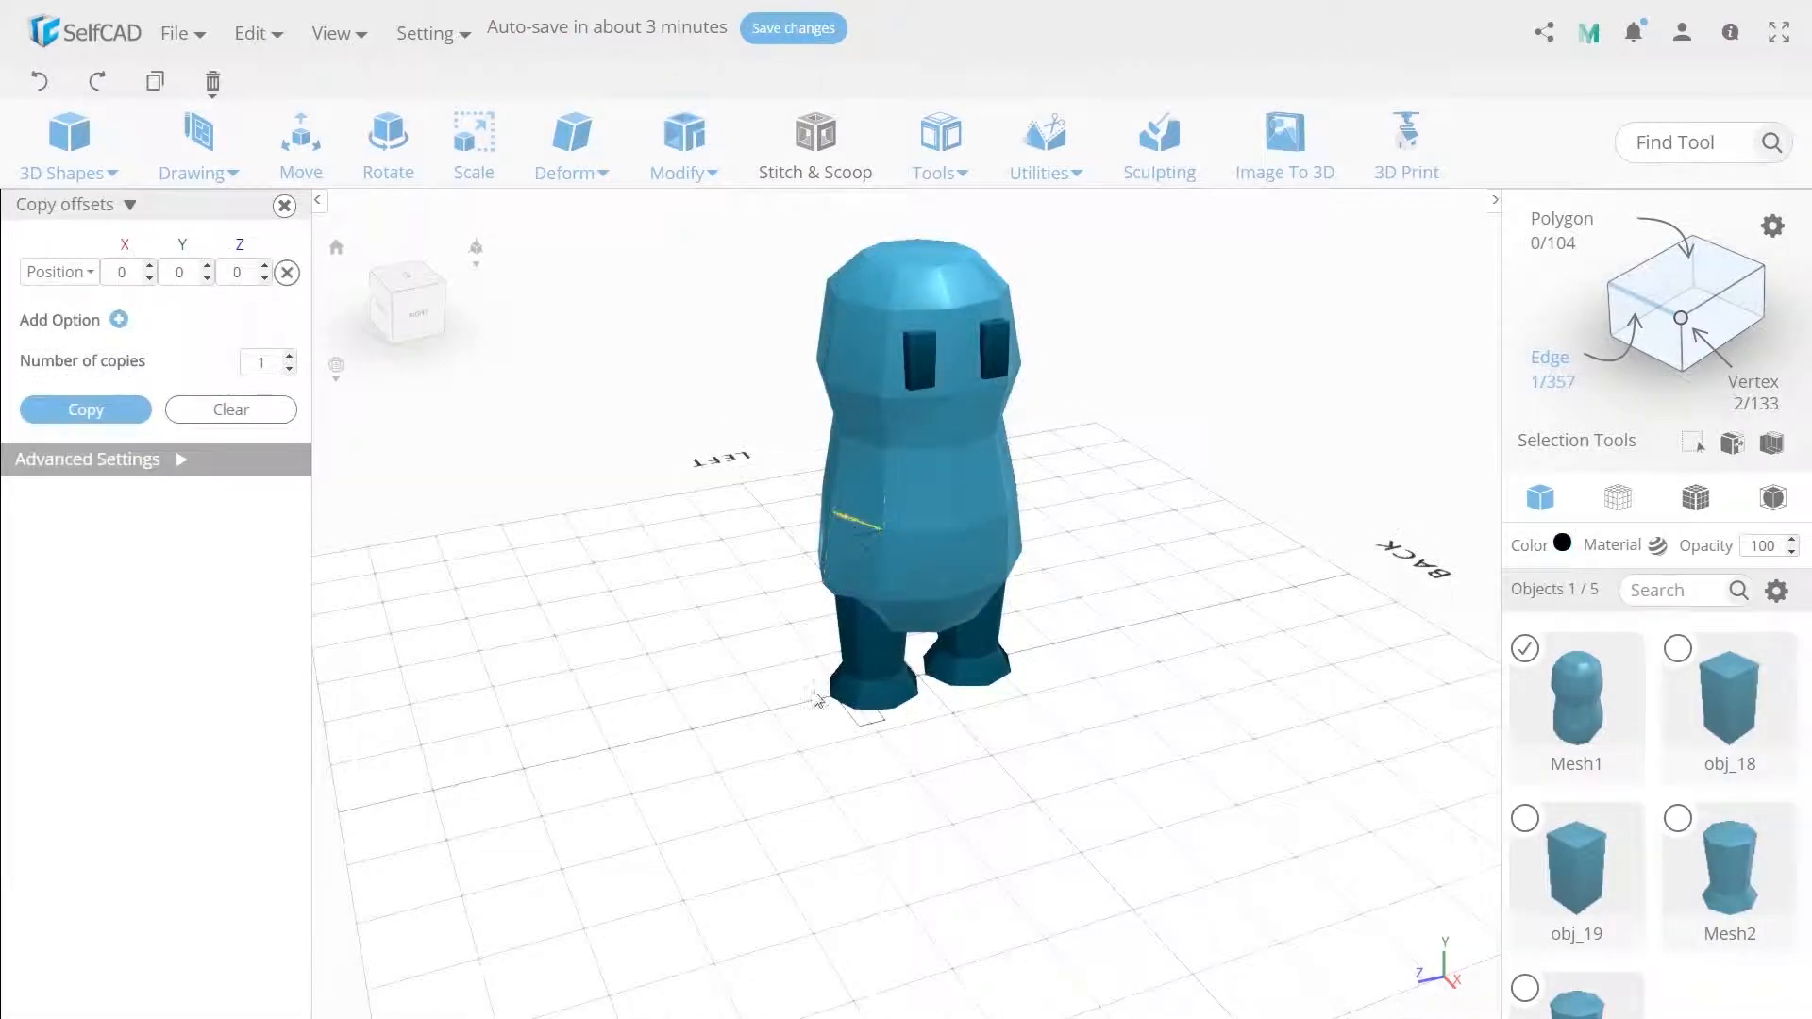
Select the edges around the body's waist and scale them to 125 along Z.
right_drag(817, 699, 954, 717)
click(875, 535)
right_drag(1173, 669, 618, 691)
click(897, 555)
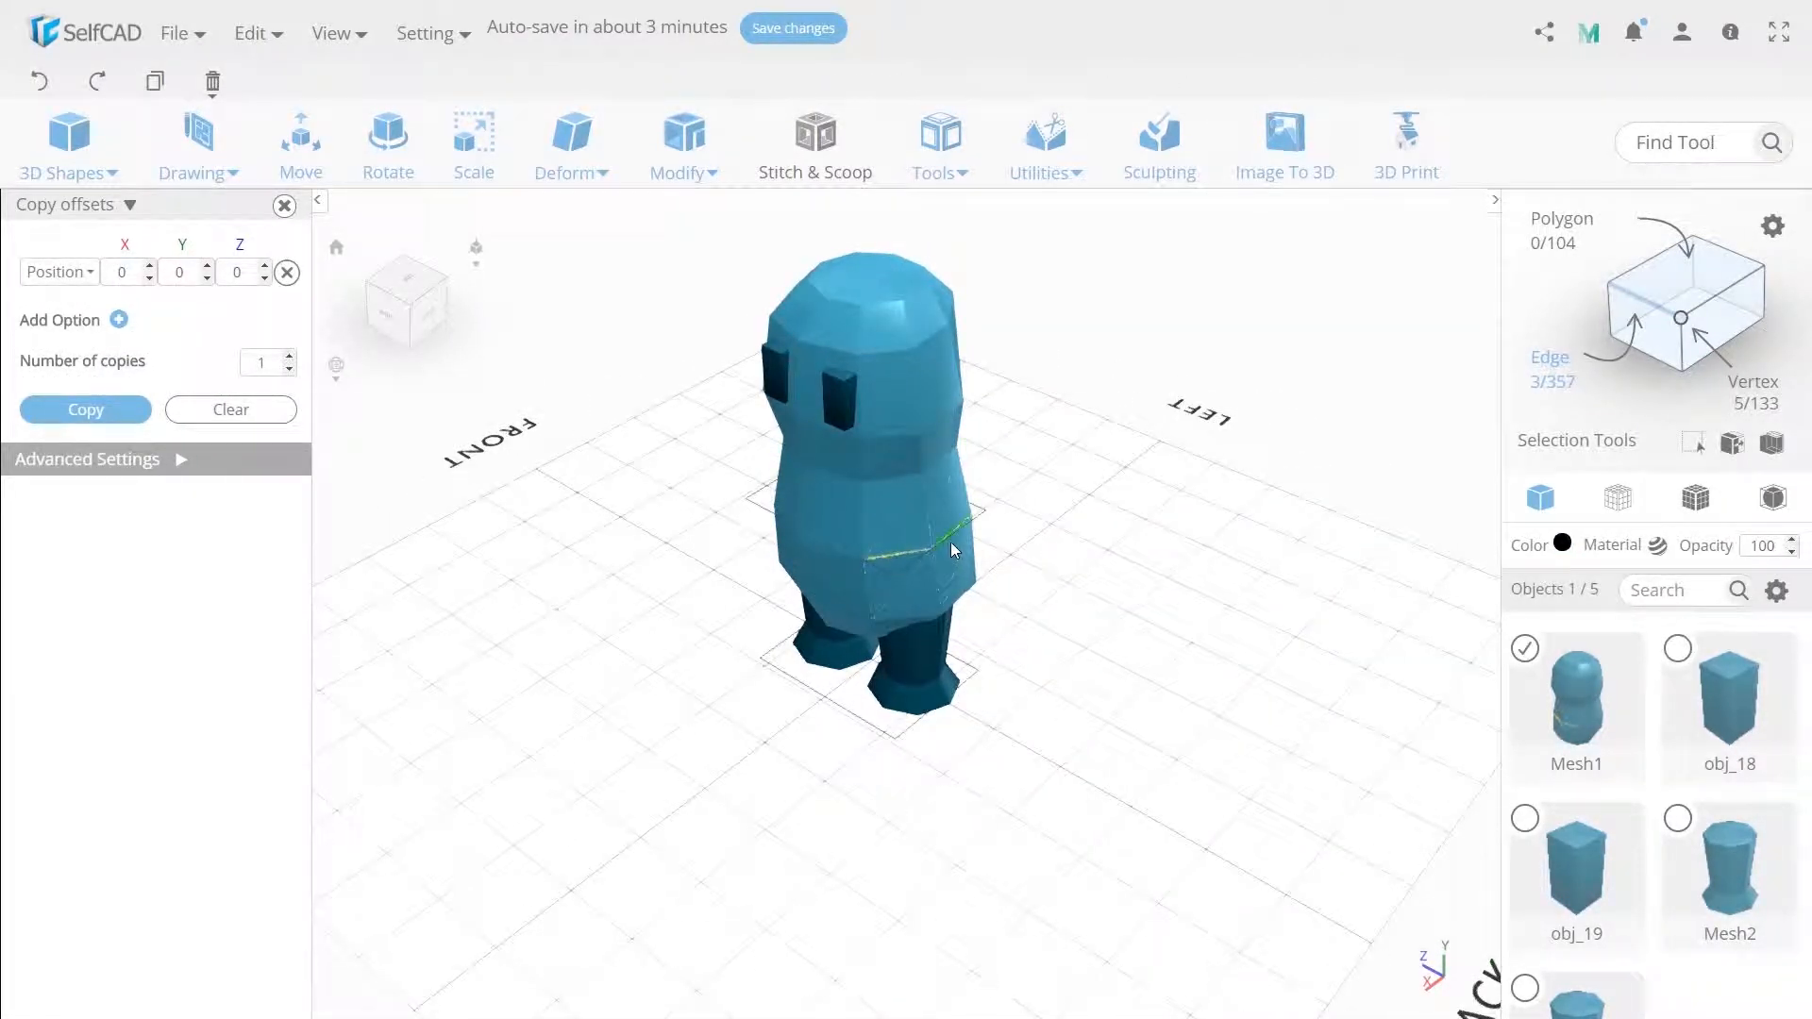
click(949, 542)
click(457, 169)
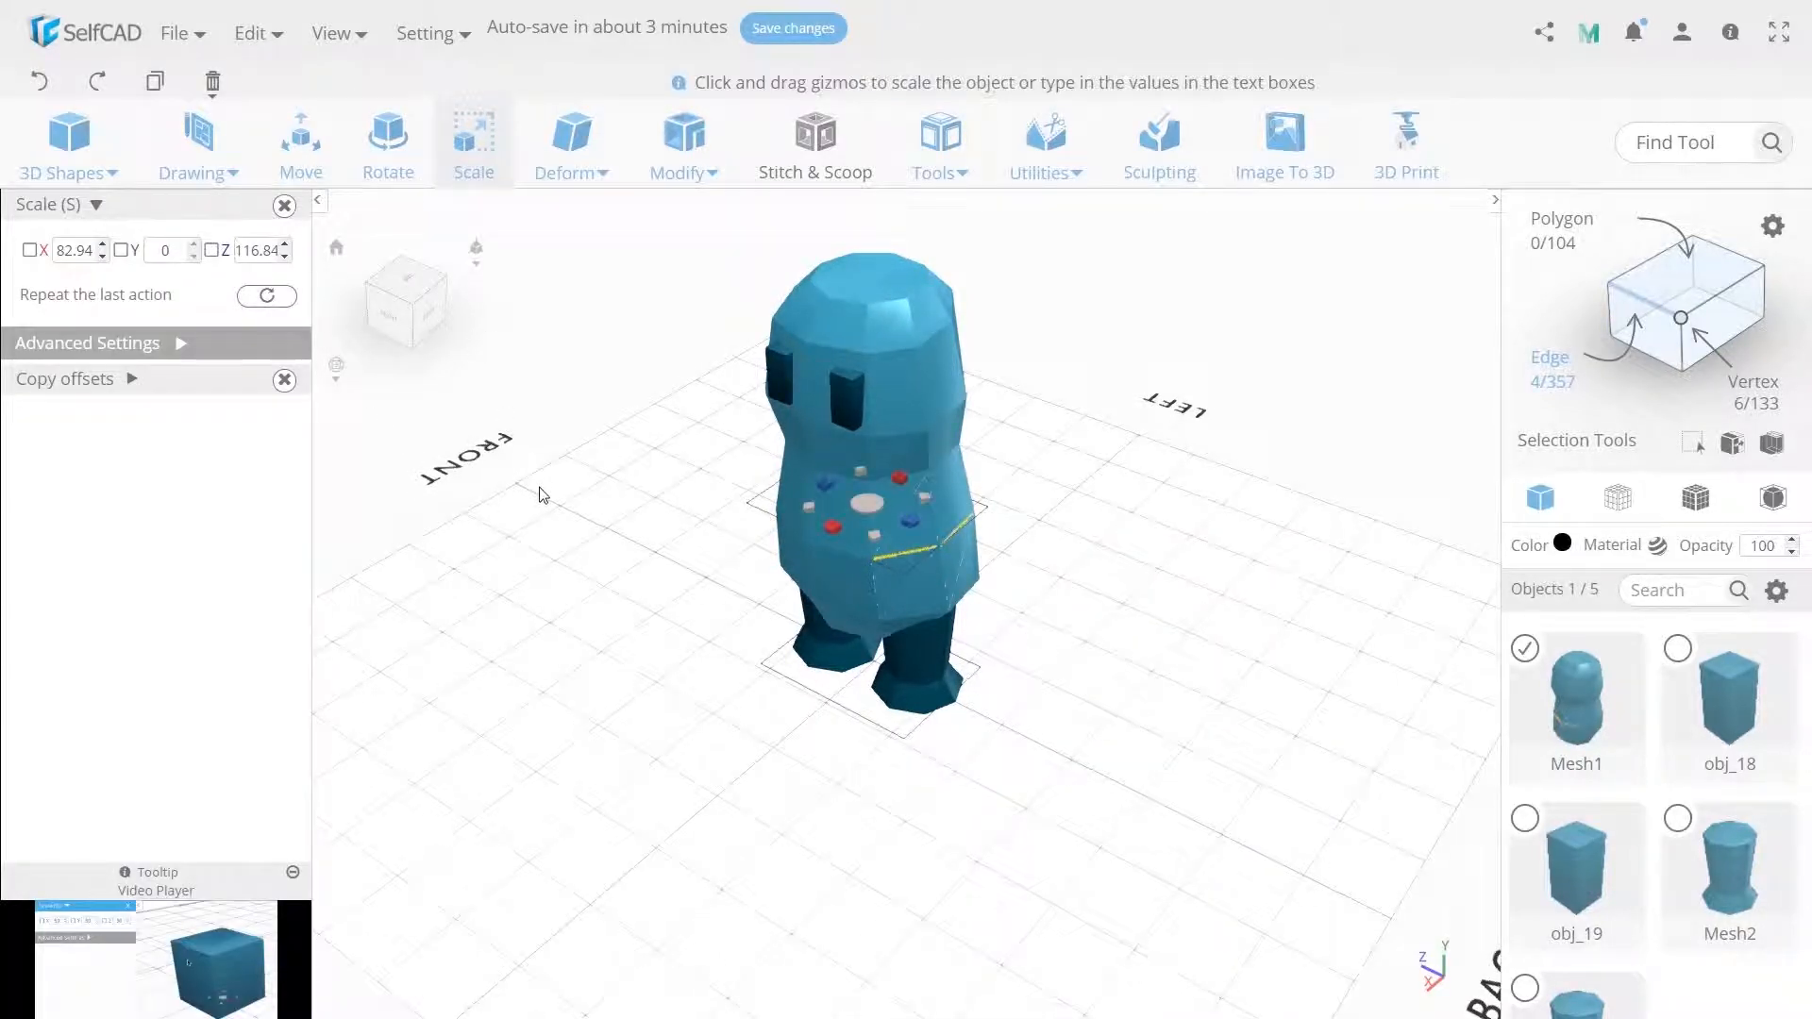
double_click(257, 250)
text(125)
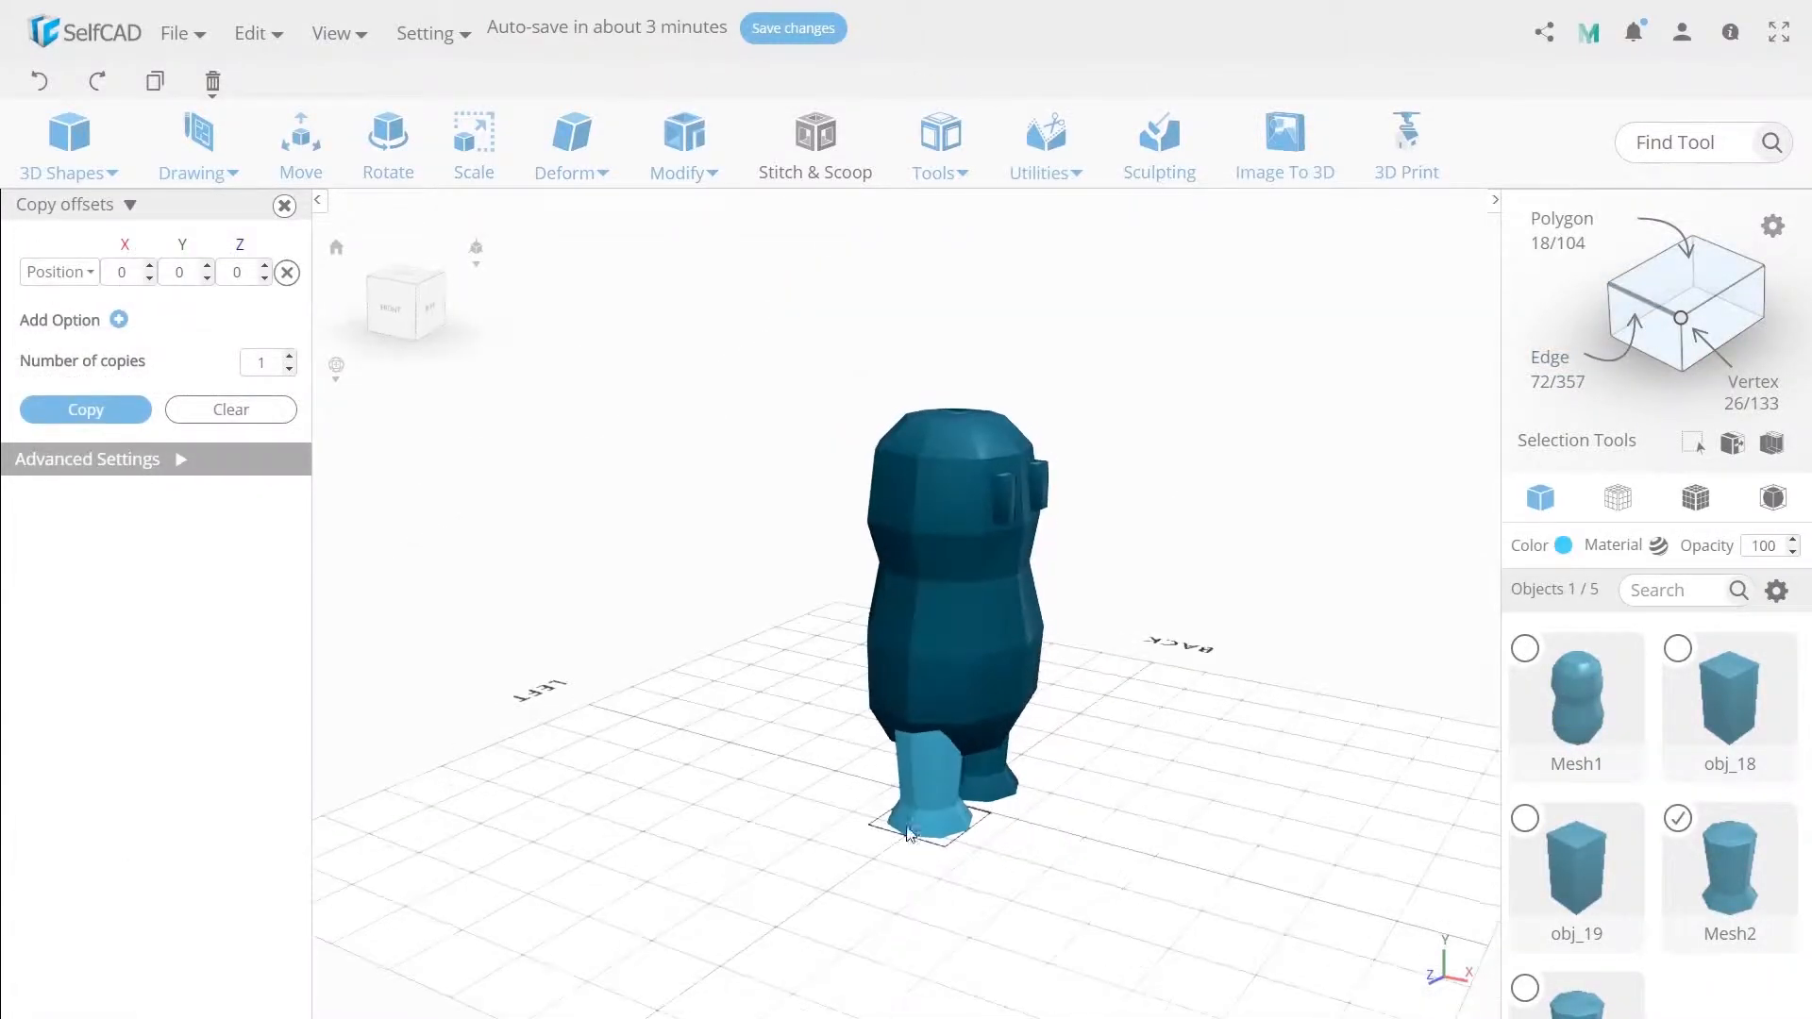
shift+click(974, 785)
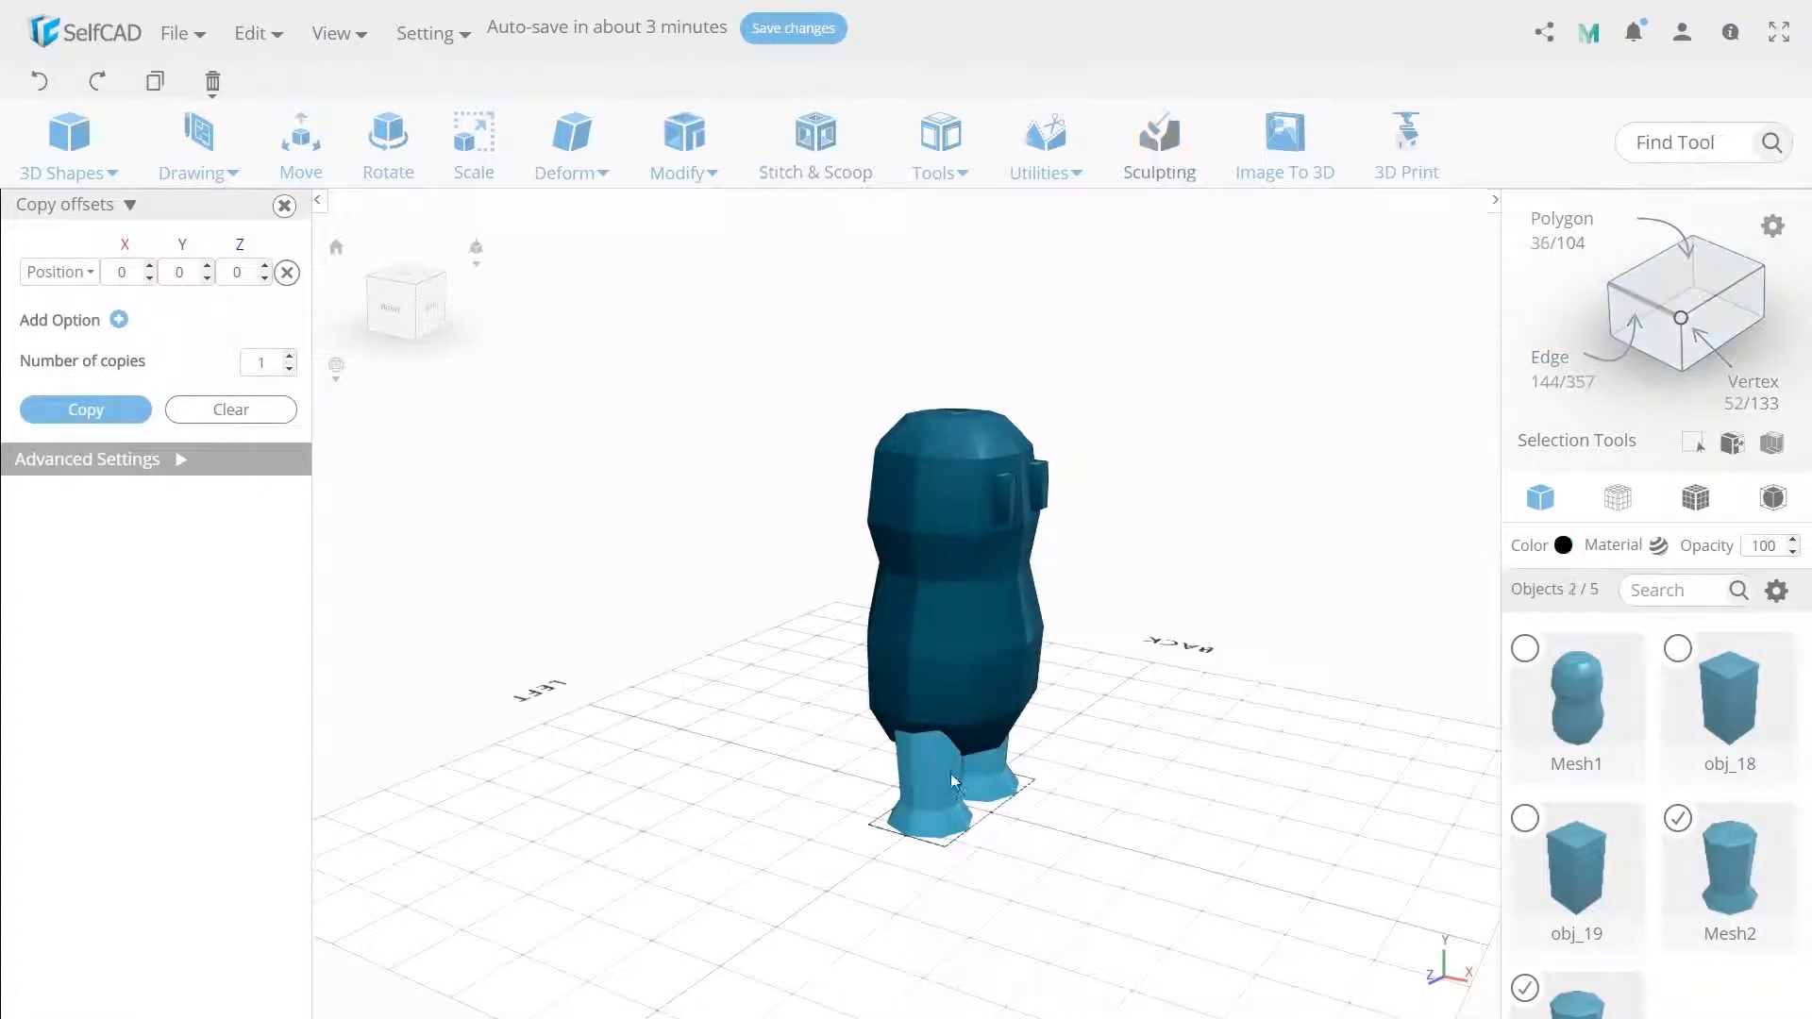
click(304, 149)
drag(1002, 809, 991, 812)
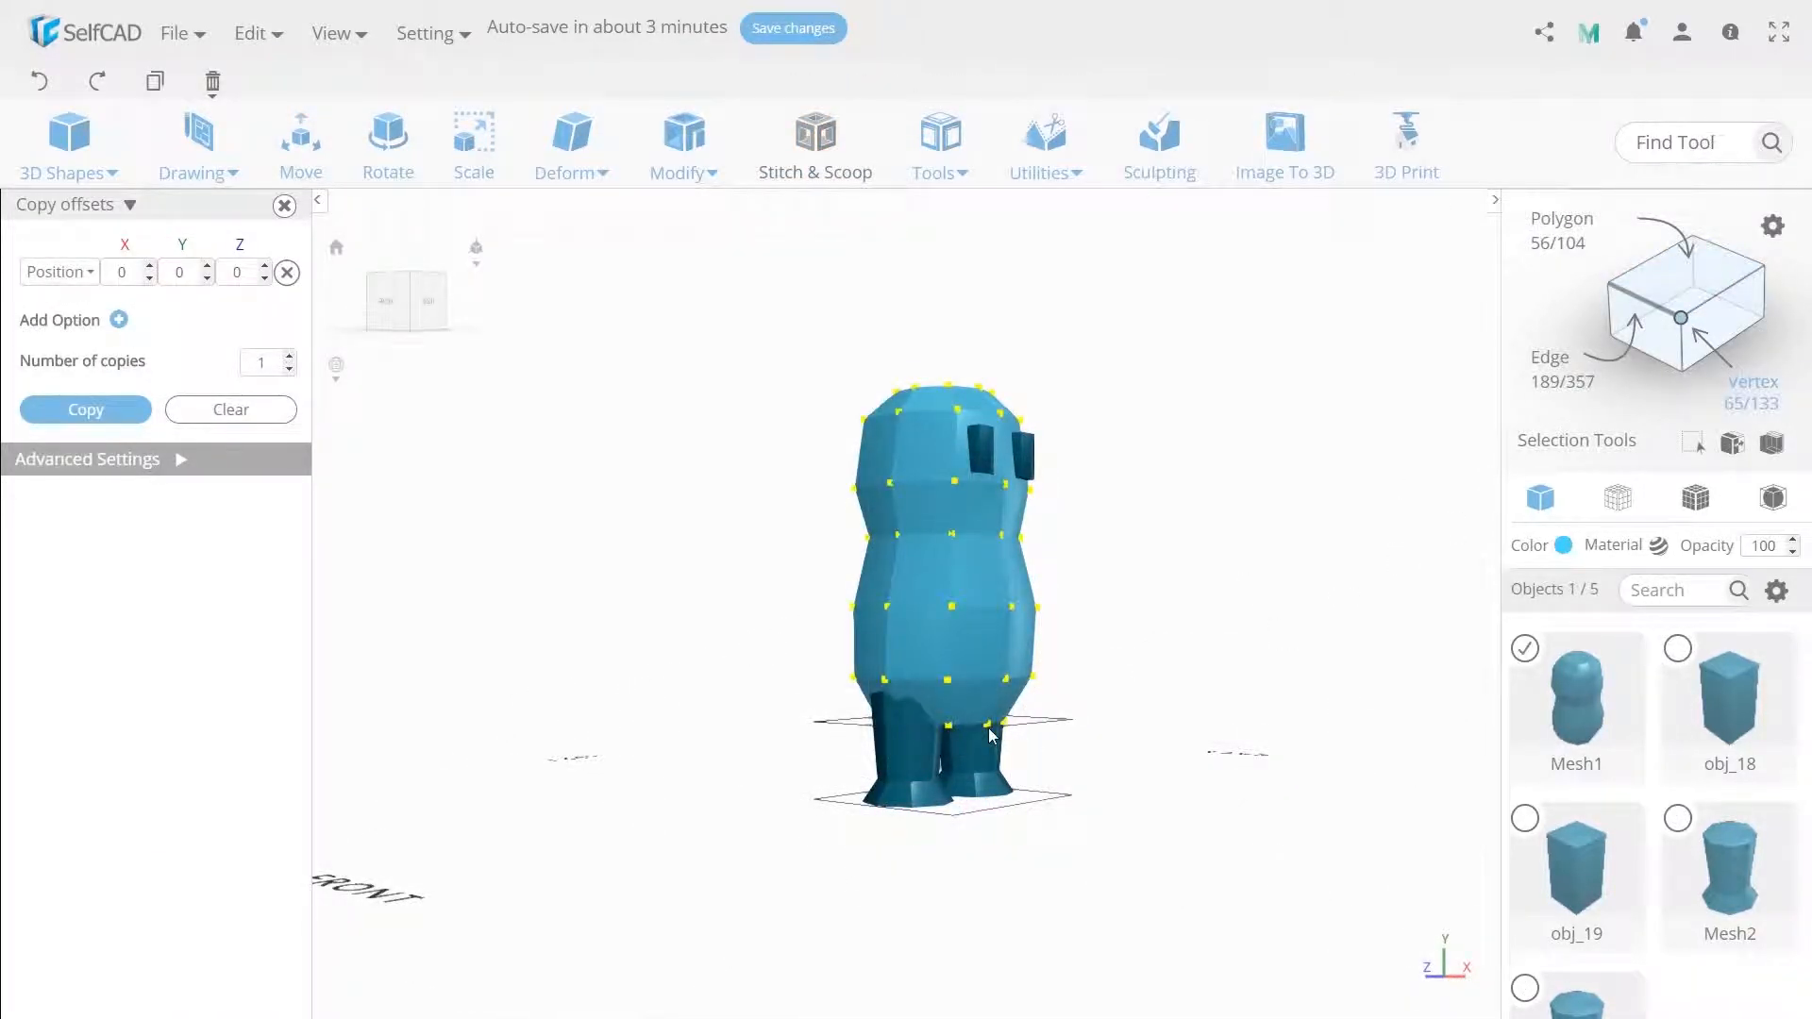
click(988, 723)
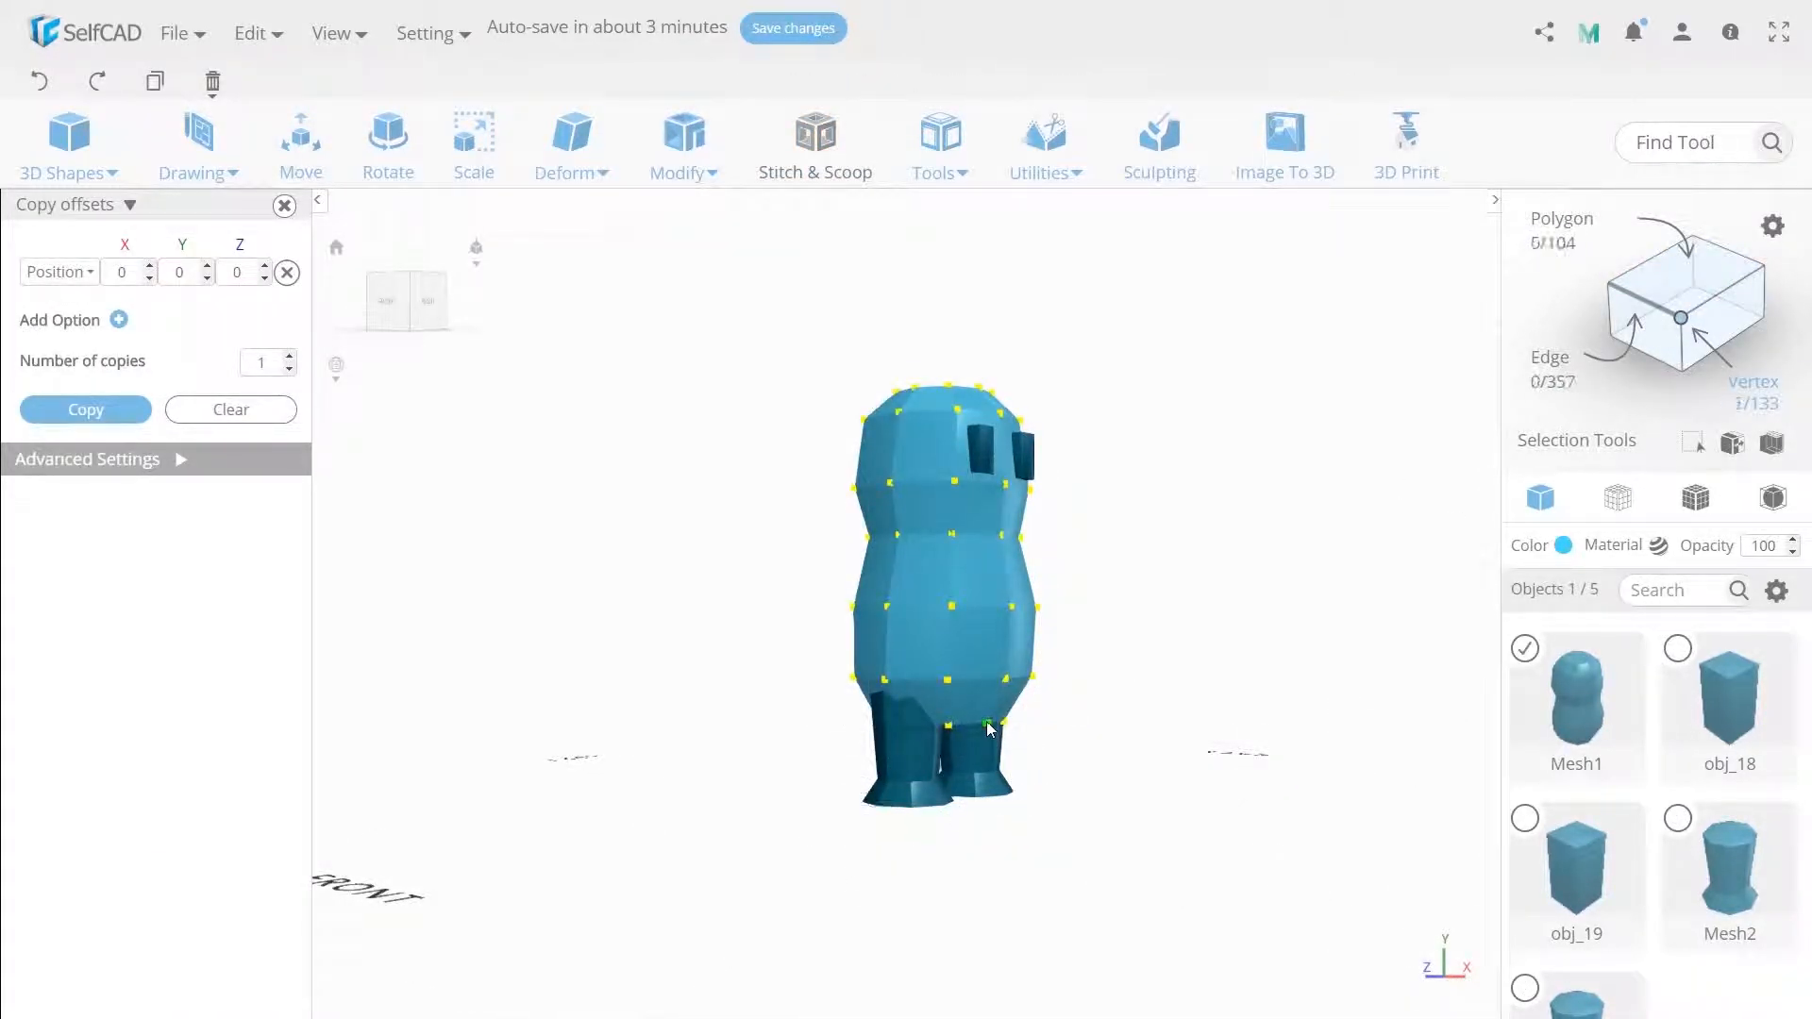
click(292, 166)
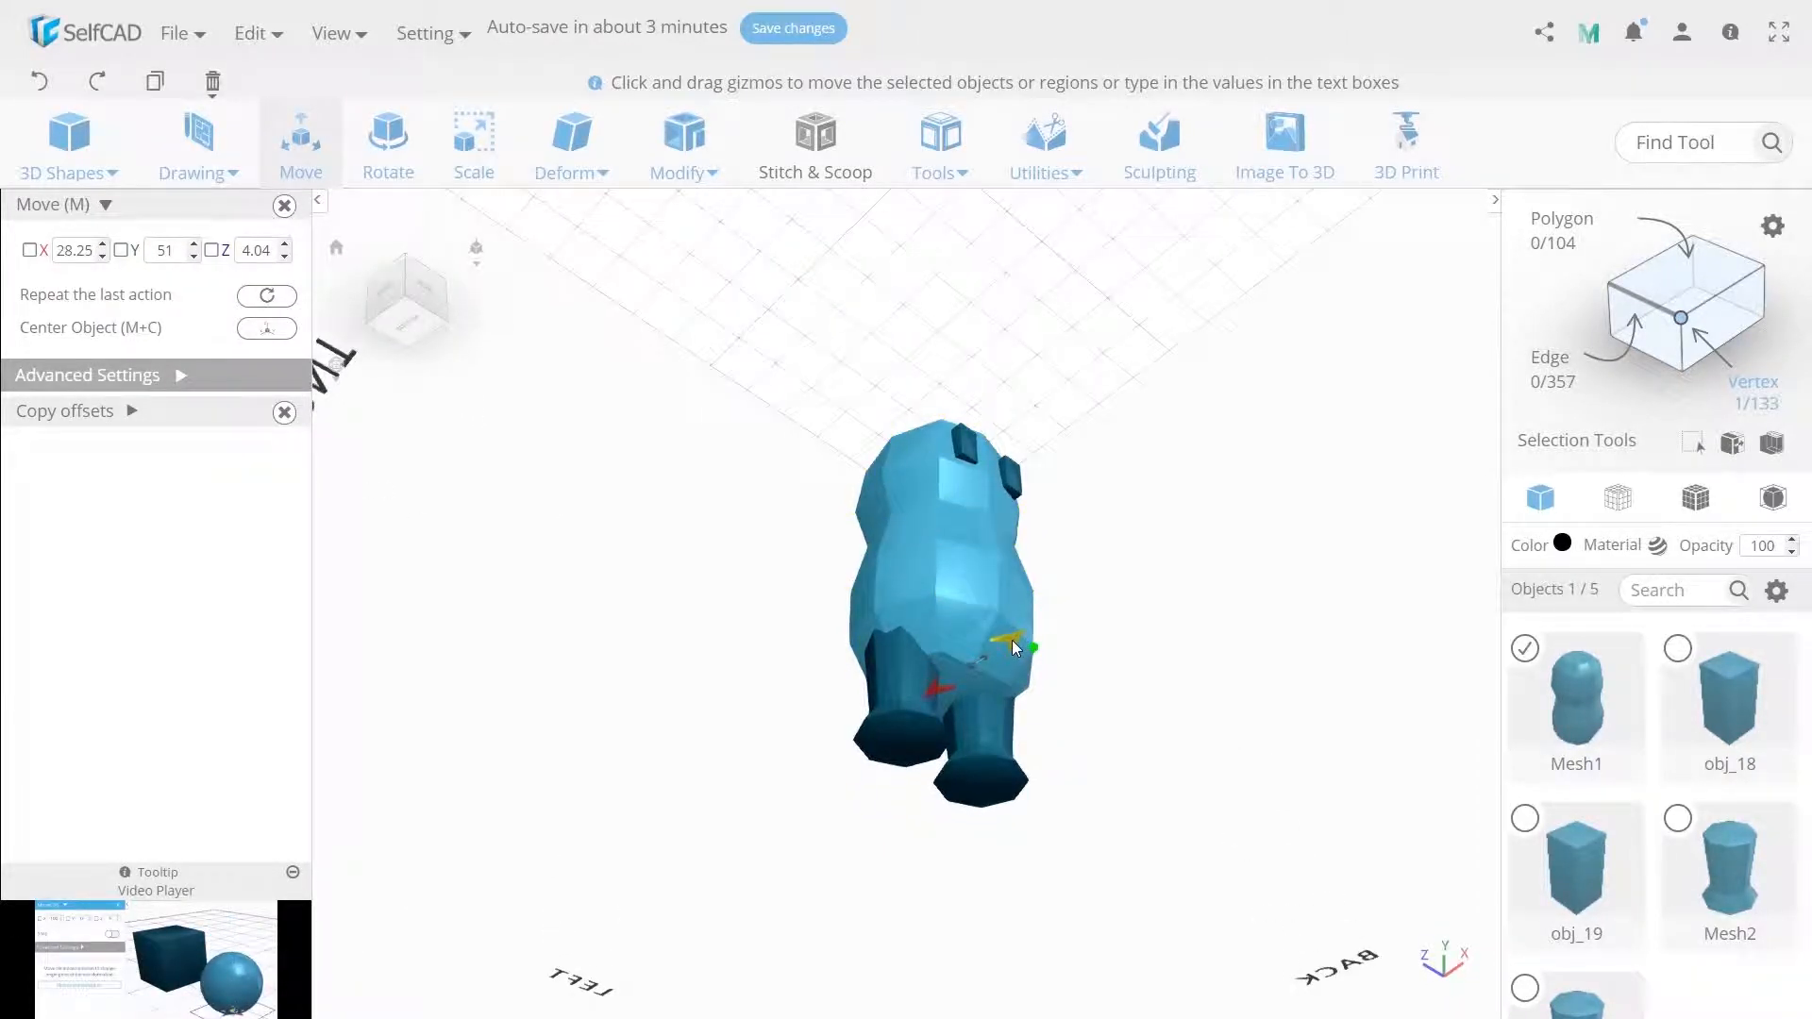
click(1024, 643)
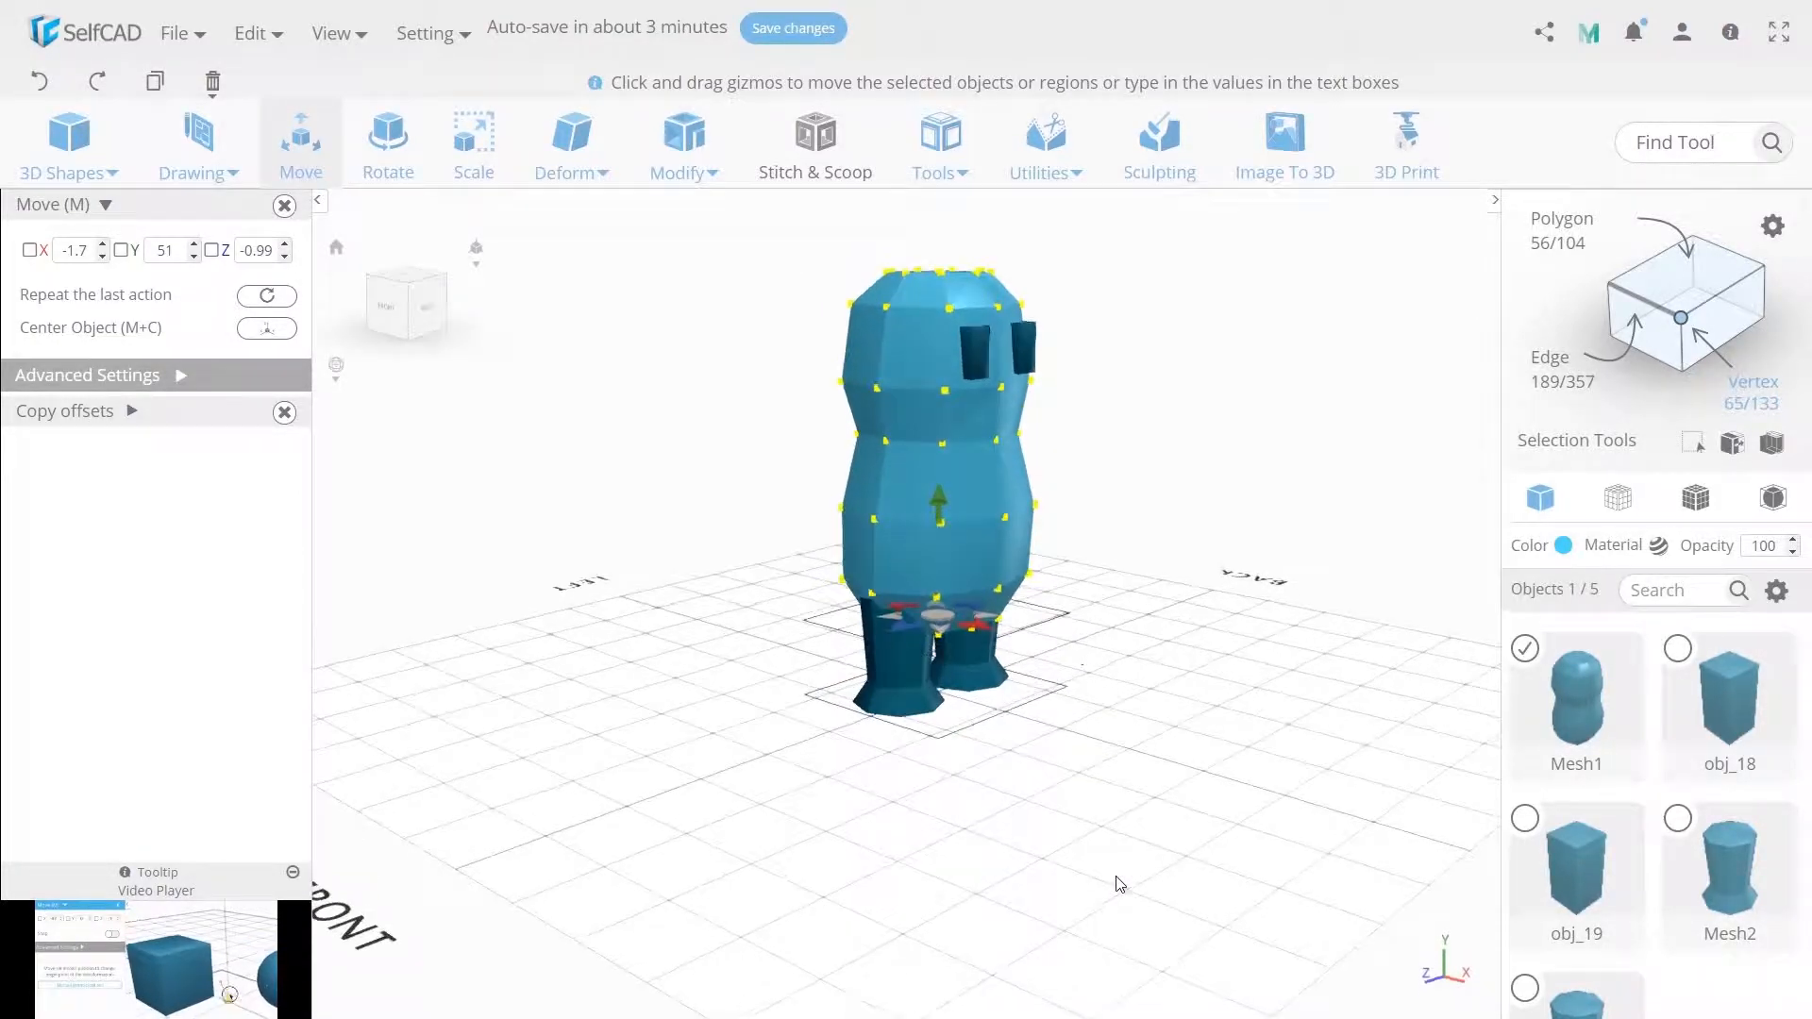
click(1004, 521)
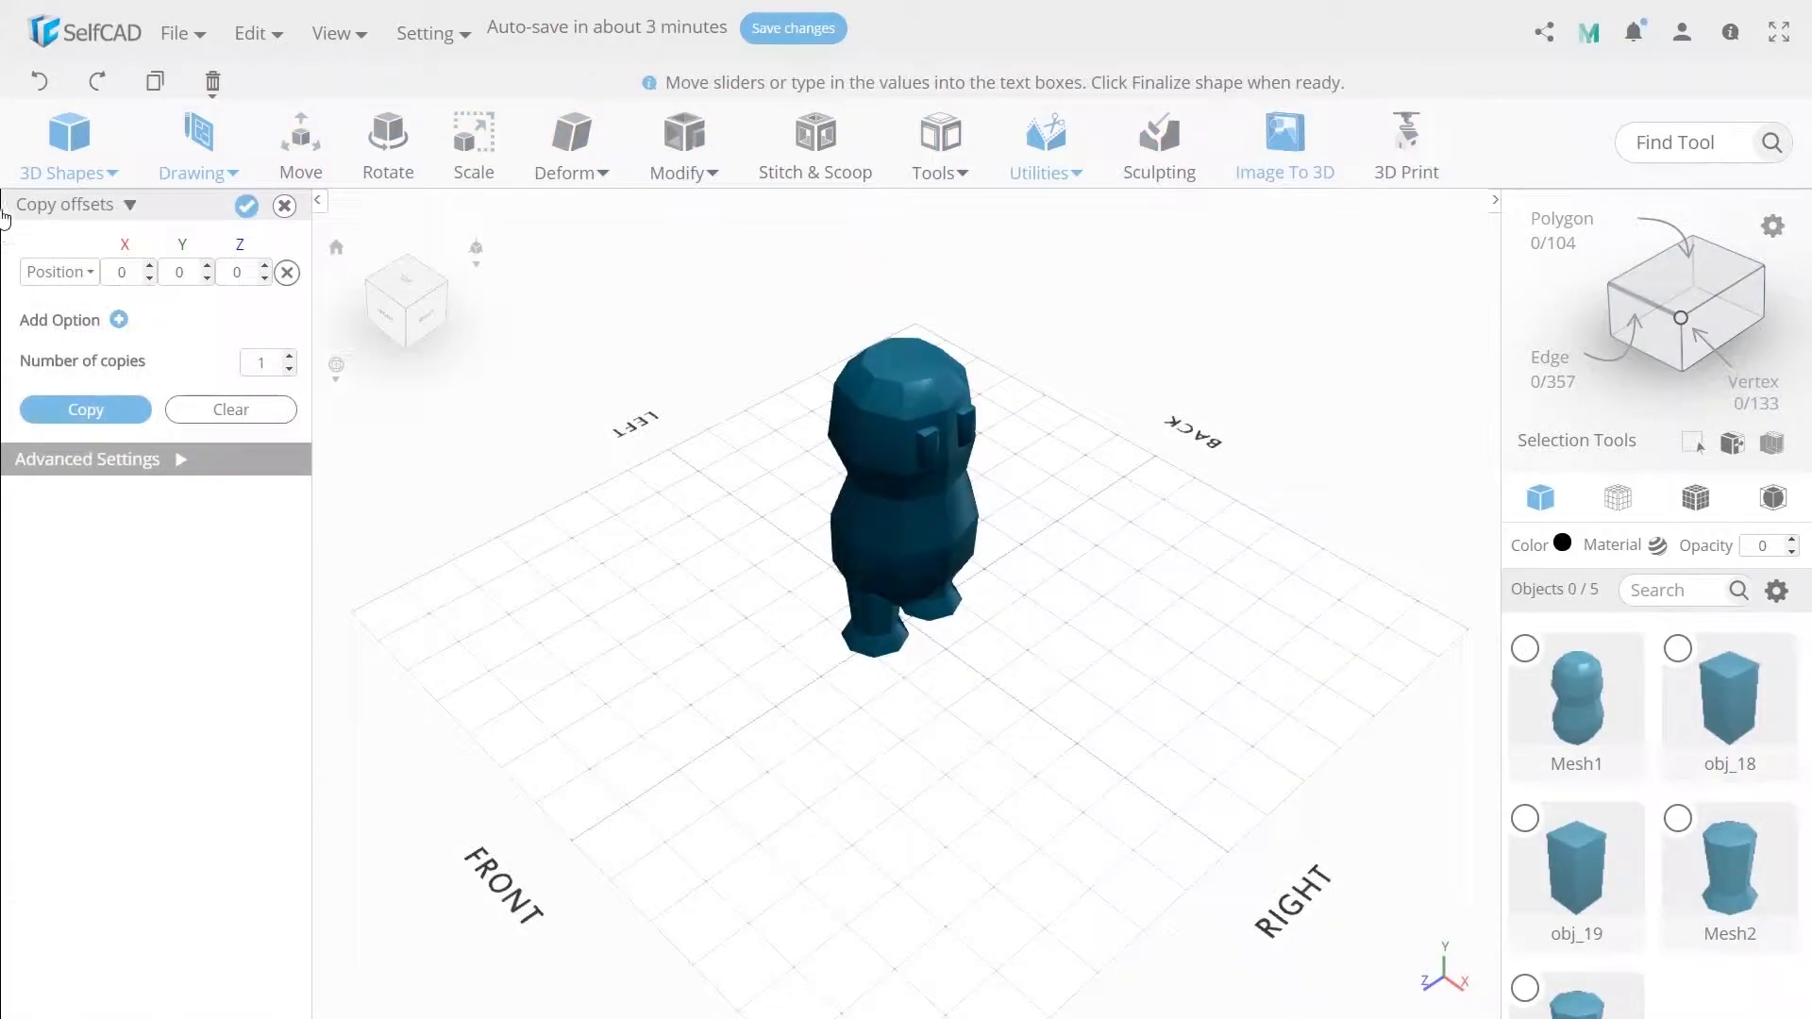
Start a new generated shape with 6 edges and a height of 20.
click(69, 142)
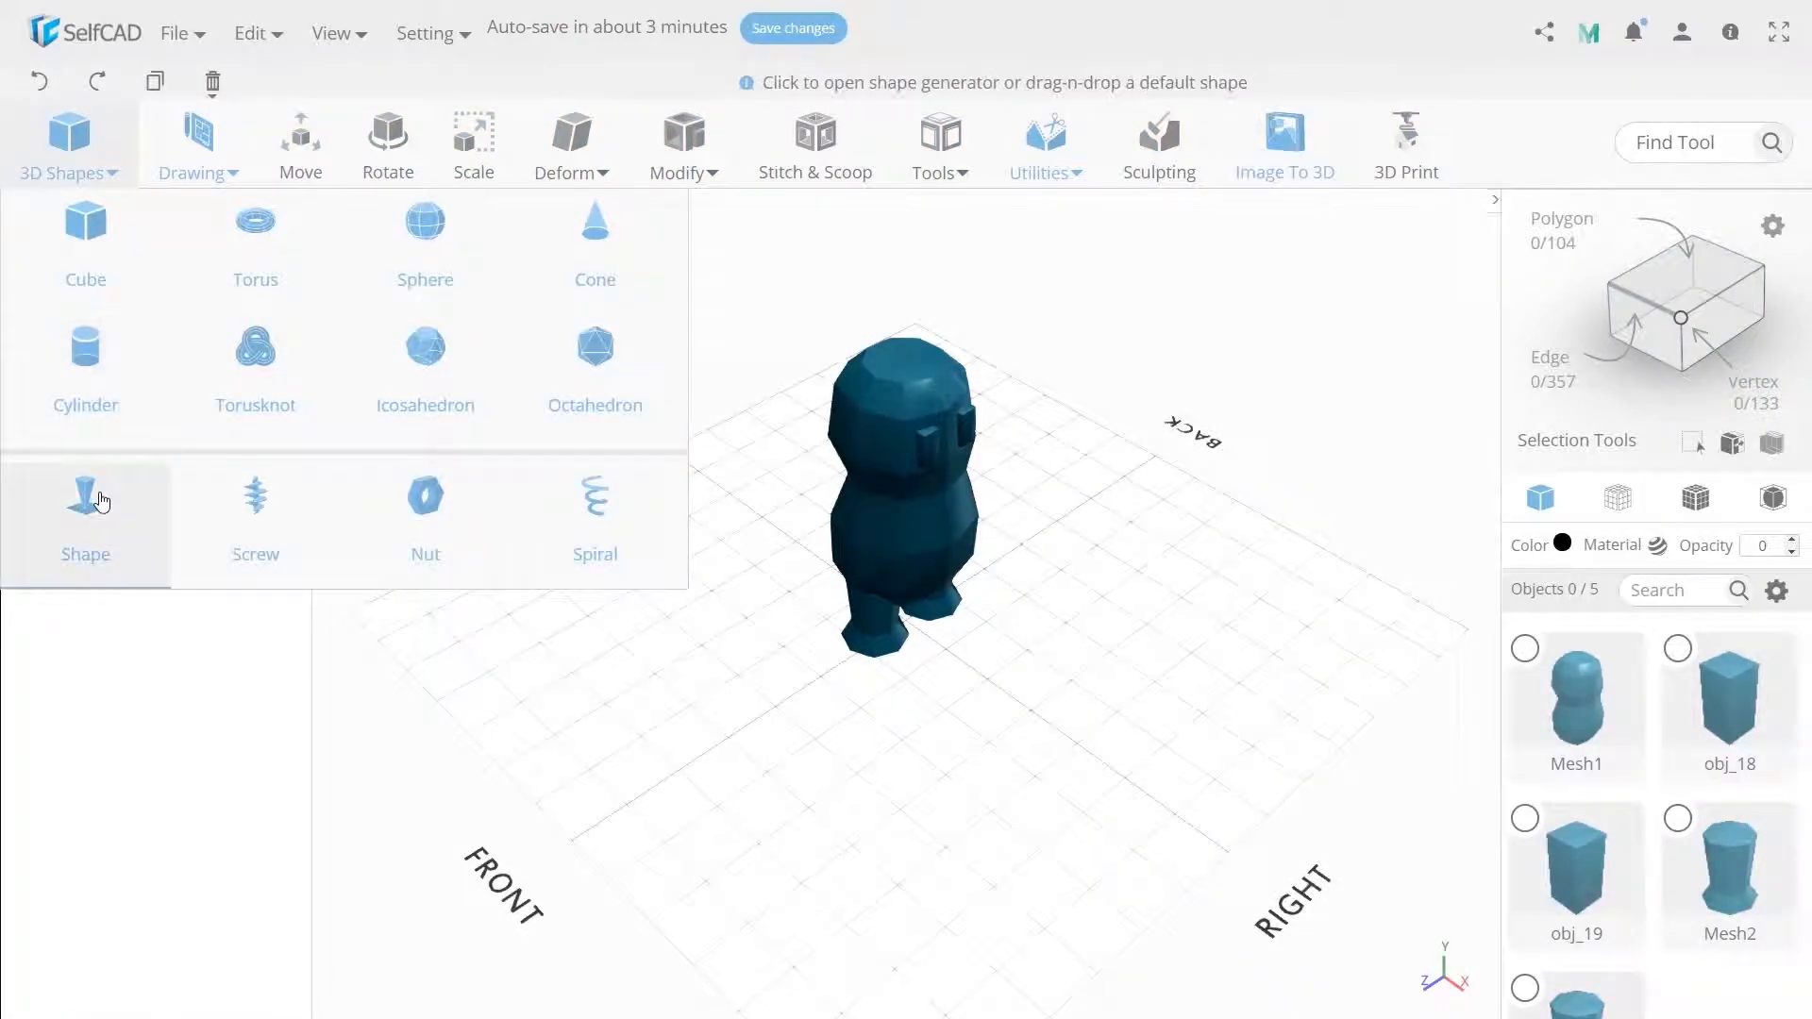
click(87, 501)
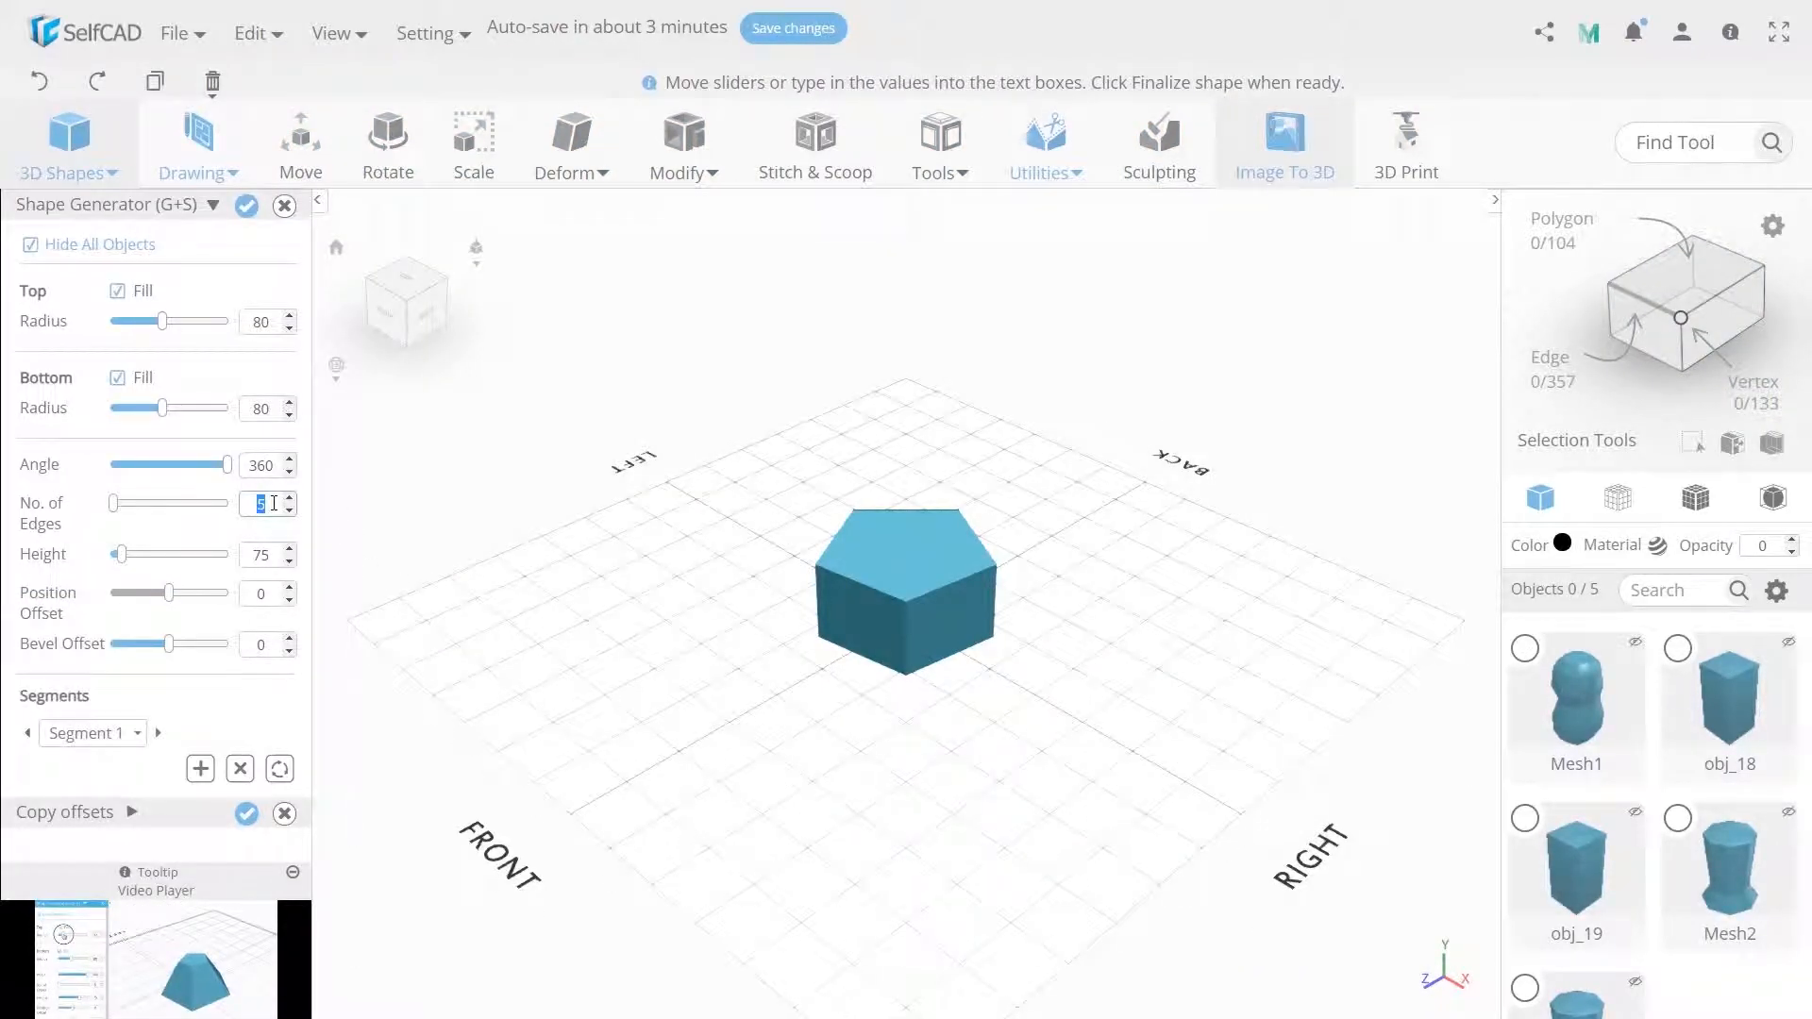
text(6)
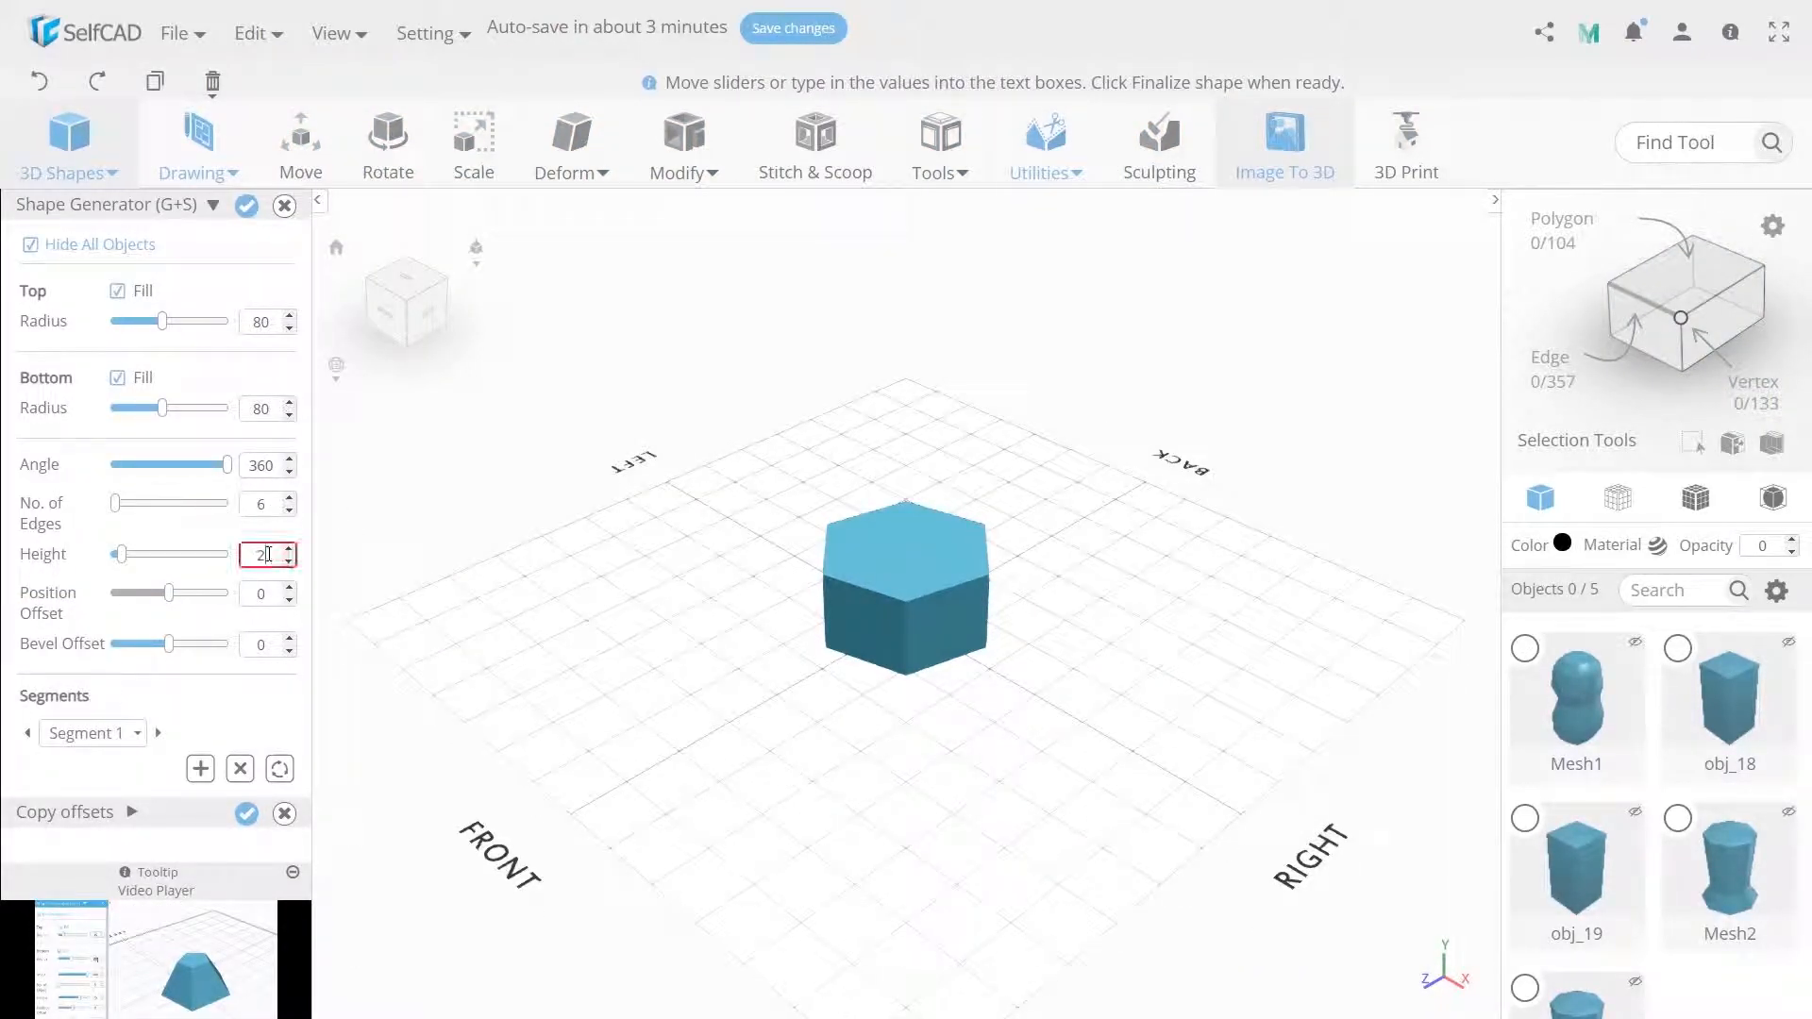
key(Return)
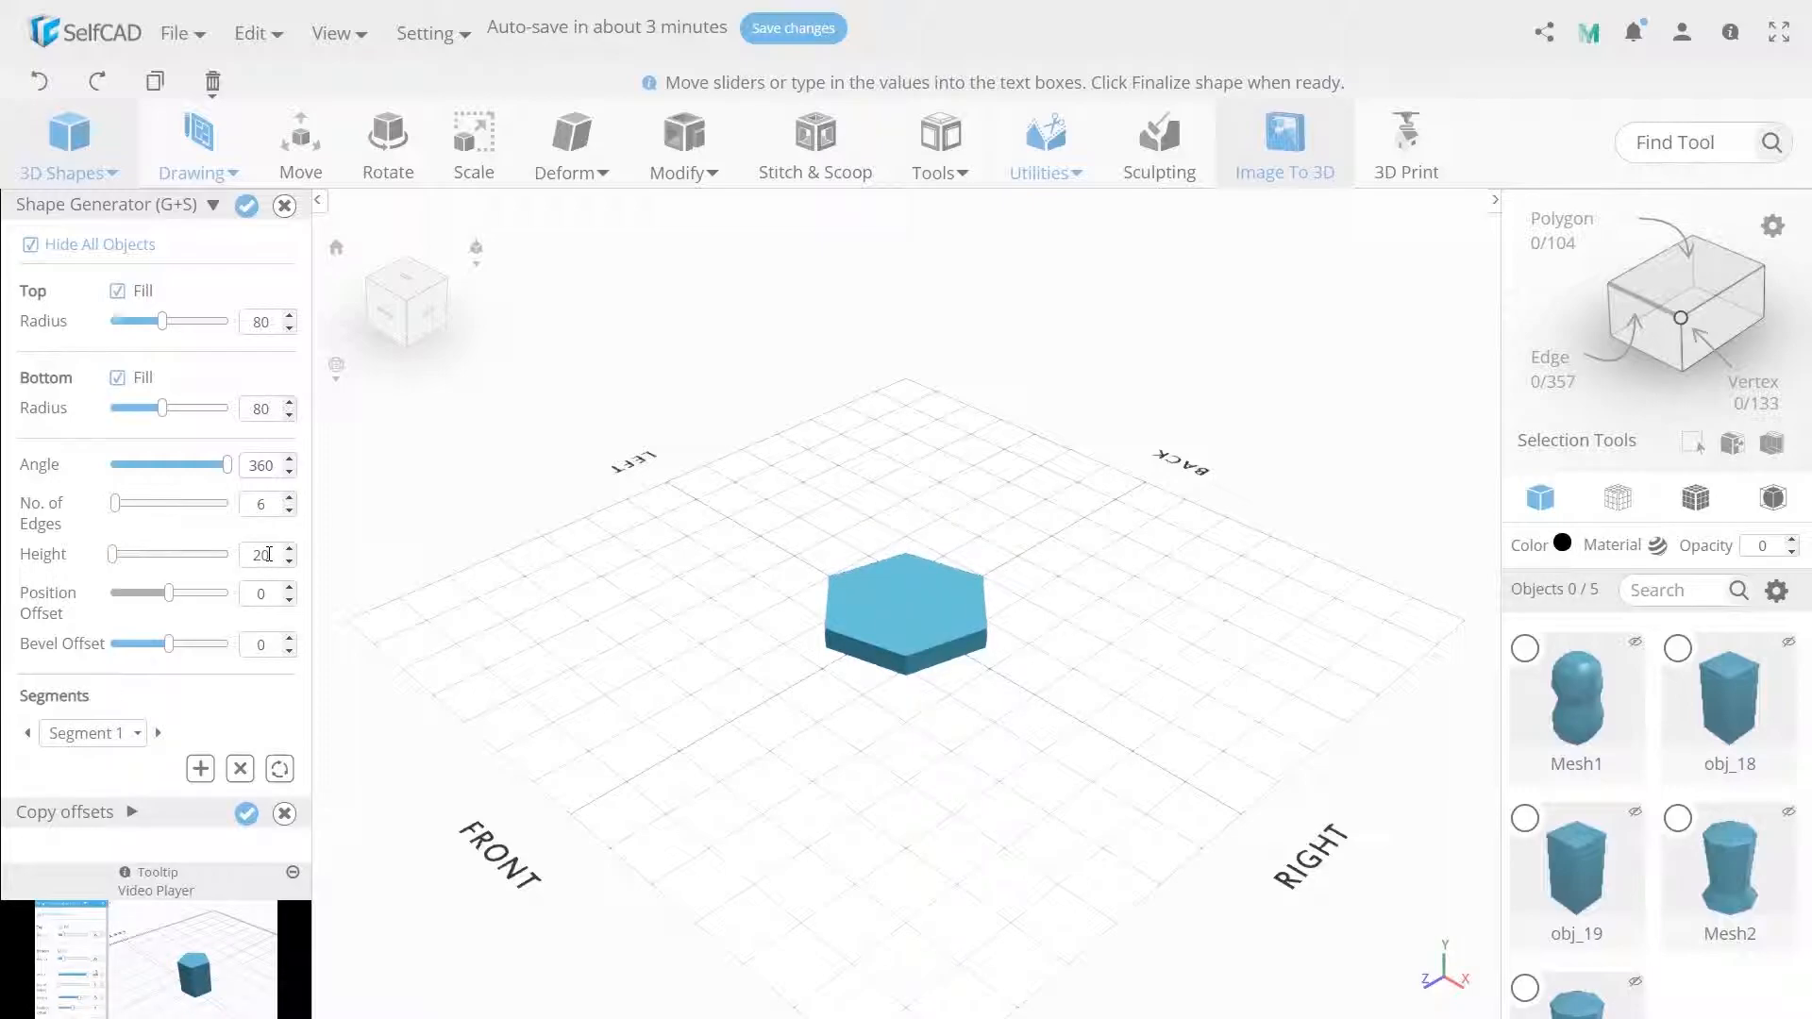
Add a second segment with top radius 35, bottom radius 65 and height 45.
click(200, 768)
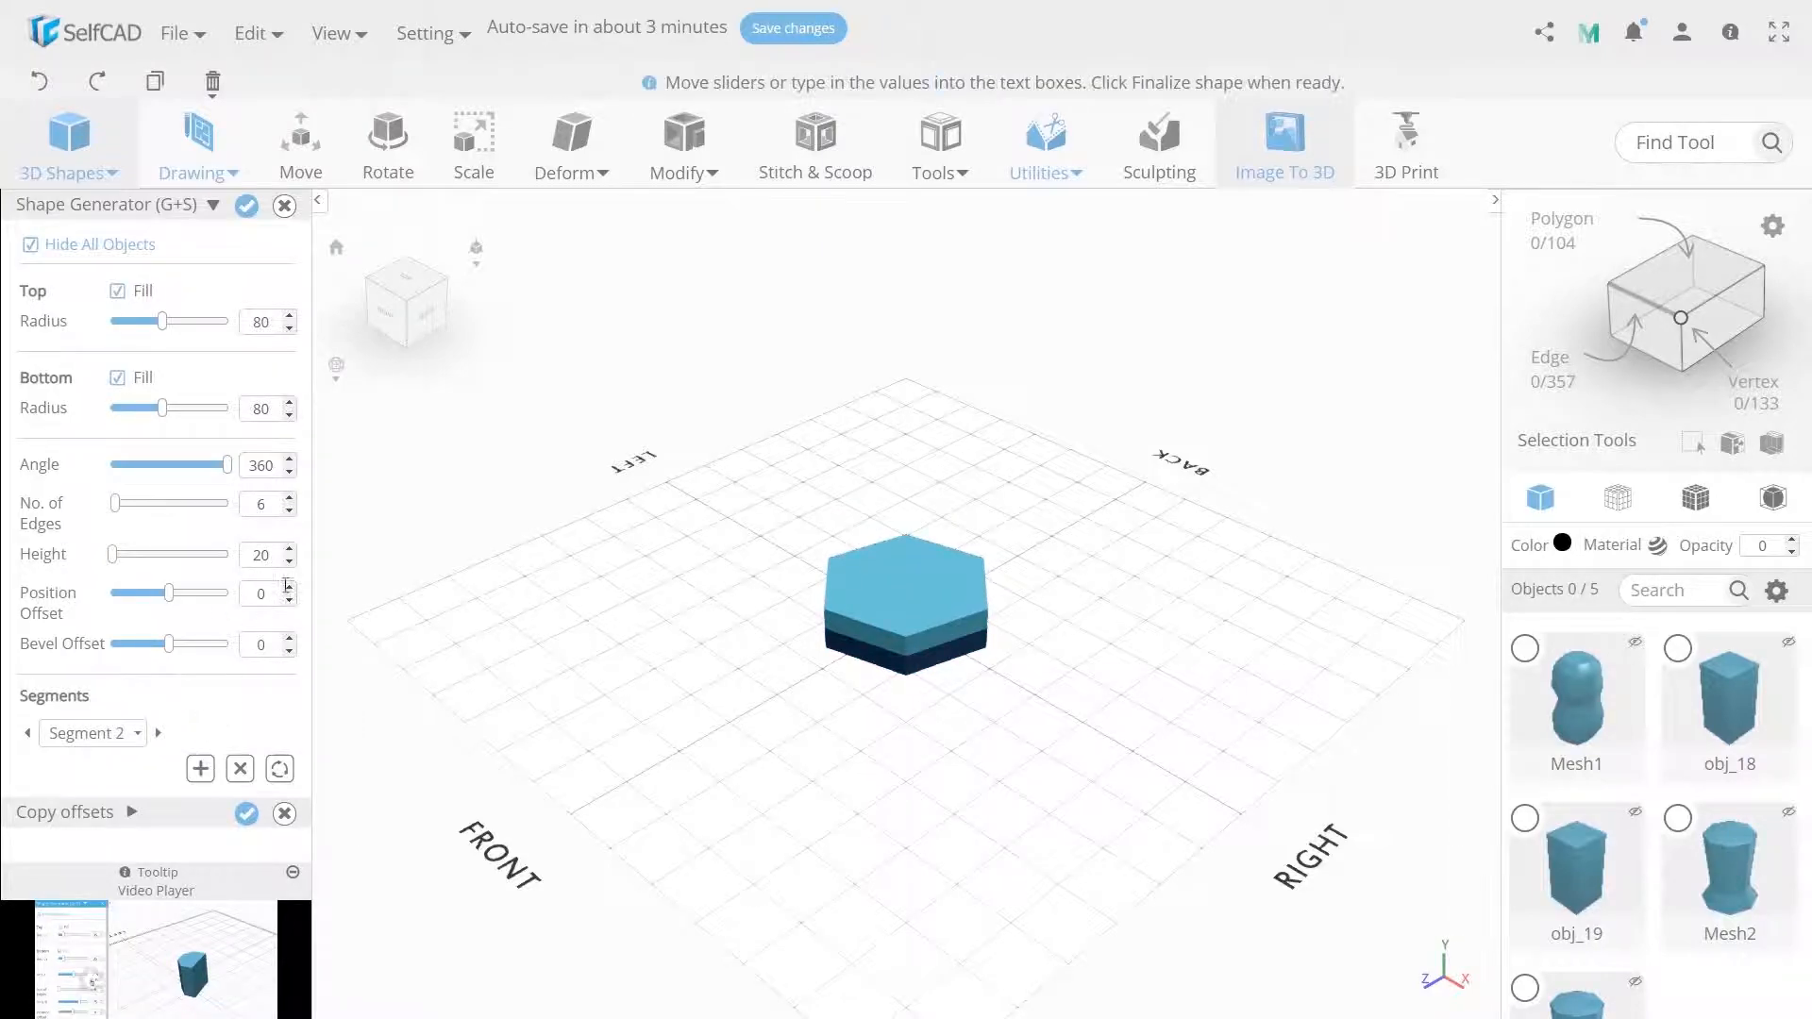
double_click(267, 408)
text(60)
key(Return)
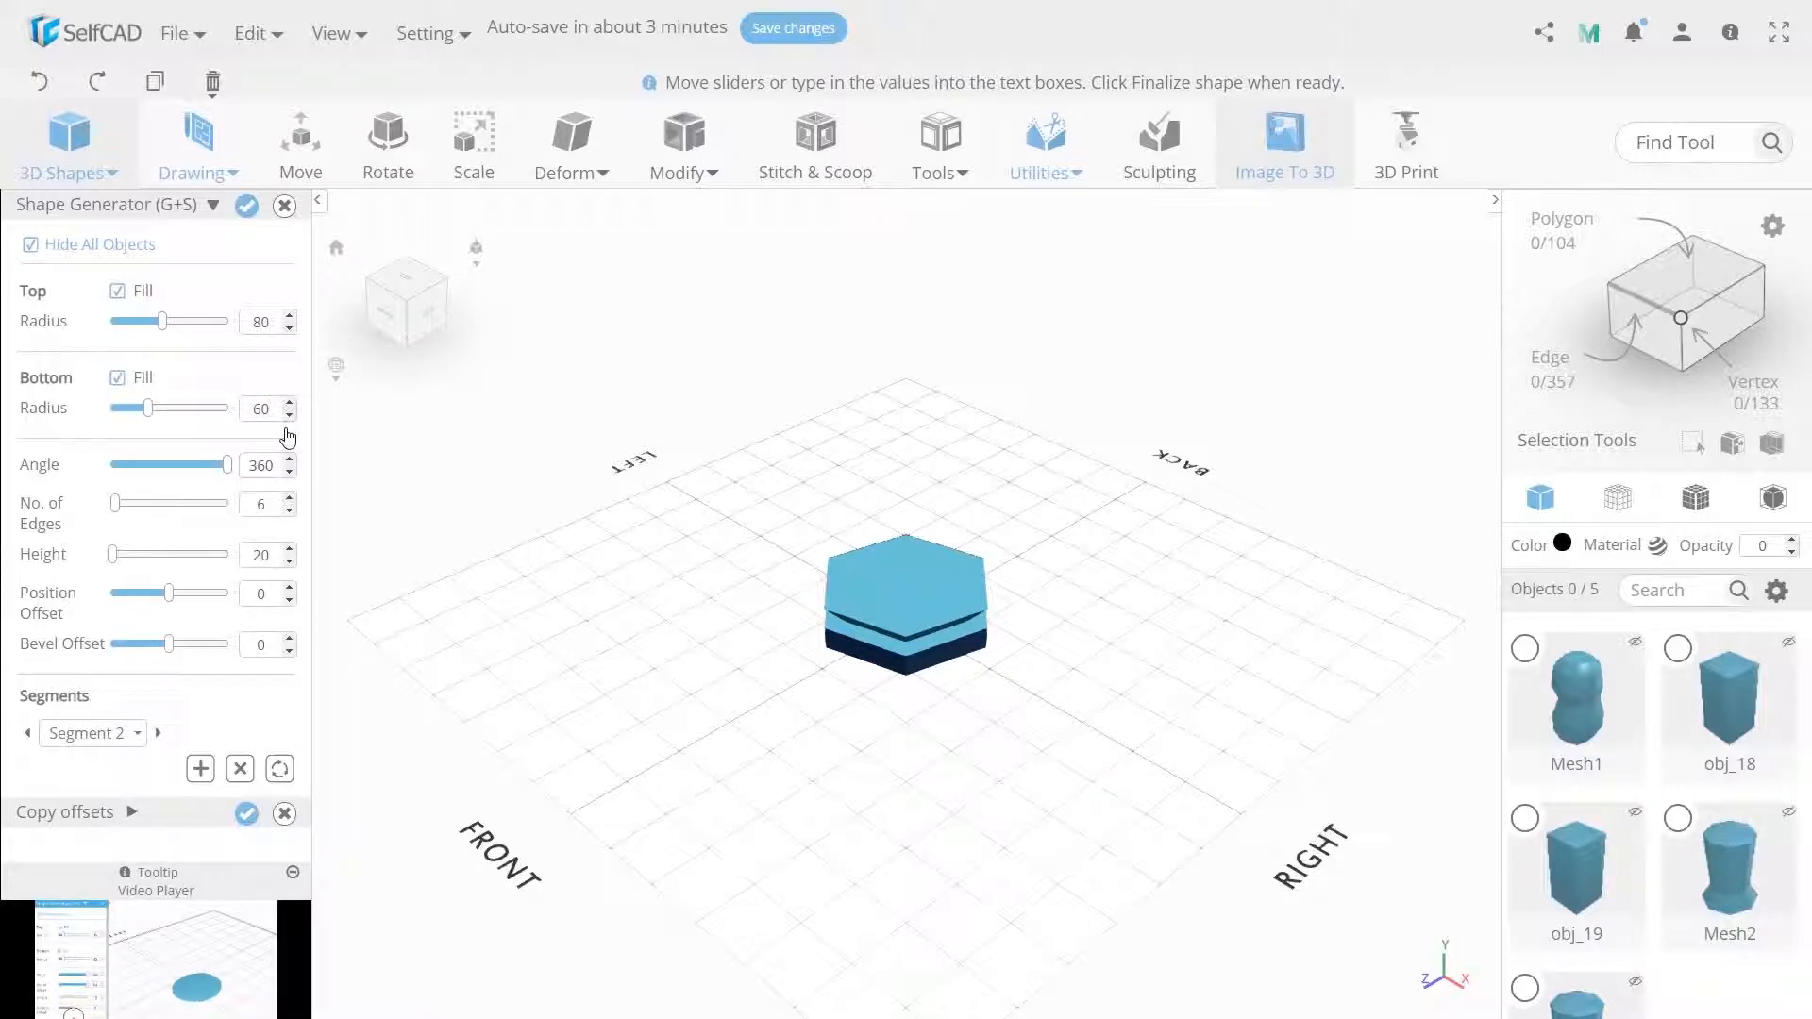
double_click(262, 322)
text(35)
key(Return)
double_click(269, 400)
text(65)
key(Return)
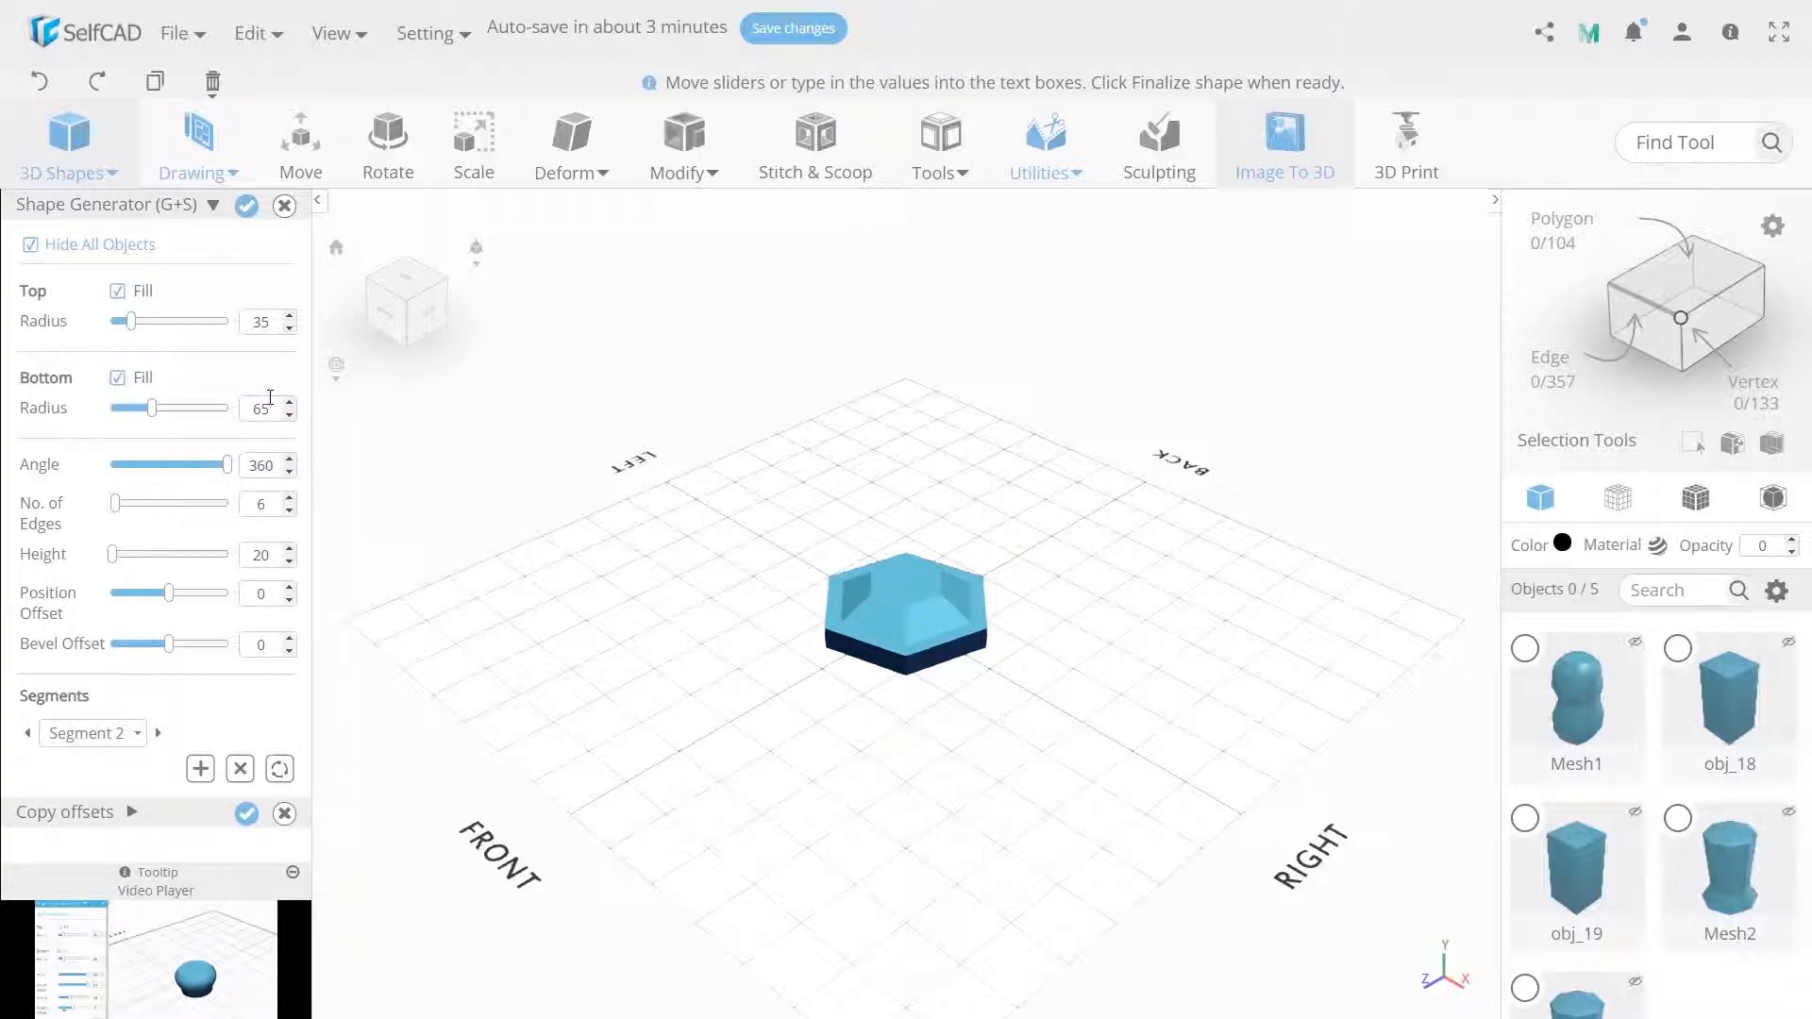
double_click(273, 554)
text(45)
key(Return)
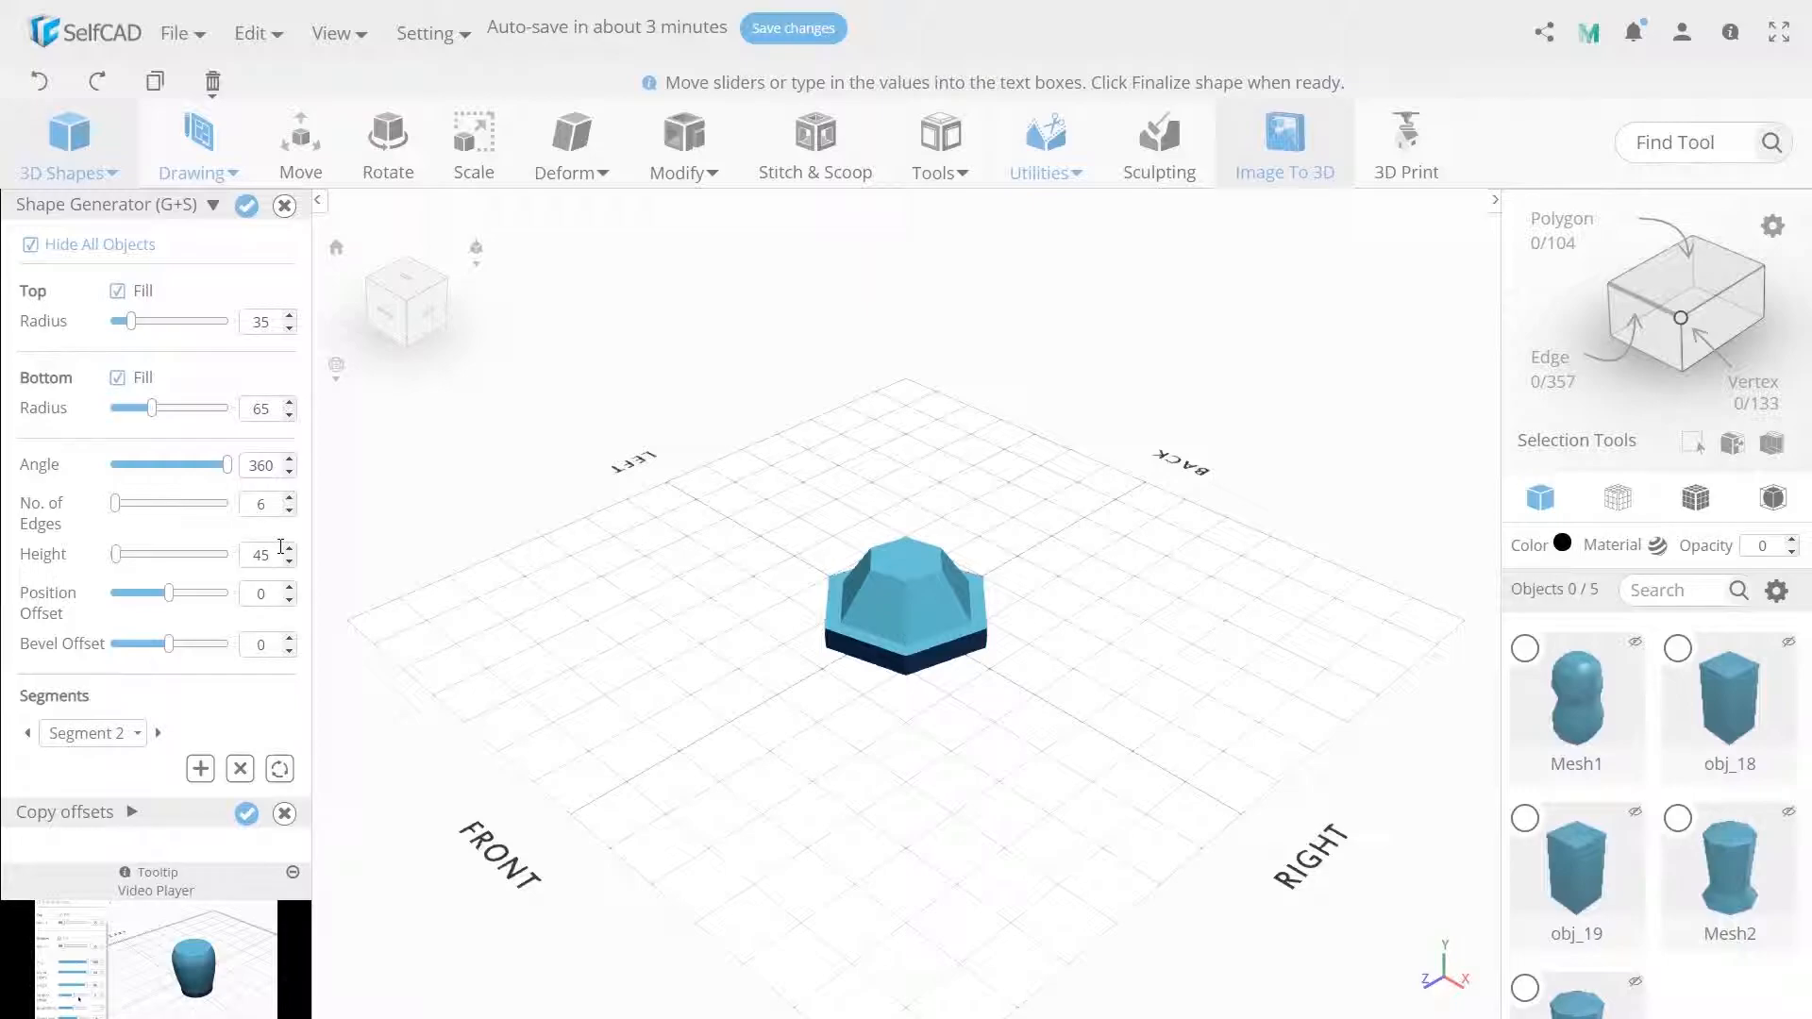
Set the first segment's height to 15 and finalize the shape.
click(908, 660)
double_click(259, 556)
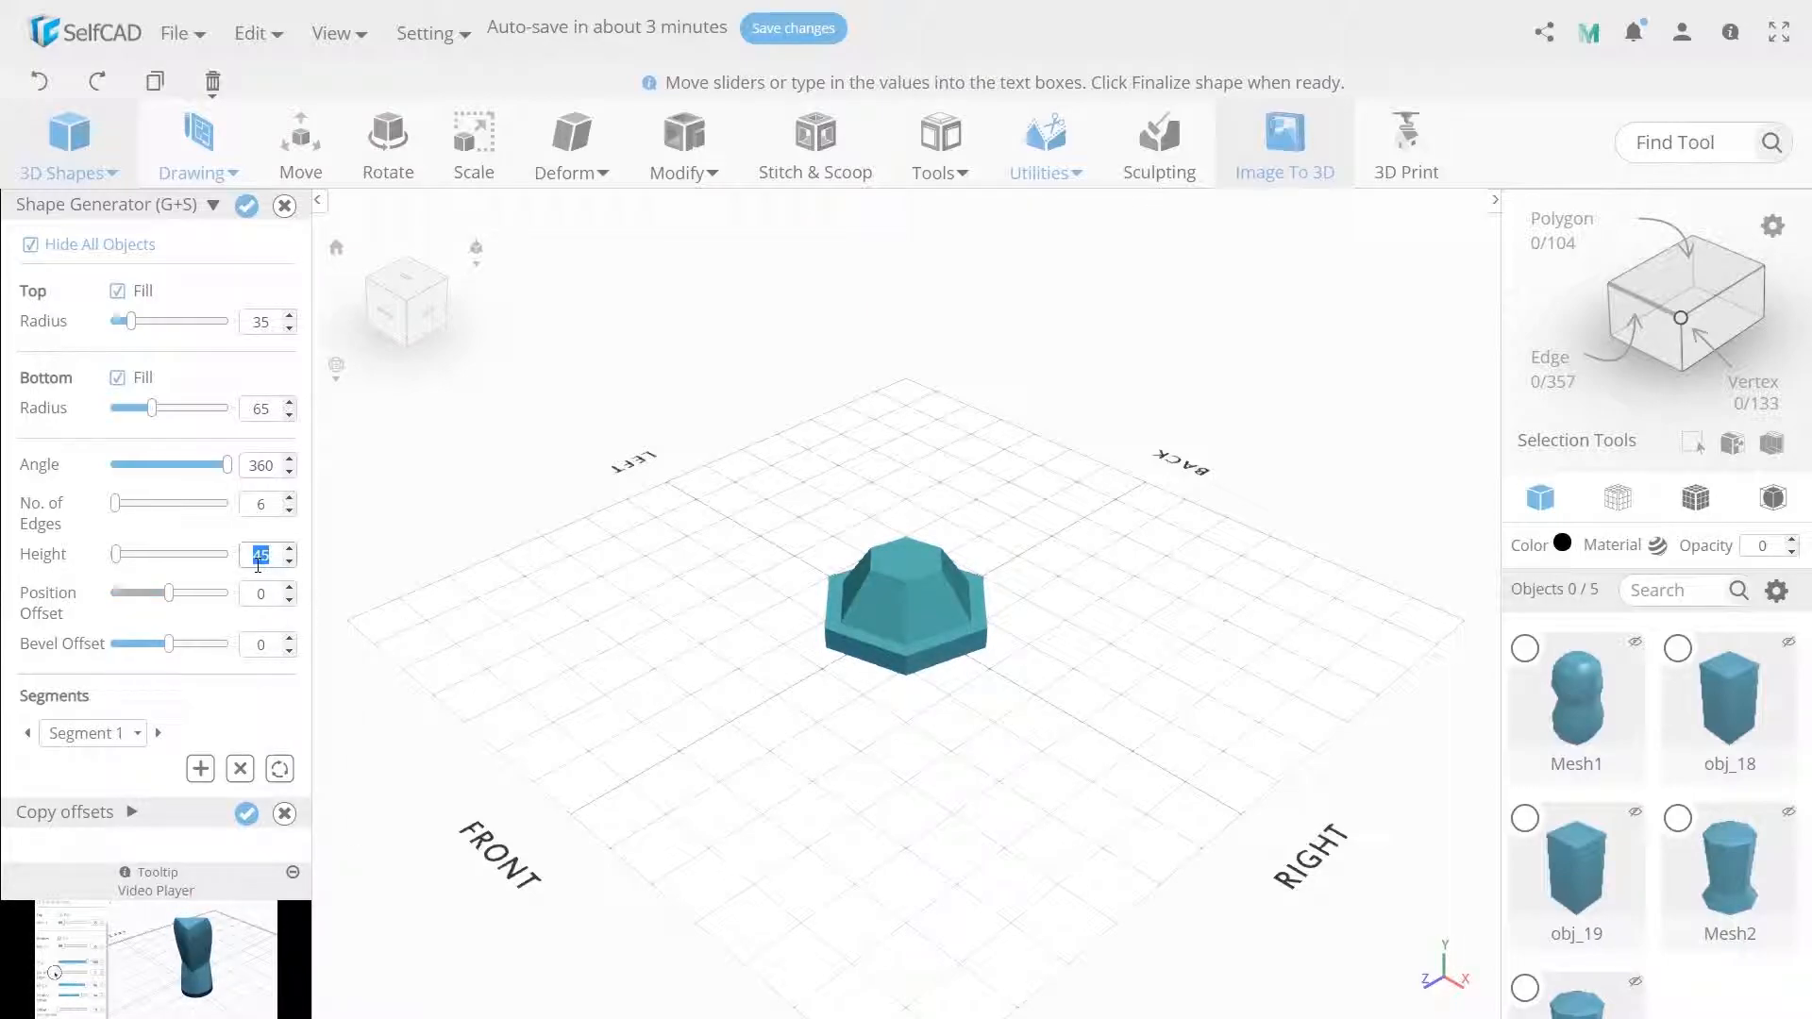
click(28, 734)
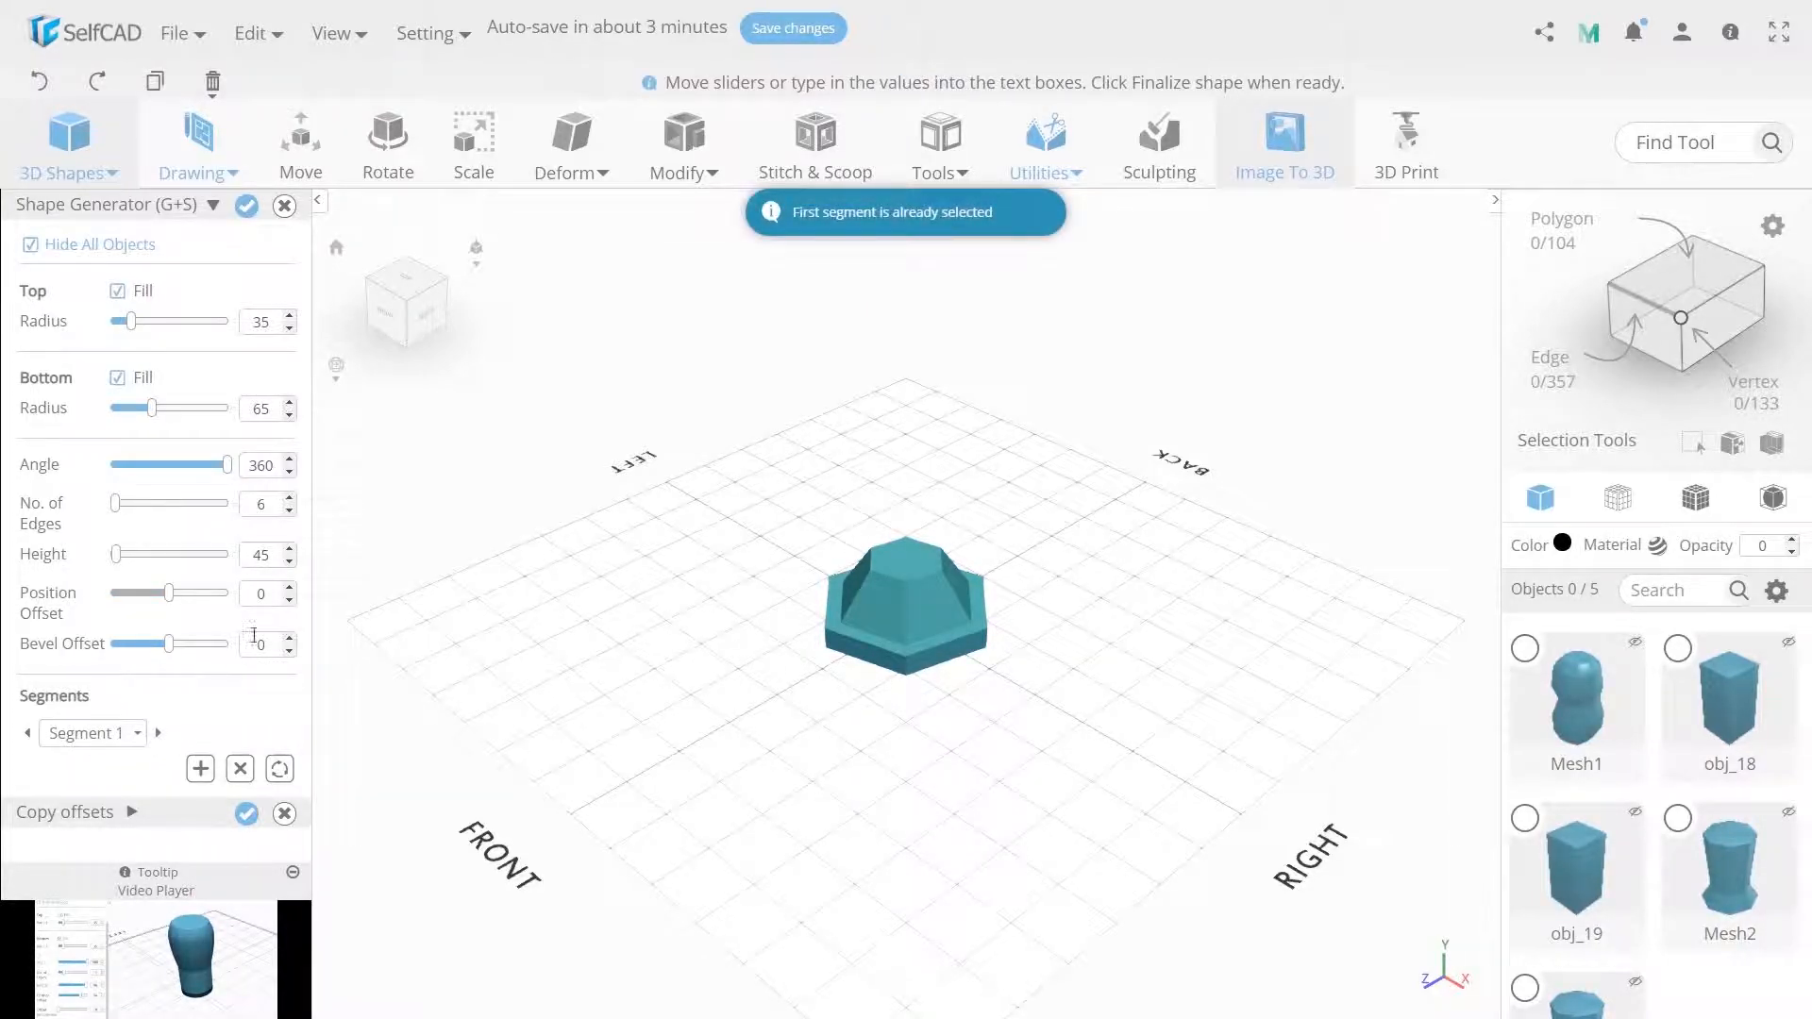
double_click(260, 558)
text(15)
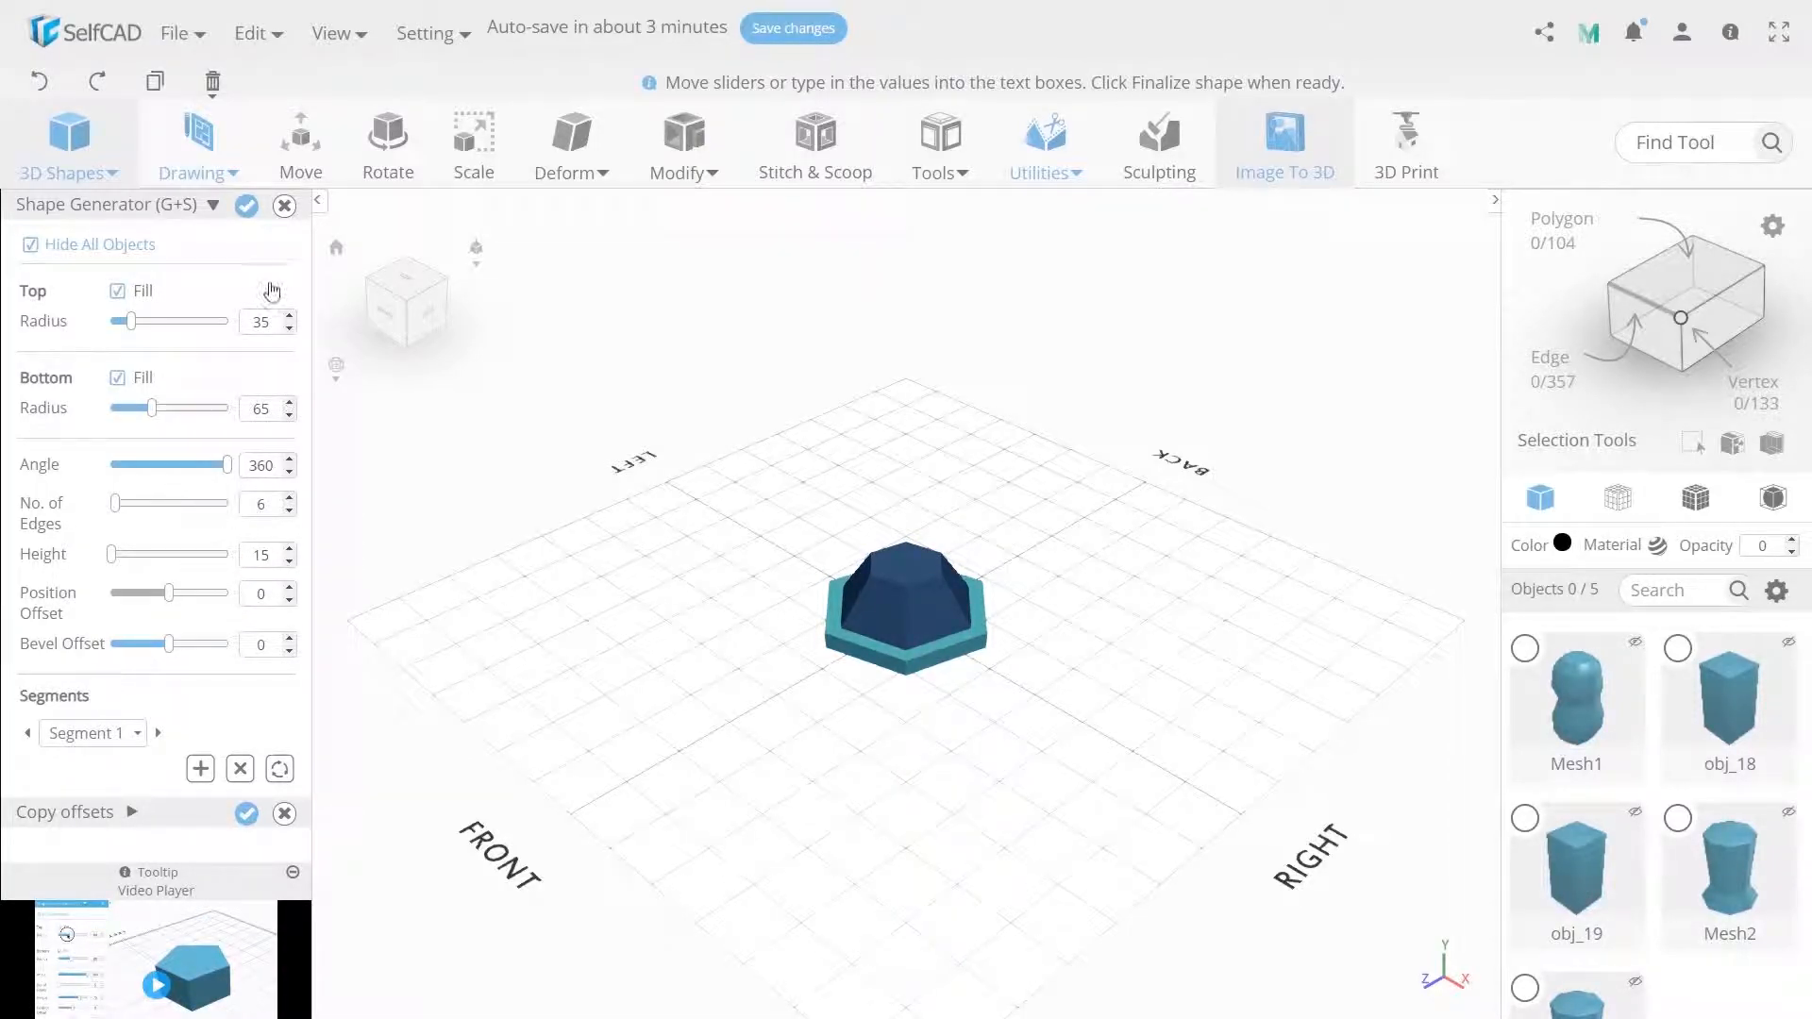
click(246, 207)
Select the new hexagonal shape and move it to Z -50 behind the figure.
right_drag(684, 724, 873, 728)
click(760, 552)
click(858, 638)
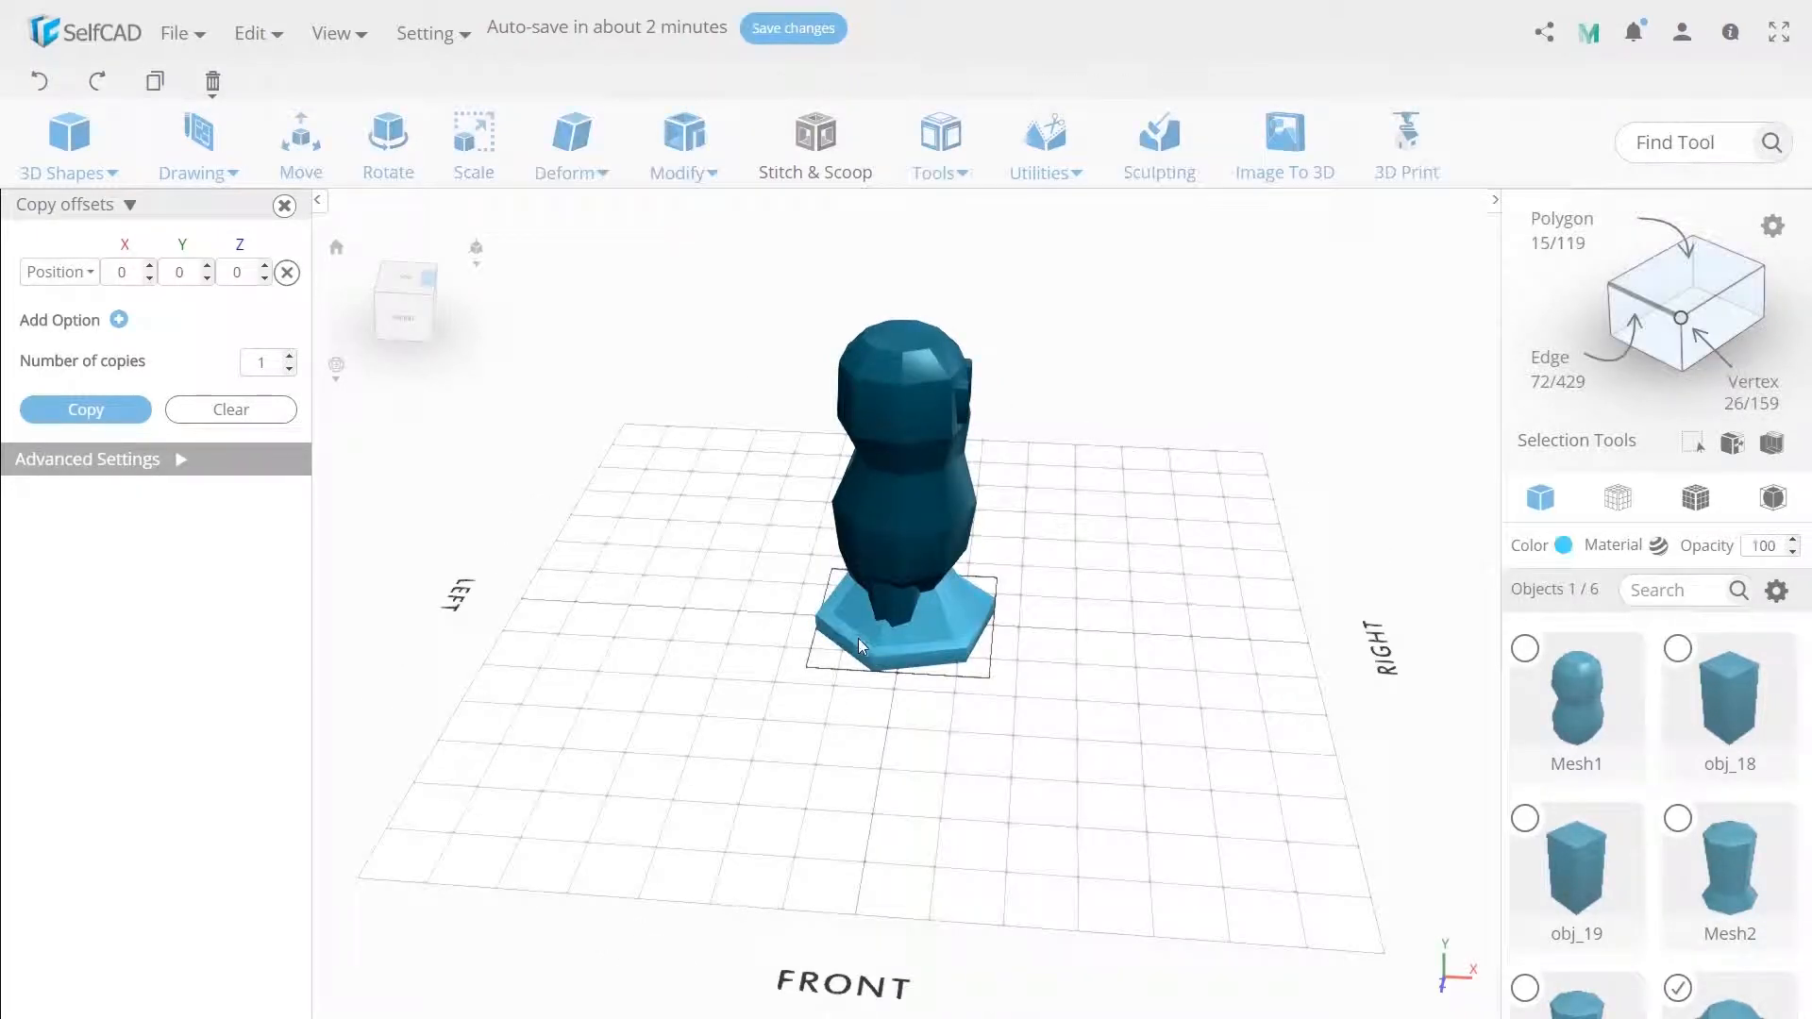
click(304, 155)
right_drag(948, 634, 938, 646)
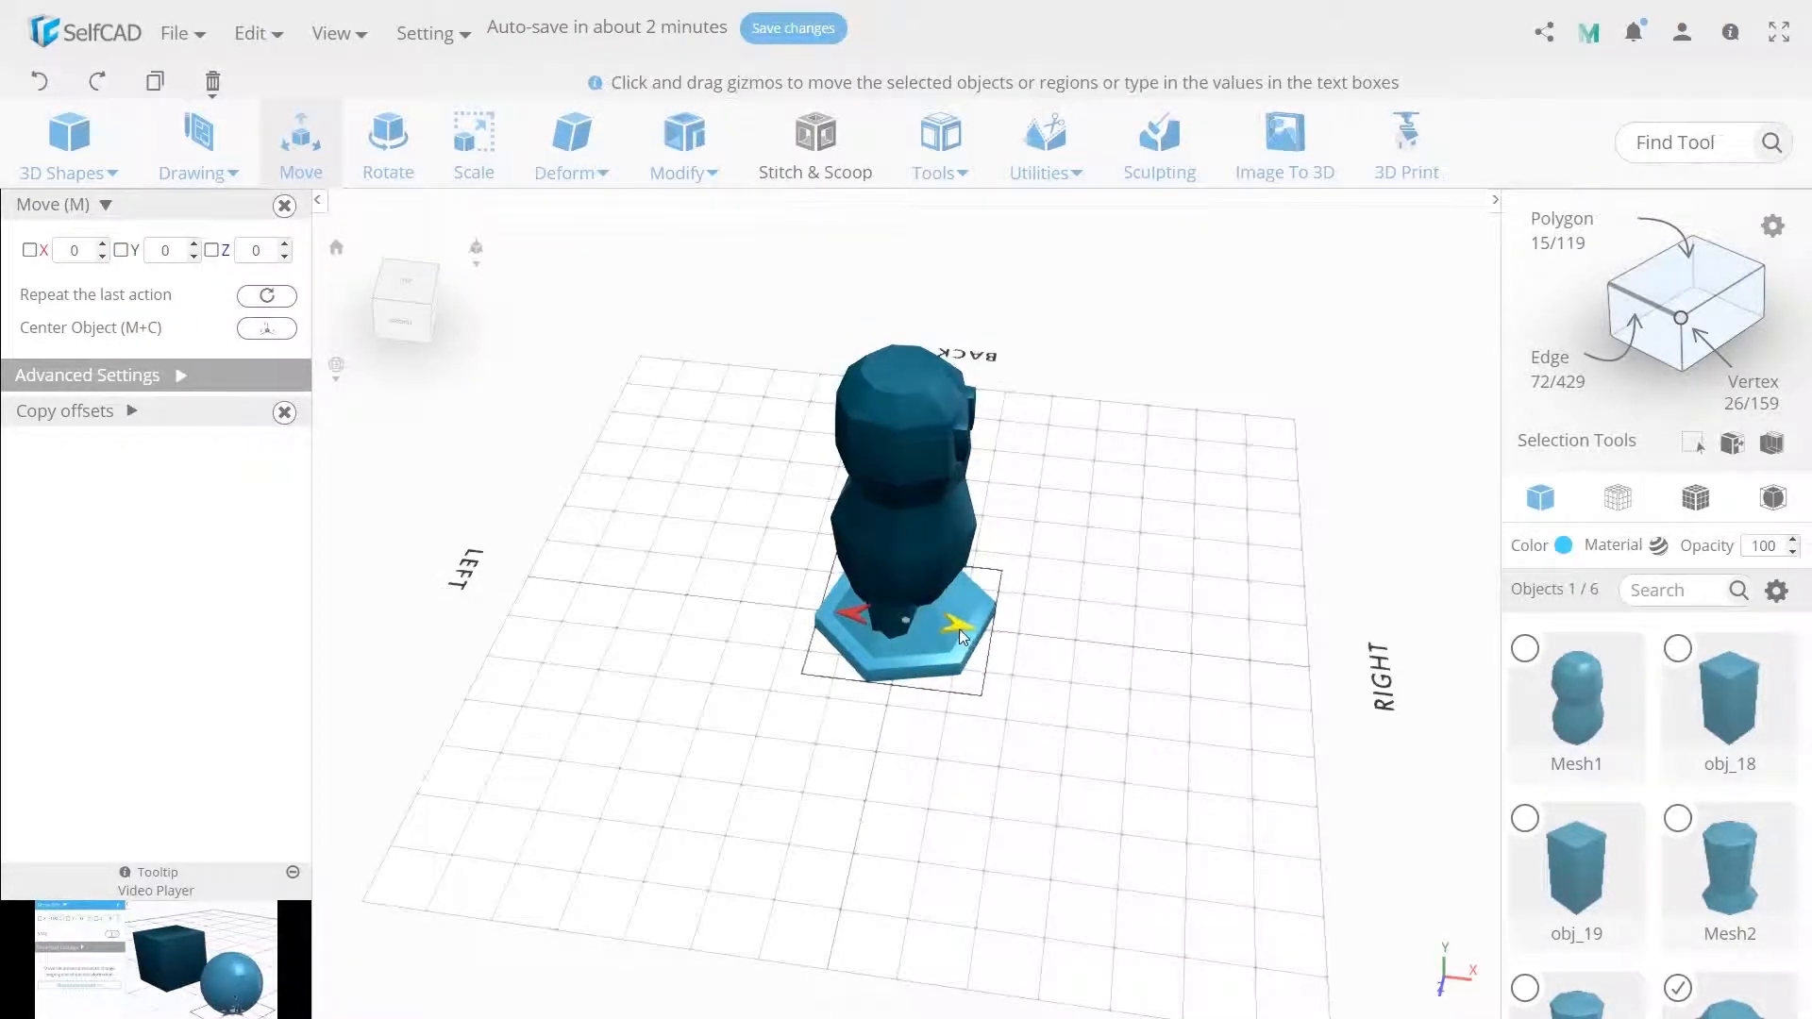
drag(960, 628, 838, 616)
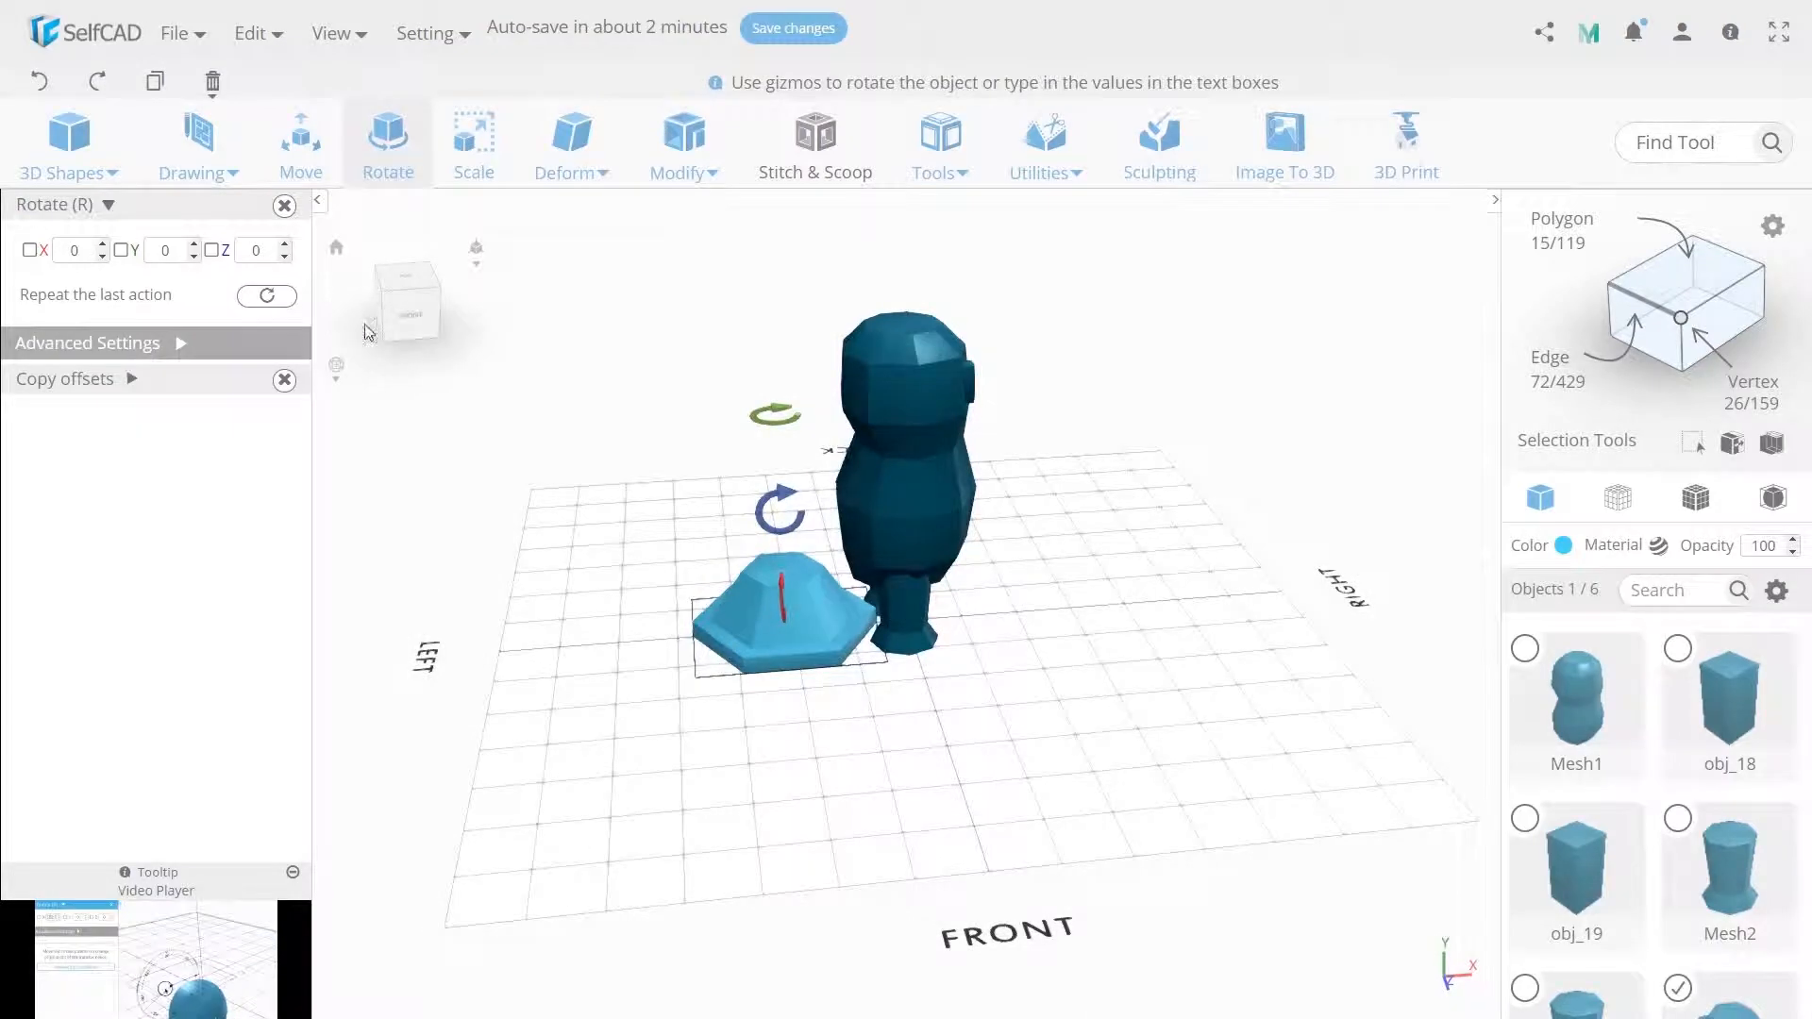
double_click(266, 262)
text(-50)
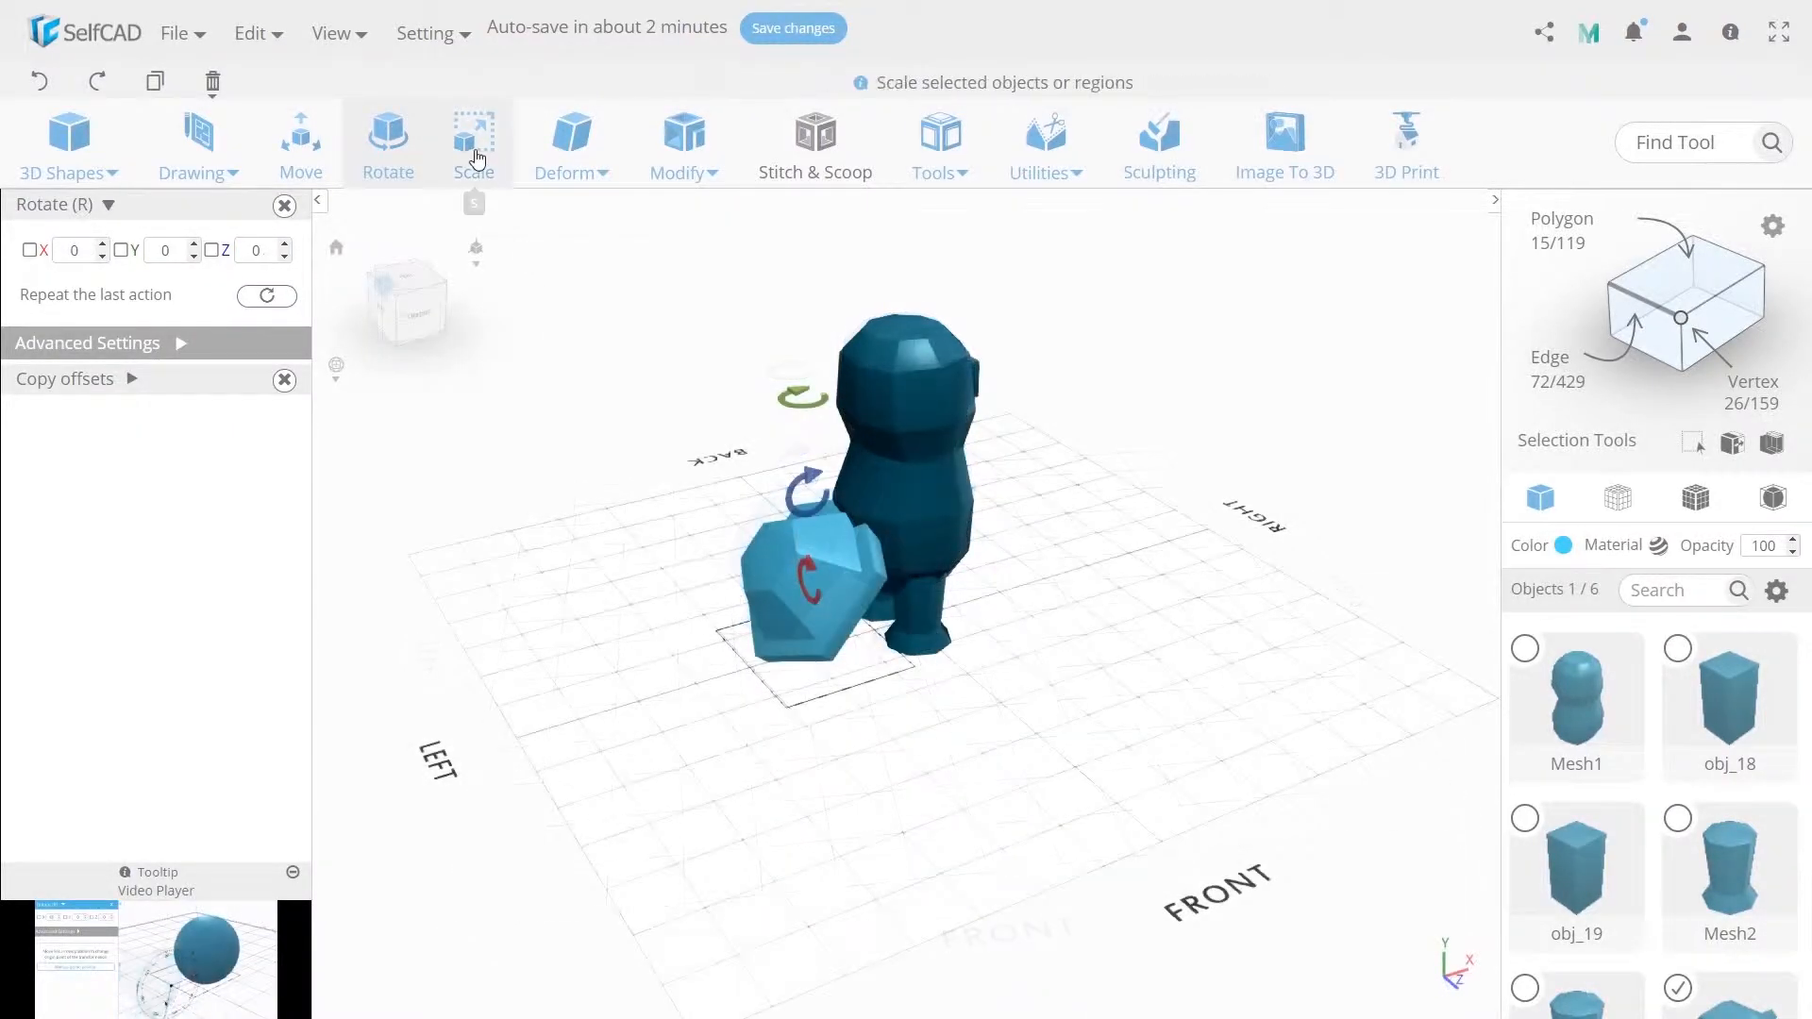
Scale the hexagonal shape up to about 120.
click(475, 151)
double_click(260, 253)
text(120)
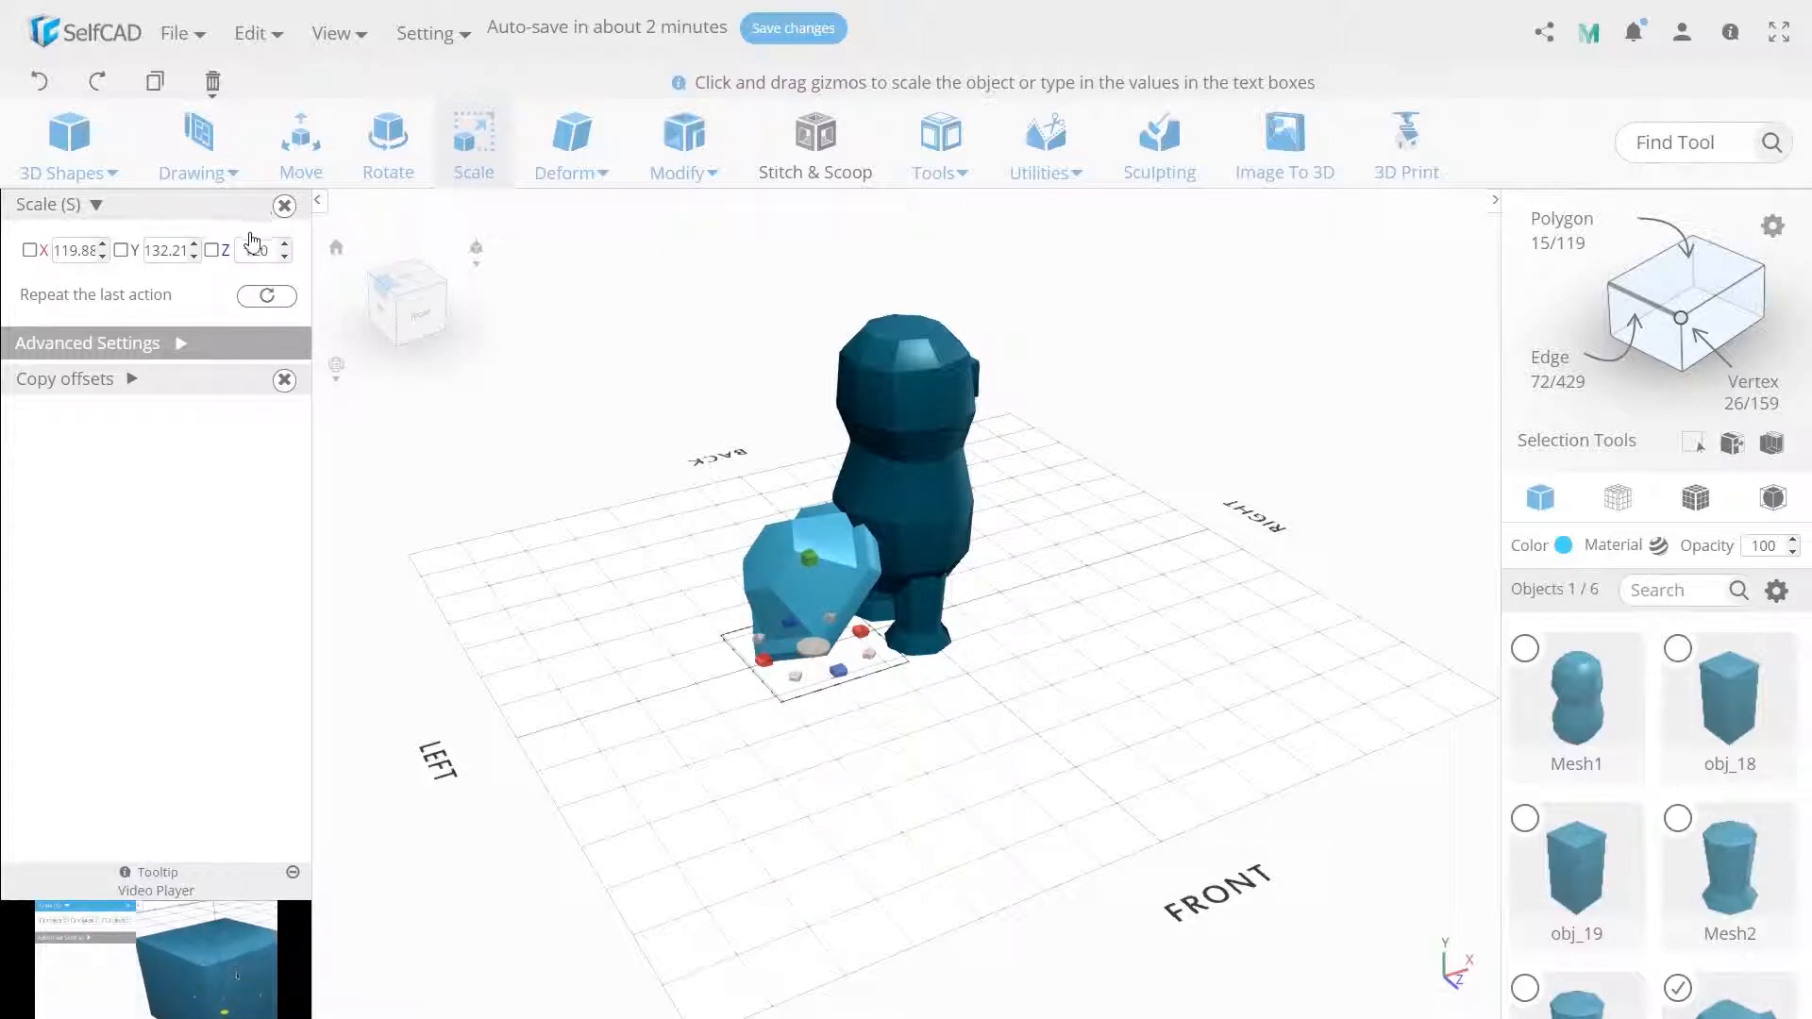
Raise the hexagonal shape upward against the figure's back.
click(294, 173)
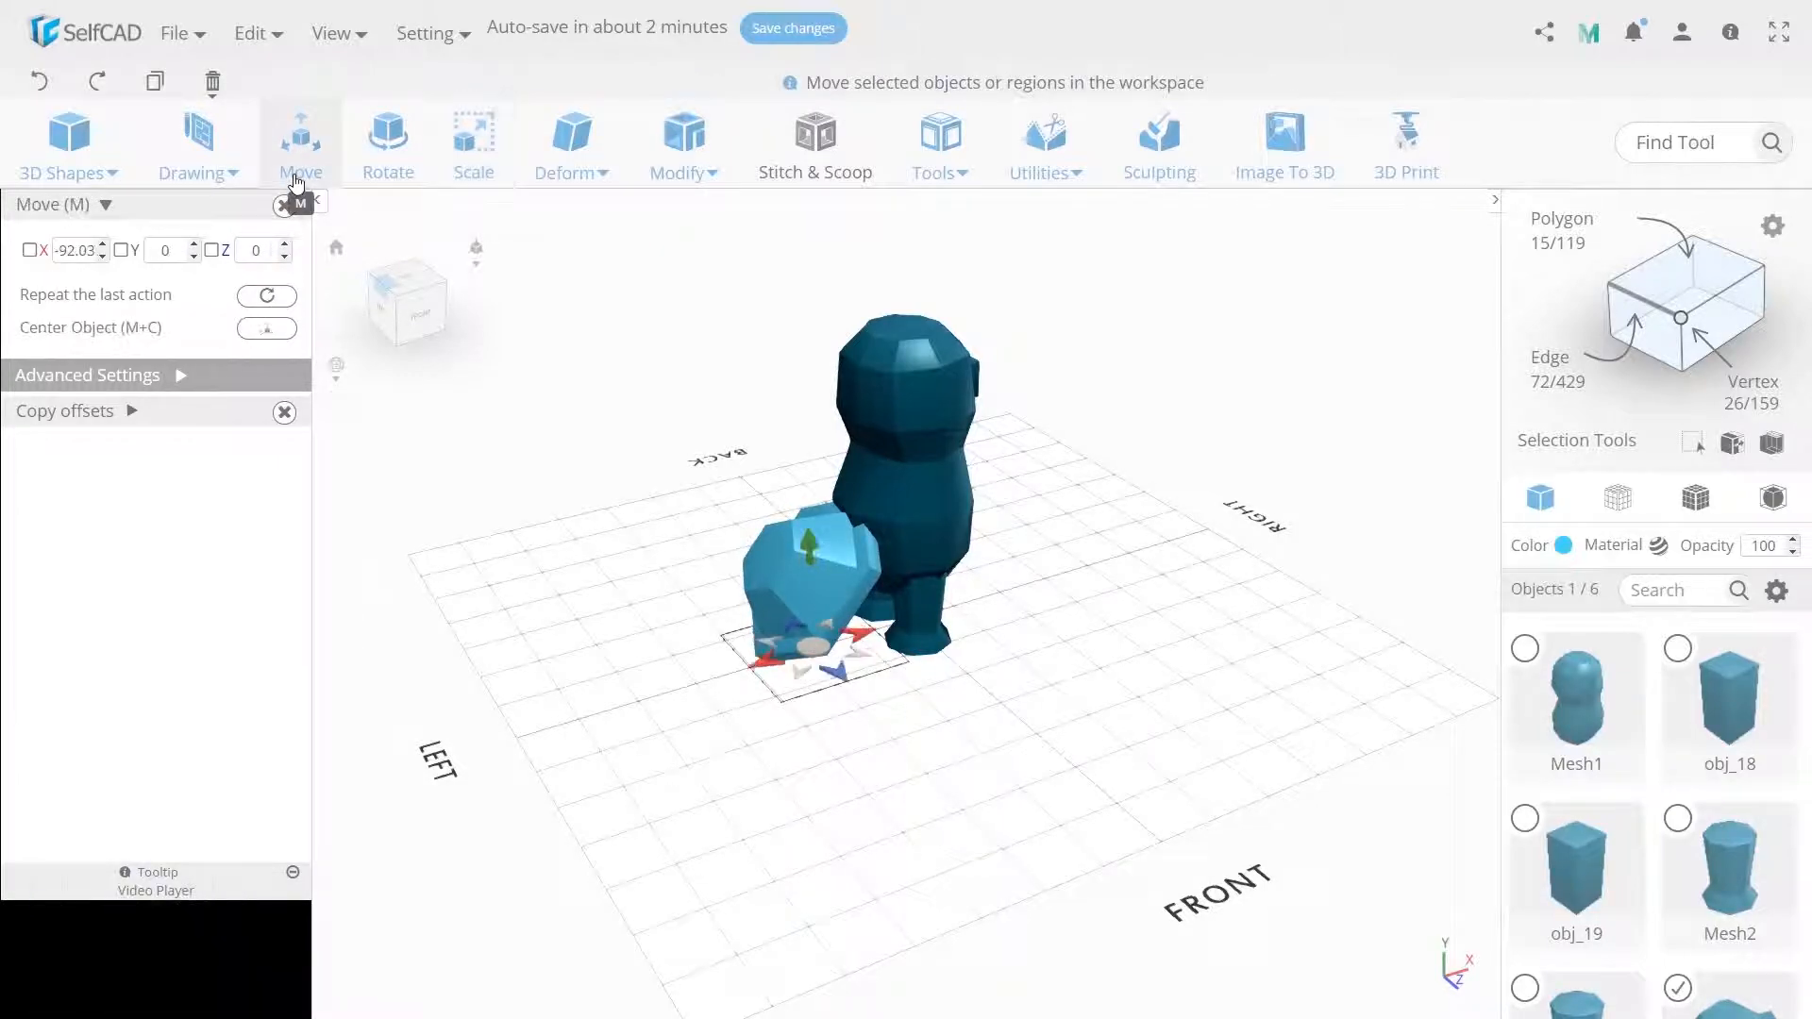
drag(806, 547, 806, 506)
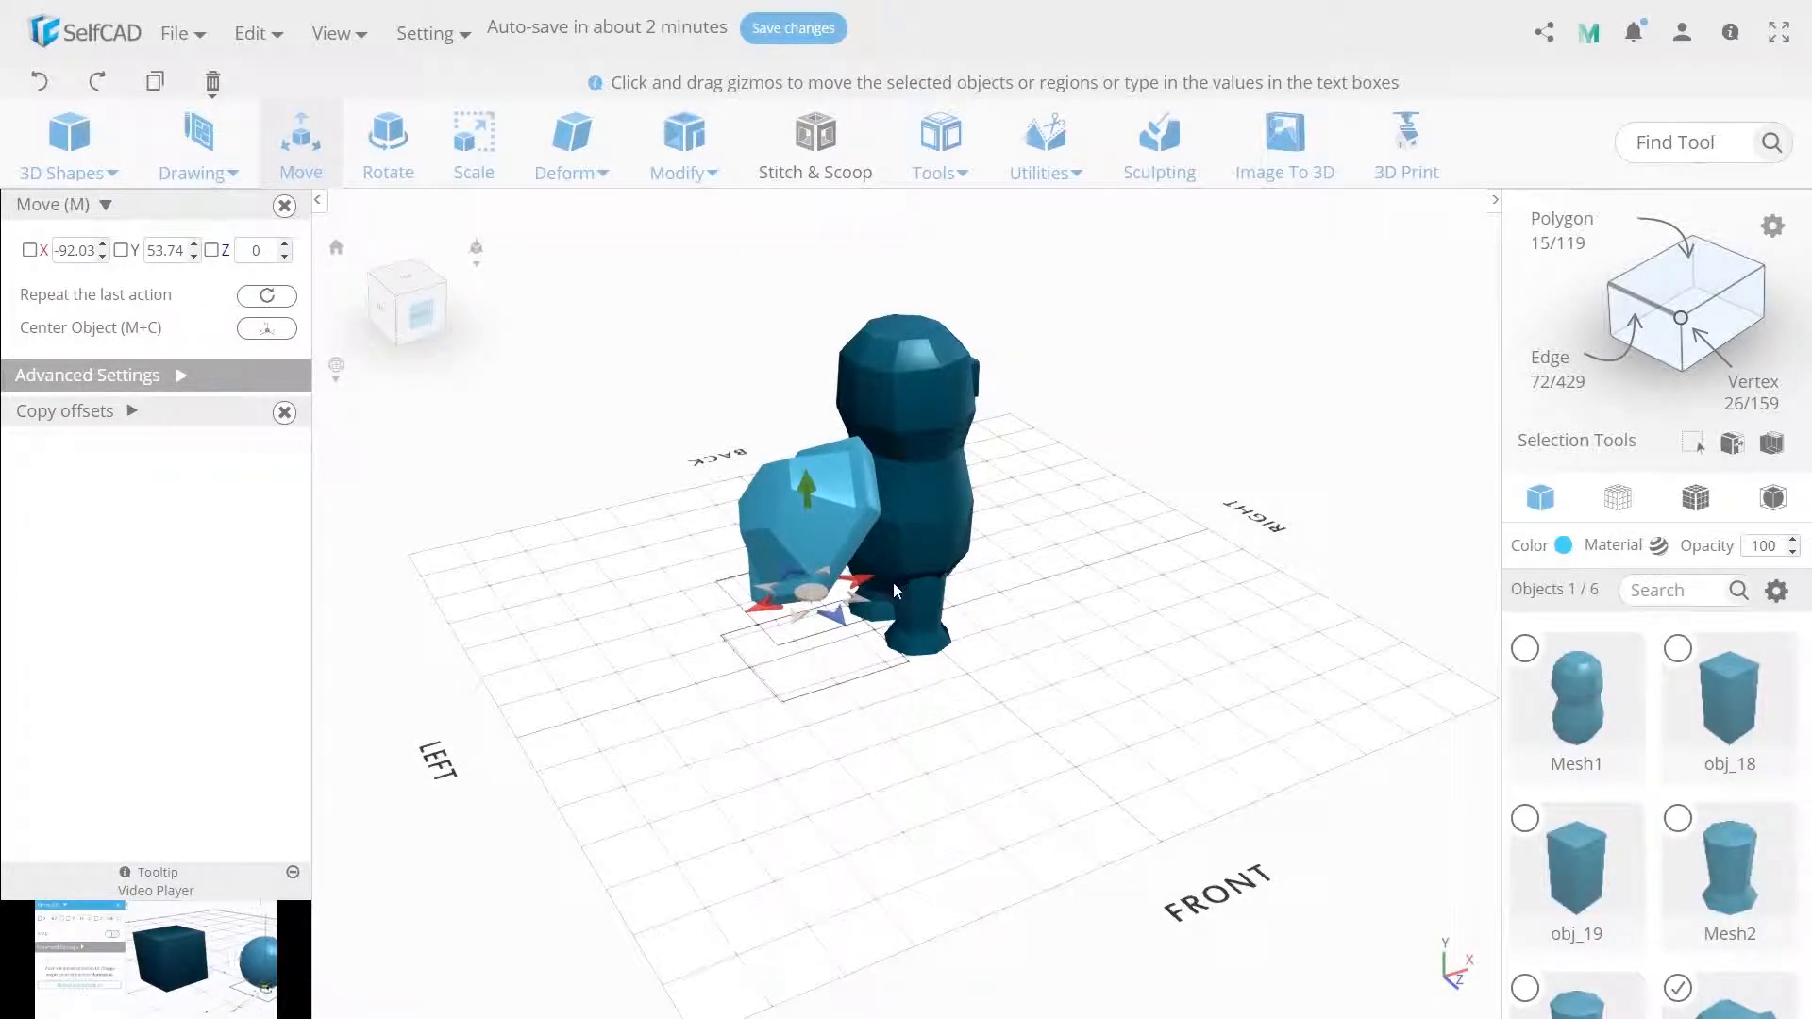
drag(867, 585, 902, 573)
Rotate the hexagonal shape by -25 around Z.
click(388, 151)
double_click(265, 249)
text(-45)
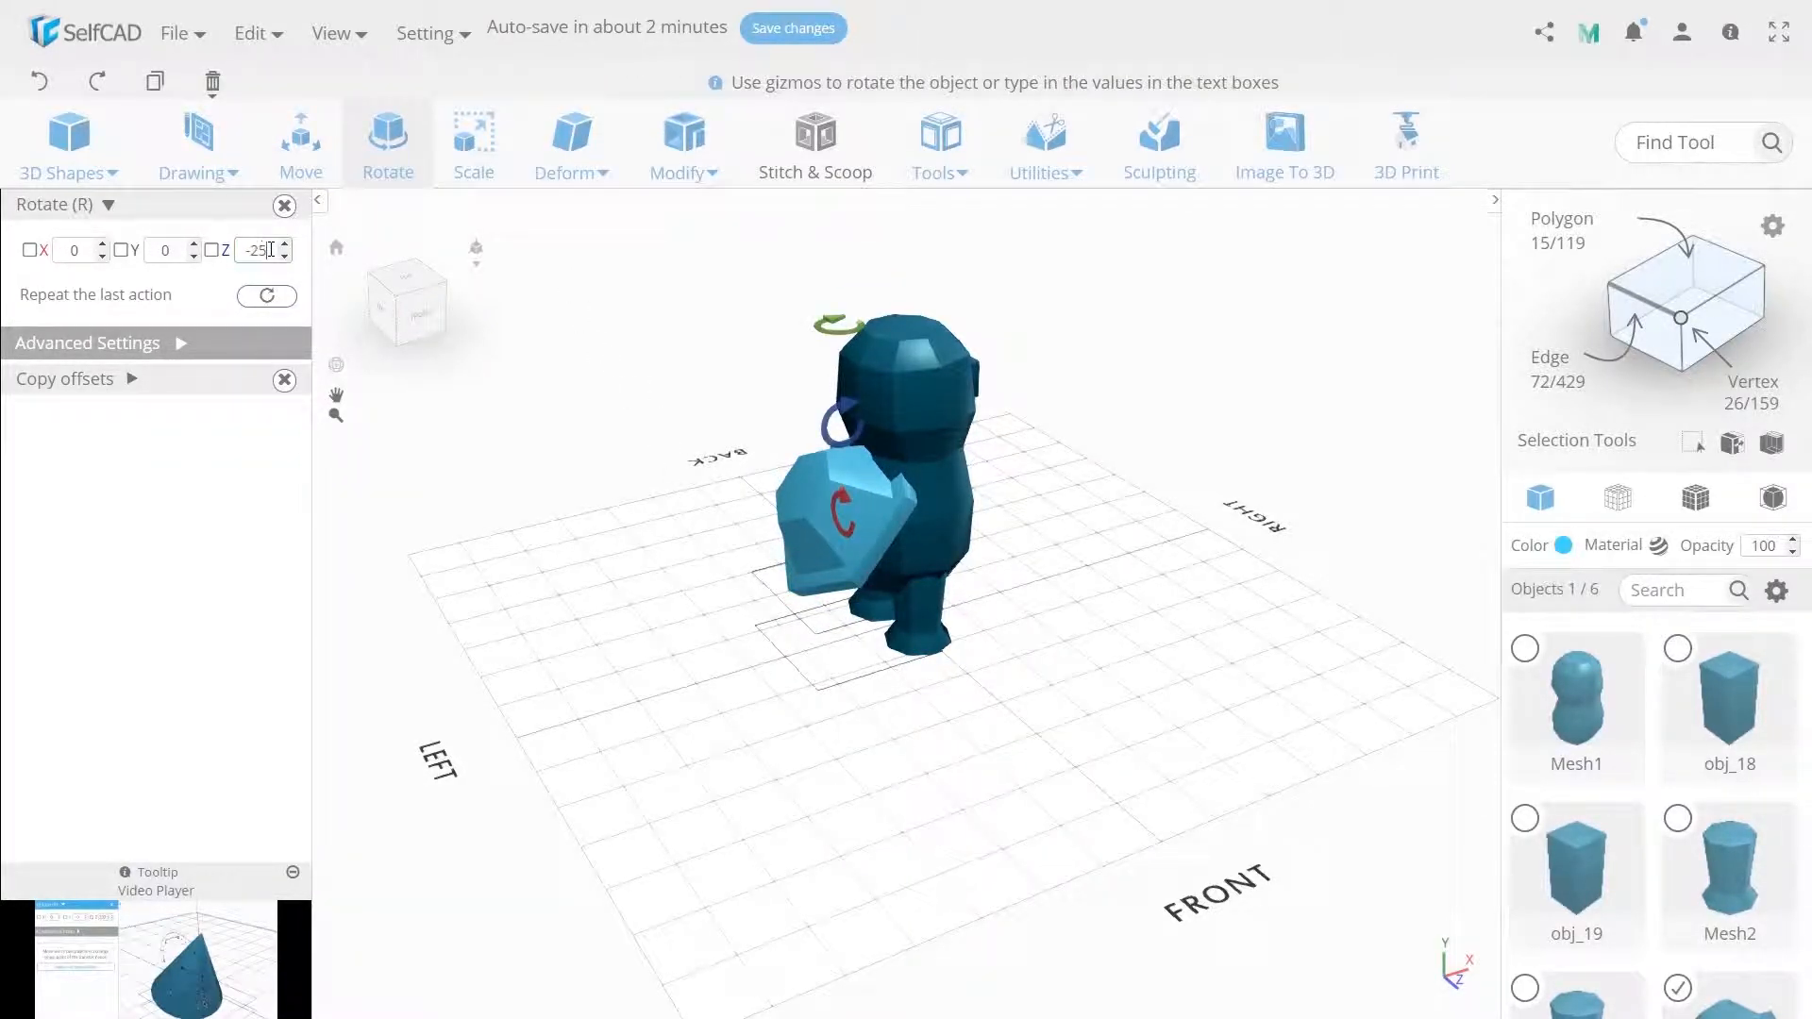
key(Return)
click(299, 151)
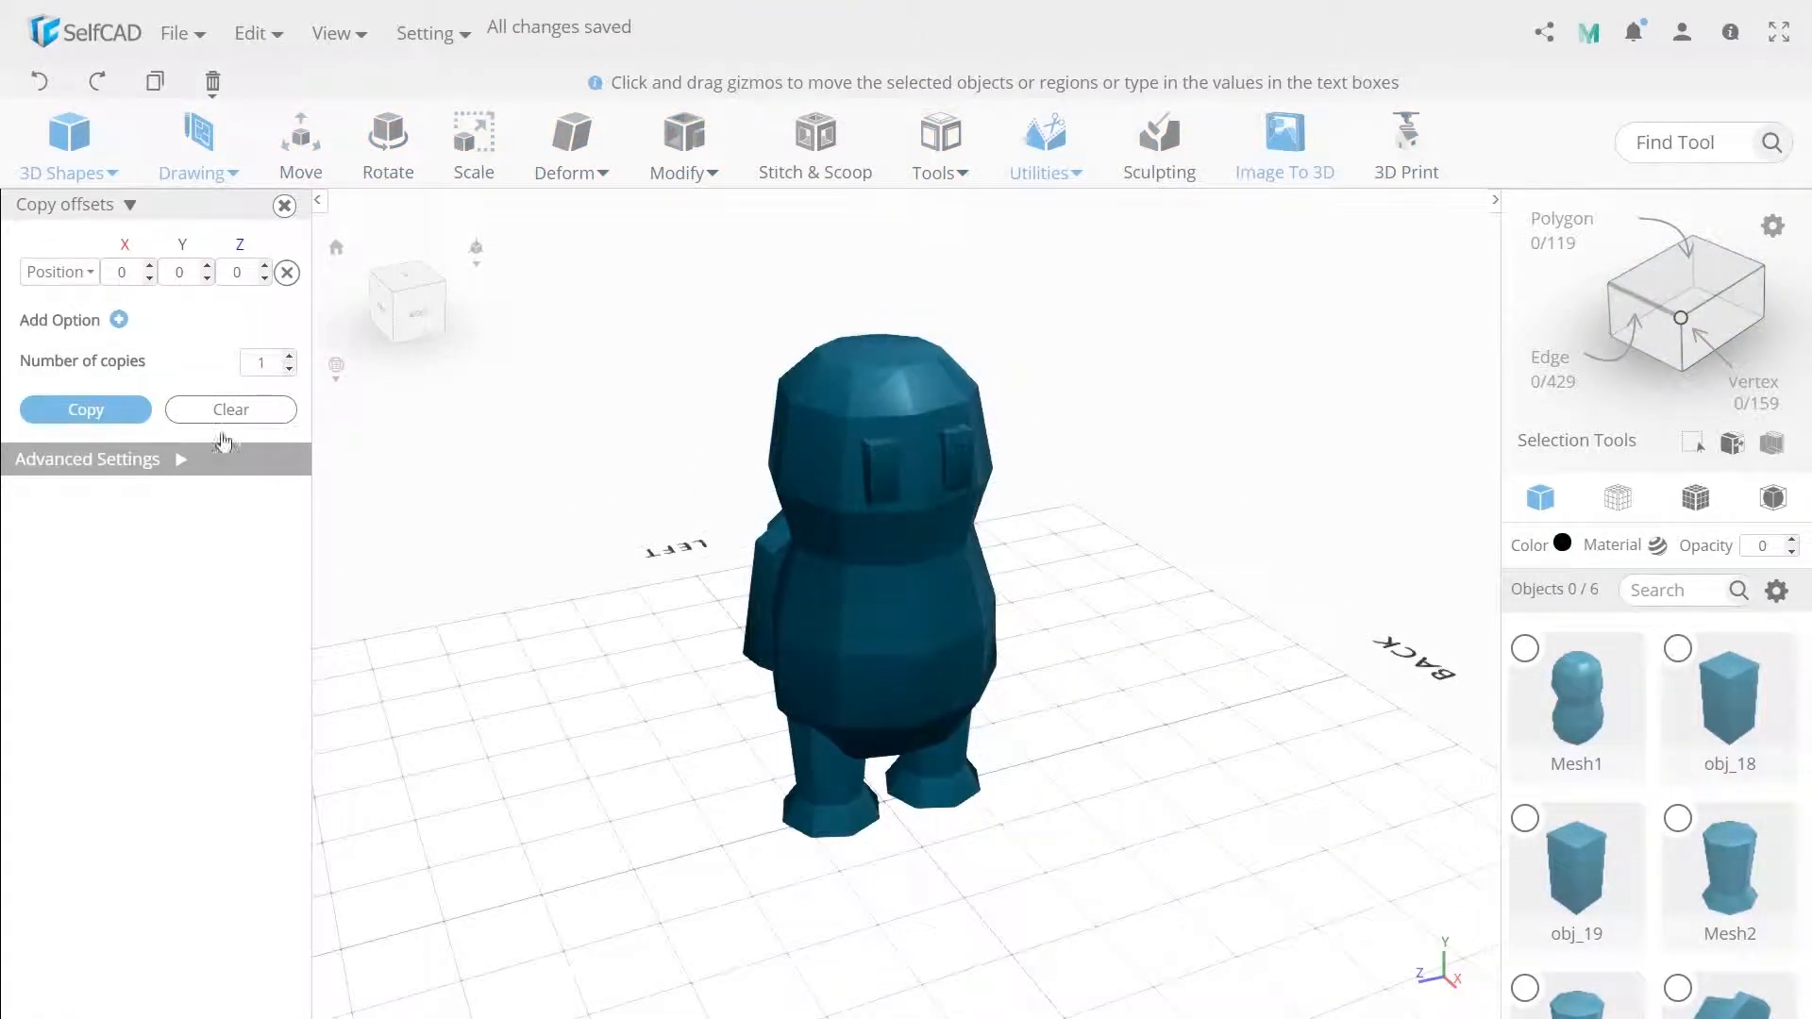
Add a cube with width, height and depth of 45 and finalize it.
click(68, 142)
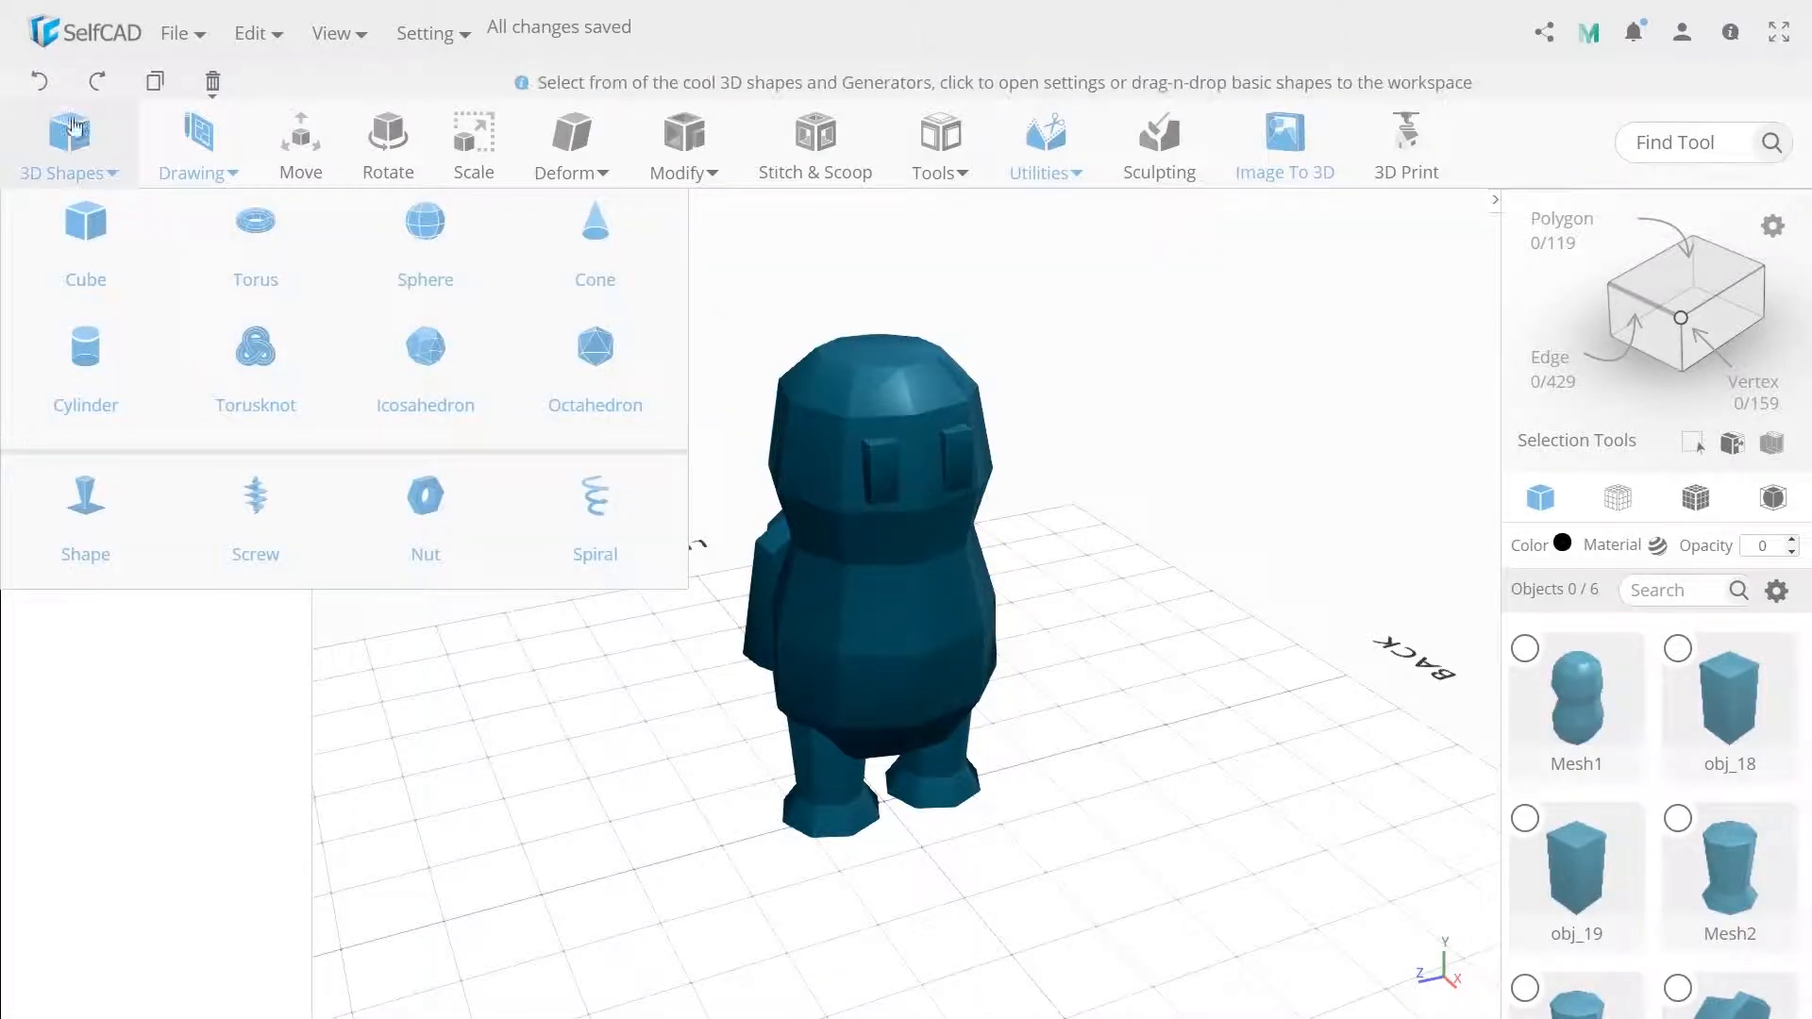
click(38, 250)
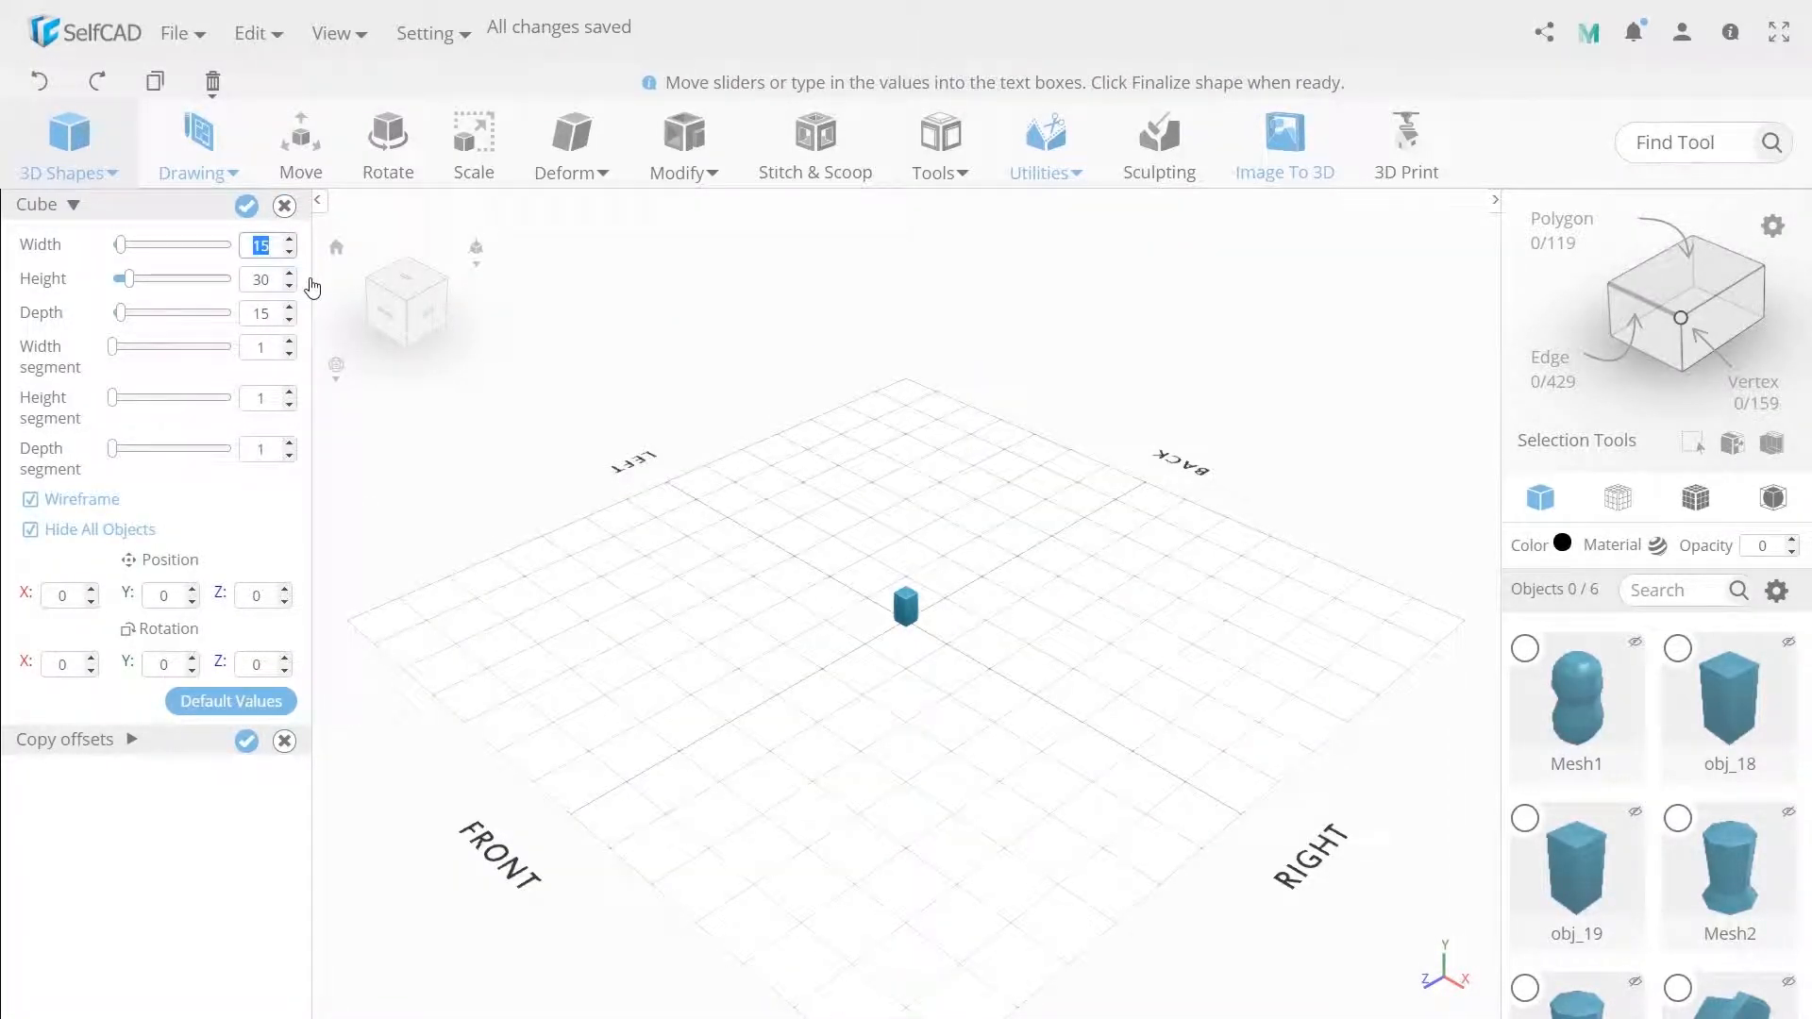
key(Return)
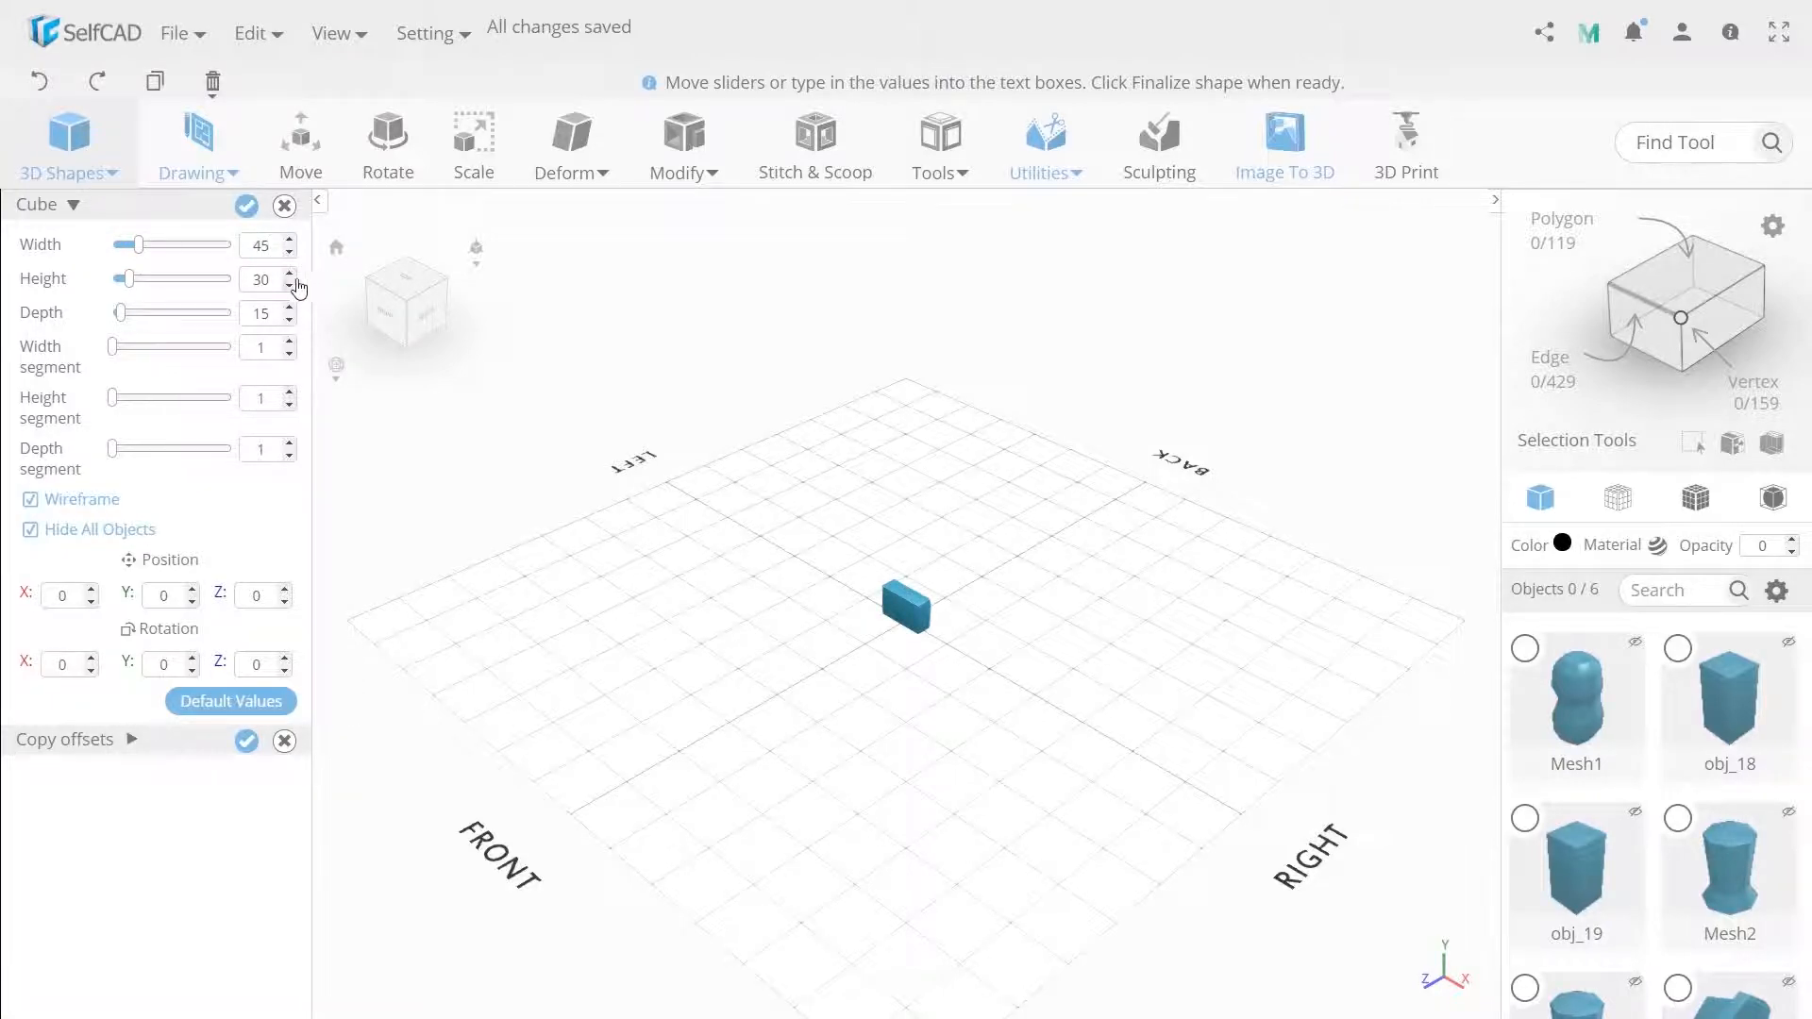
key(Return)
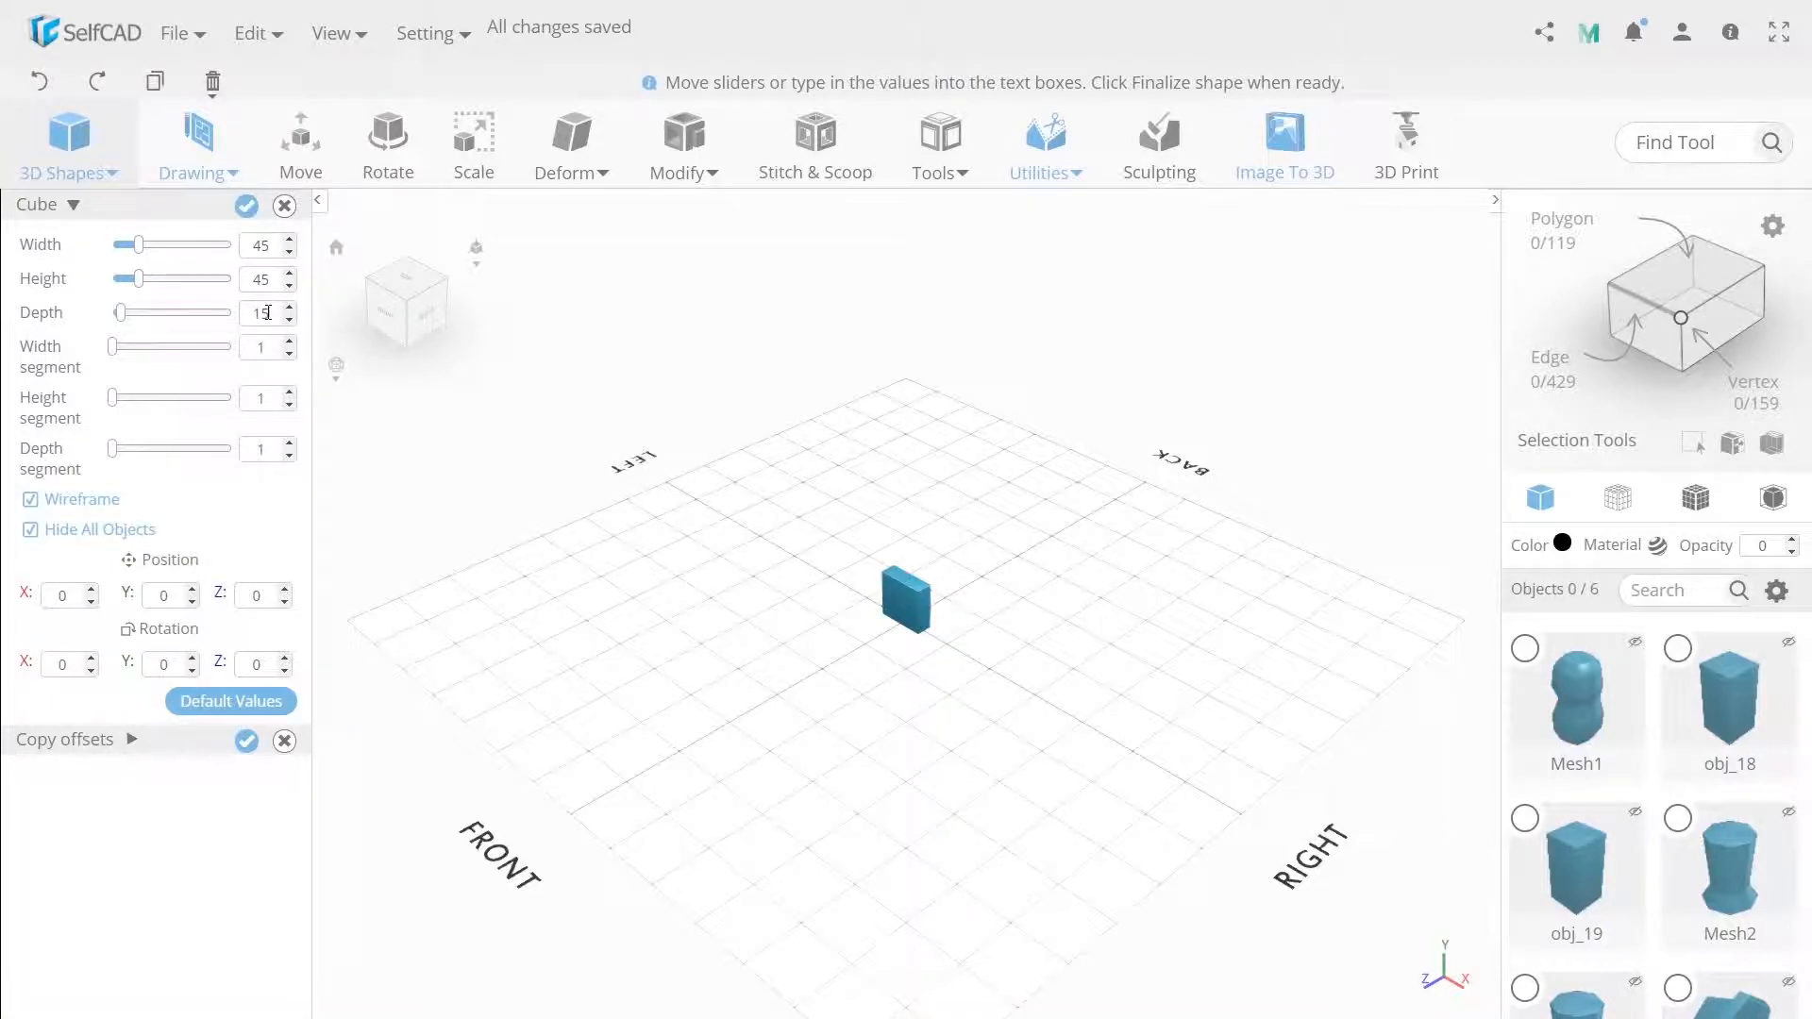
text(45)
key(Return)
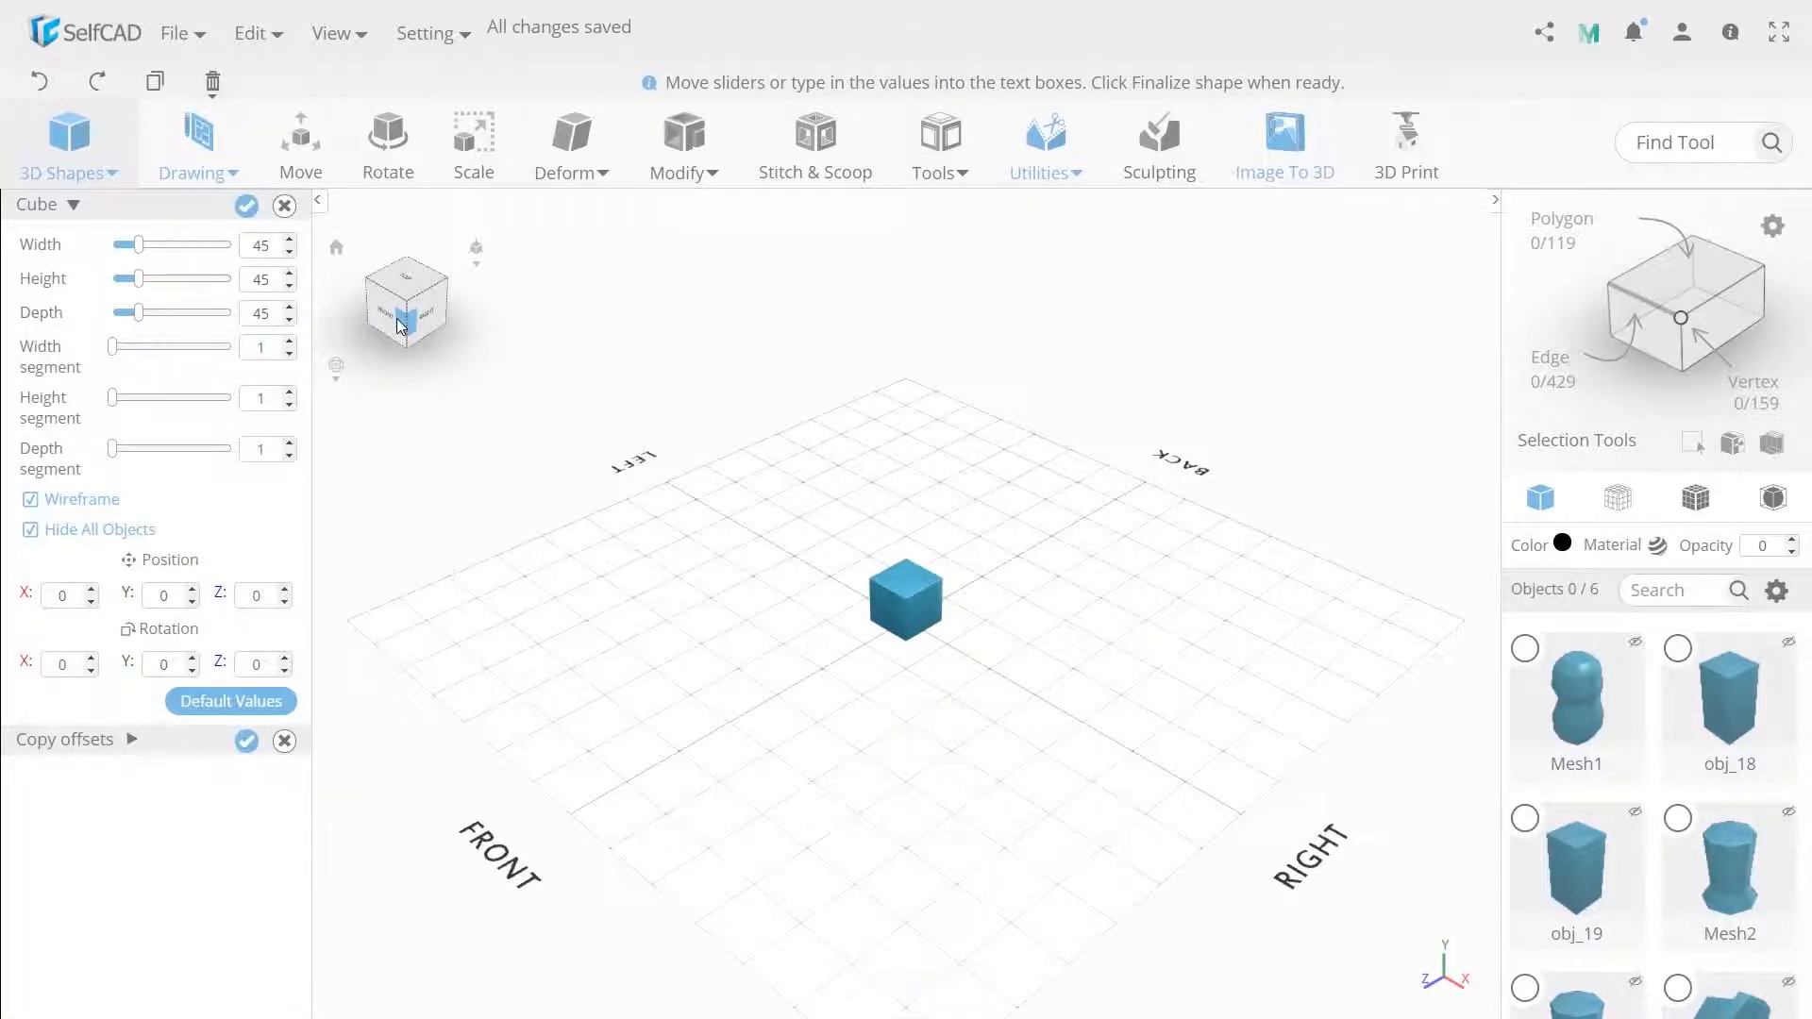
click(247, 205)
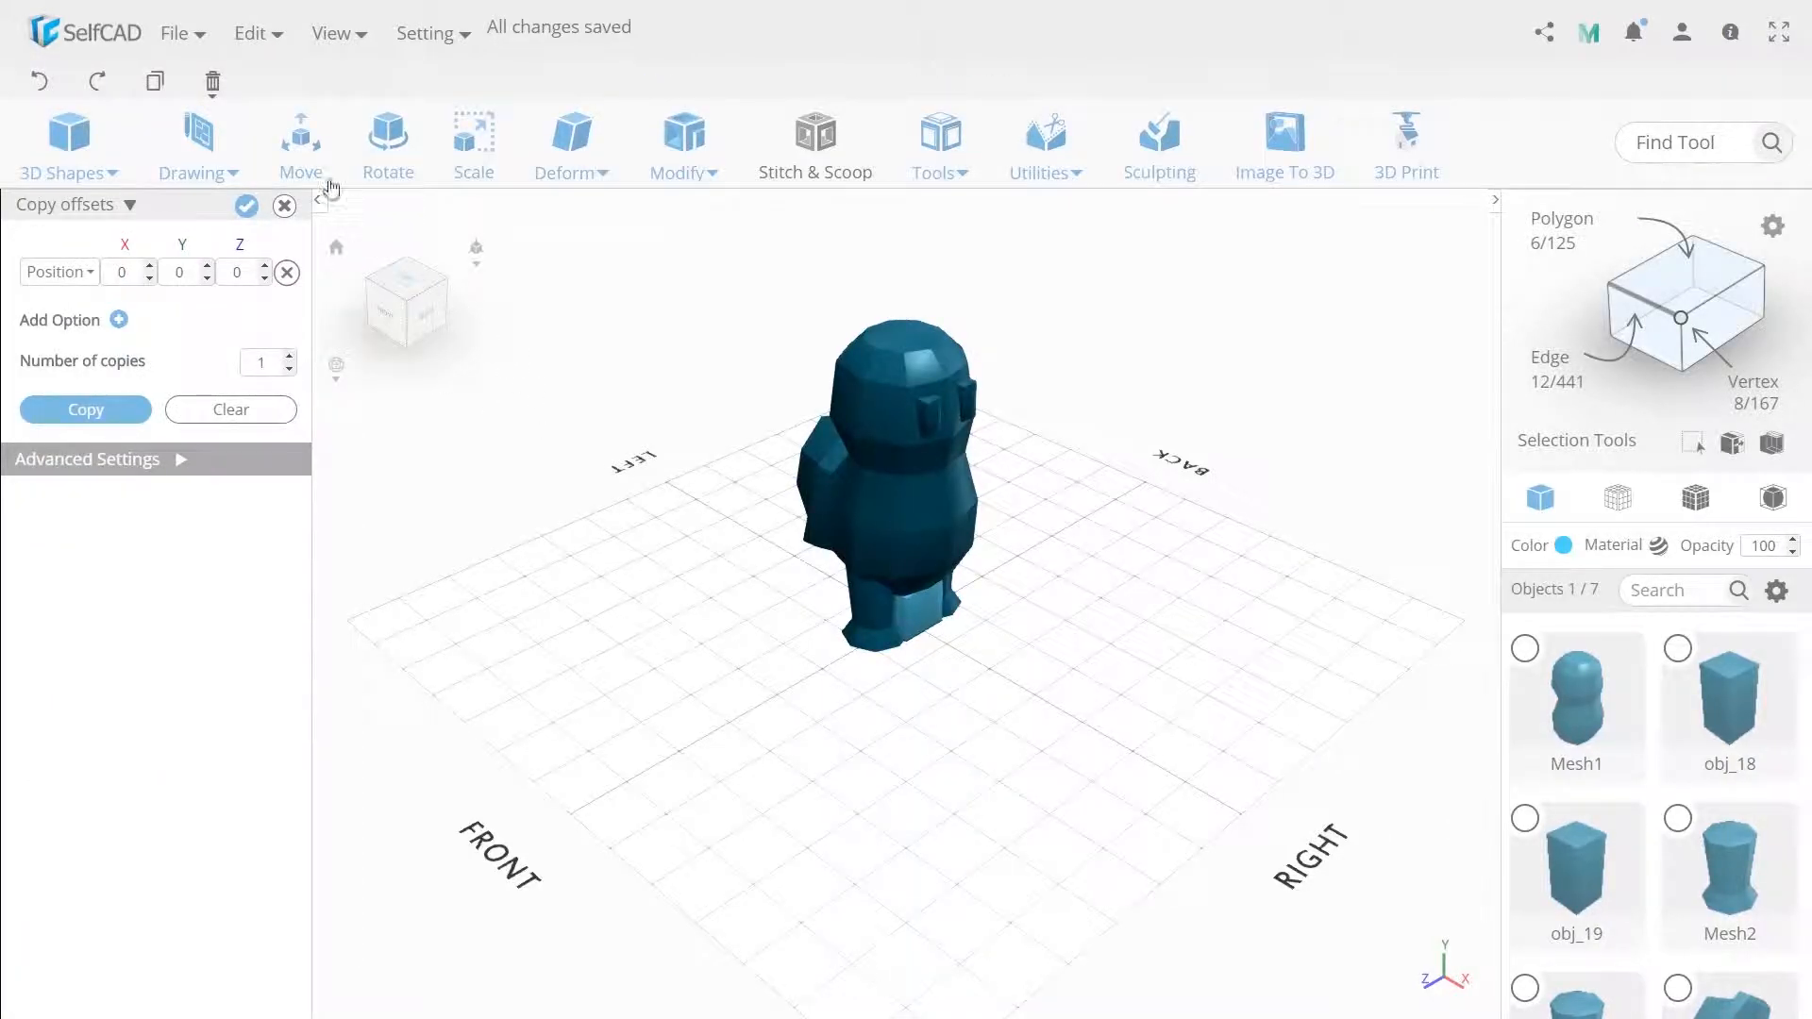
click(301, 170)
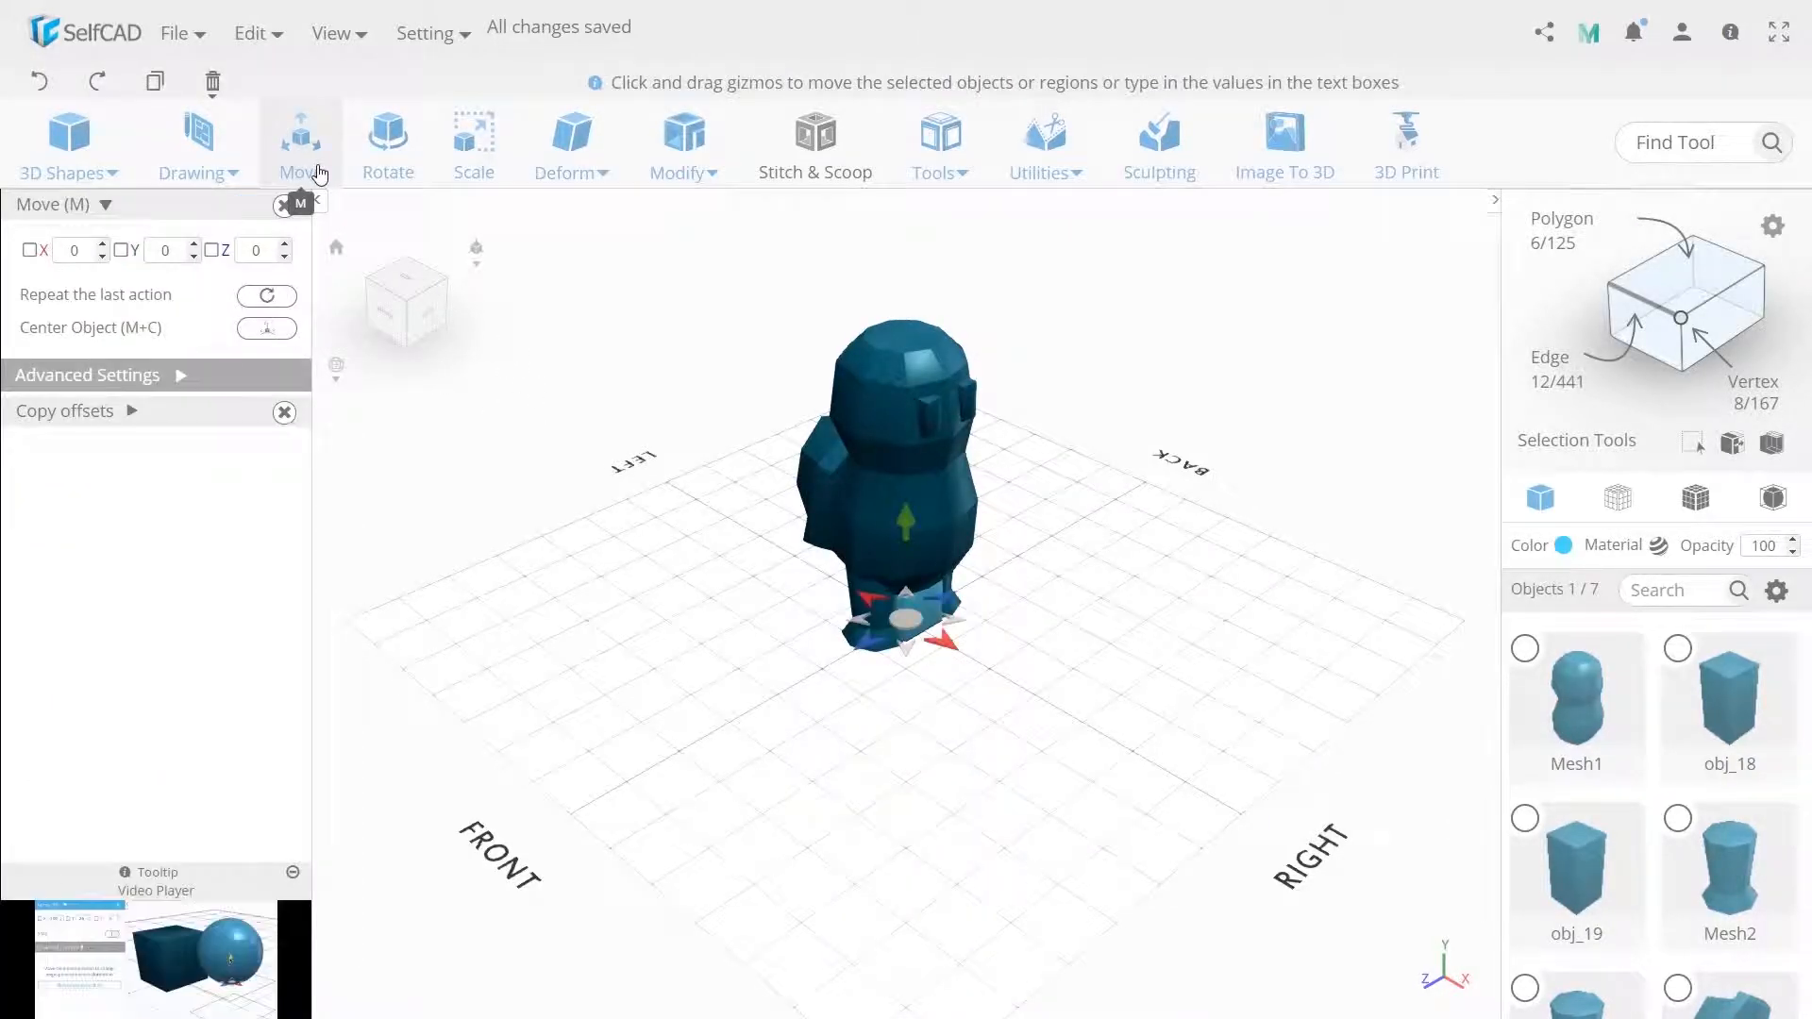
Move the new cube up against the figure's side, setting its Y position to 125.
click(184, 258)
text(1)
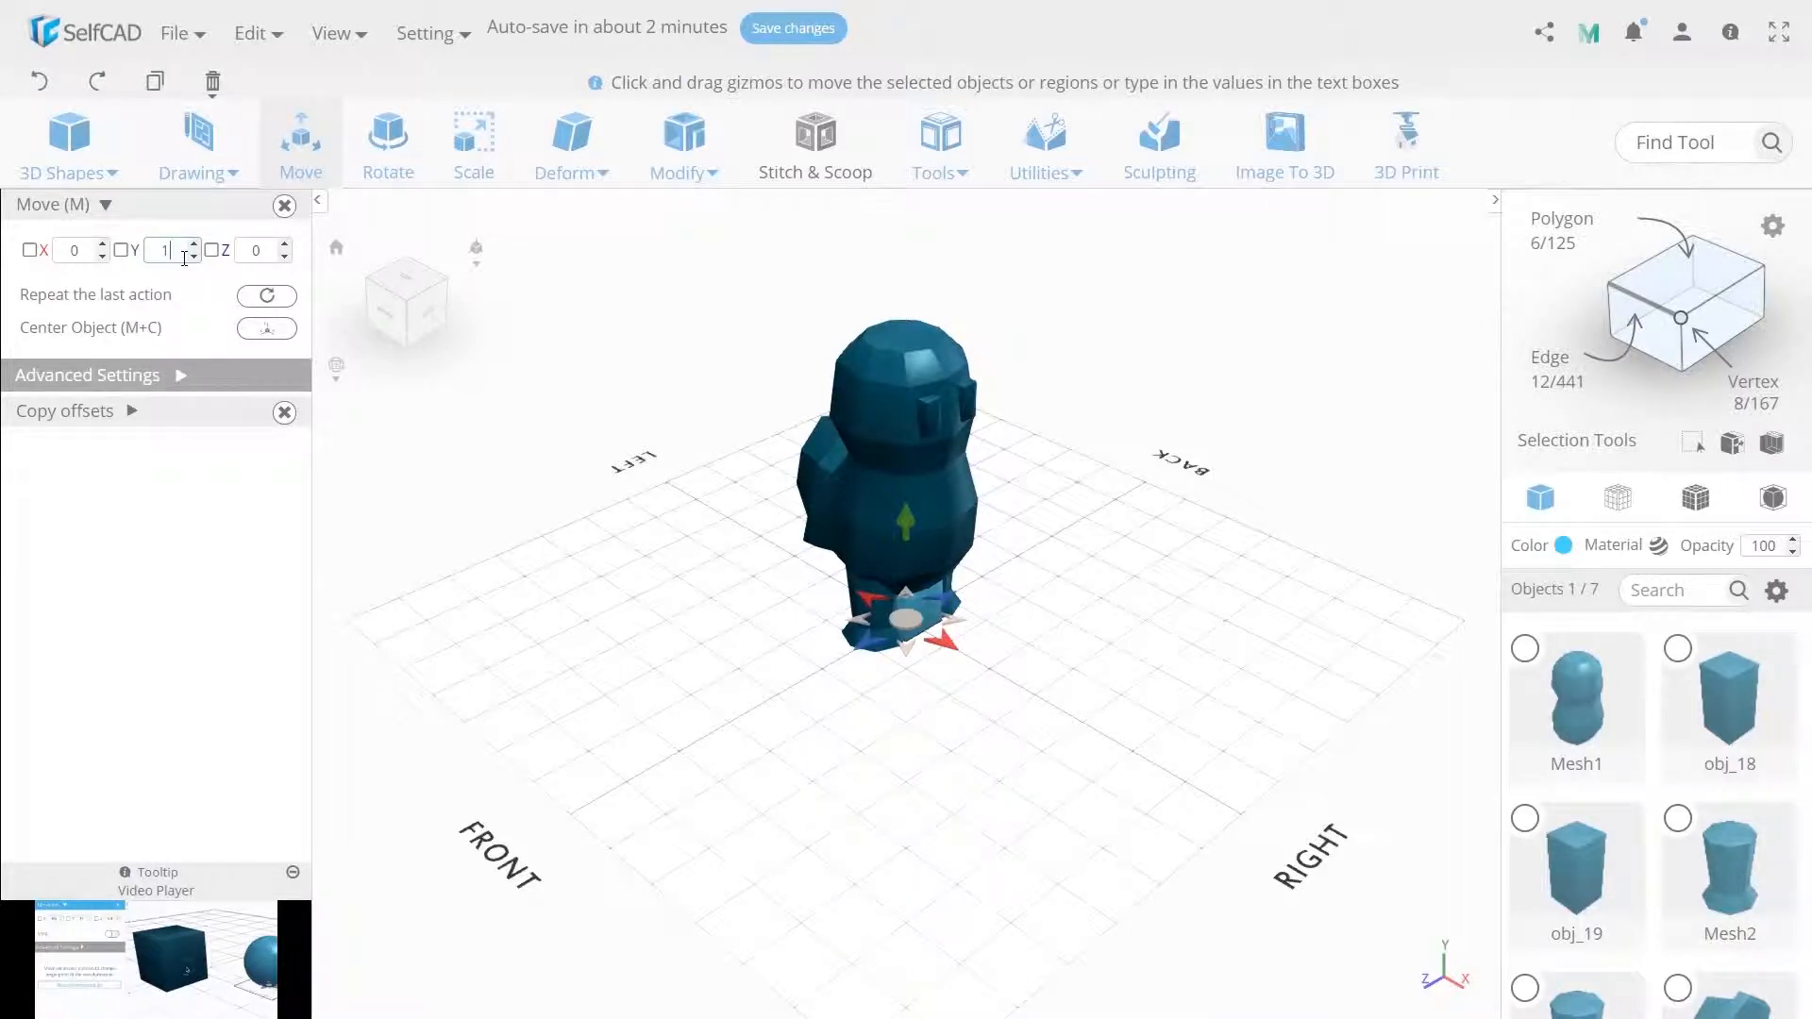
text(00)
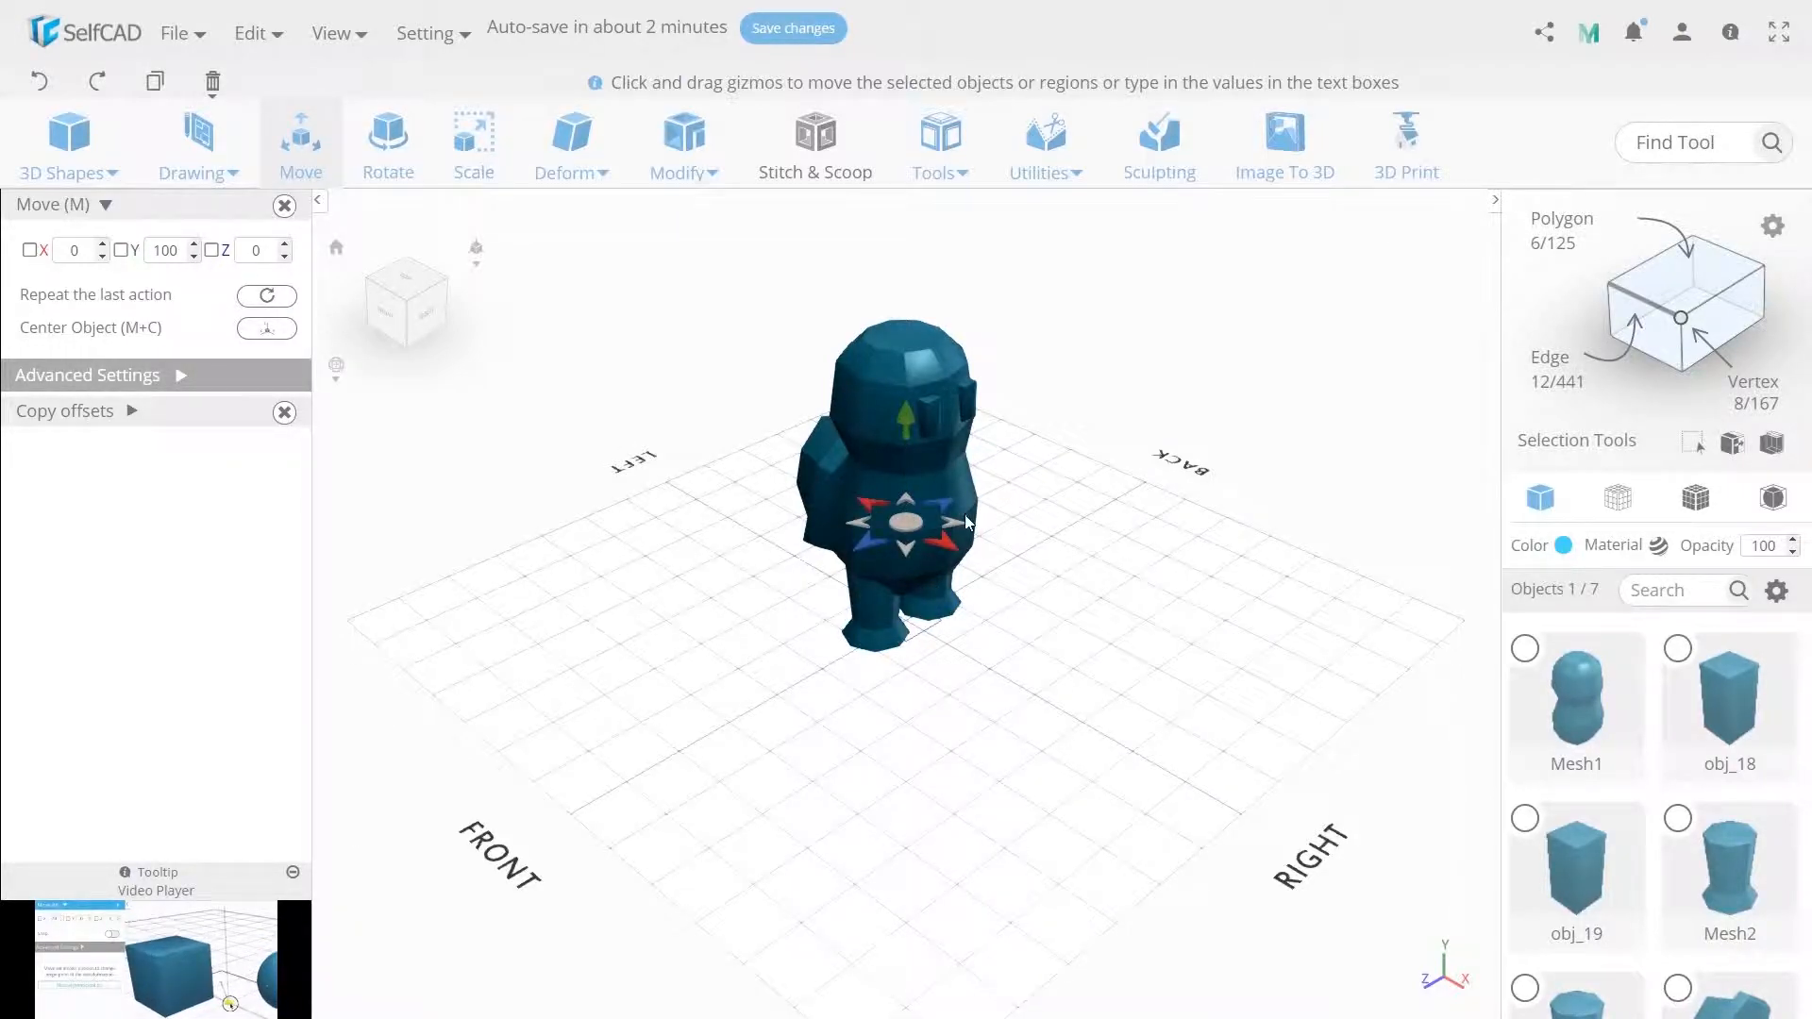
drag(904, 522, 965, 532)
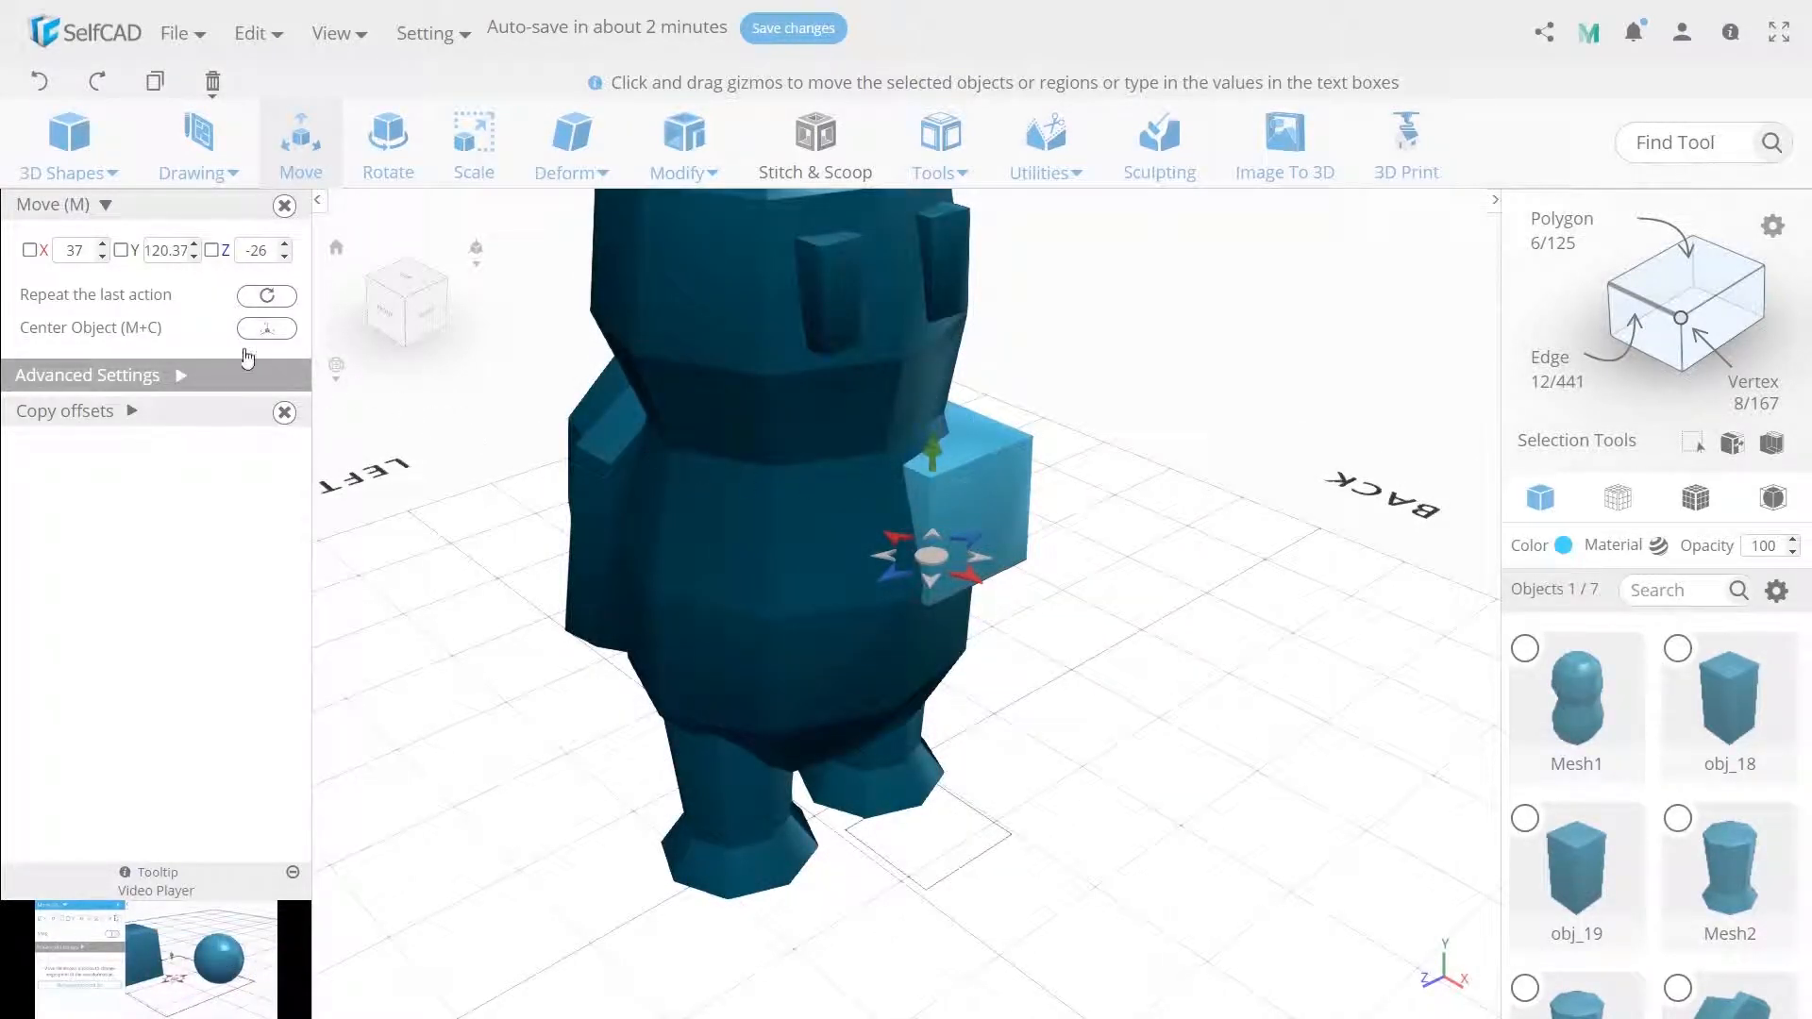
click(170, 250)
text(125)
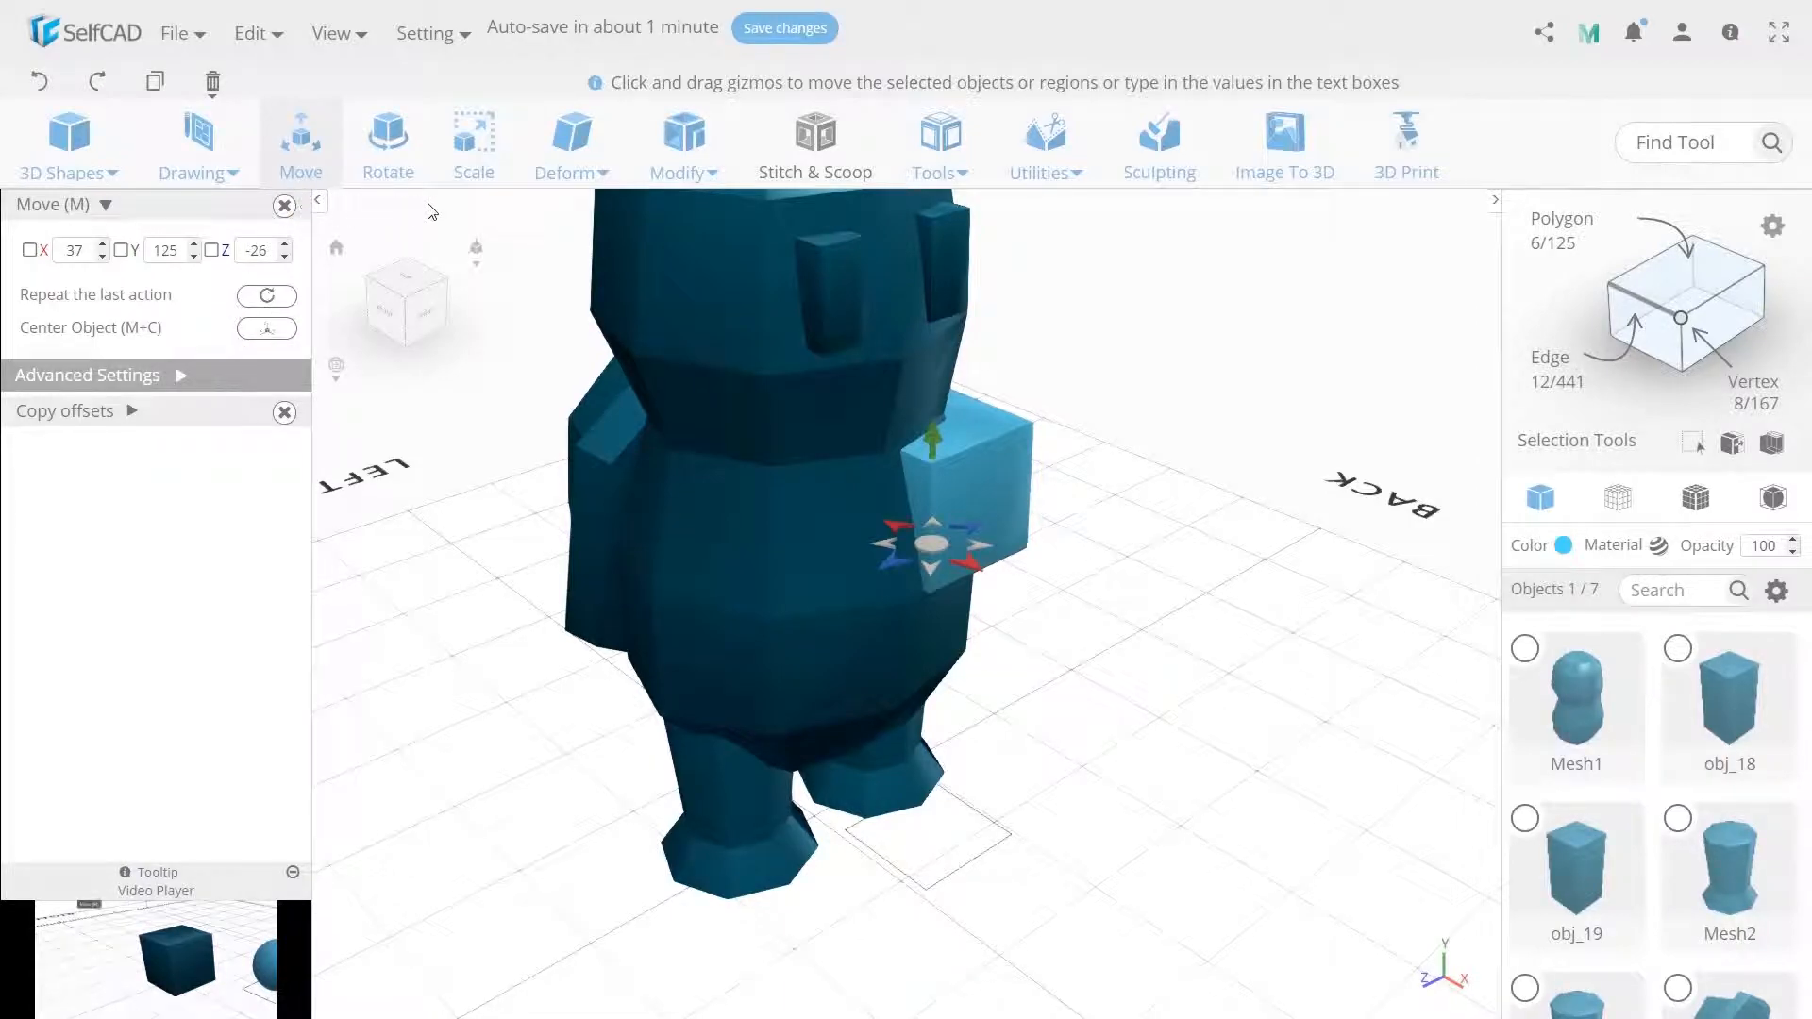
Scale the cube to 25 on both X and Y.
click(474, 143)
right_drag(530, 384, 453, 378)
click(167, 250)
text(25)
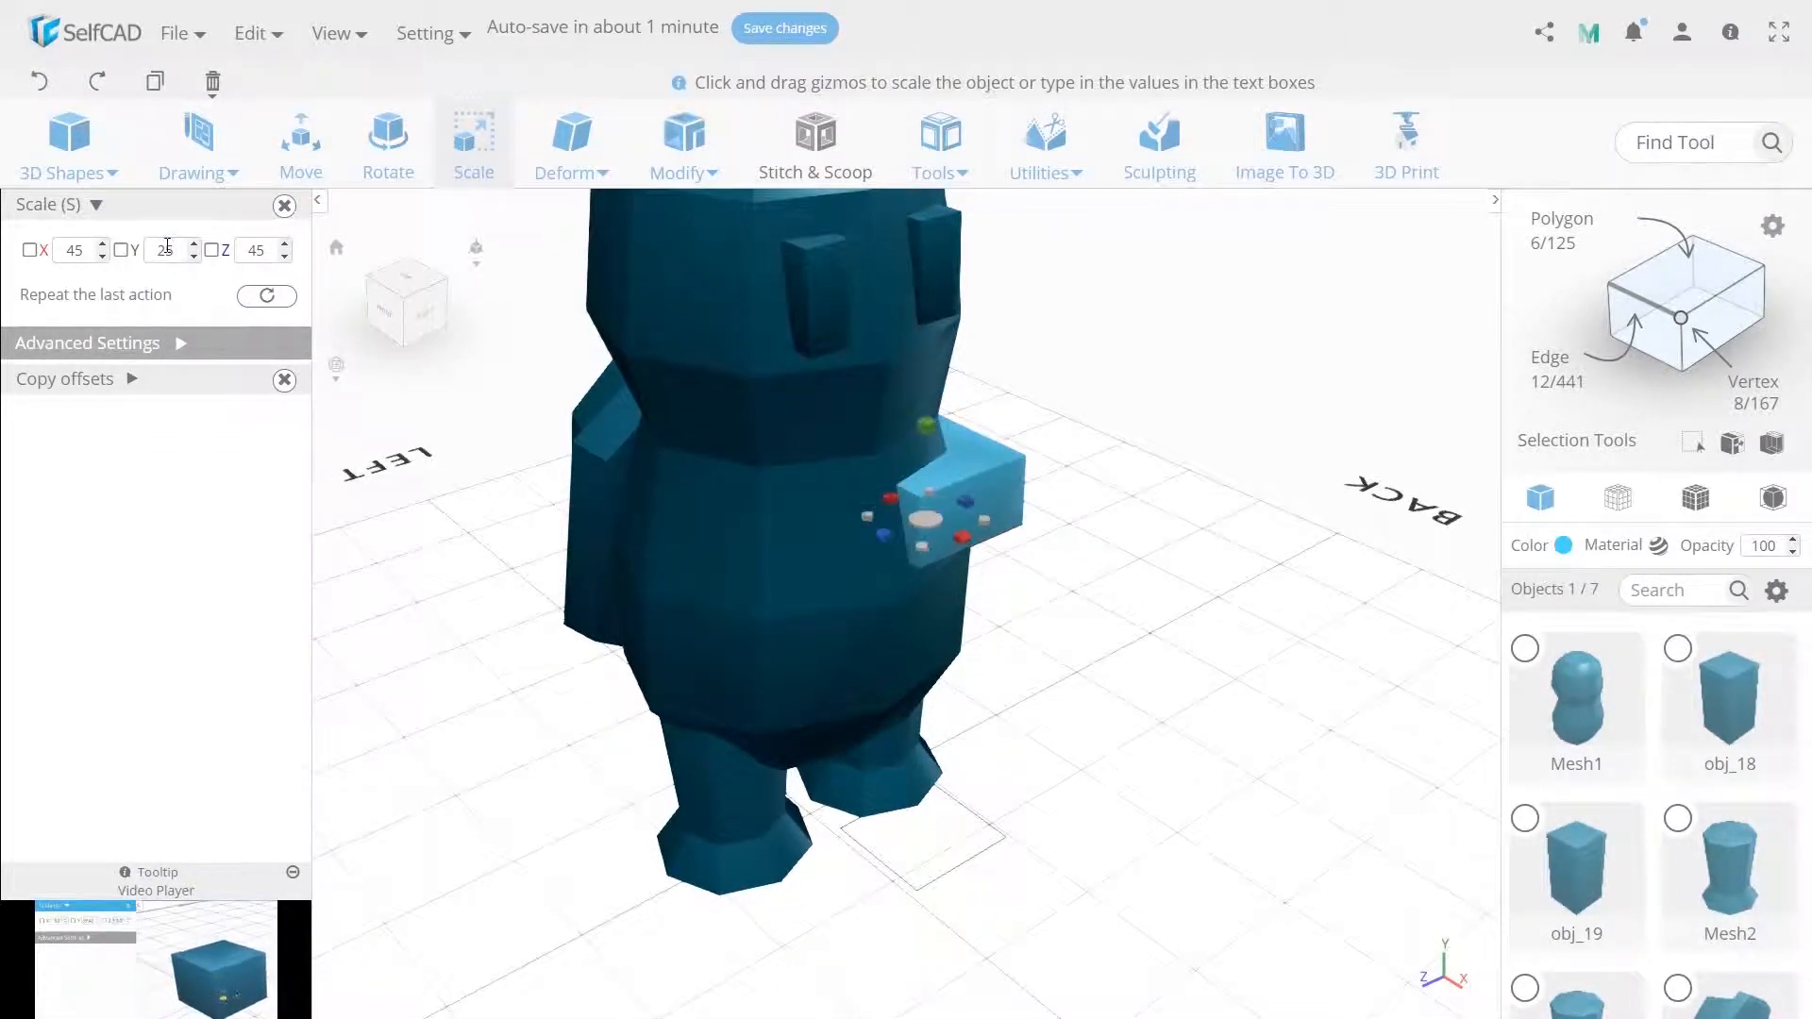
text(25)
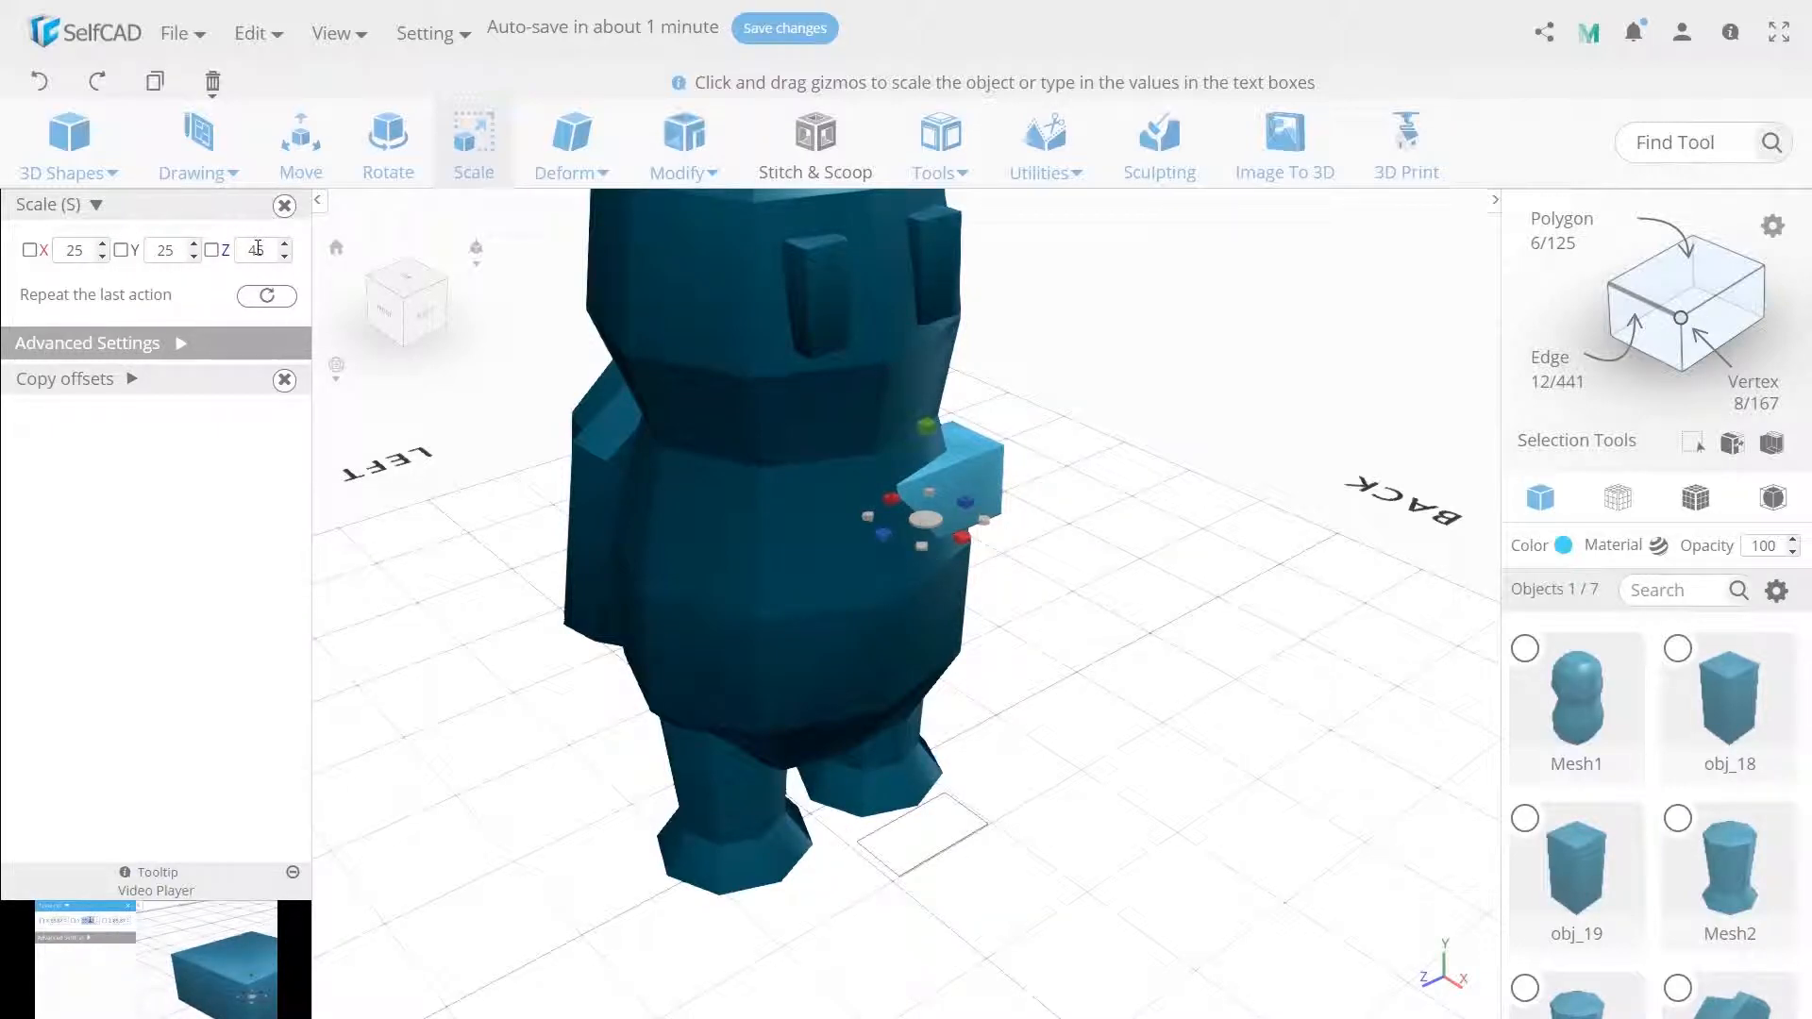
Rotate the cube by -45 around Y.
click(388, 151)
right_drag(491, 291, 535, 373)
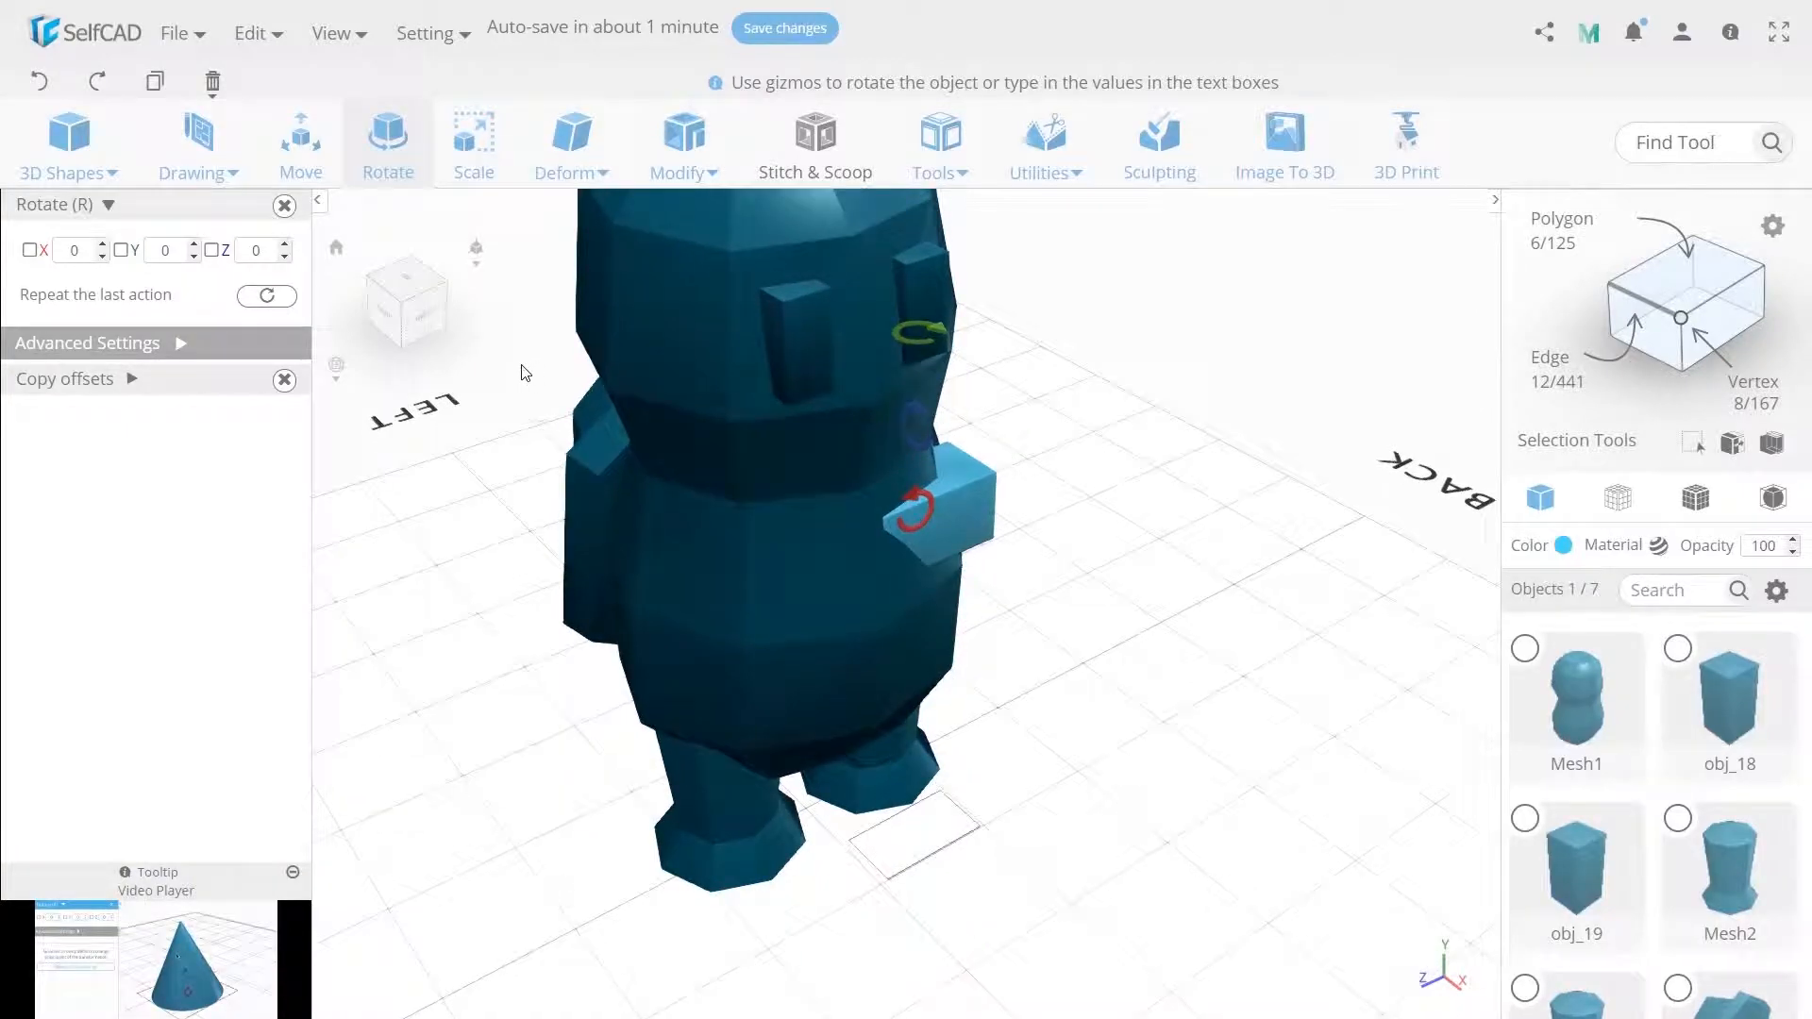
click(174, 251)
text(-45)
key(Return)
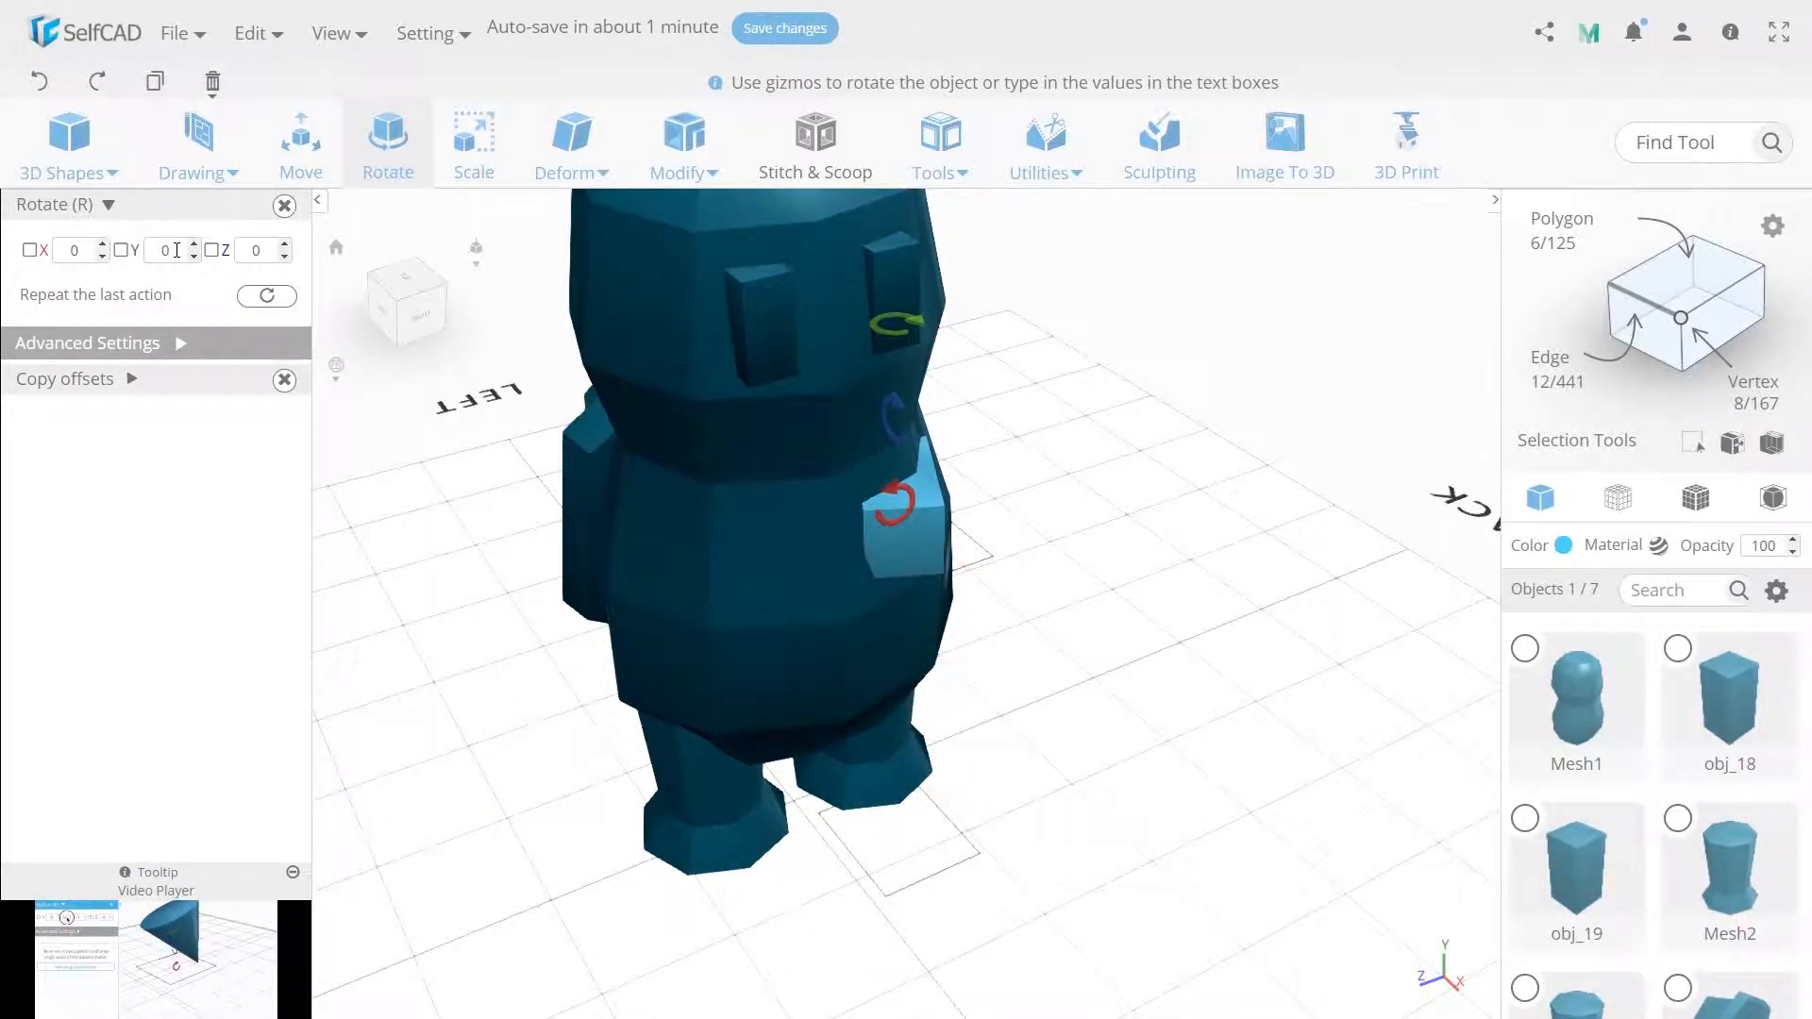
Raise the cube slightly and extrude its outer face by 25.
click(279, 212)
drag(889, 534, 919, 507)
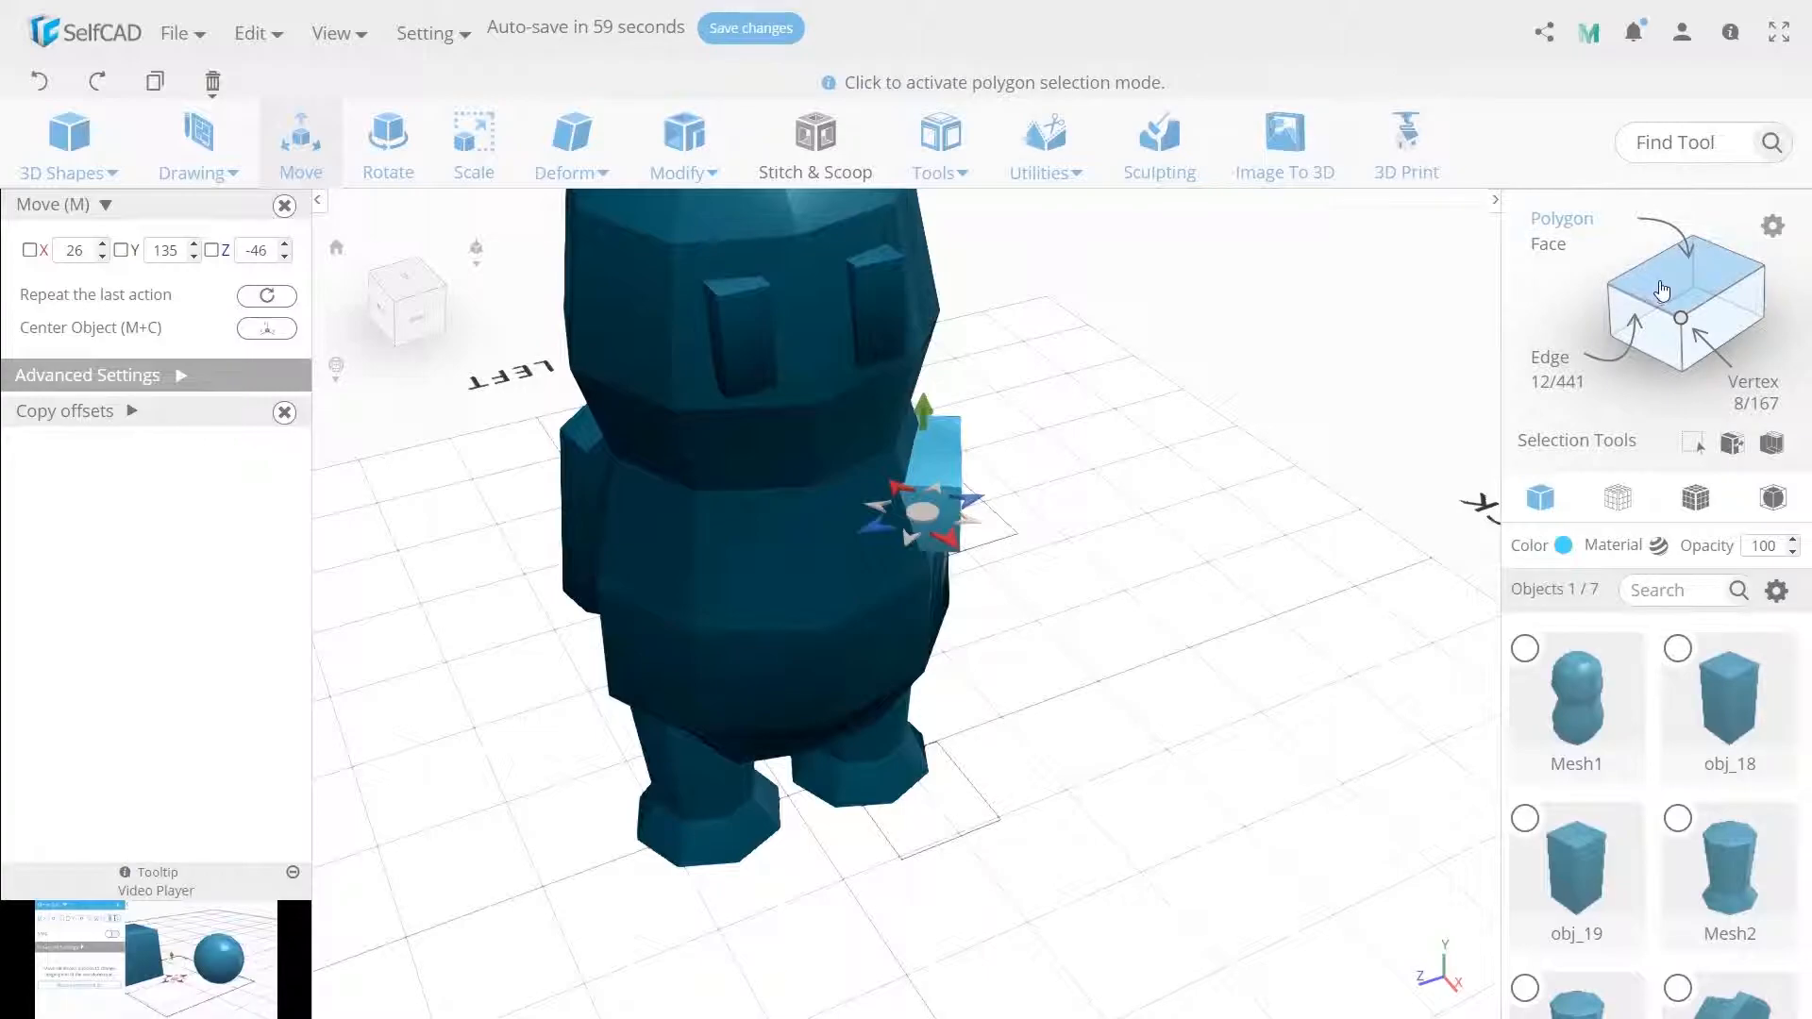
click(938, 535)
mouse_move(686, 159)
click(689, 223)
text(25)
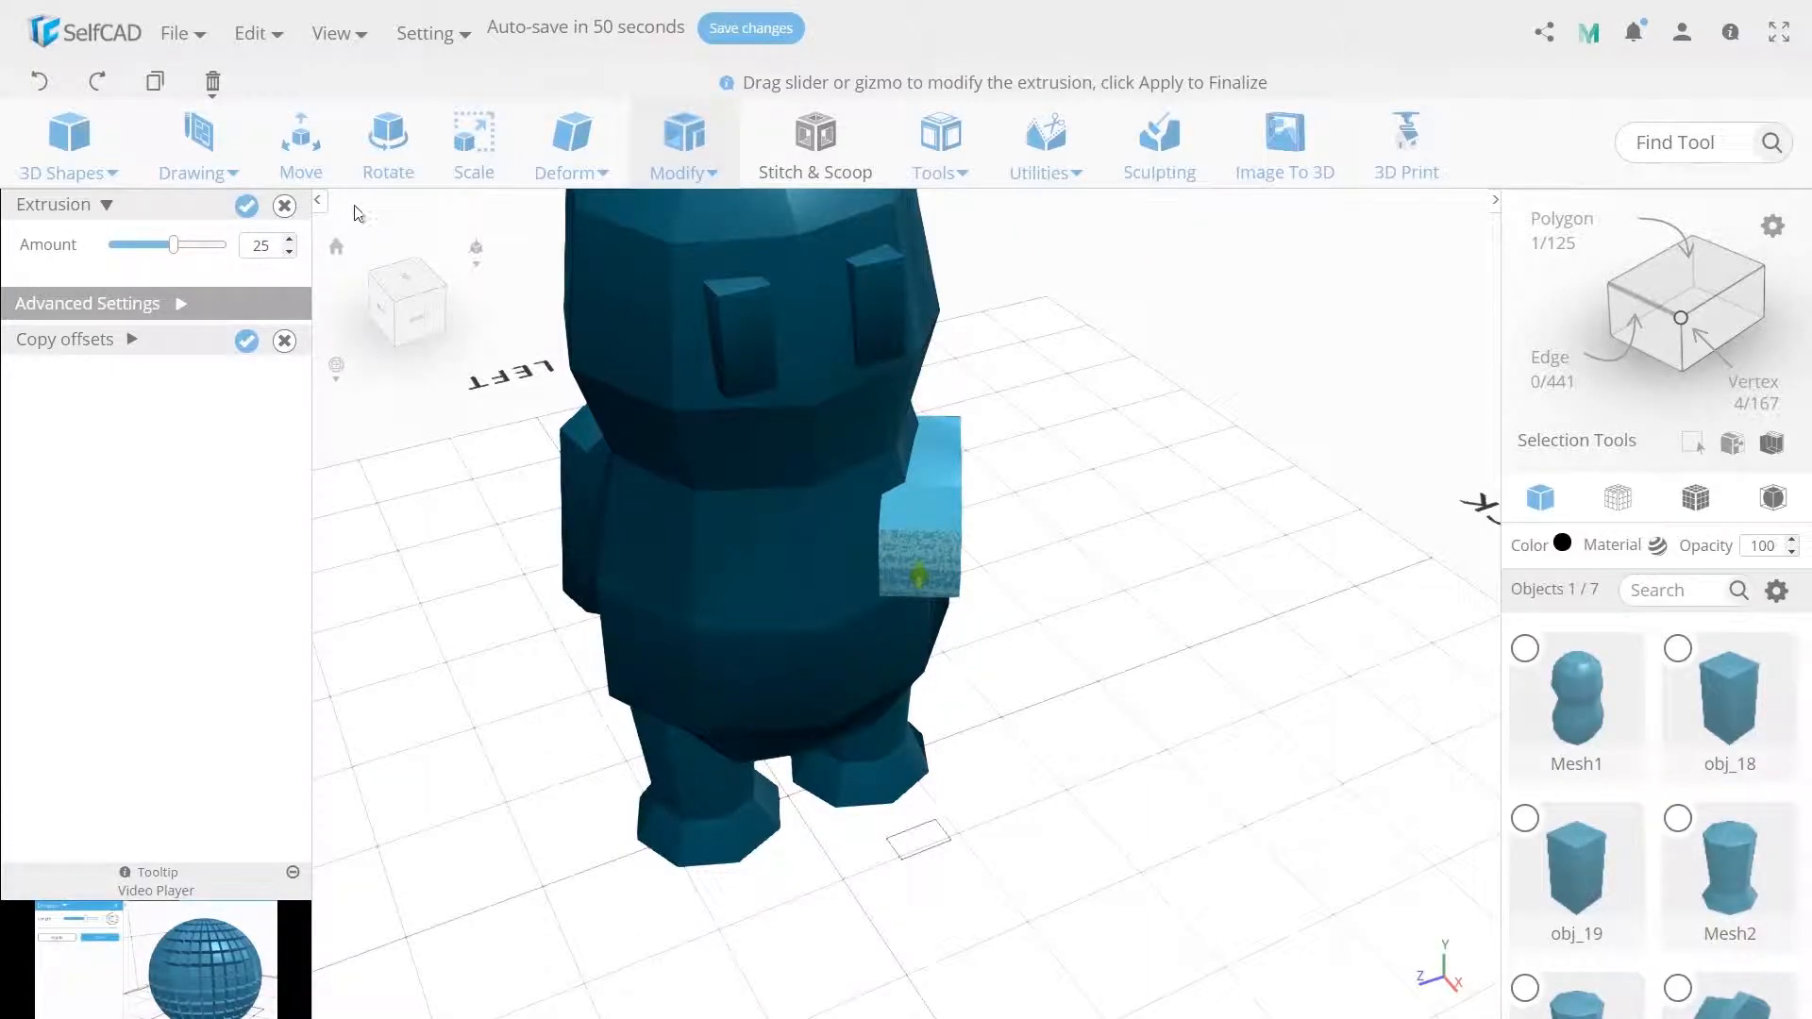
click(249, 207)
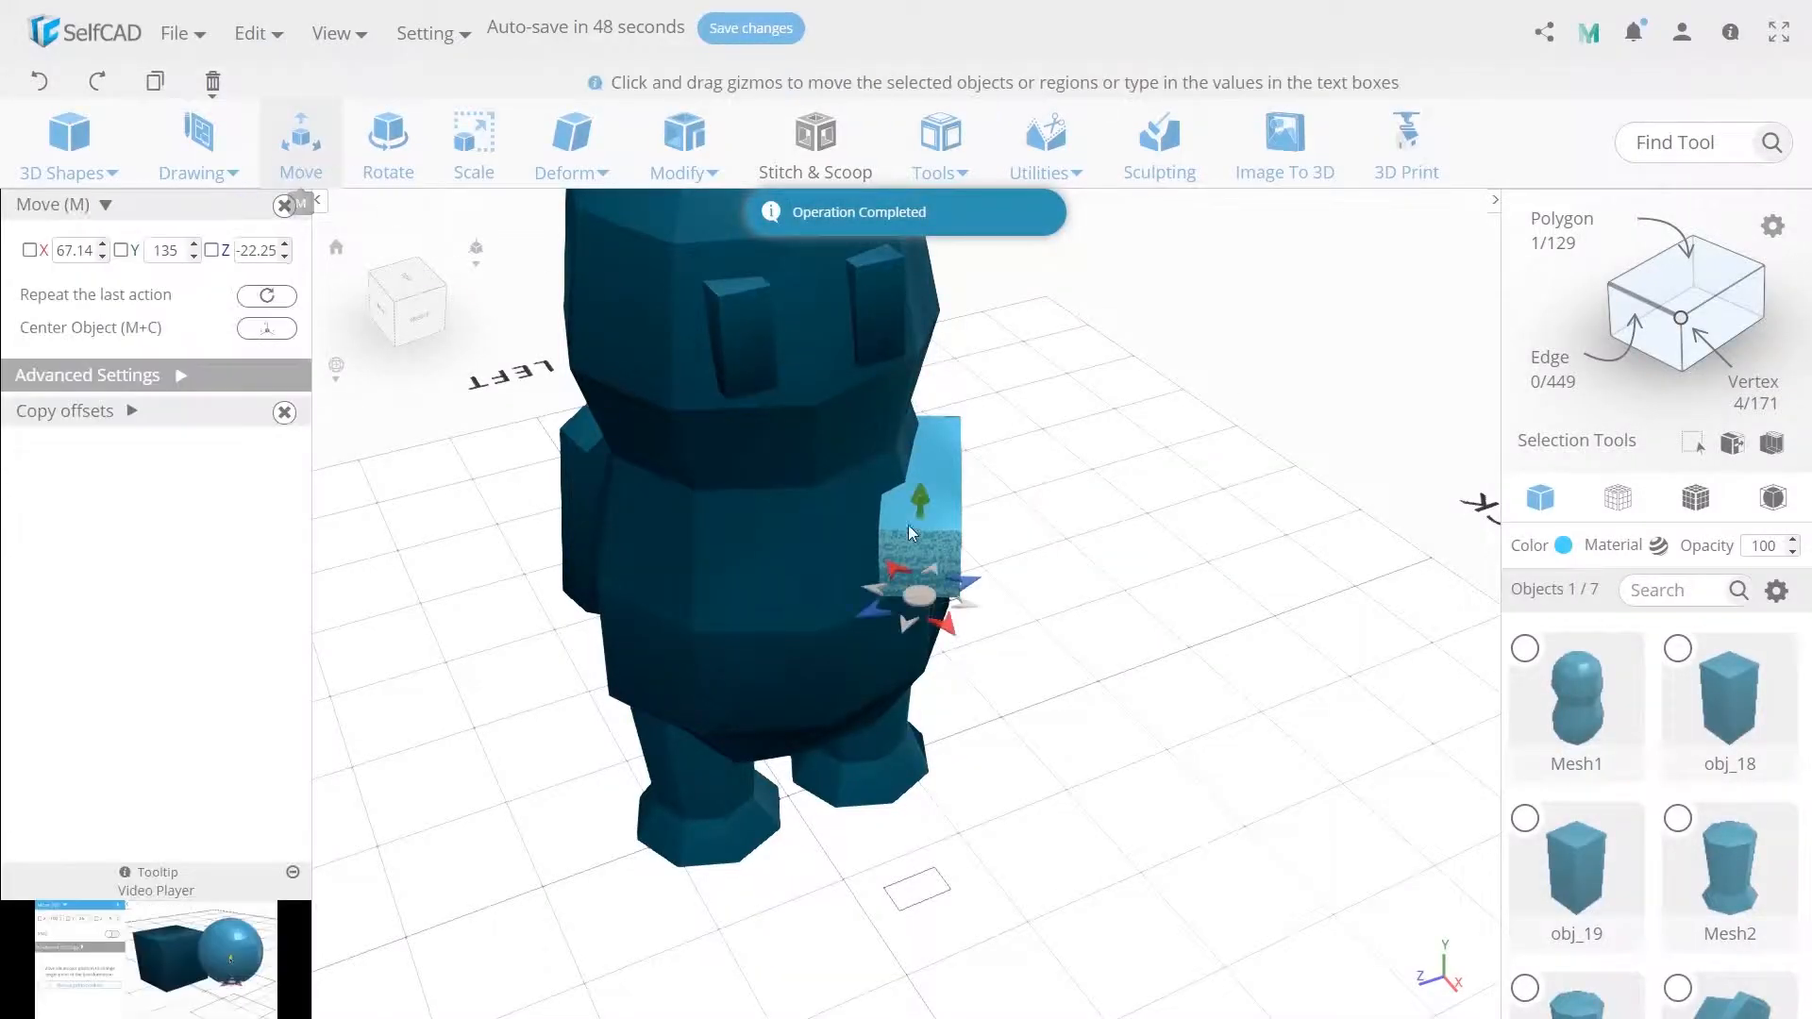
Scale the extruded face to 15 on X with local transformation enabled.
drag(923, 604, 900, 594)
click(388, 146)
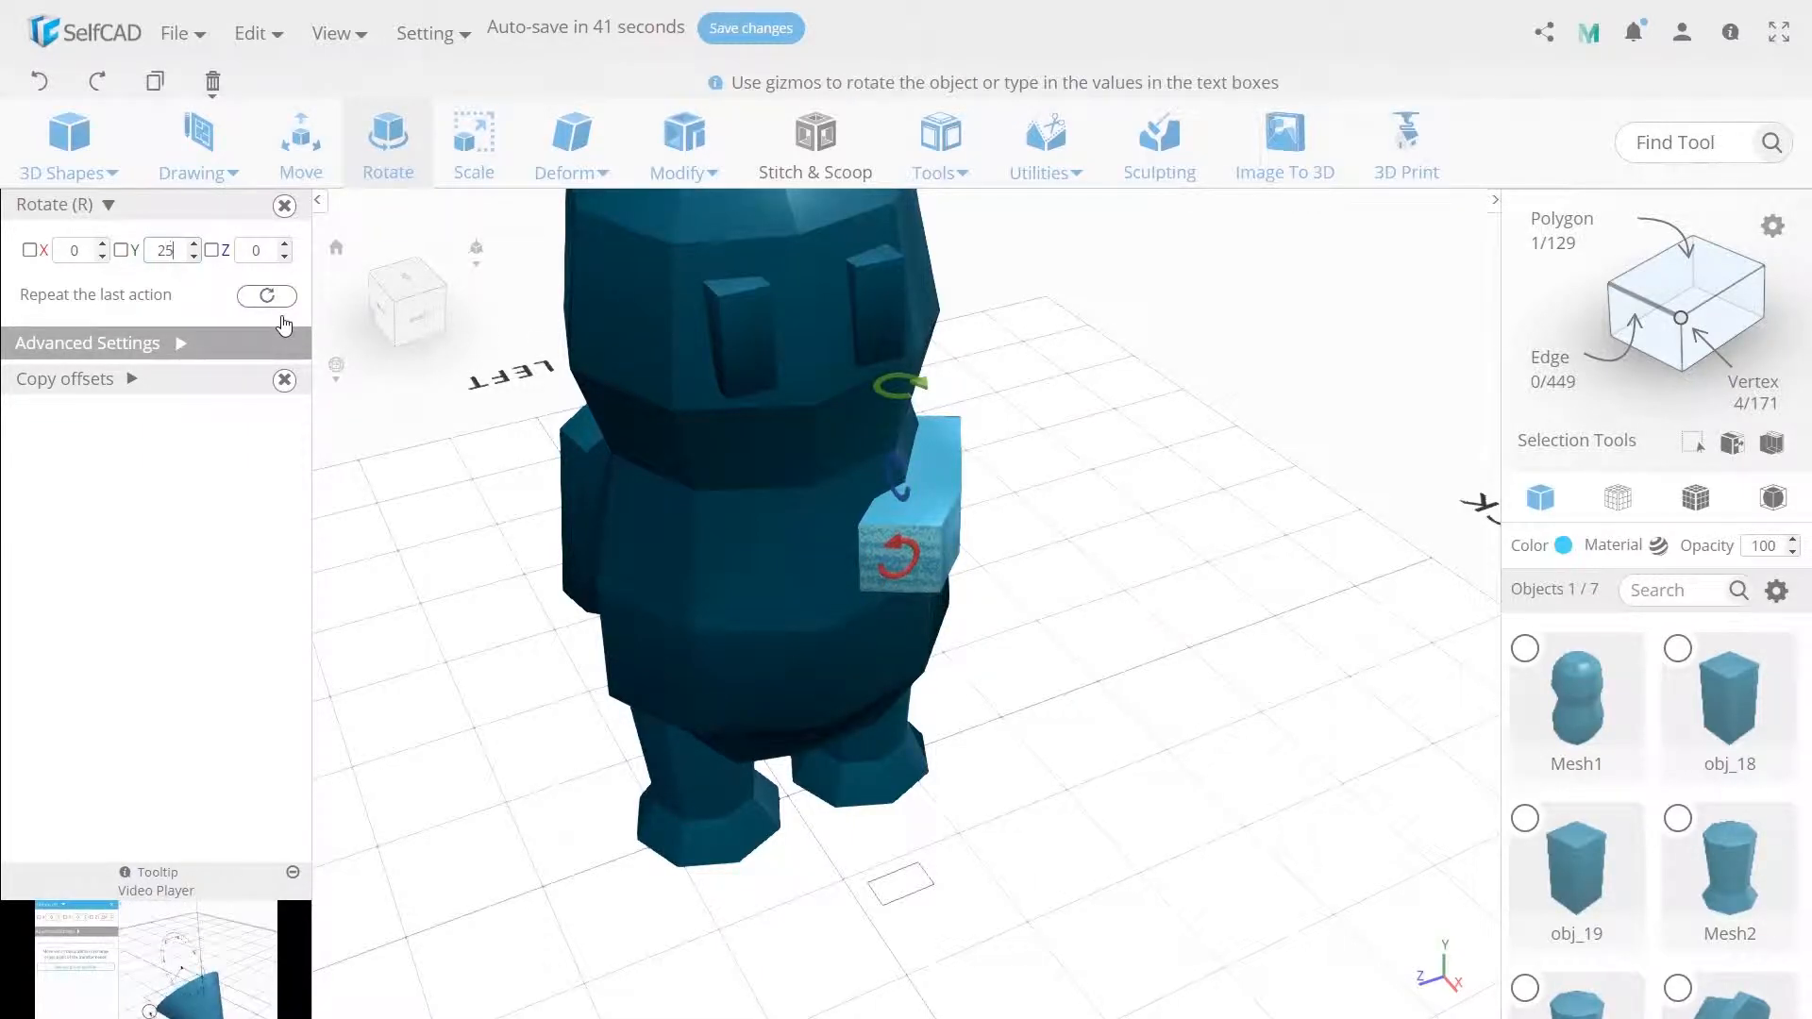
click(474, 151)
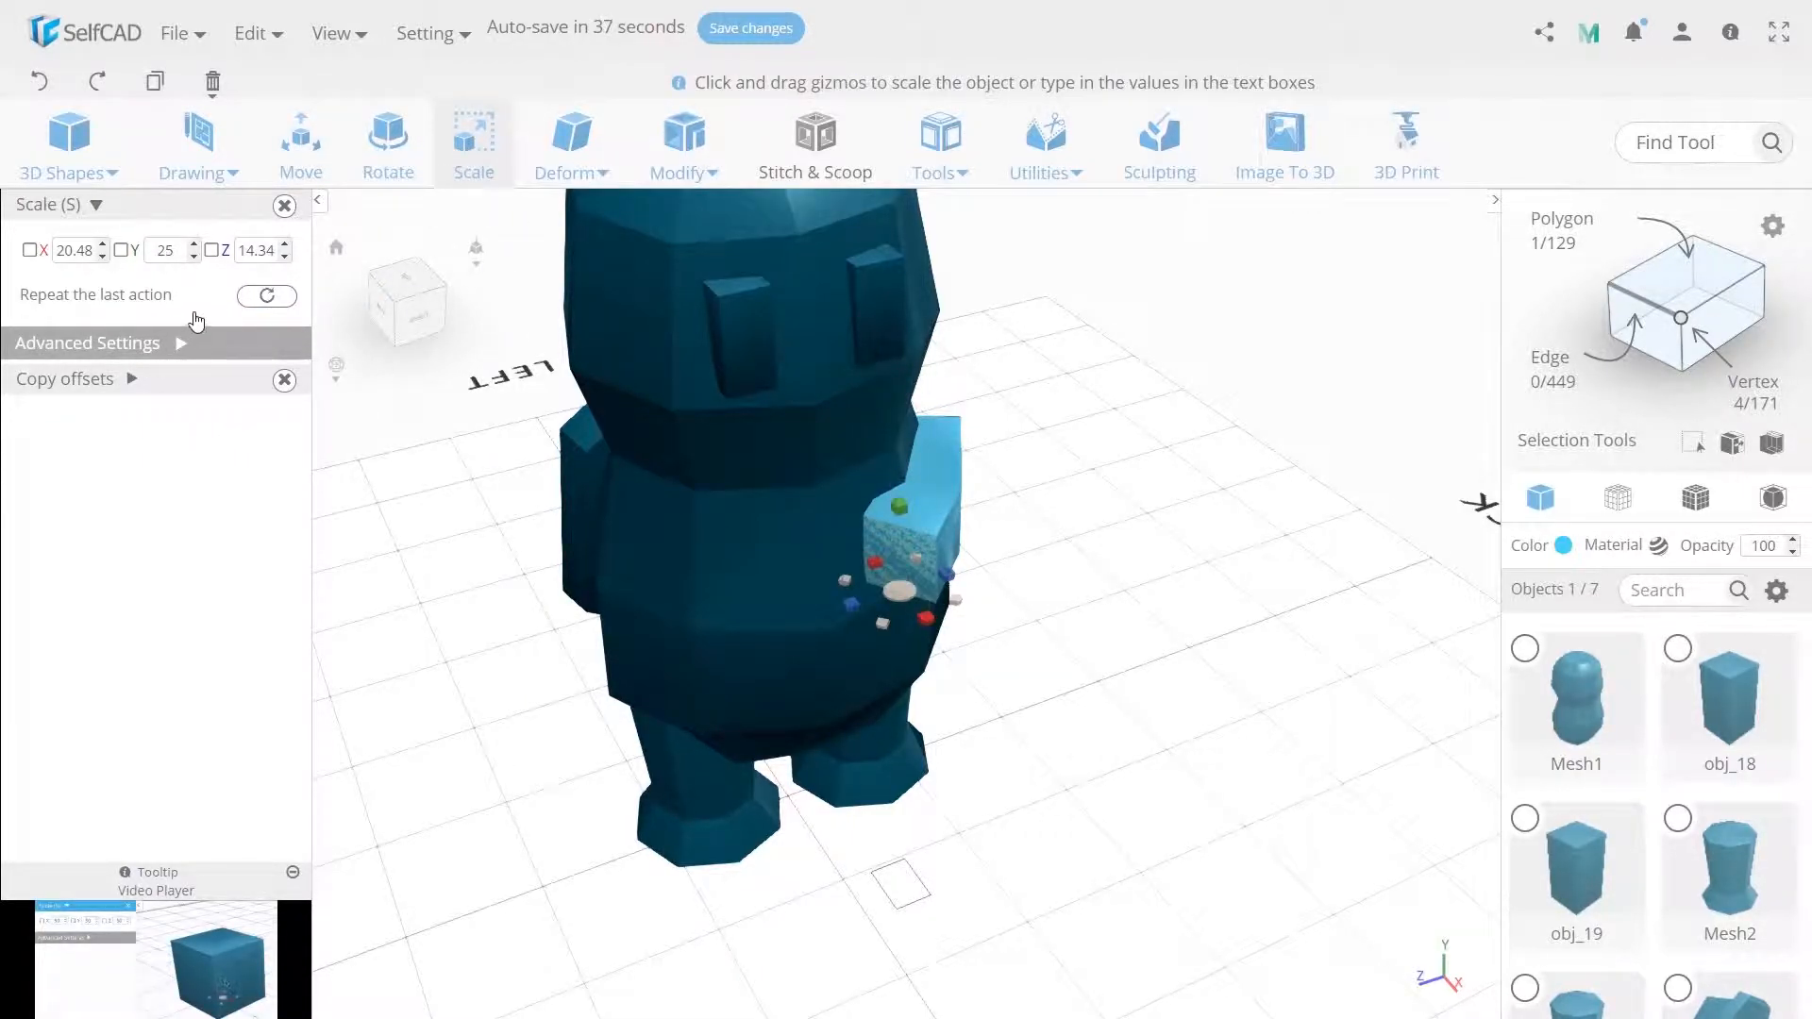
click(186, 345)
click(261, 404)
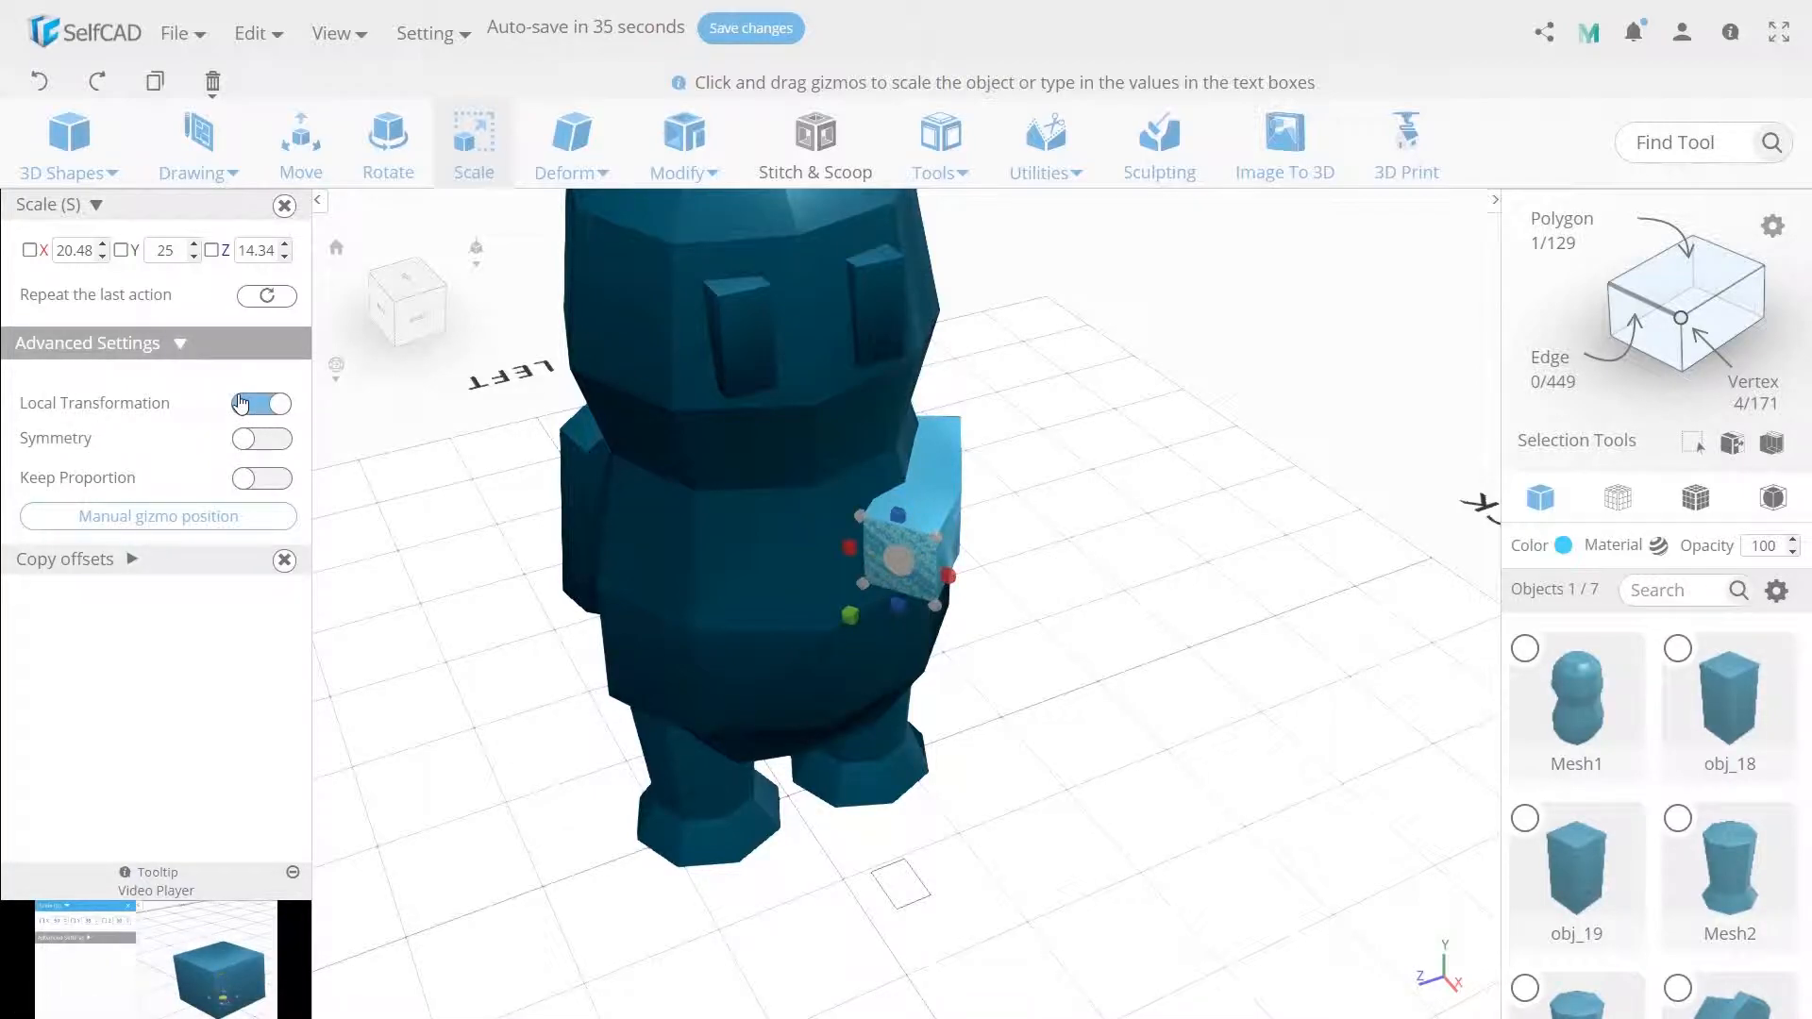
double_click(75, 250)
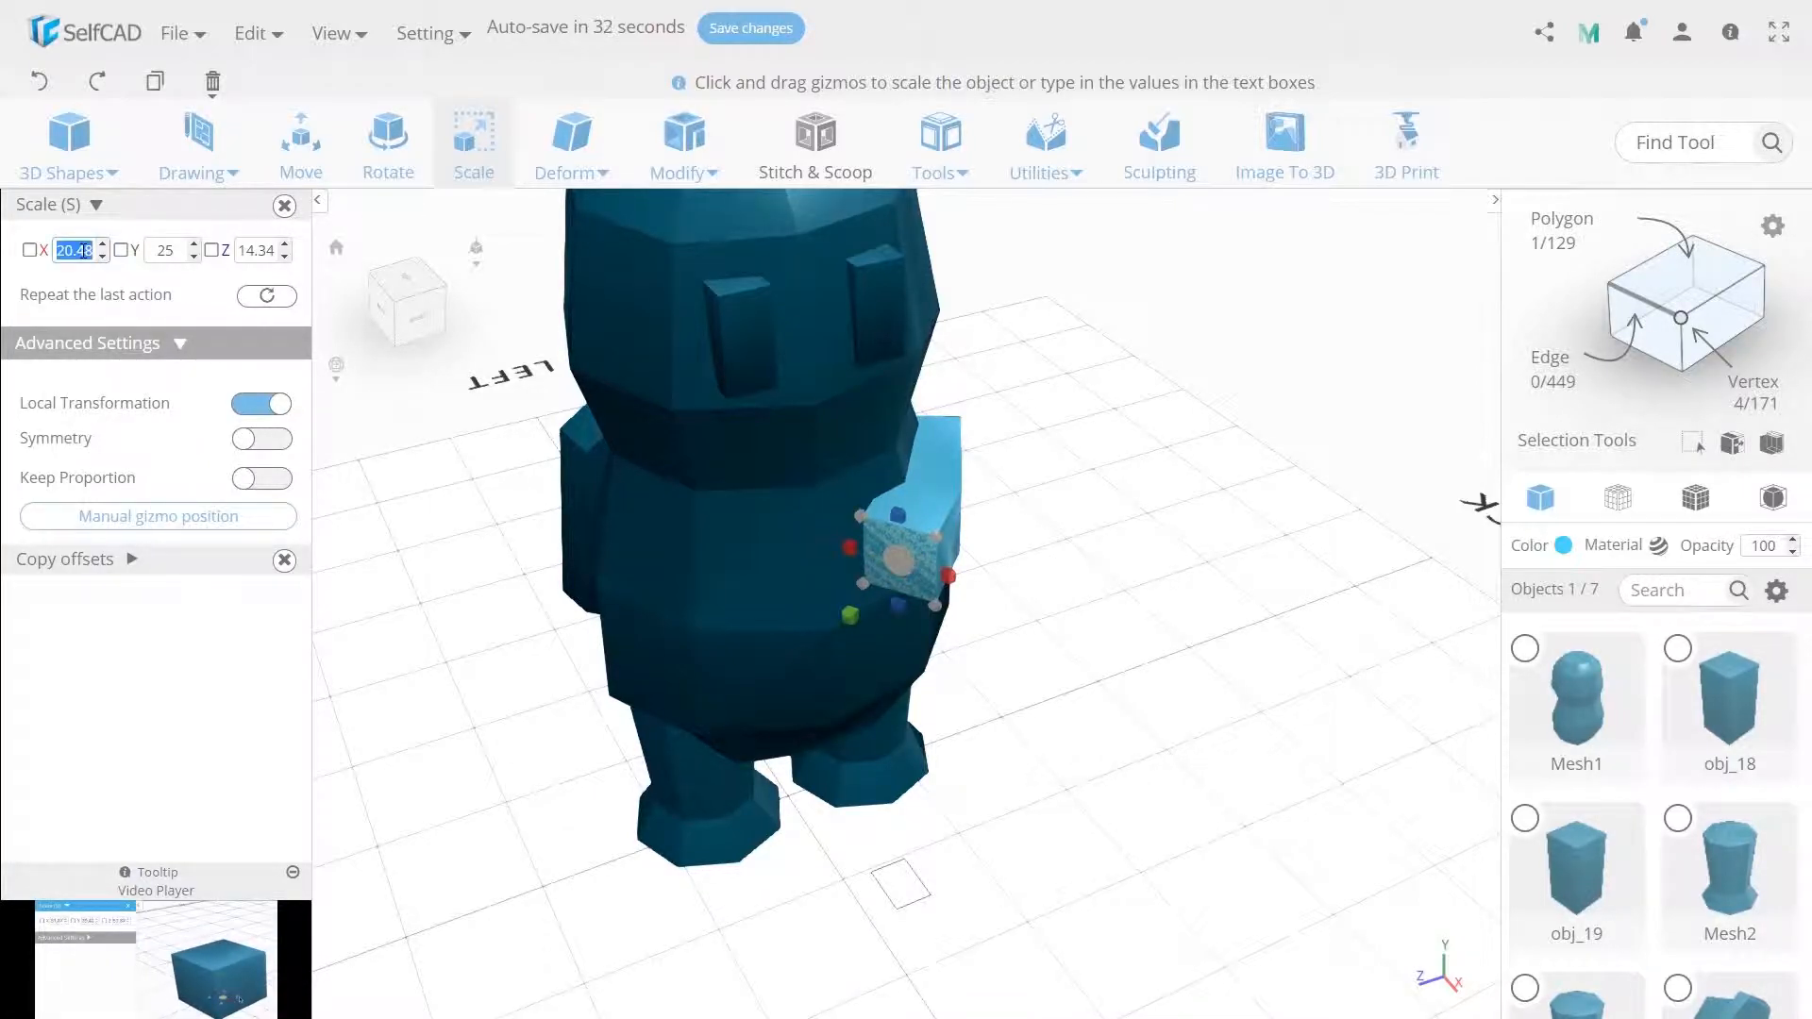
text(15)
key(Return)
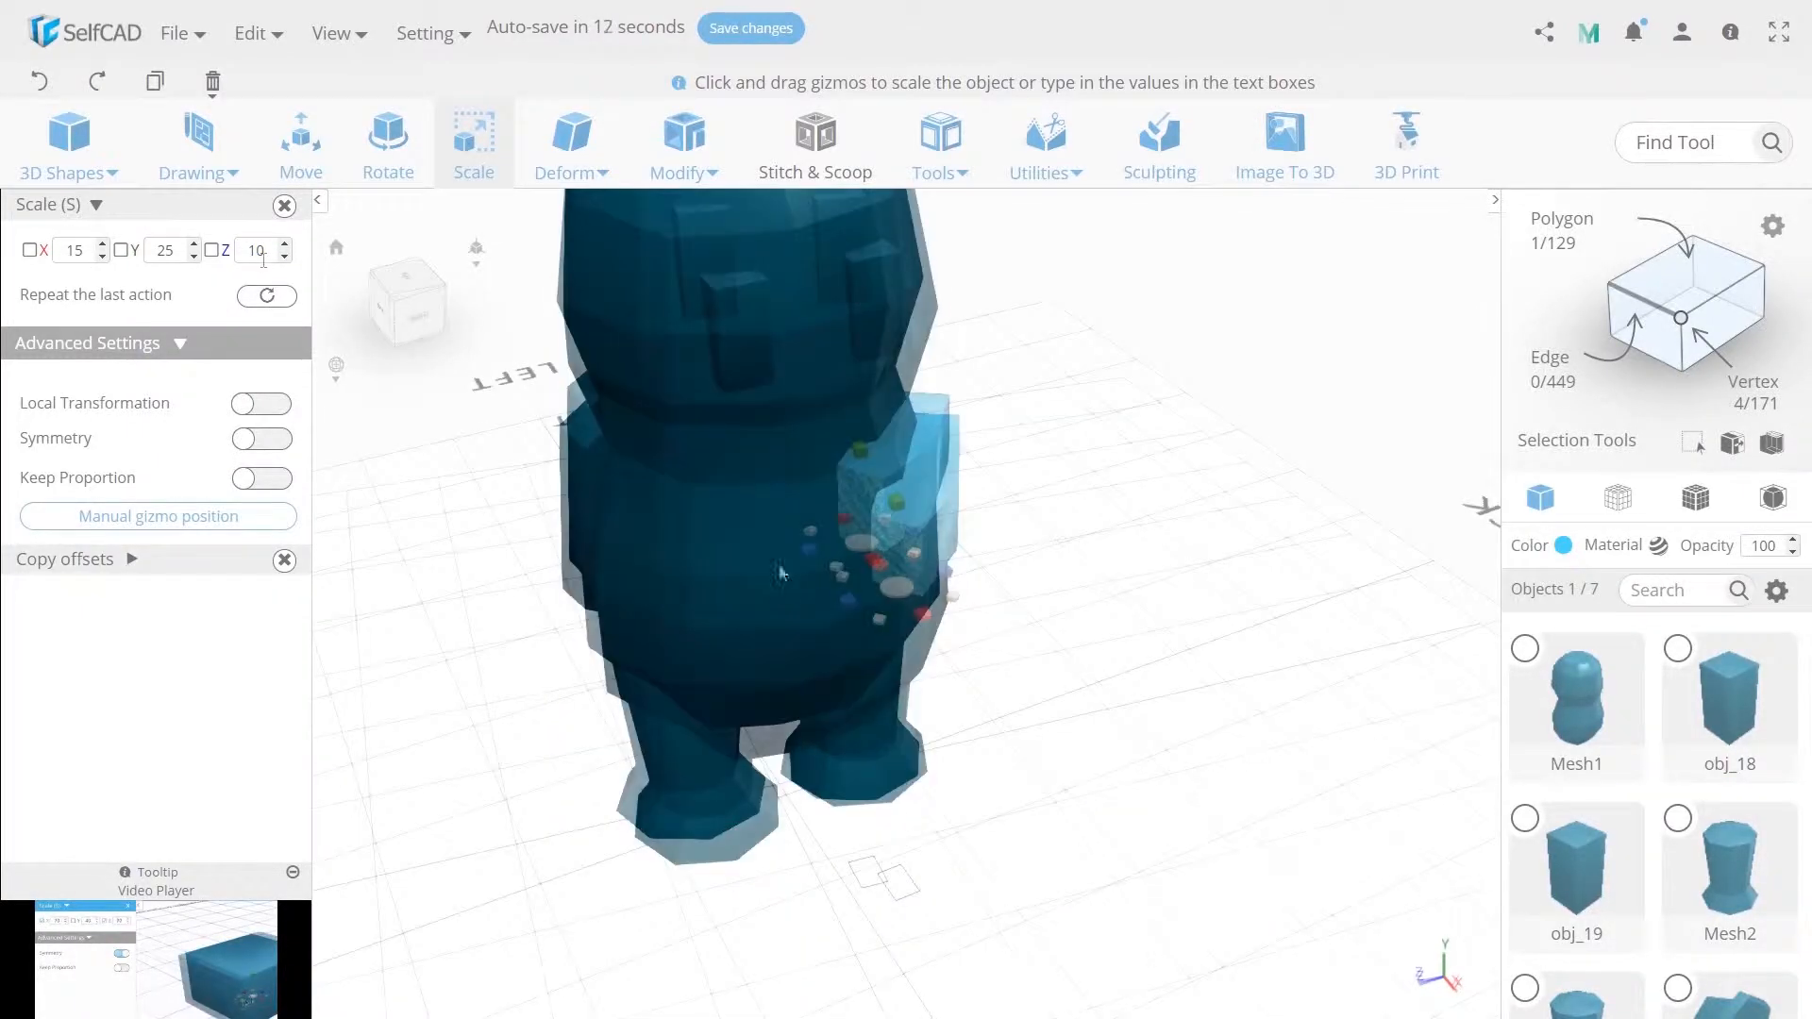
Extrude the face outward again by 25 to lengthen the arm.
click(685, 156)
click(677, 227)
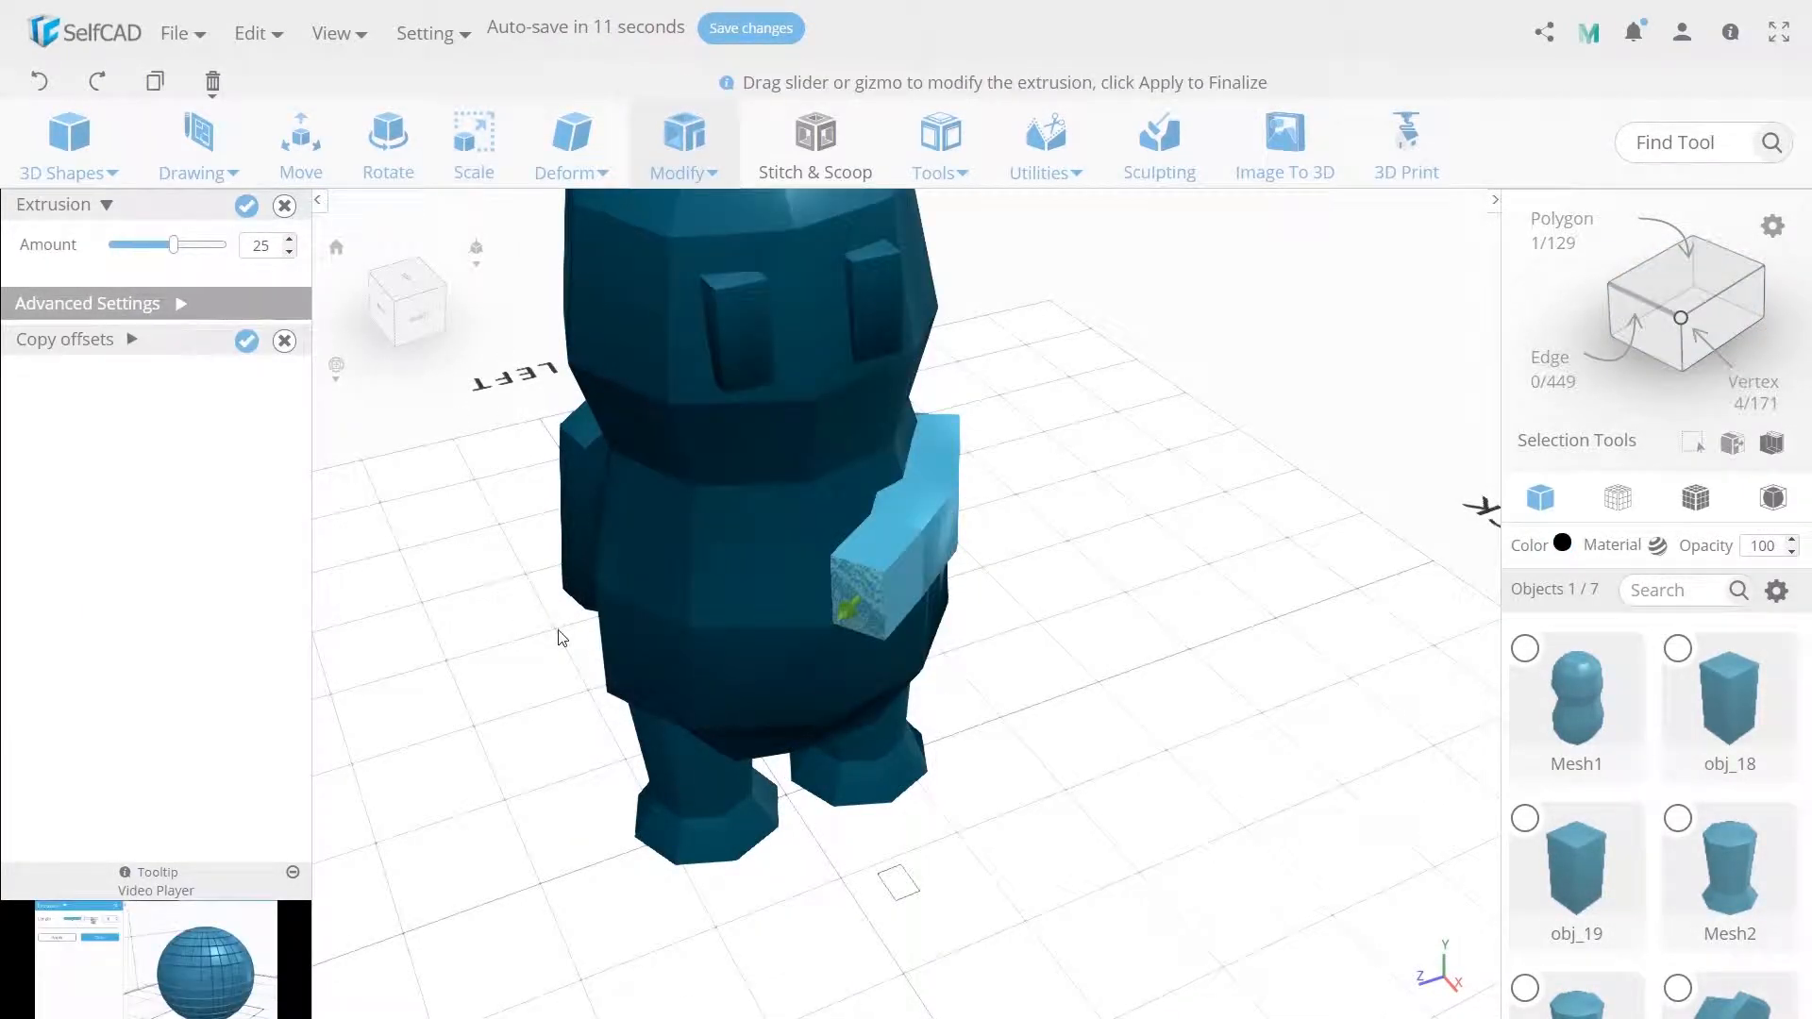
click(251, 206)
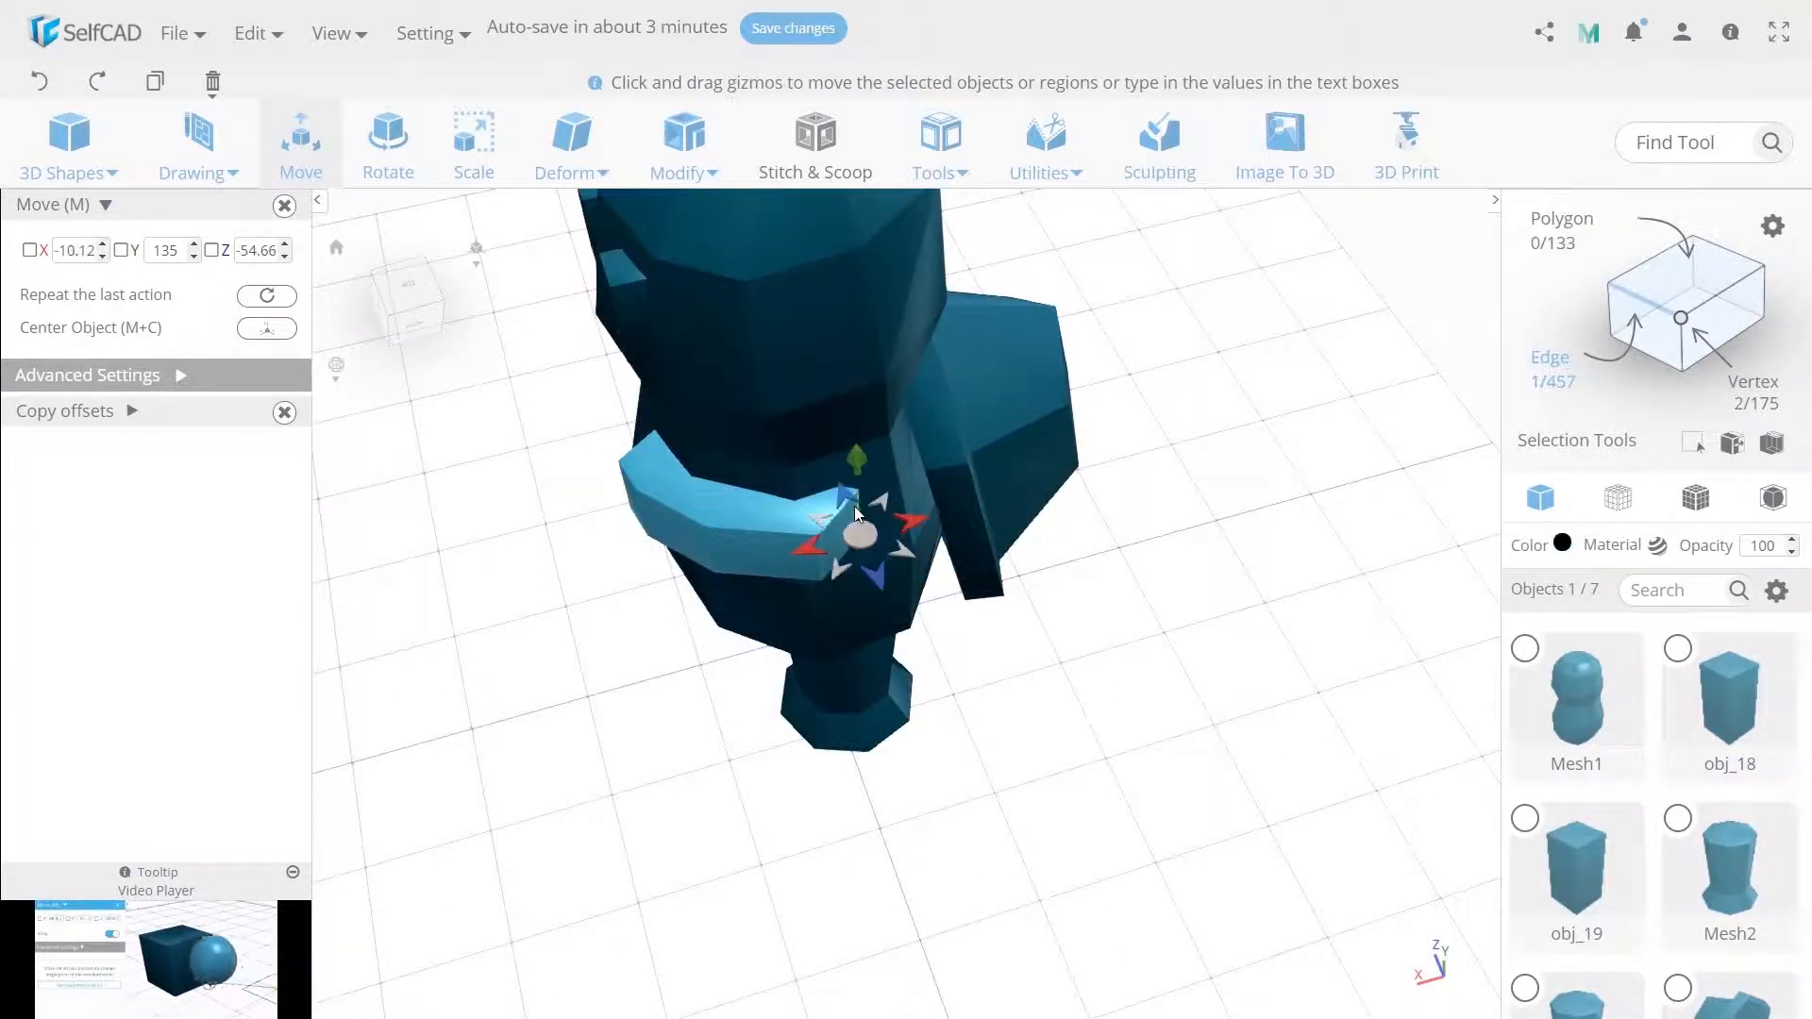
Scale the arm piece proportionally to 90 on X, switching Keep Proportion on for the change.
drag(855, 512, 817, 580)
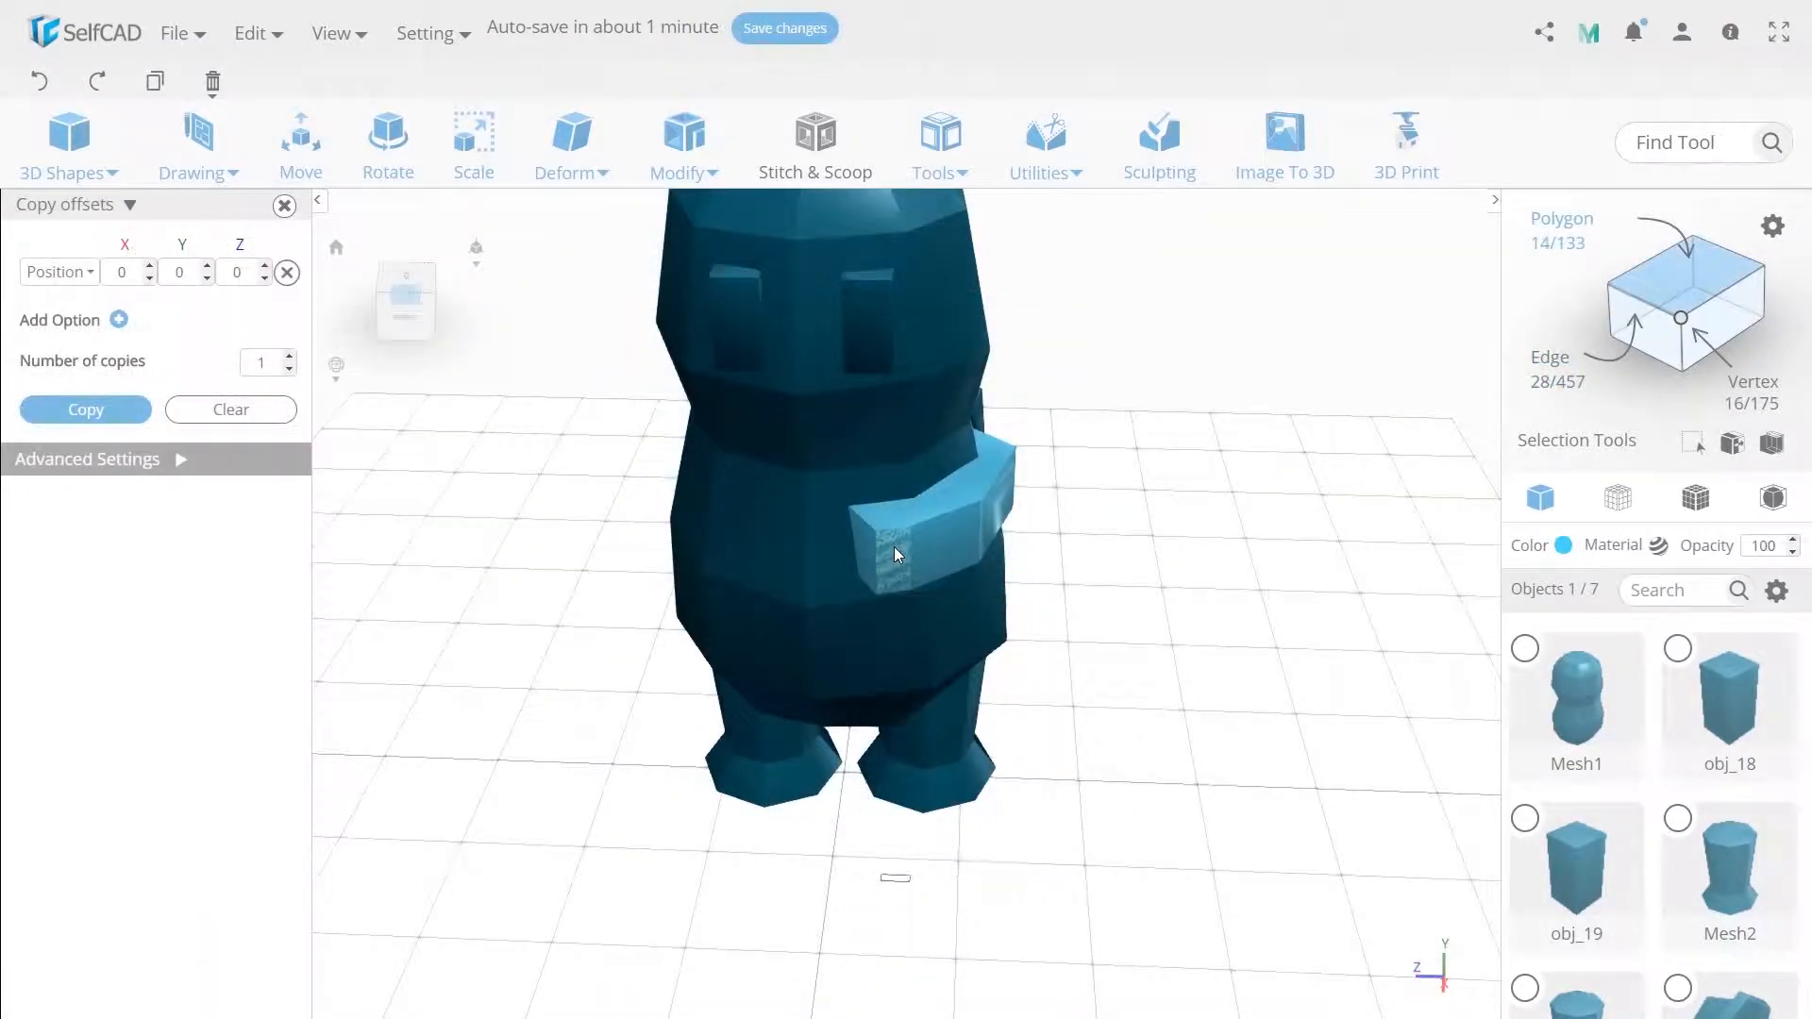
right_drag(1019, 558, 896, 528)
click(919, 558)
click(773, 519)
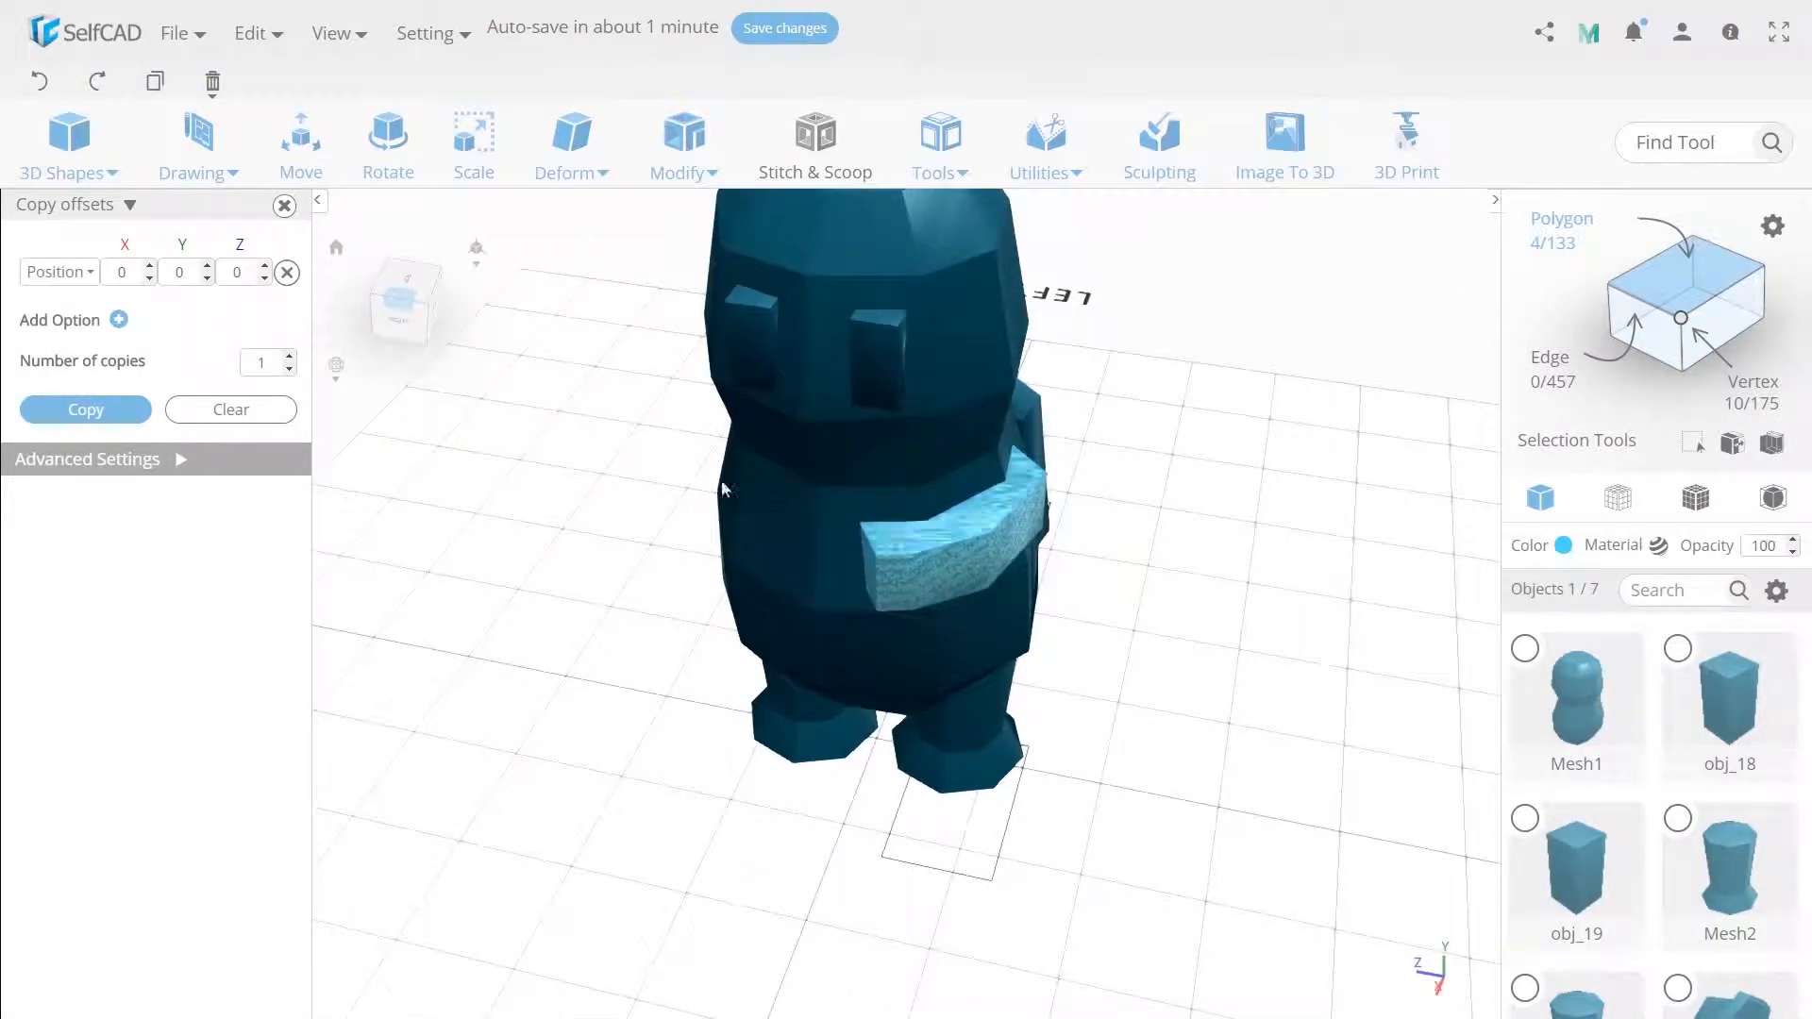
click(474, 141)
right_drag(808, 677, 588, 576)
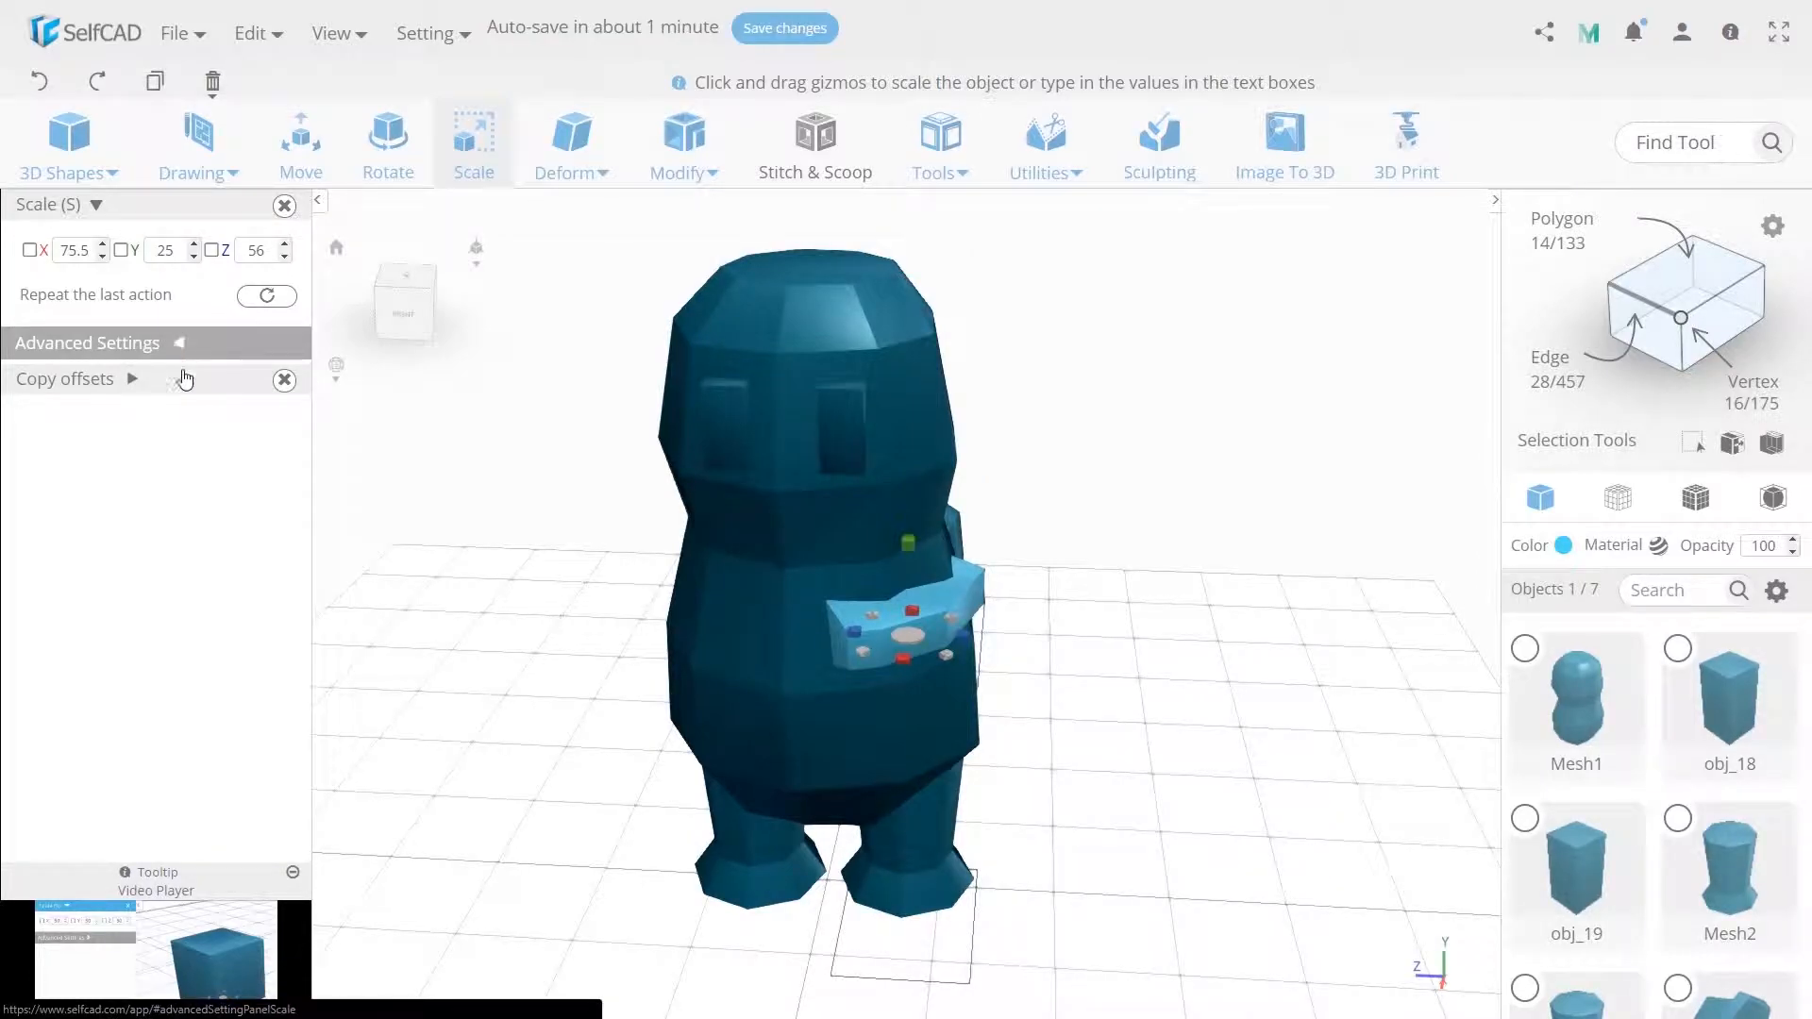
click(181, 344)
click(263, 439)
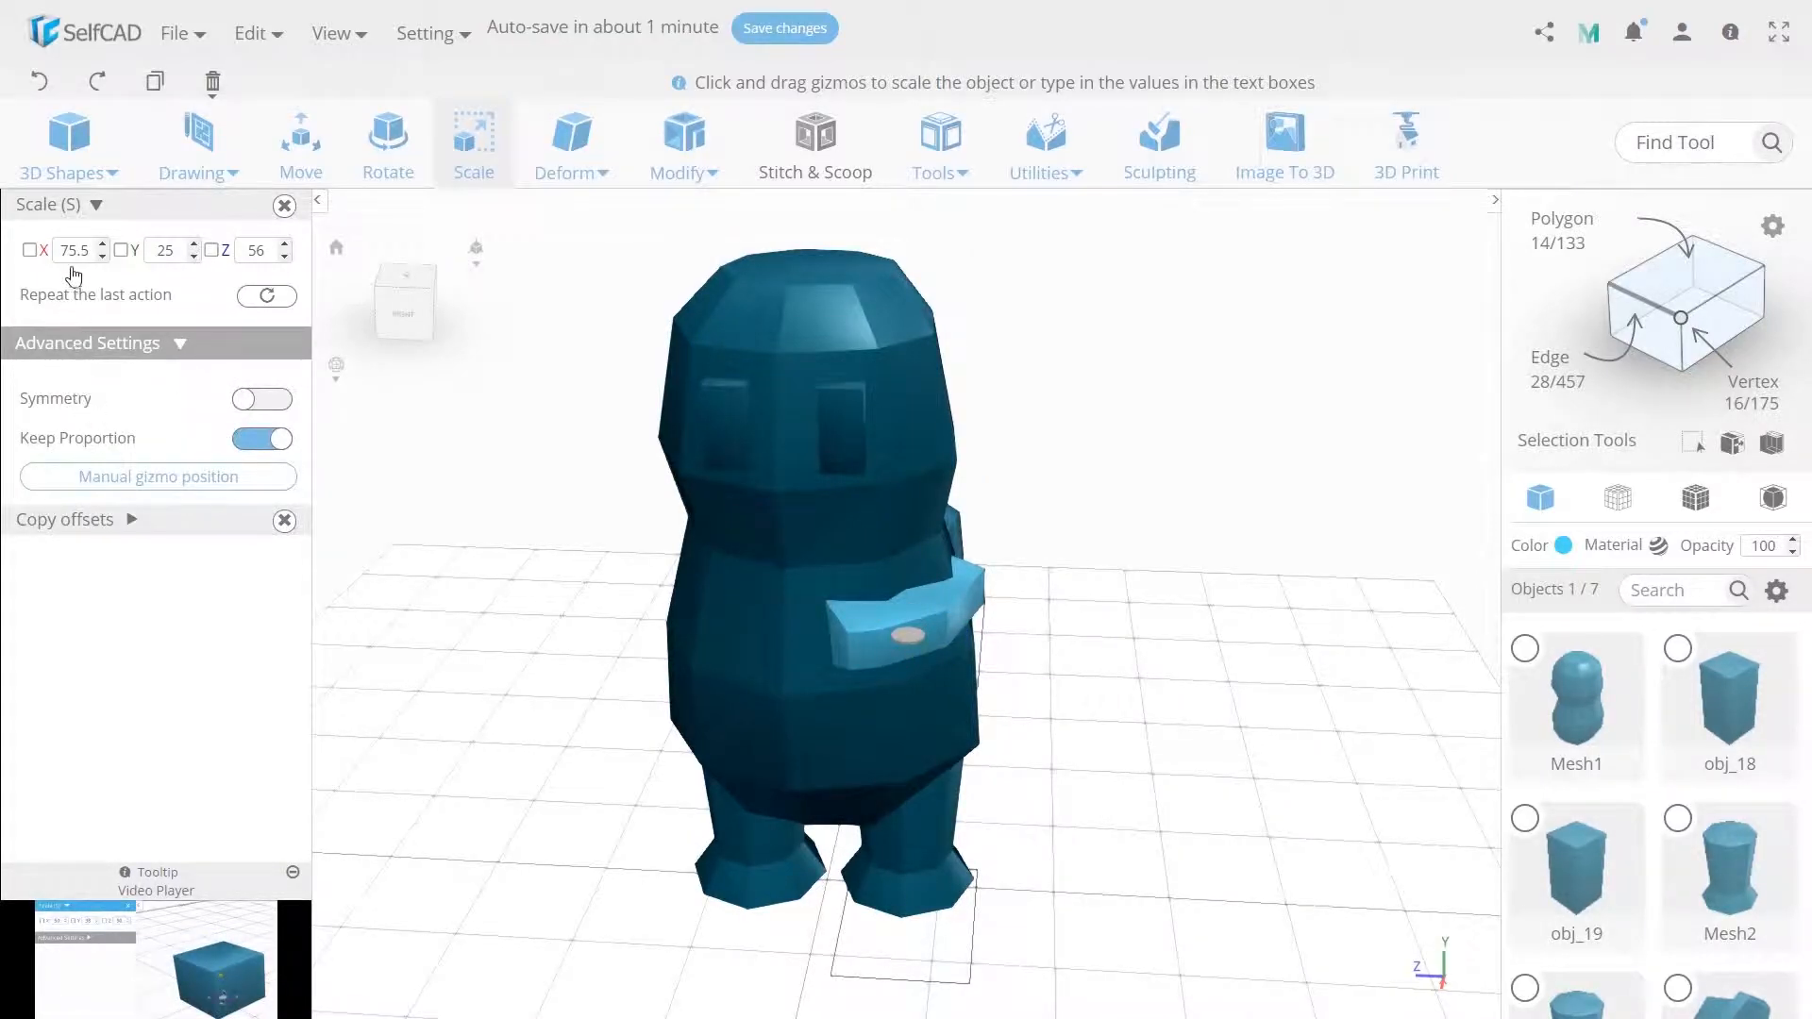
text(90)
key(Return)
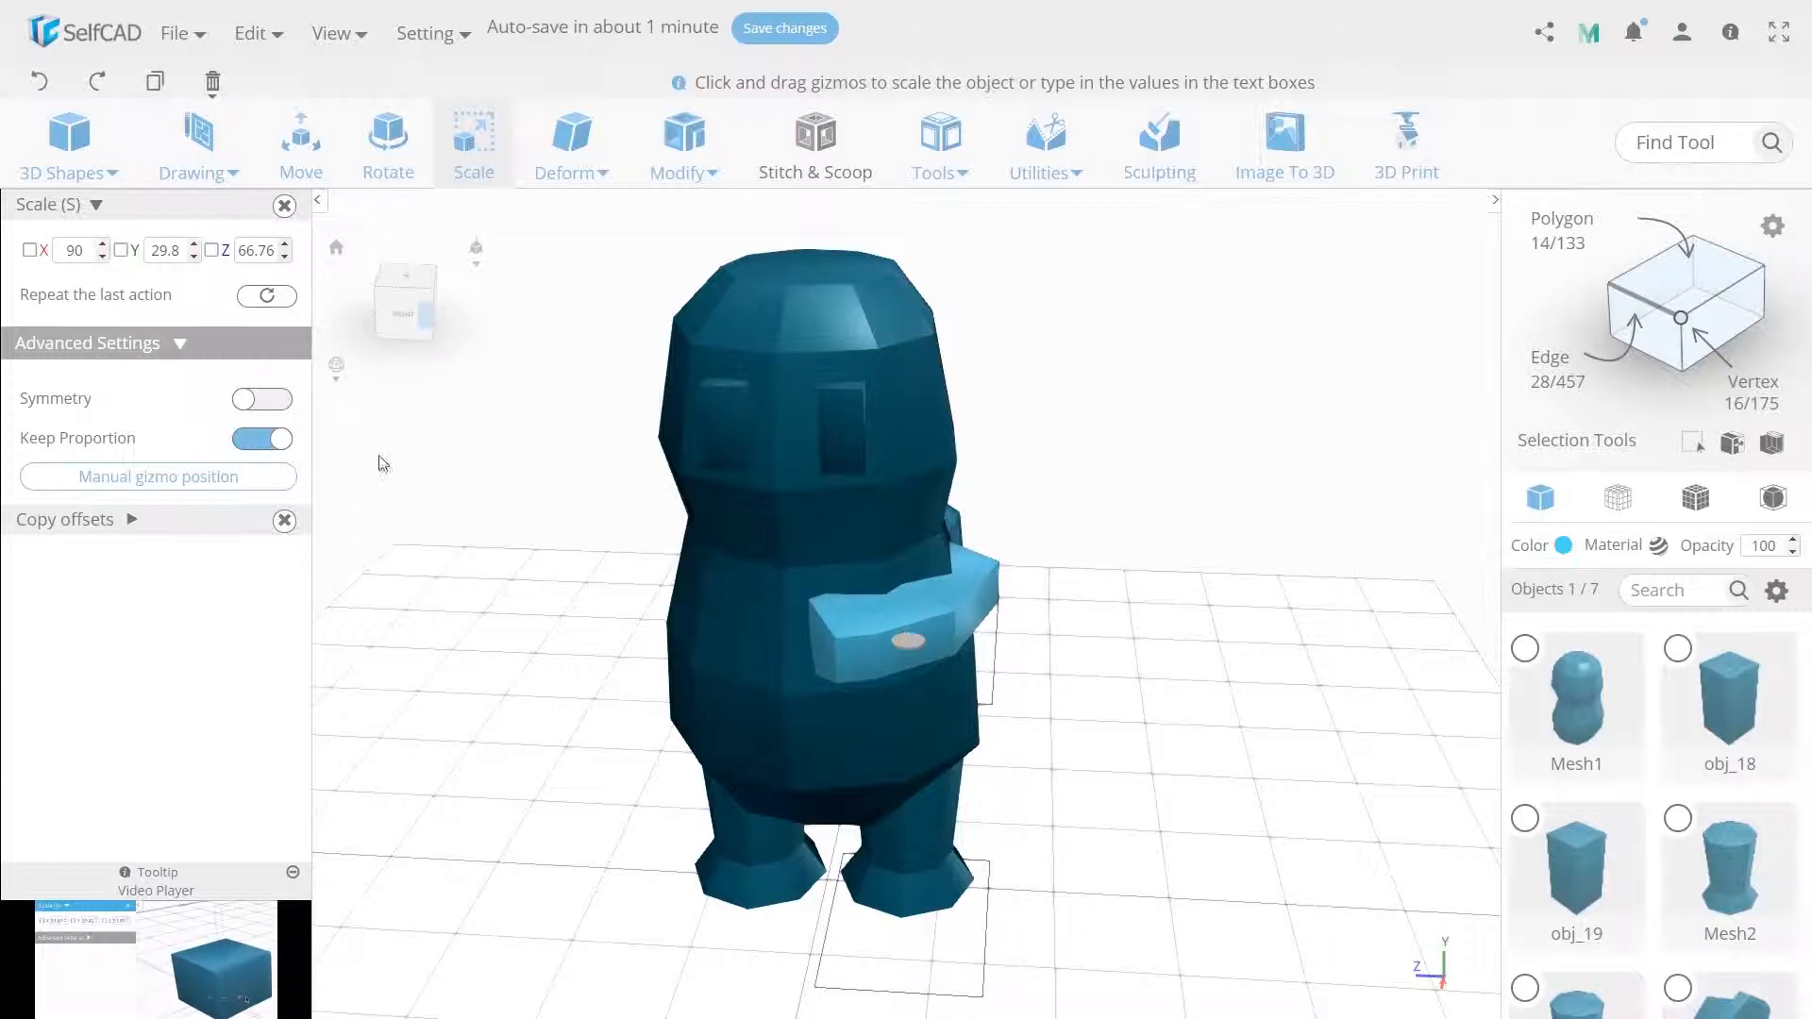
click(263, 438)
scroll(868, 666, up, 2)
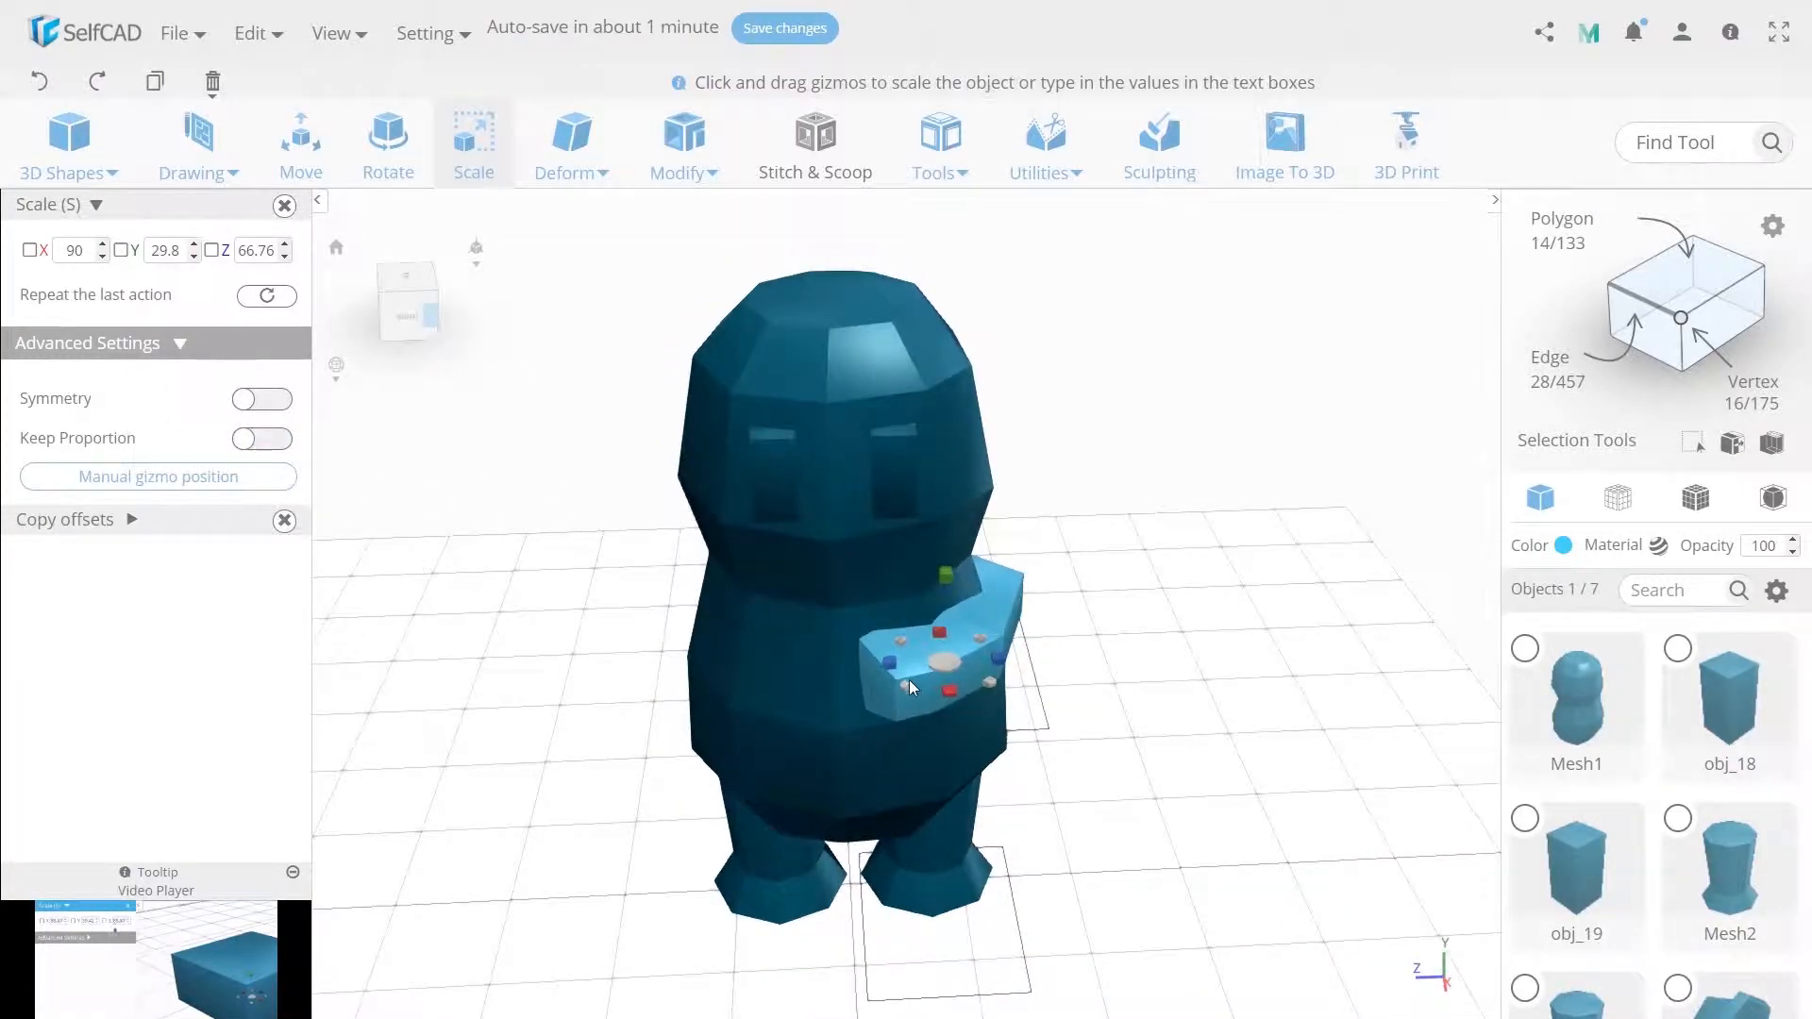
click(1681, 285)
click(882, 692)
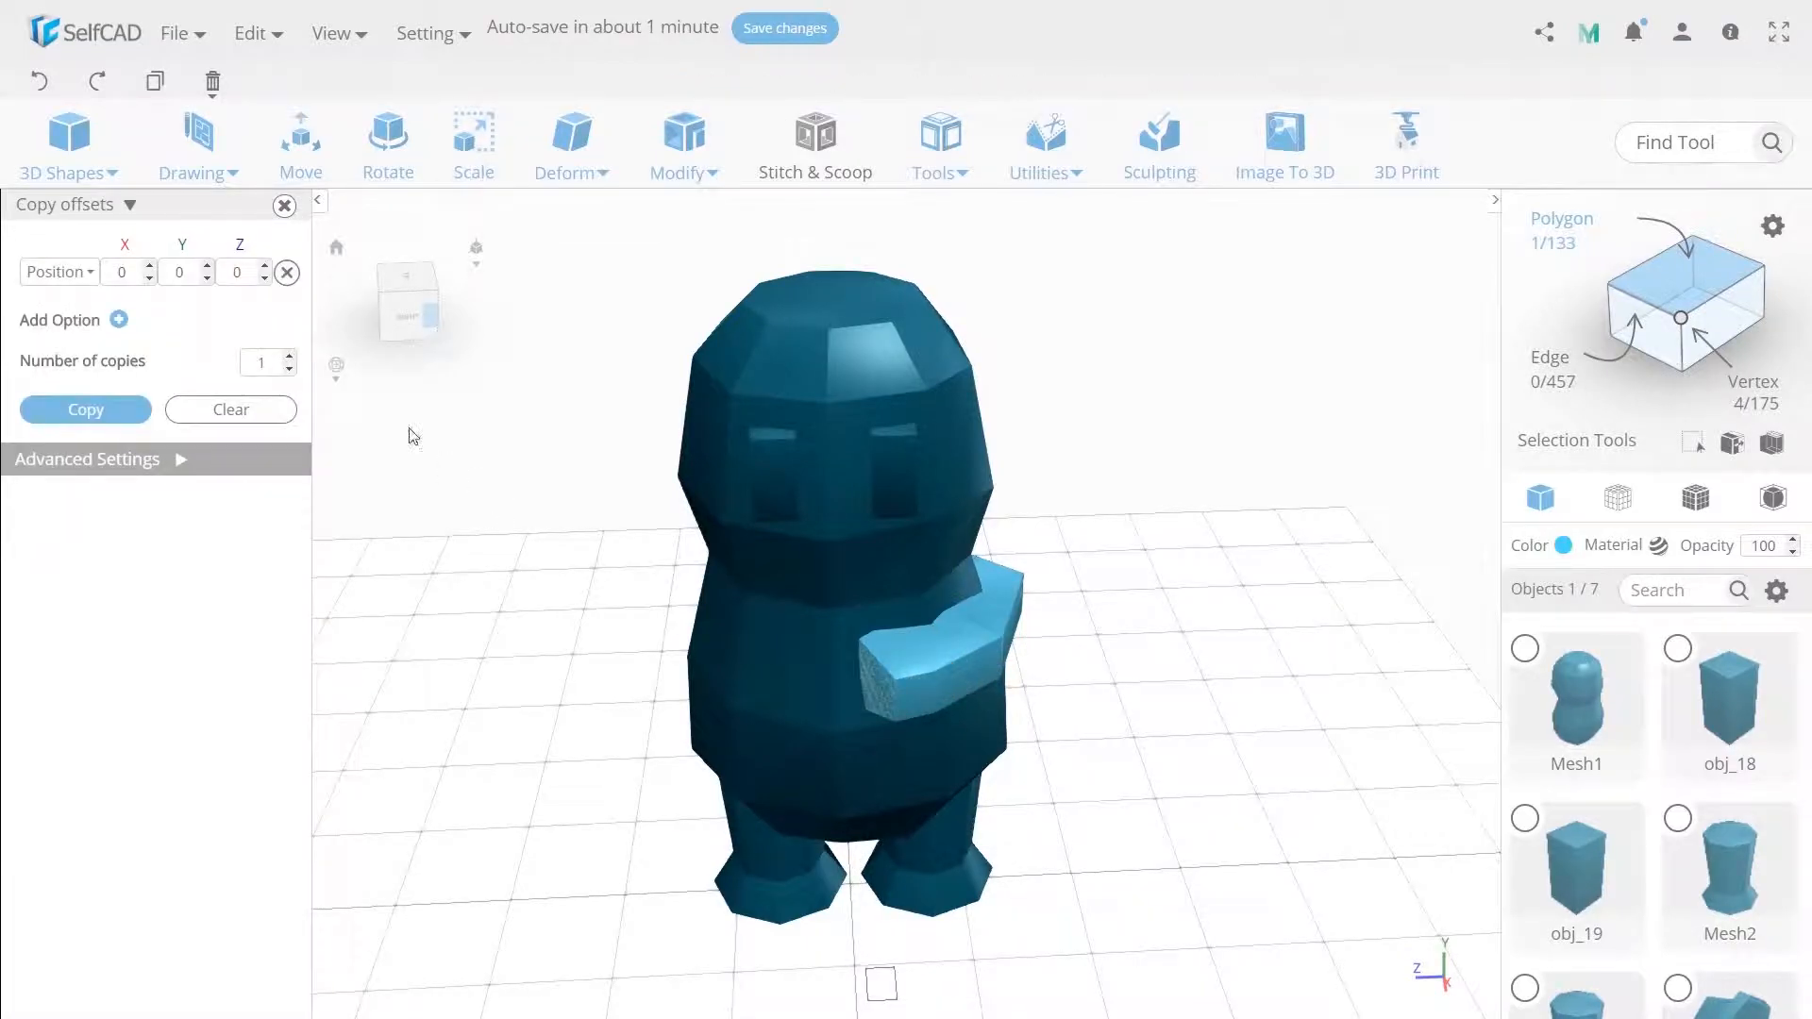
click(301, 141)
drag(853, 715, 887, 710)
double_click(887, 710)
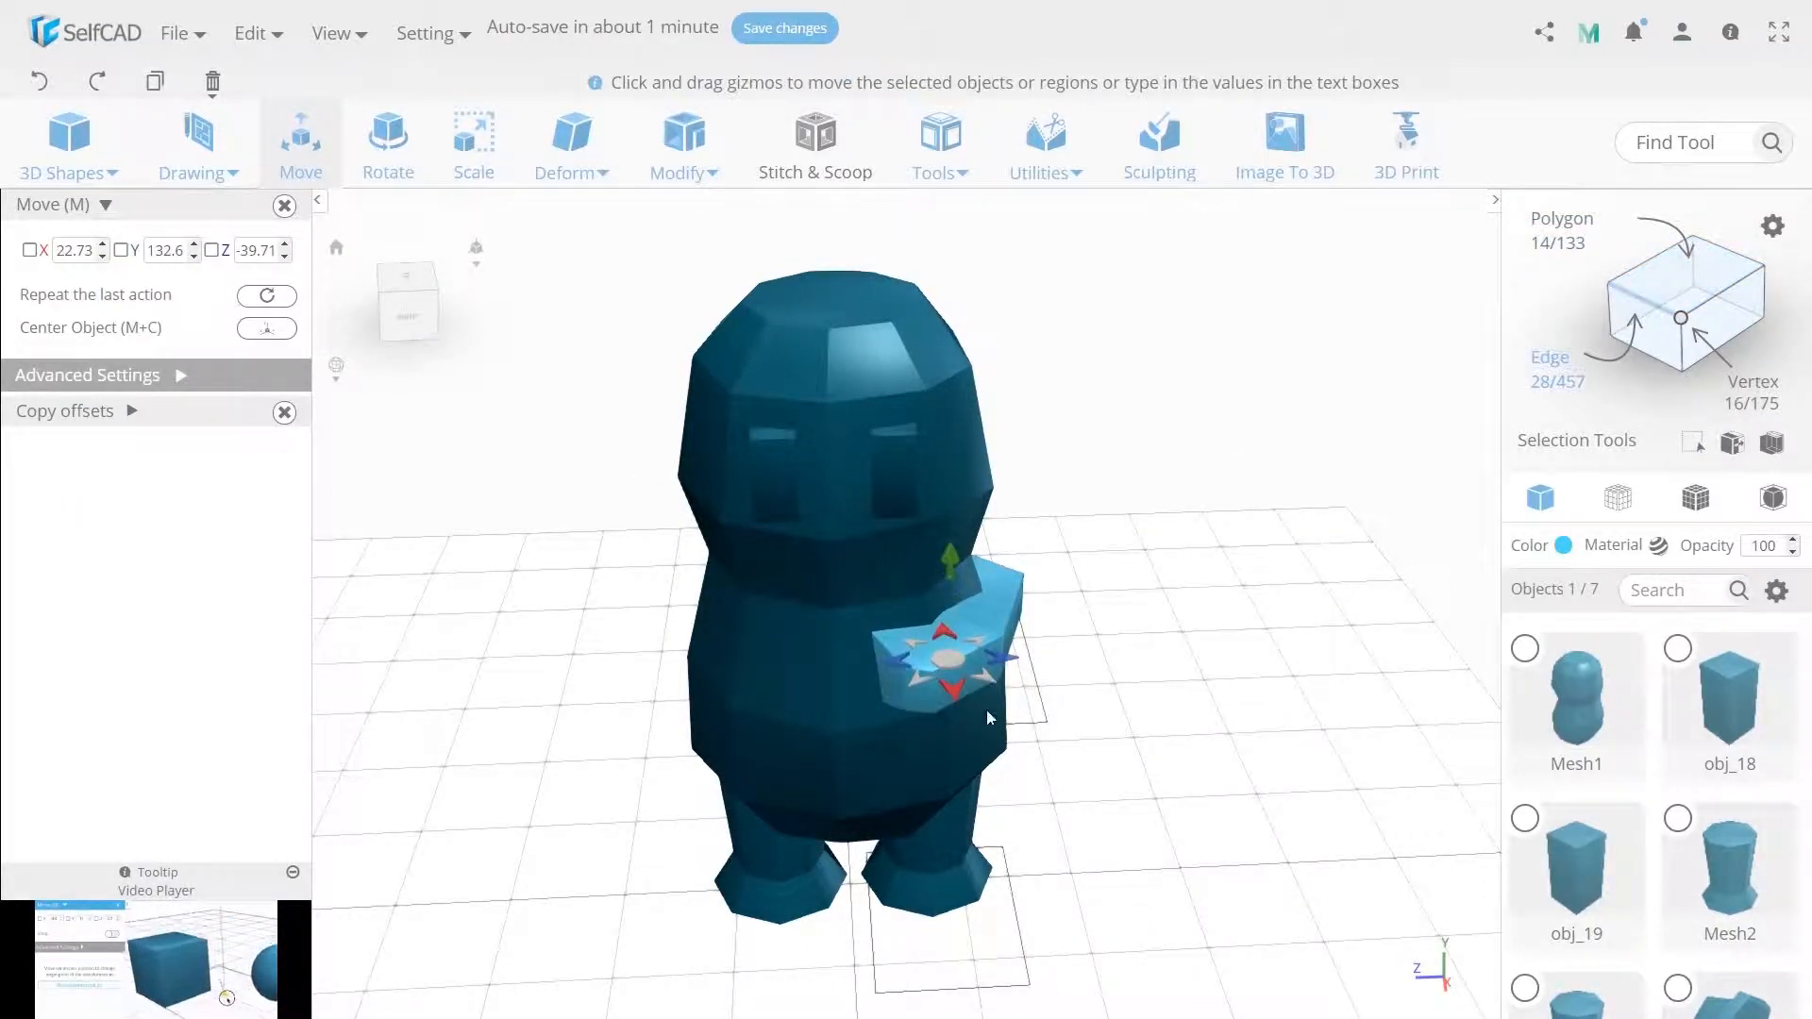
click(926, 704)
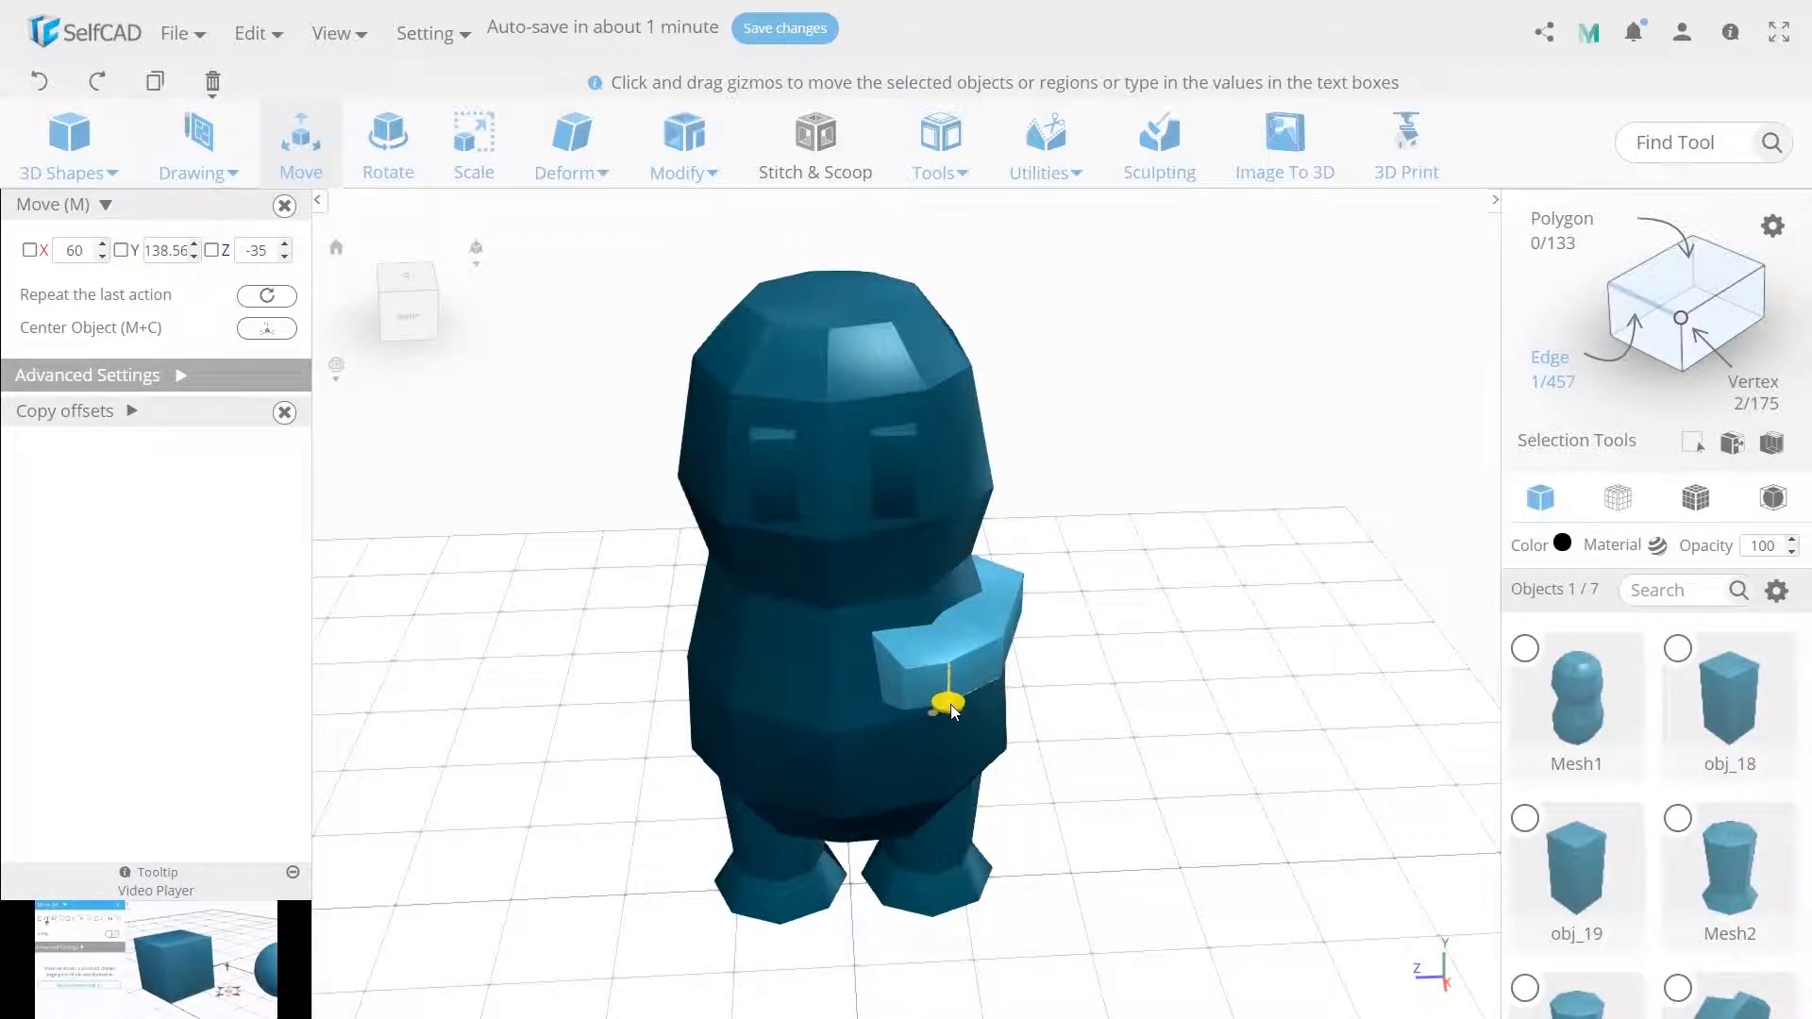
Add a cube 45 wide, 15 high and 45 deep and finalize it.
click(69, 141)
click(81, 231)
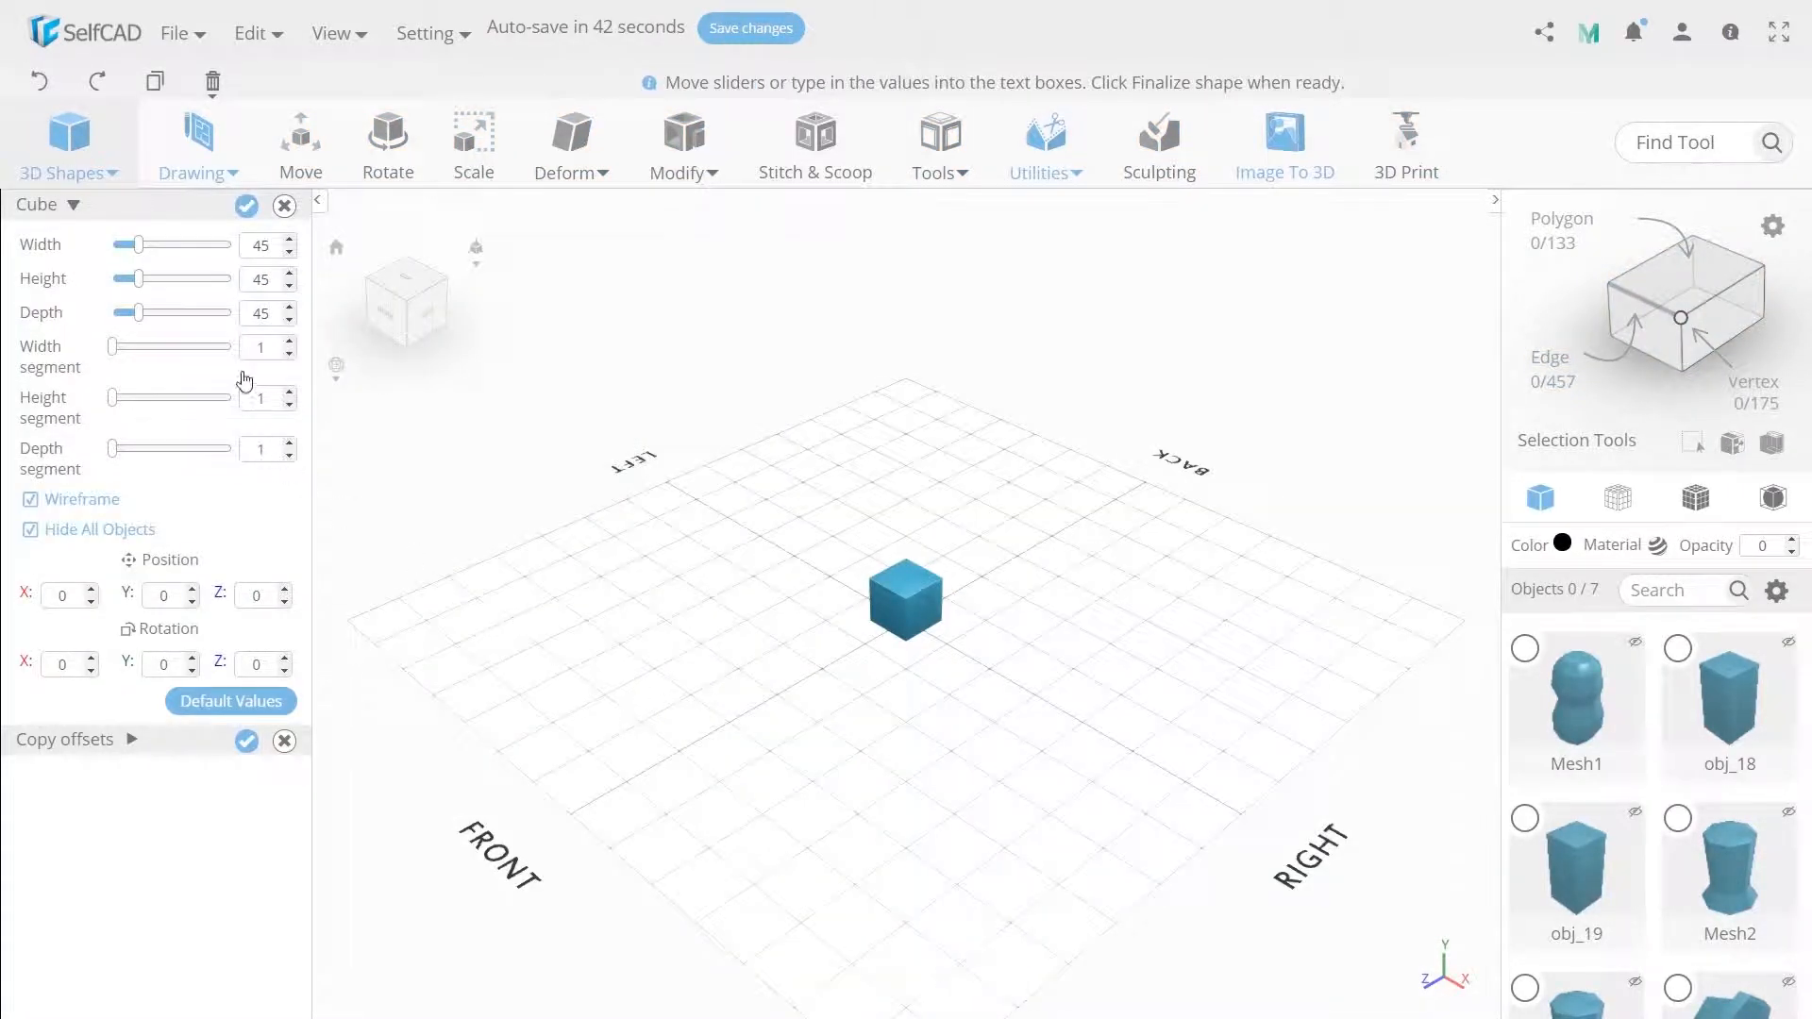
key(Return)
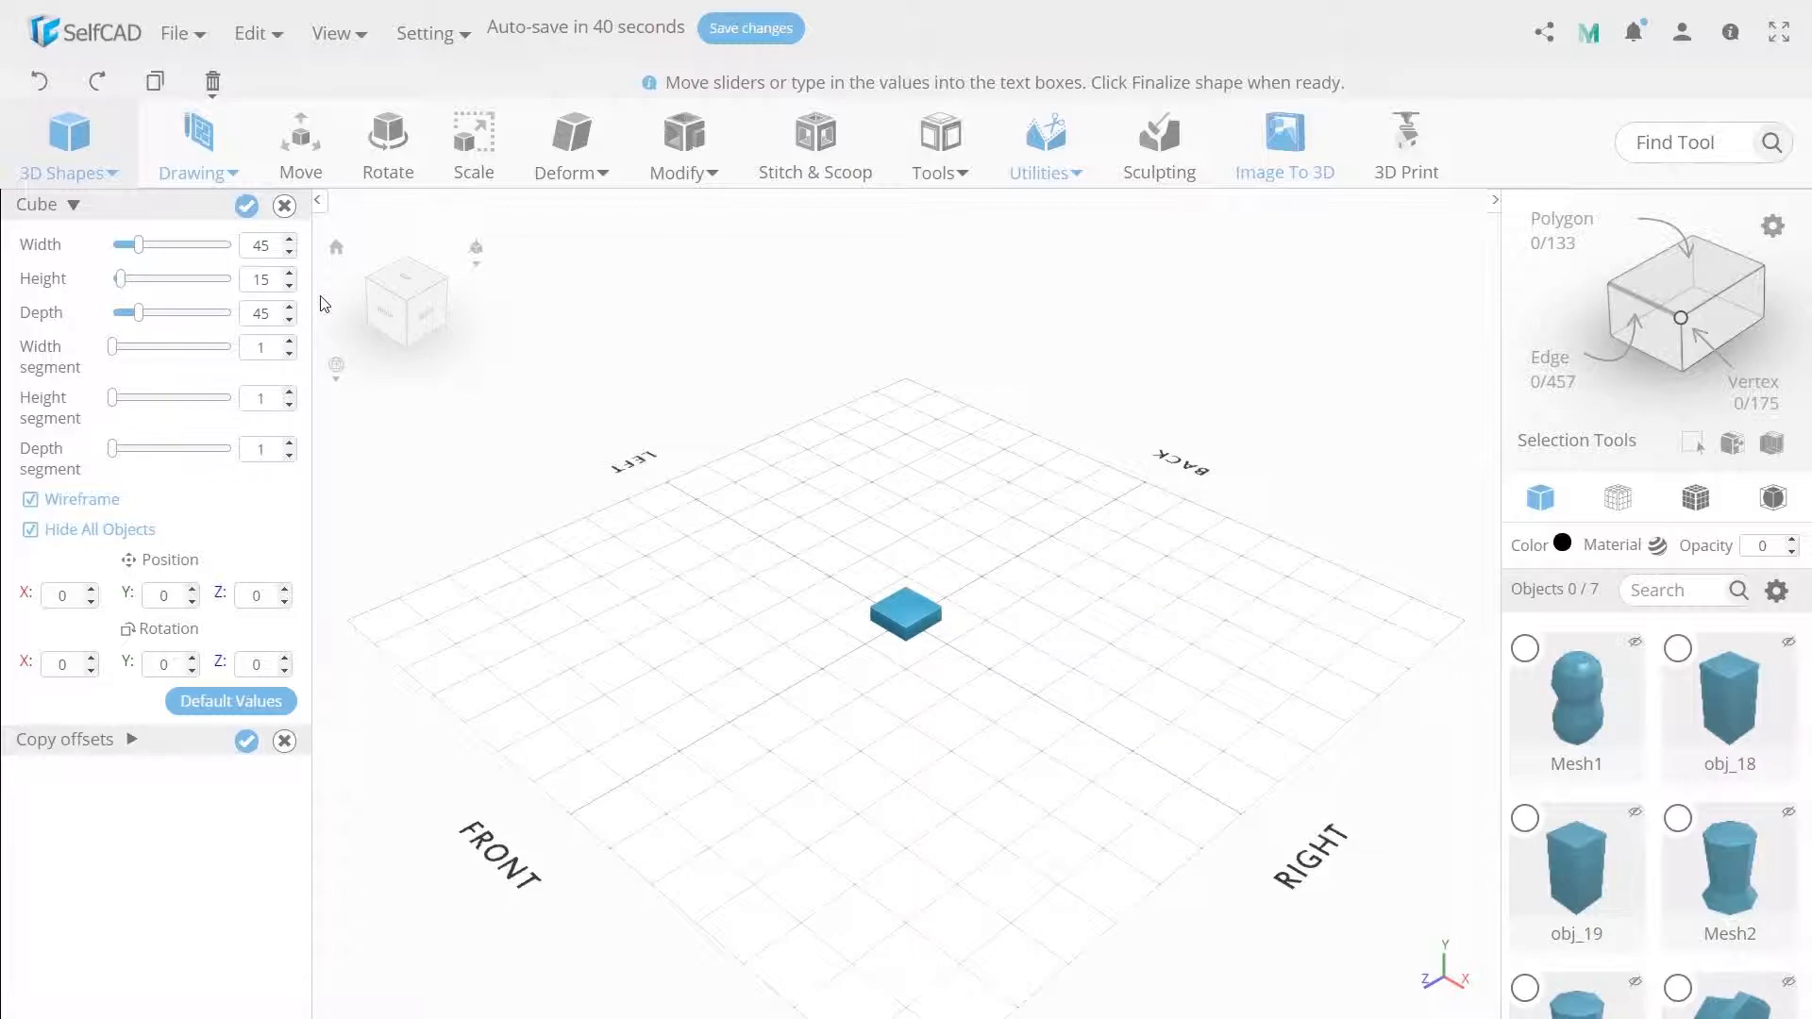
click(247, 205)
Raise the flat cube to the end of the arm and scale its height to 5.
click(300, 142)
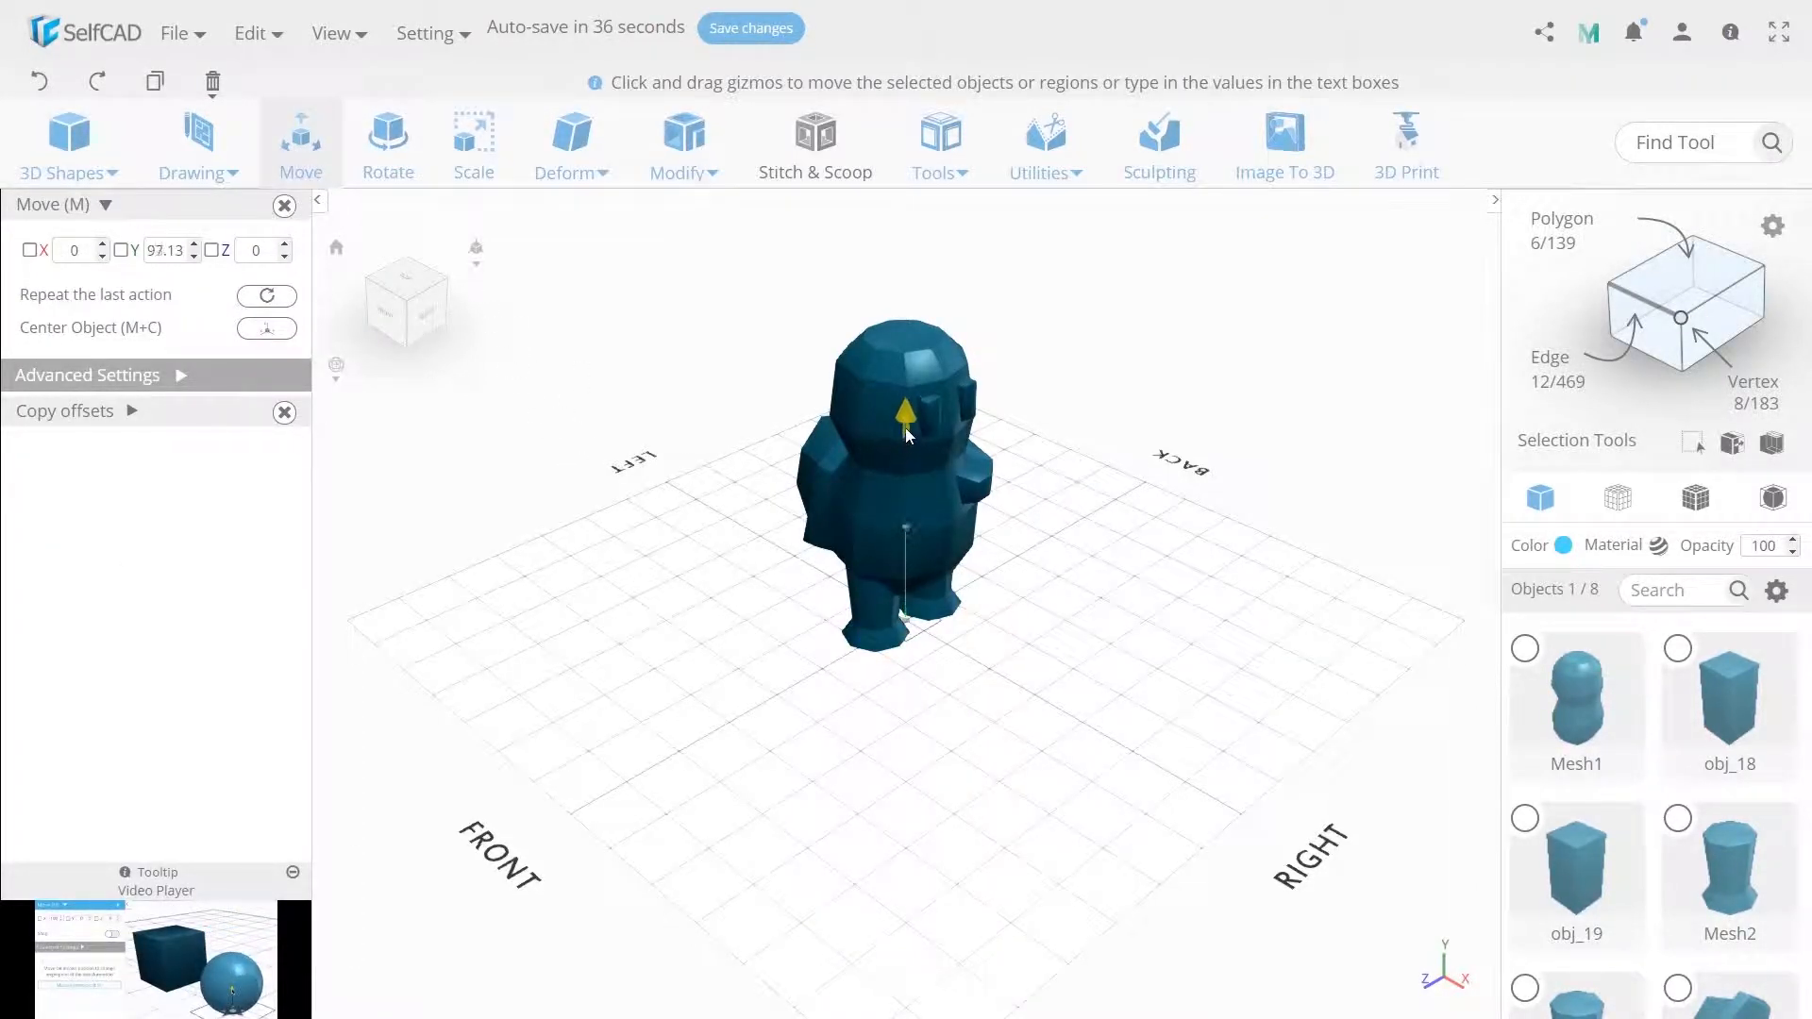
drag(909, 492, 965, 507)
drag(965, 507, 973, 510)
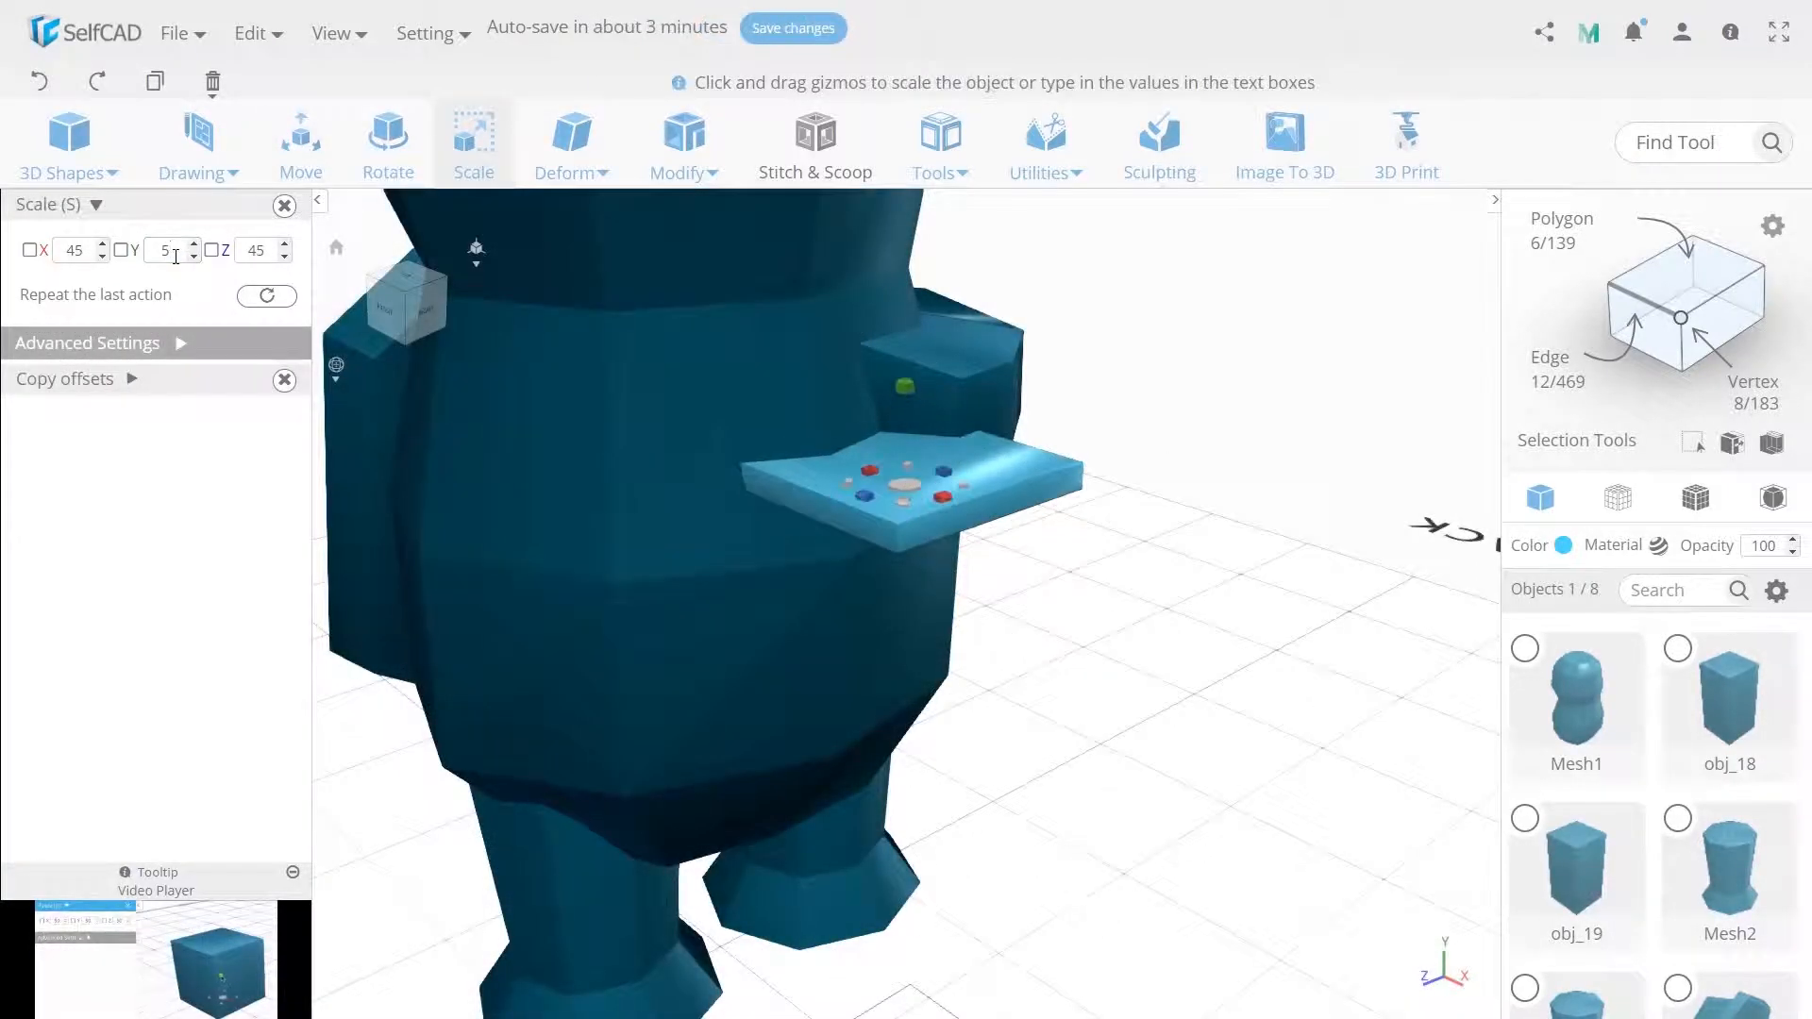
Make one copy of the plate offset 9 upward in Y.
click(129, 382)
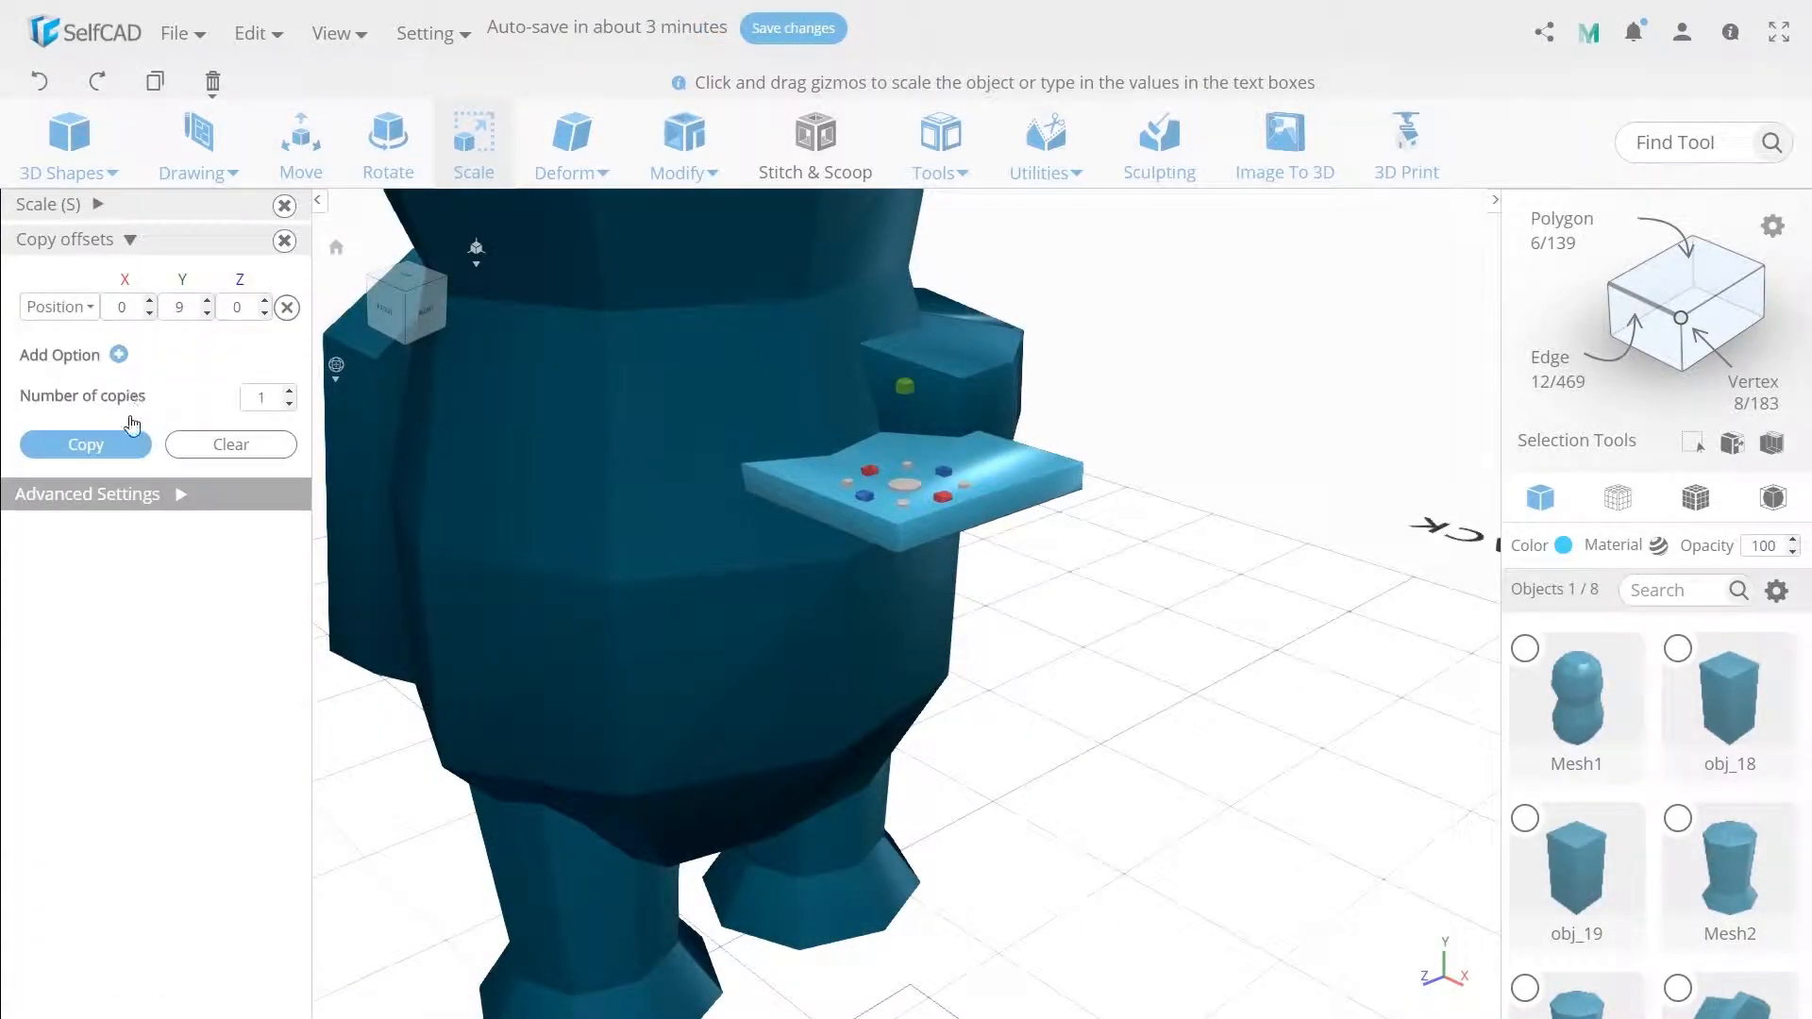
click(108, 446)
Subtract both stacked plates from the arm's end with Stitch & Scoop Difference to cut finger grooves.
shift+click(899, 535)
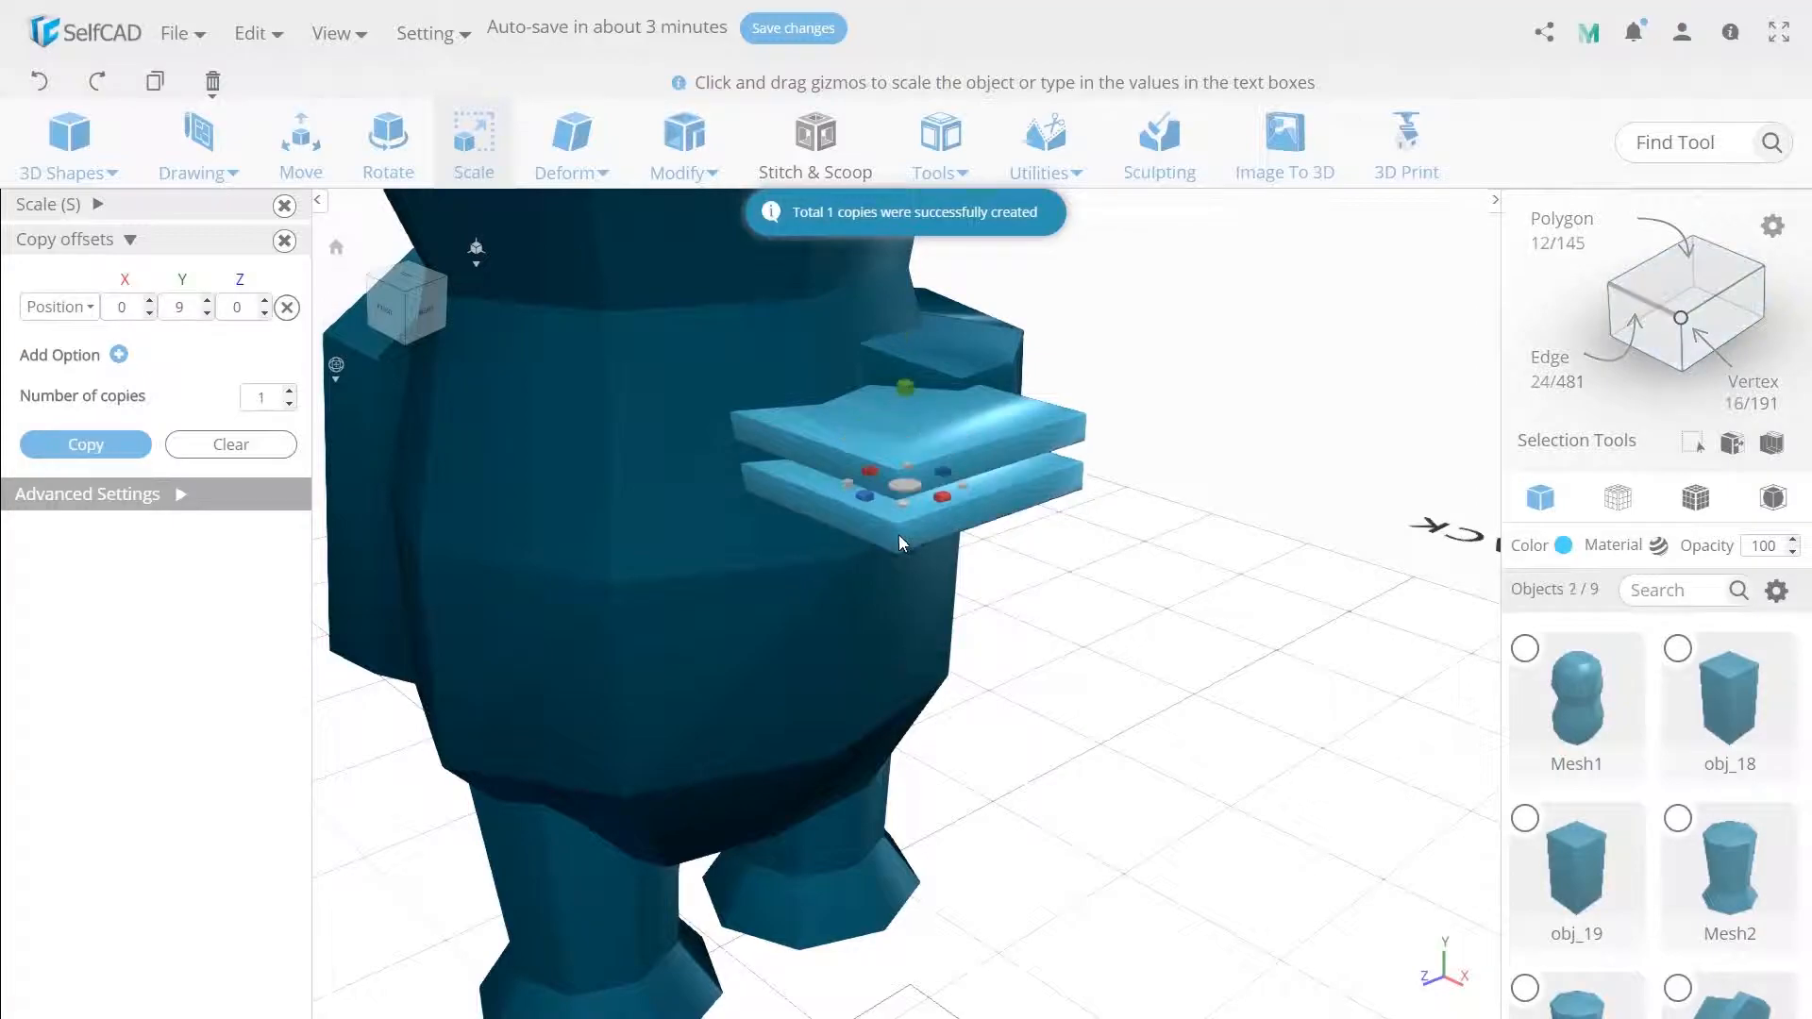
shift+click(961, 371)
click(816, 141)
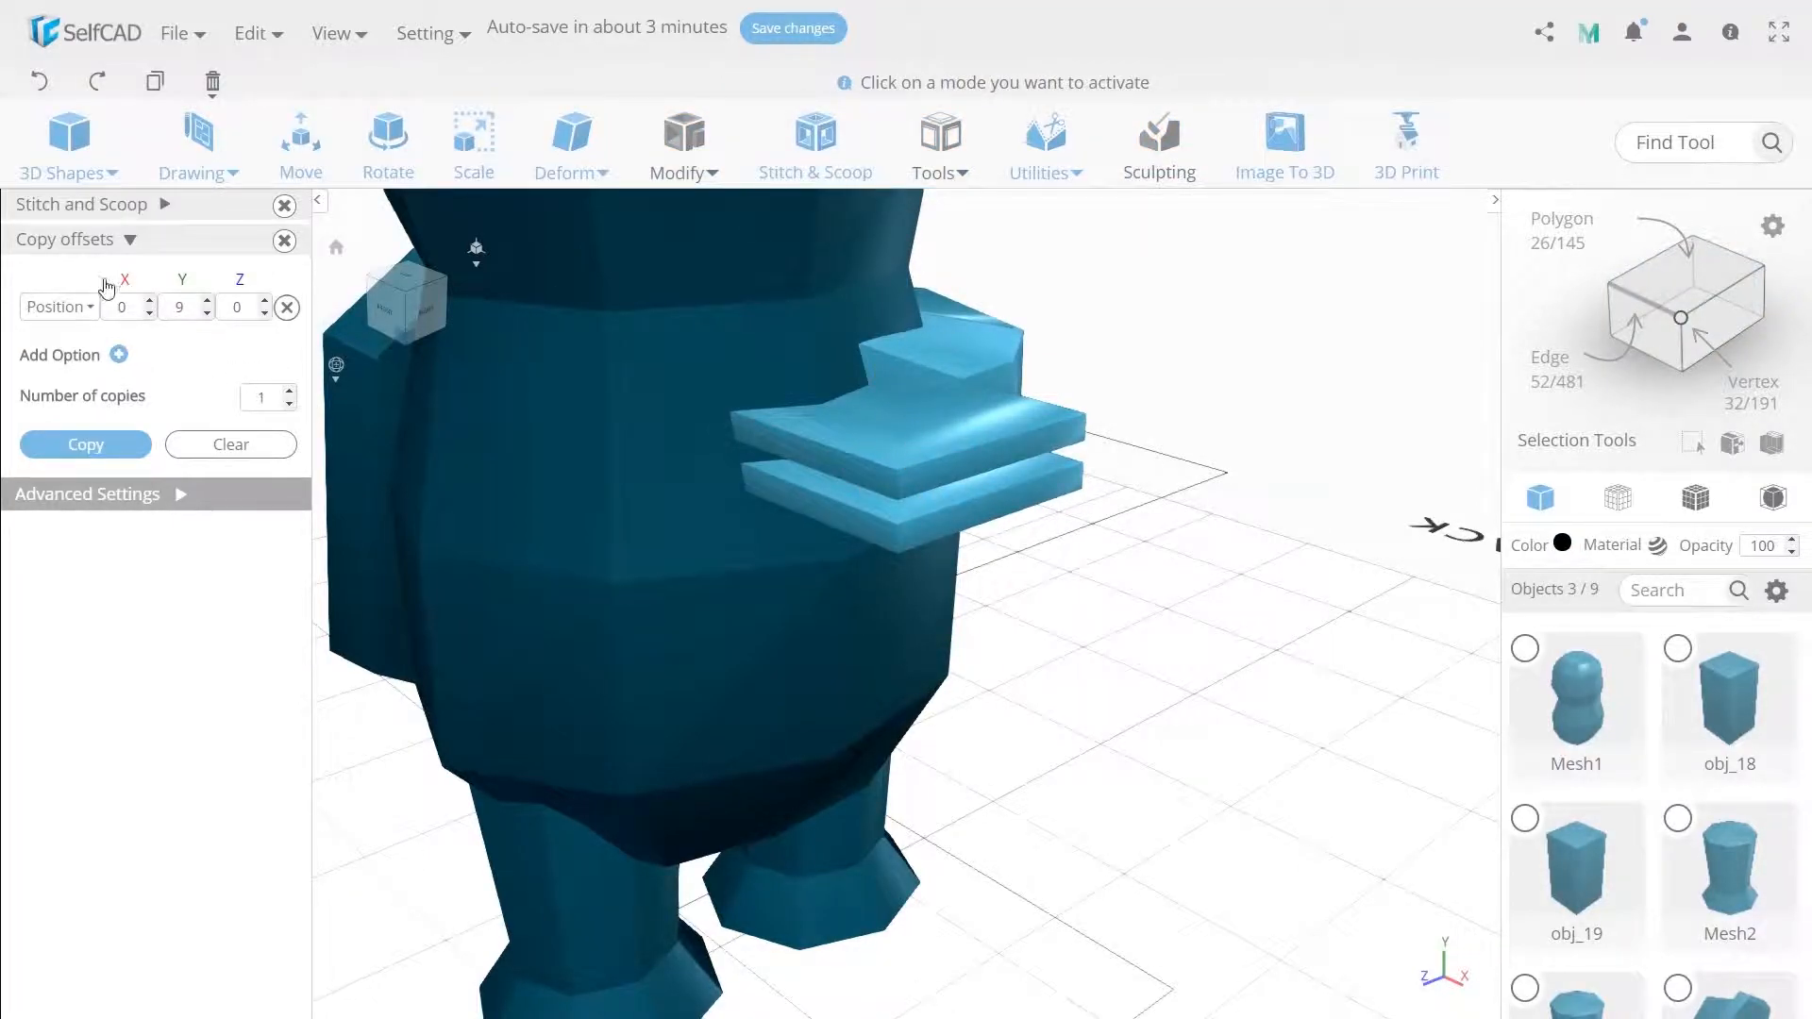
click(166, 206)
click(115, 267)
click(76, 361)
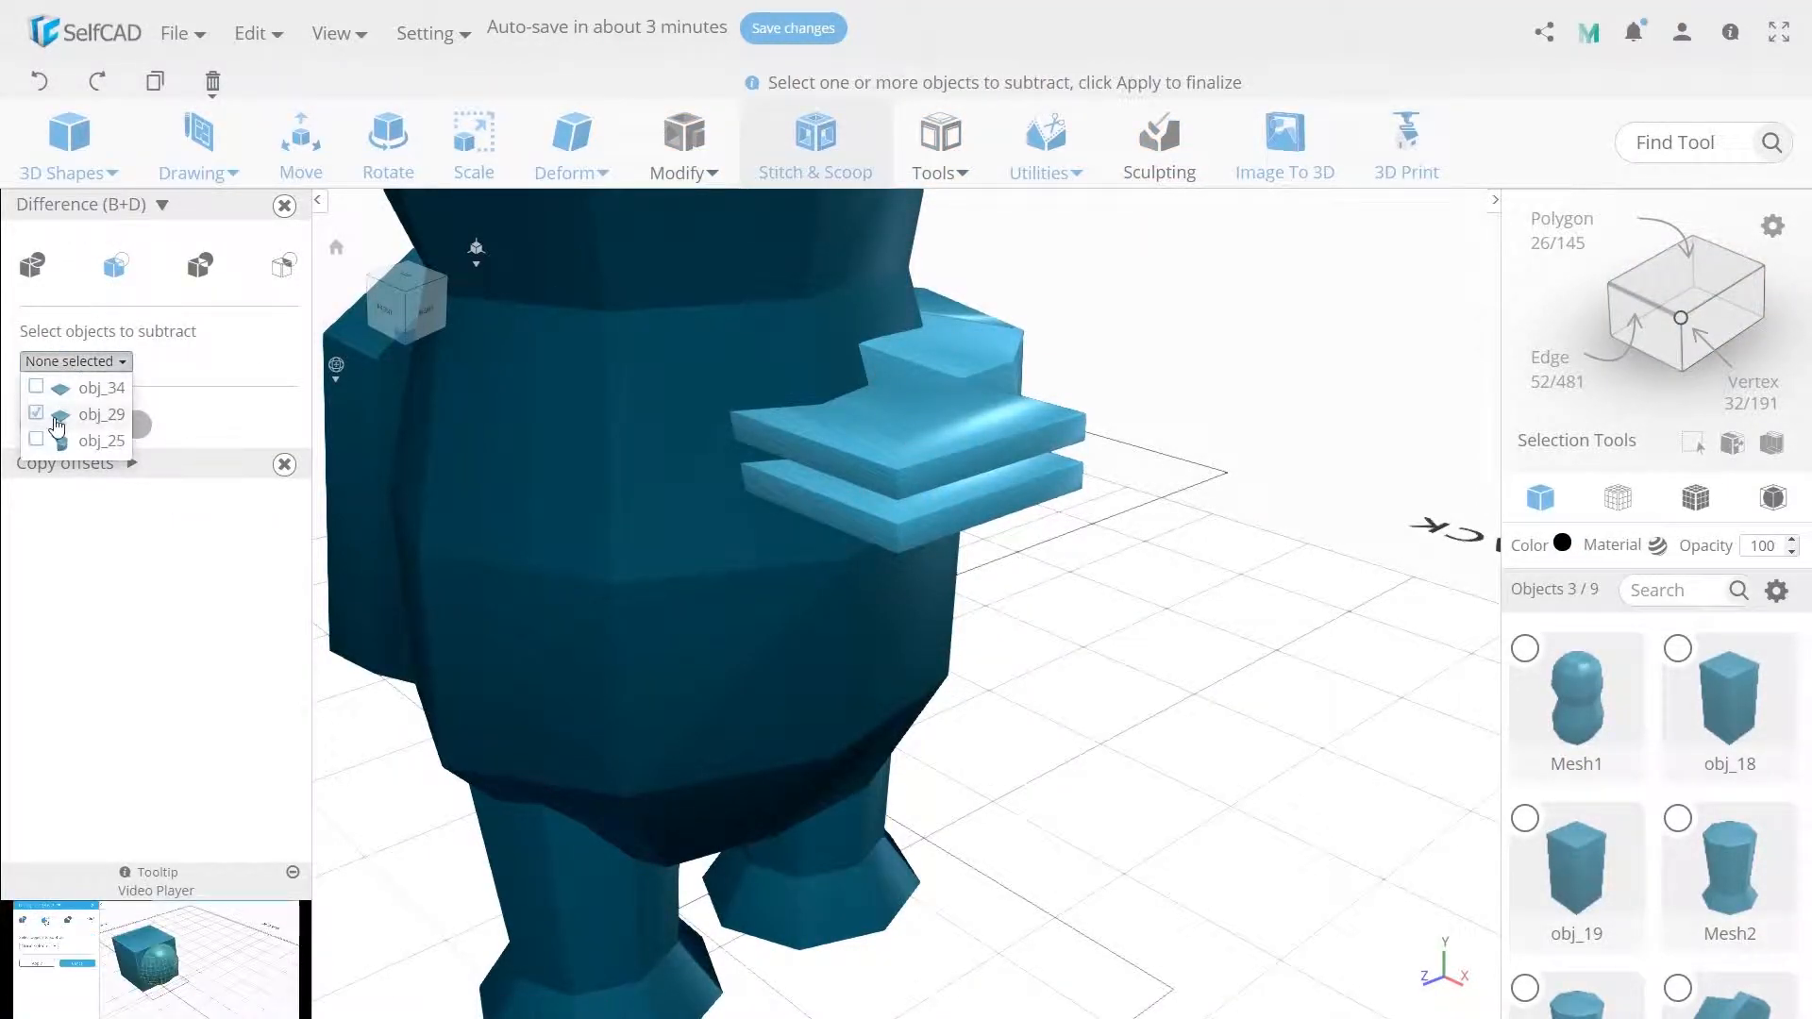
click(47, 391)
click(36, 413)
click(141, 425)
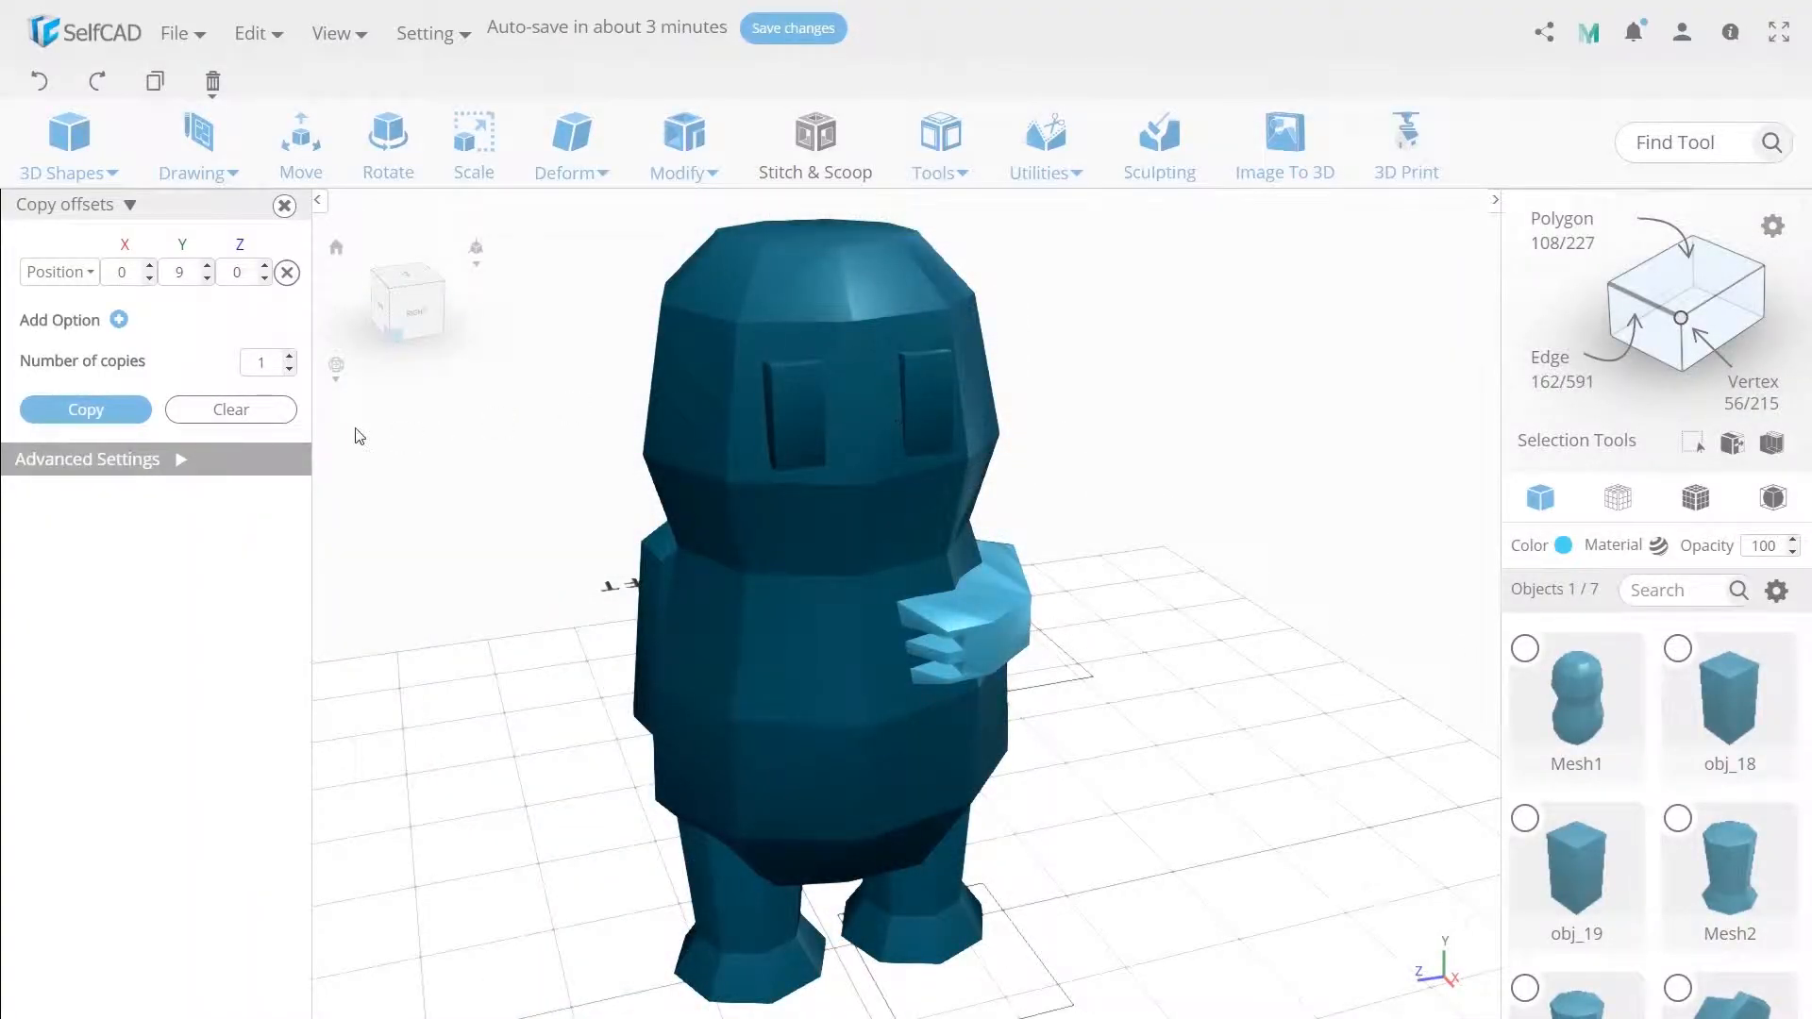
Make one copy of the finished arm with the Y offset set to 0.
double_click(179, 273)
text(0)
click(123, 409)
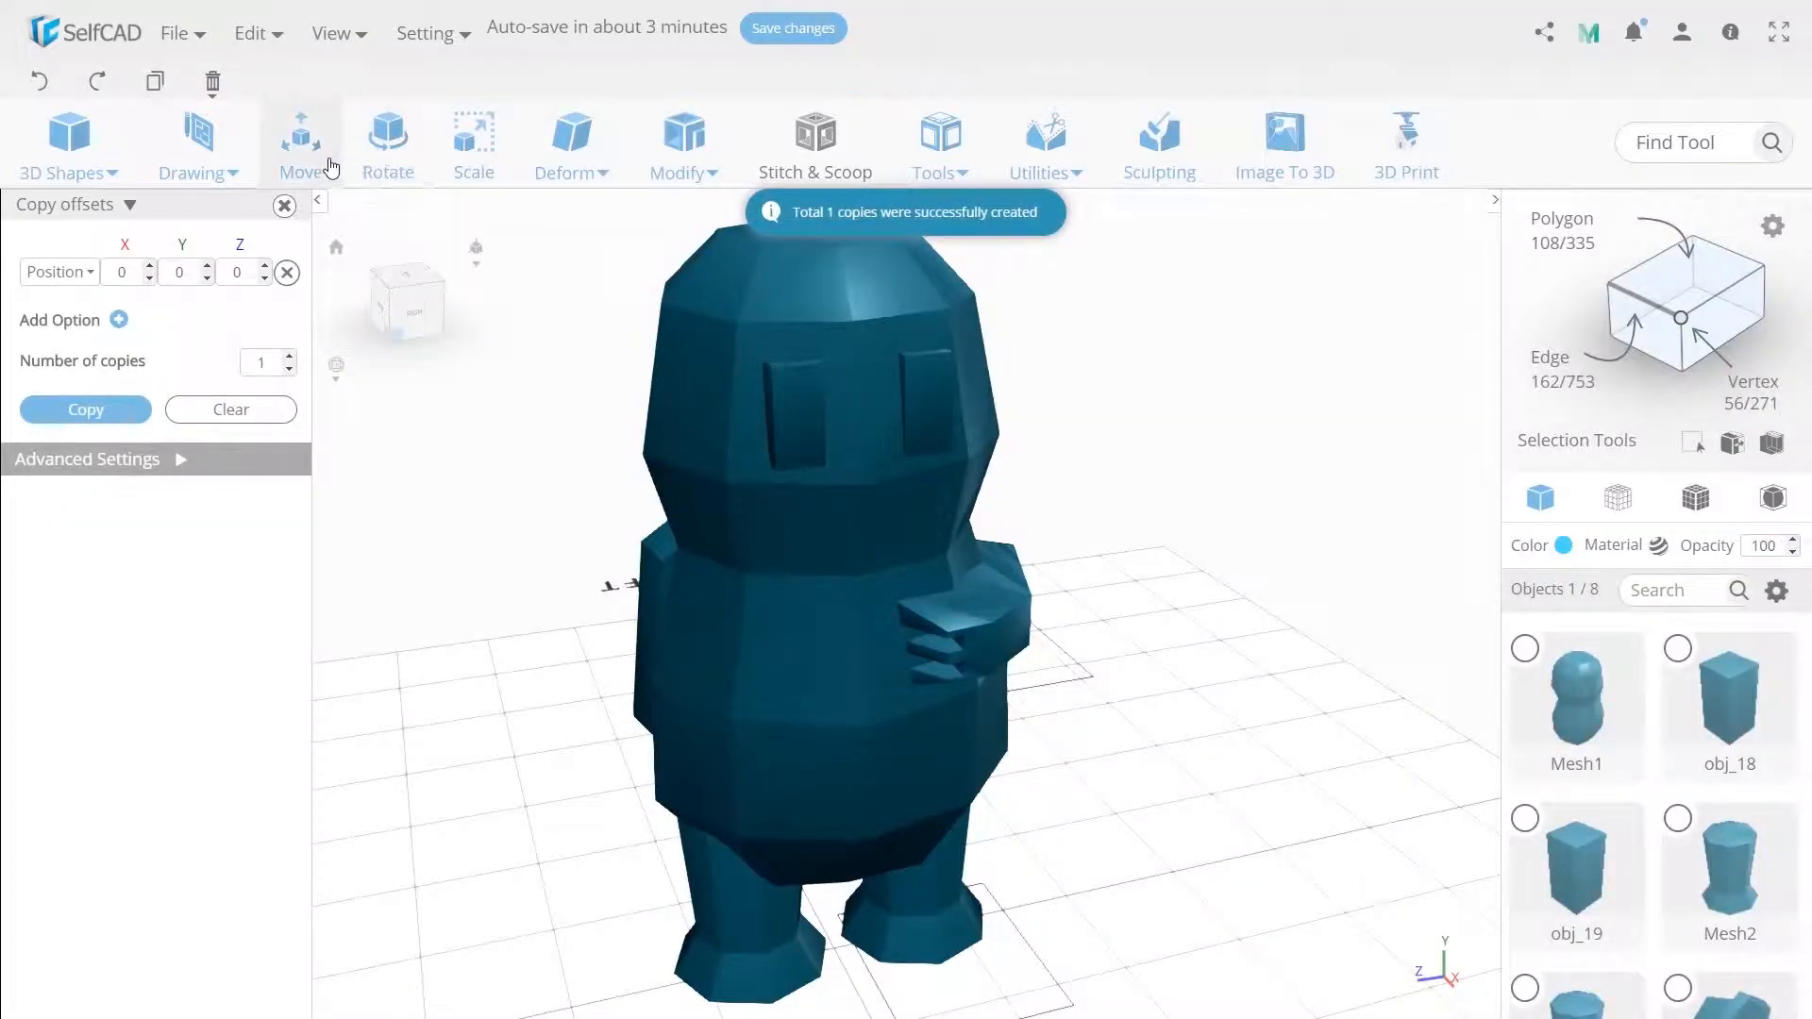
Move the copied arm to Z 39.7 on the figure's other side.
click(319, 167)
double_click(262, 248)
text(39.7)
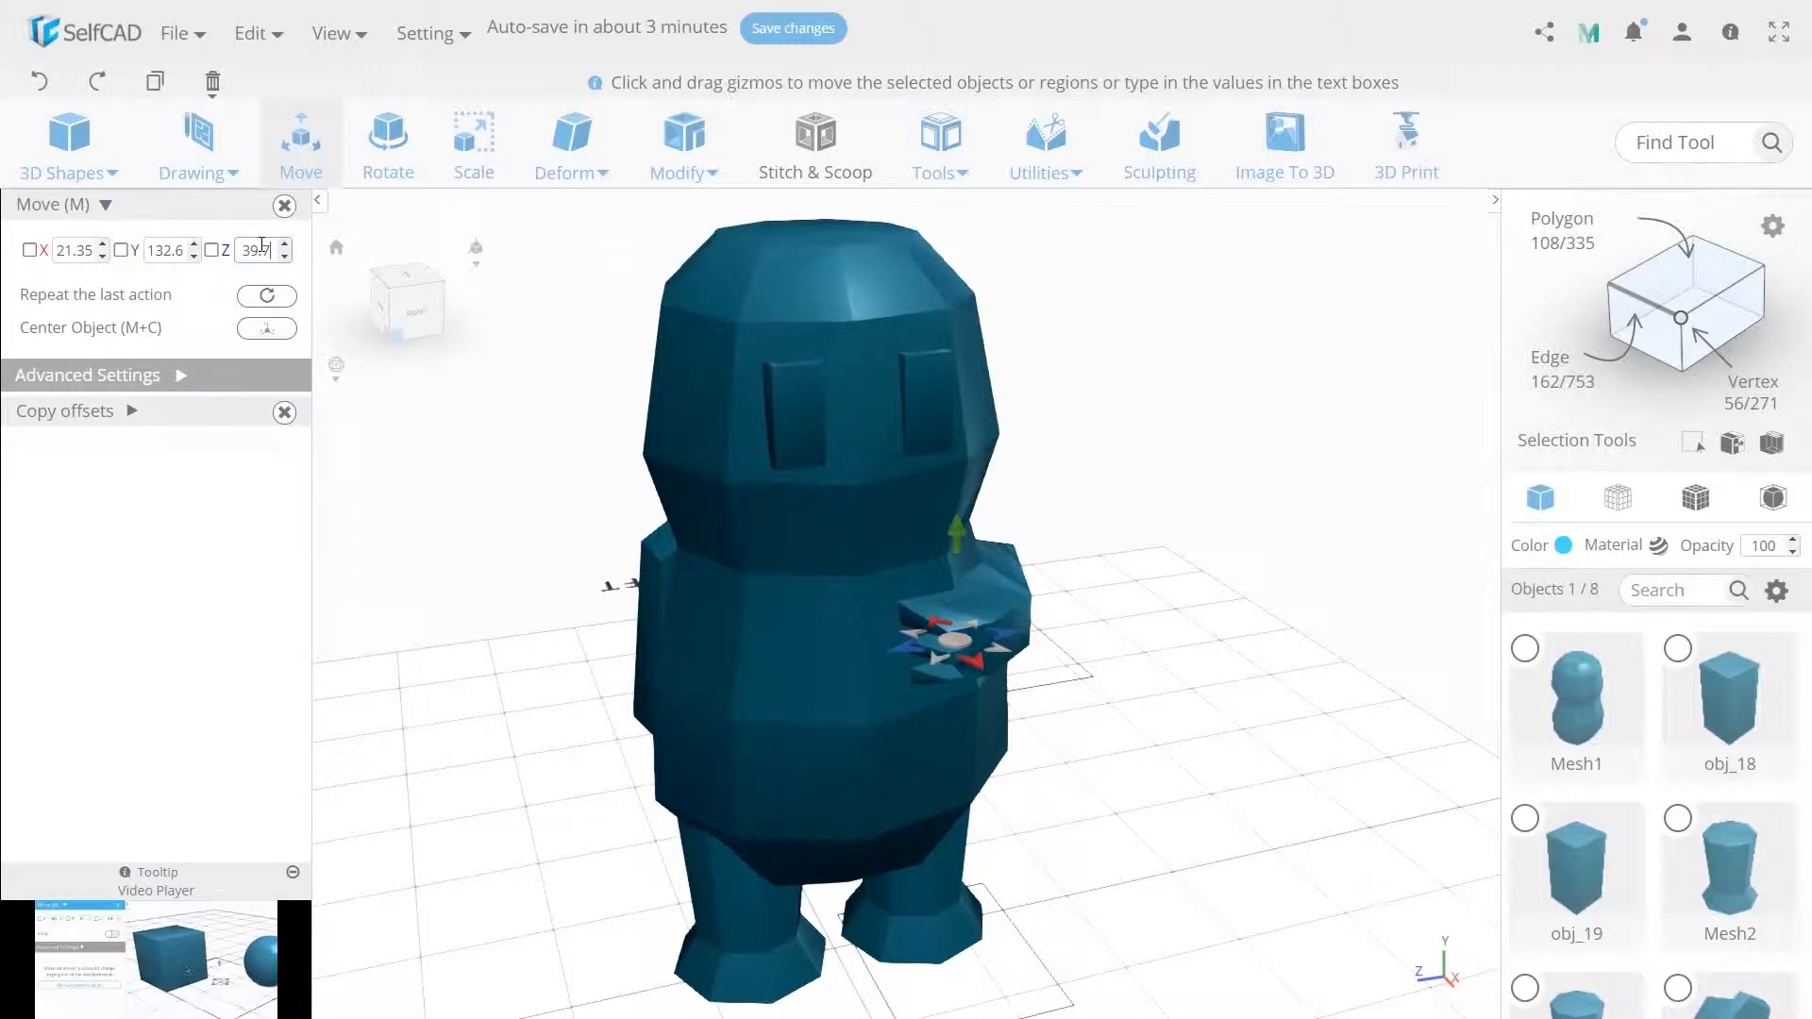
key(Return)
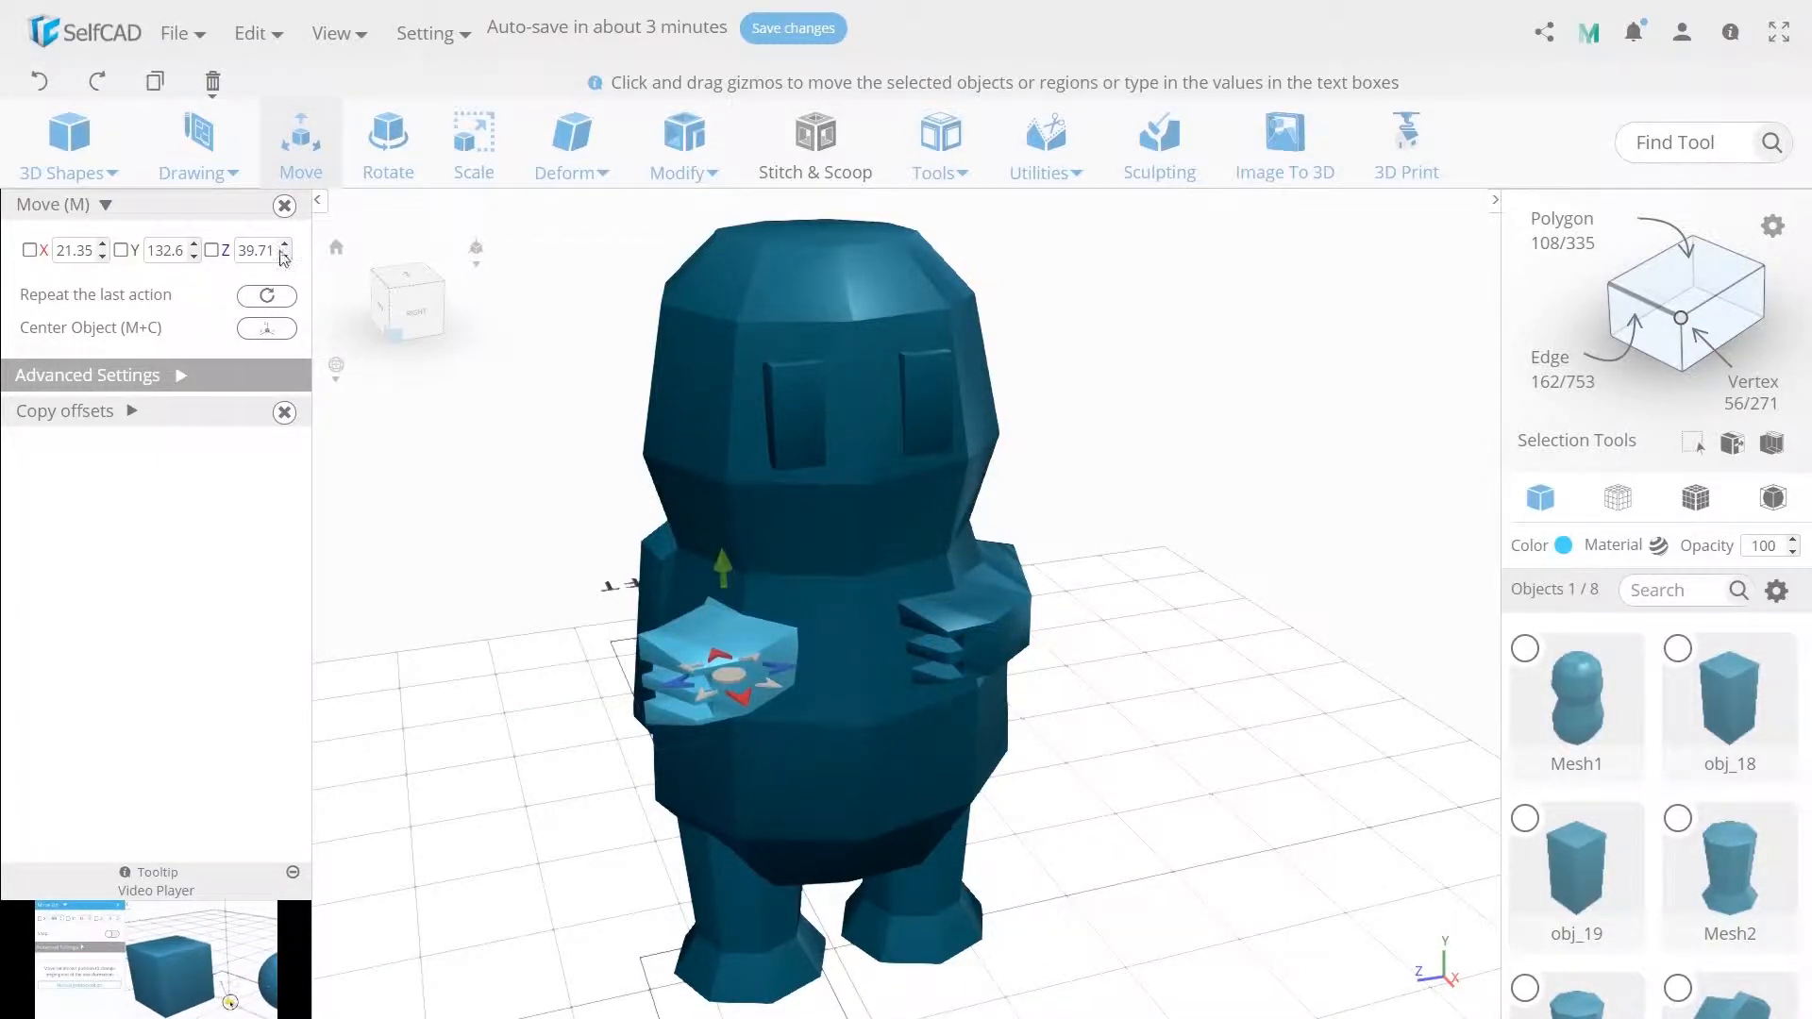
Rotate the copied arm about Y and mirror it so it forms the opposite arm.
click(390, 159)
double_click(167, 250)
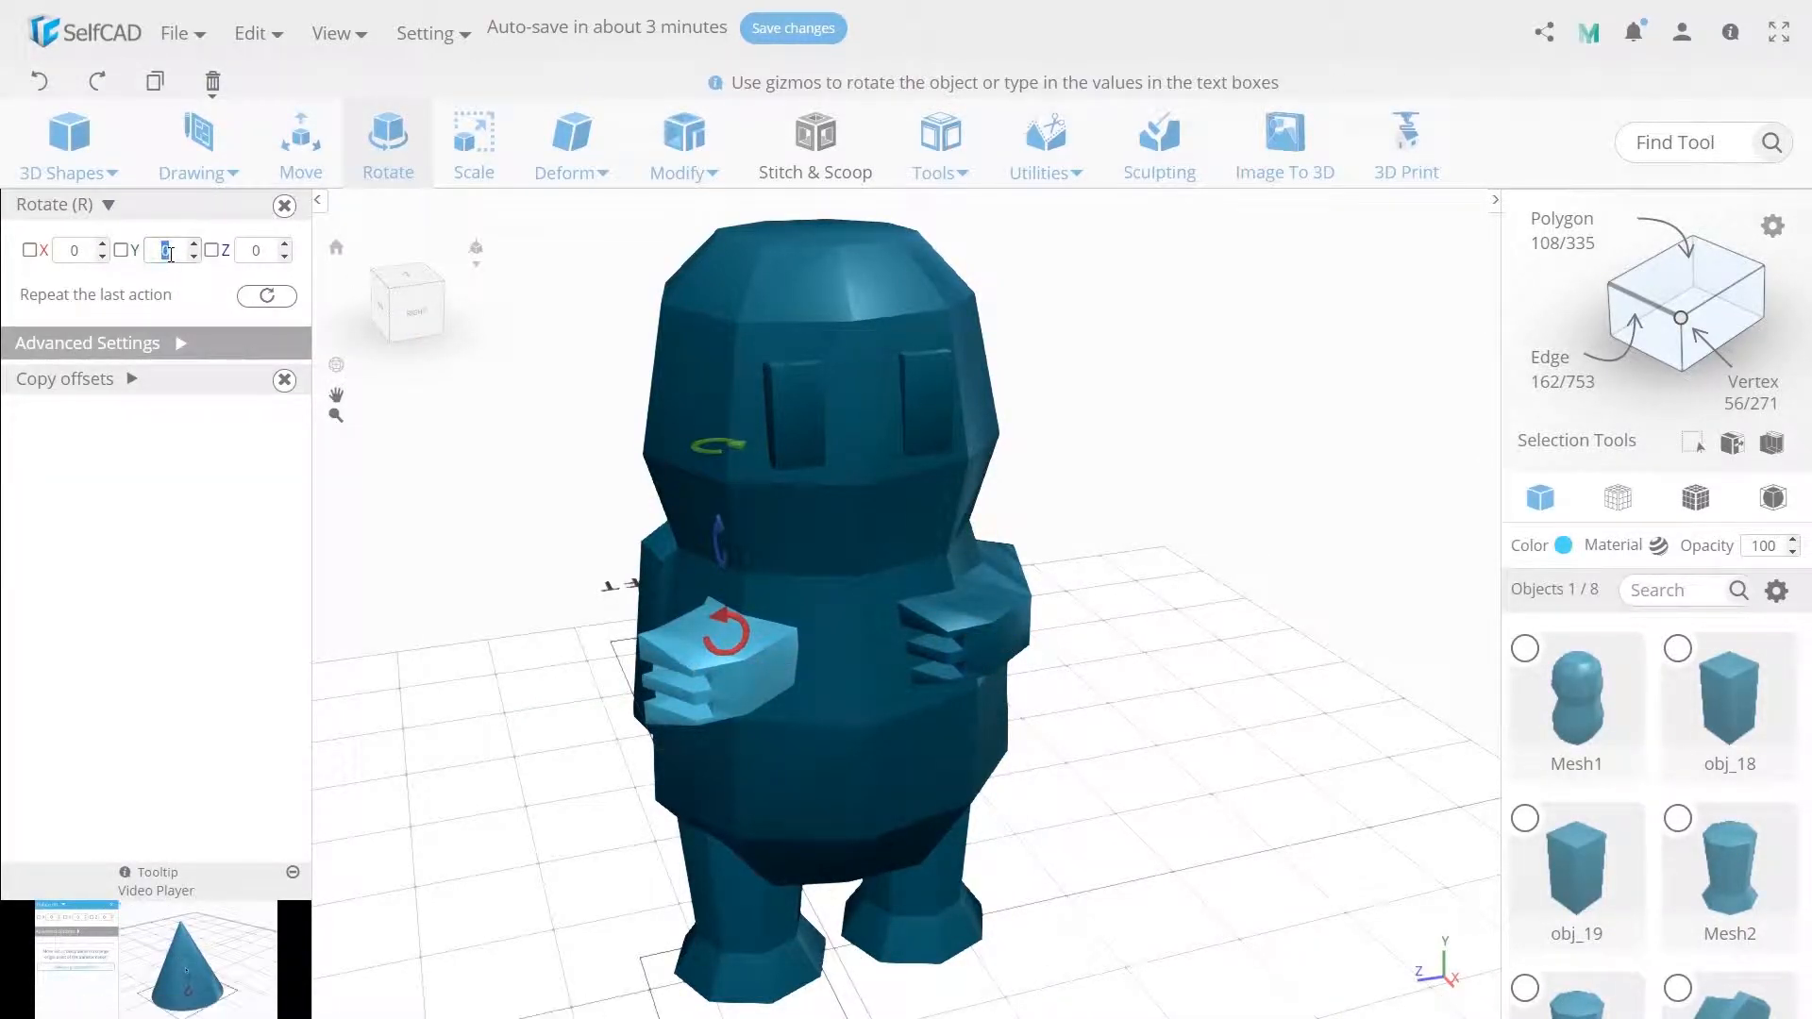
key(Return)
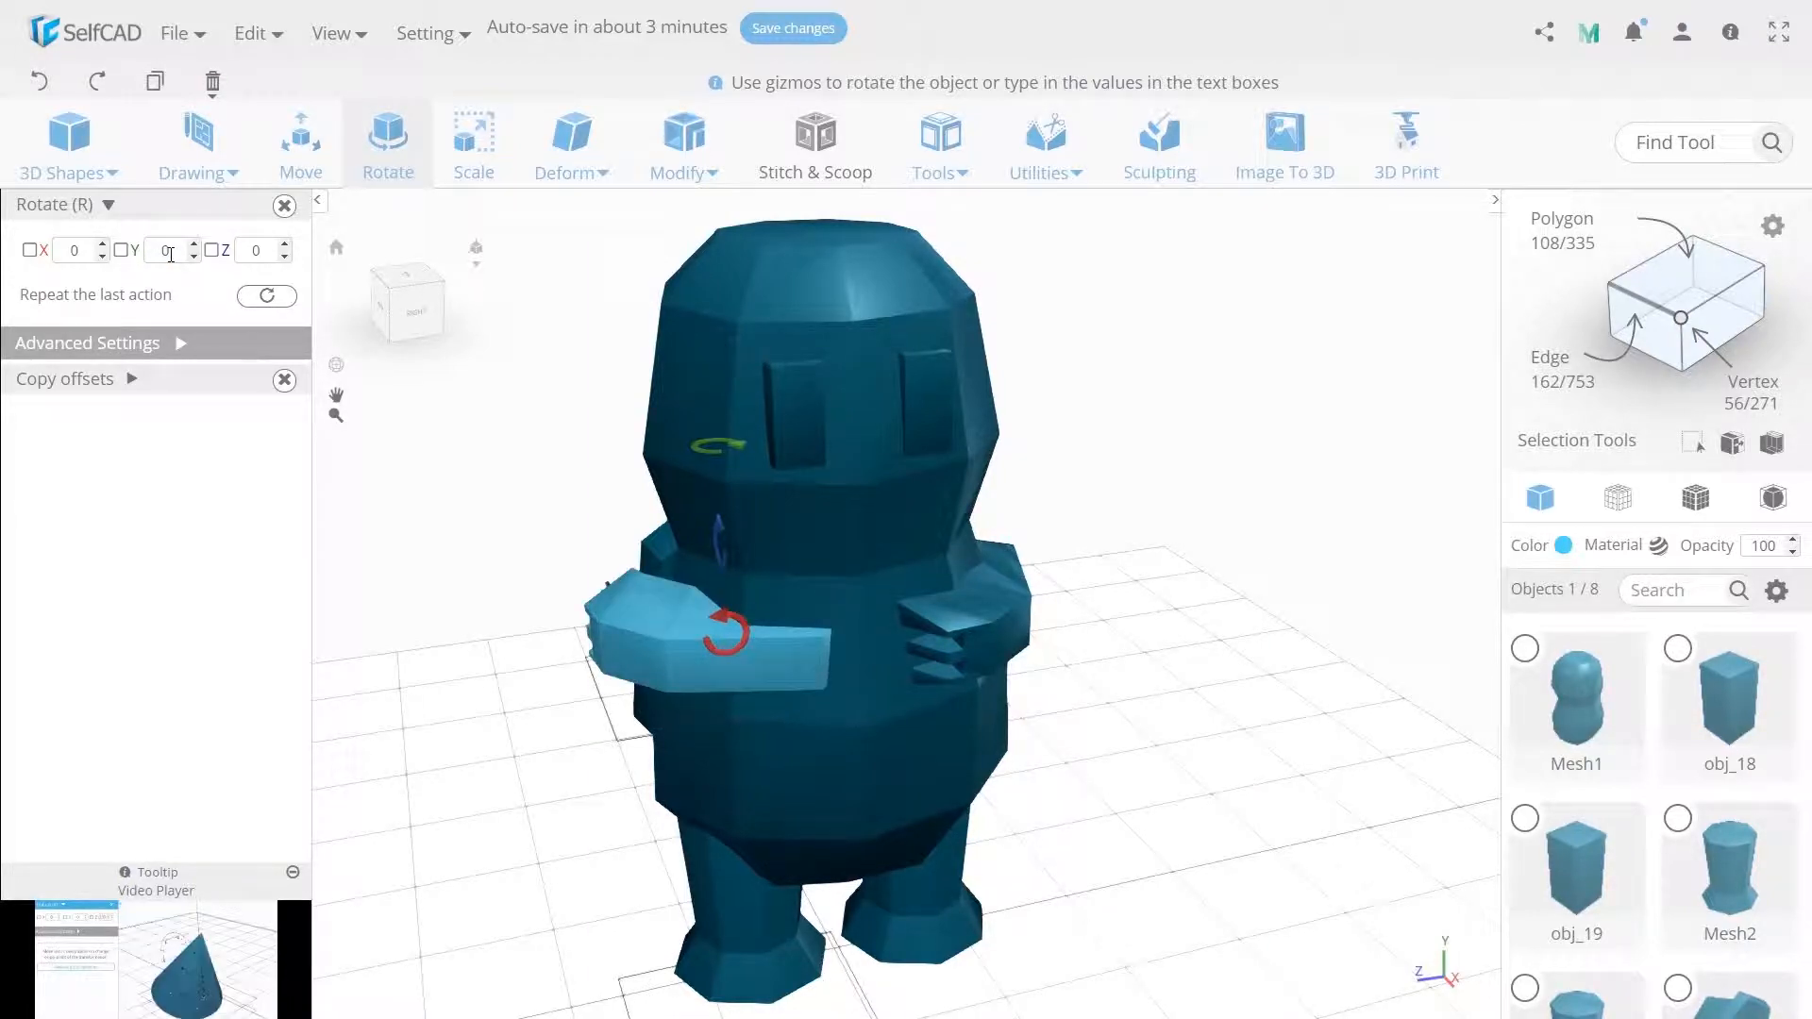
click(1046, 151)
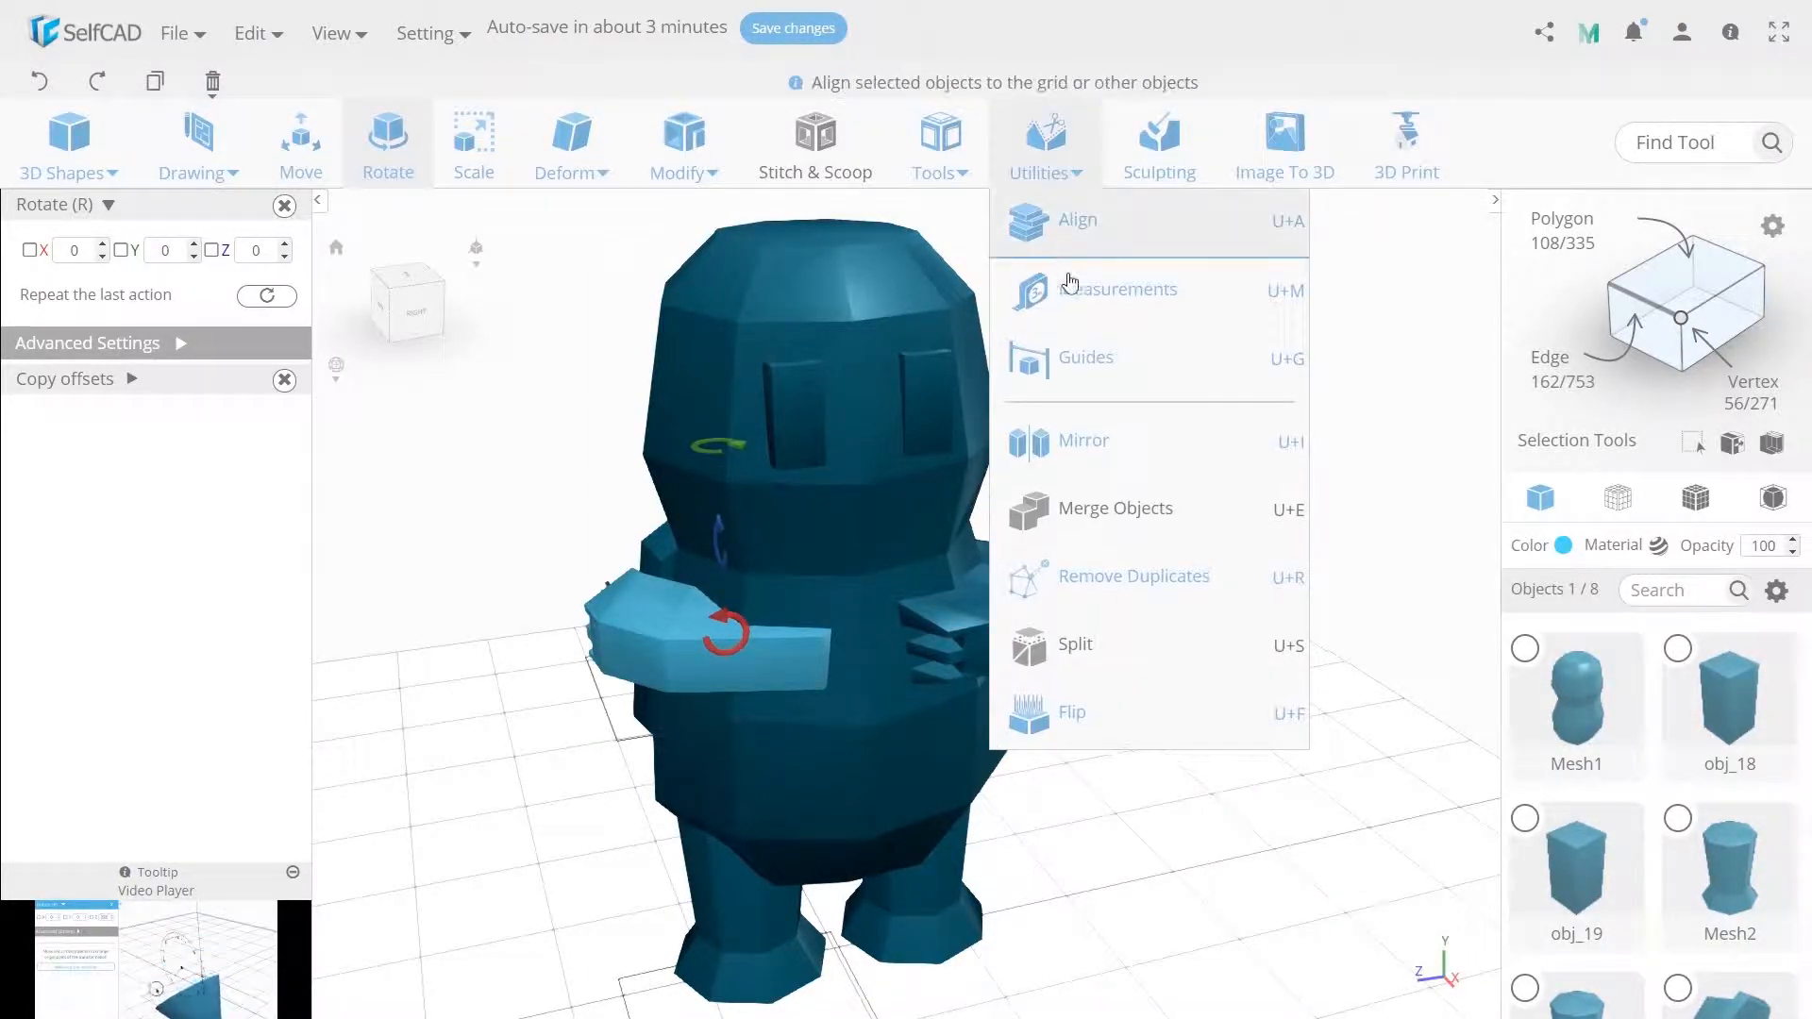
click(1076, 466)
click(388, 141)
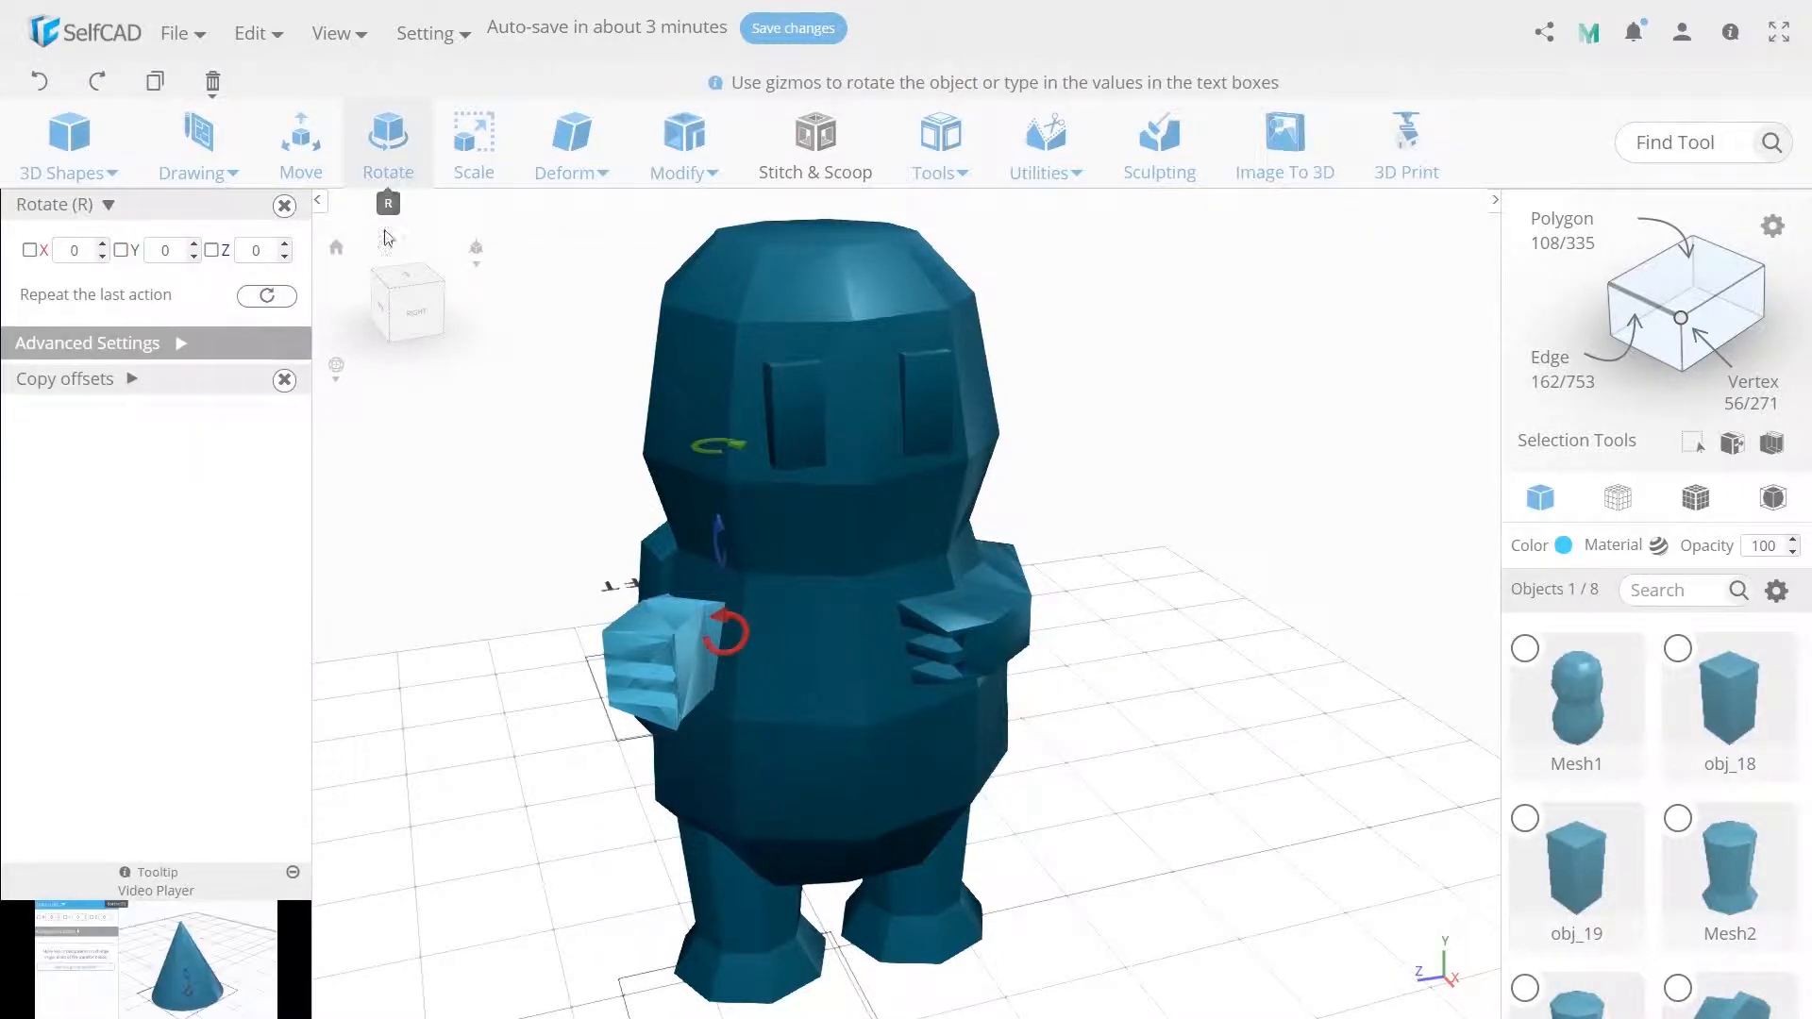
double_click(156, 251)
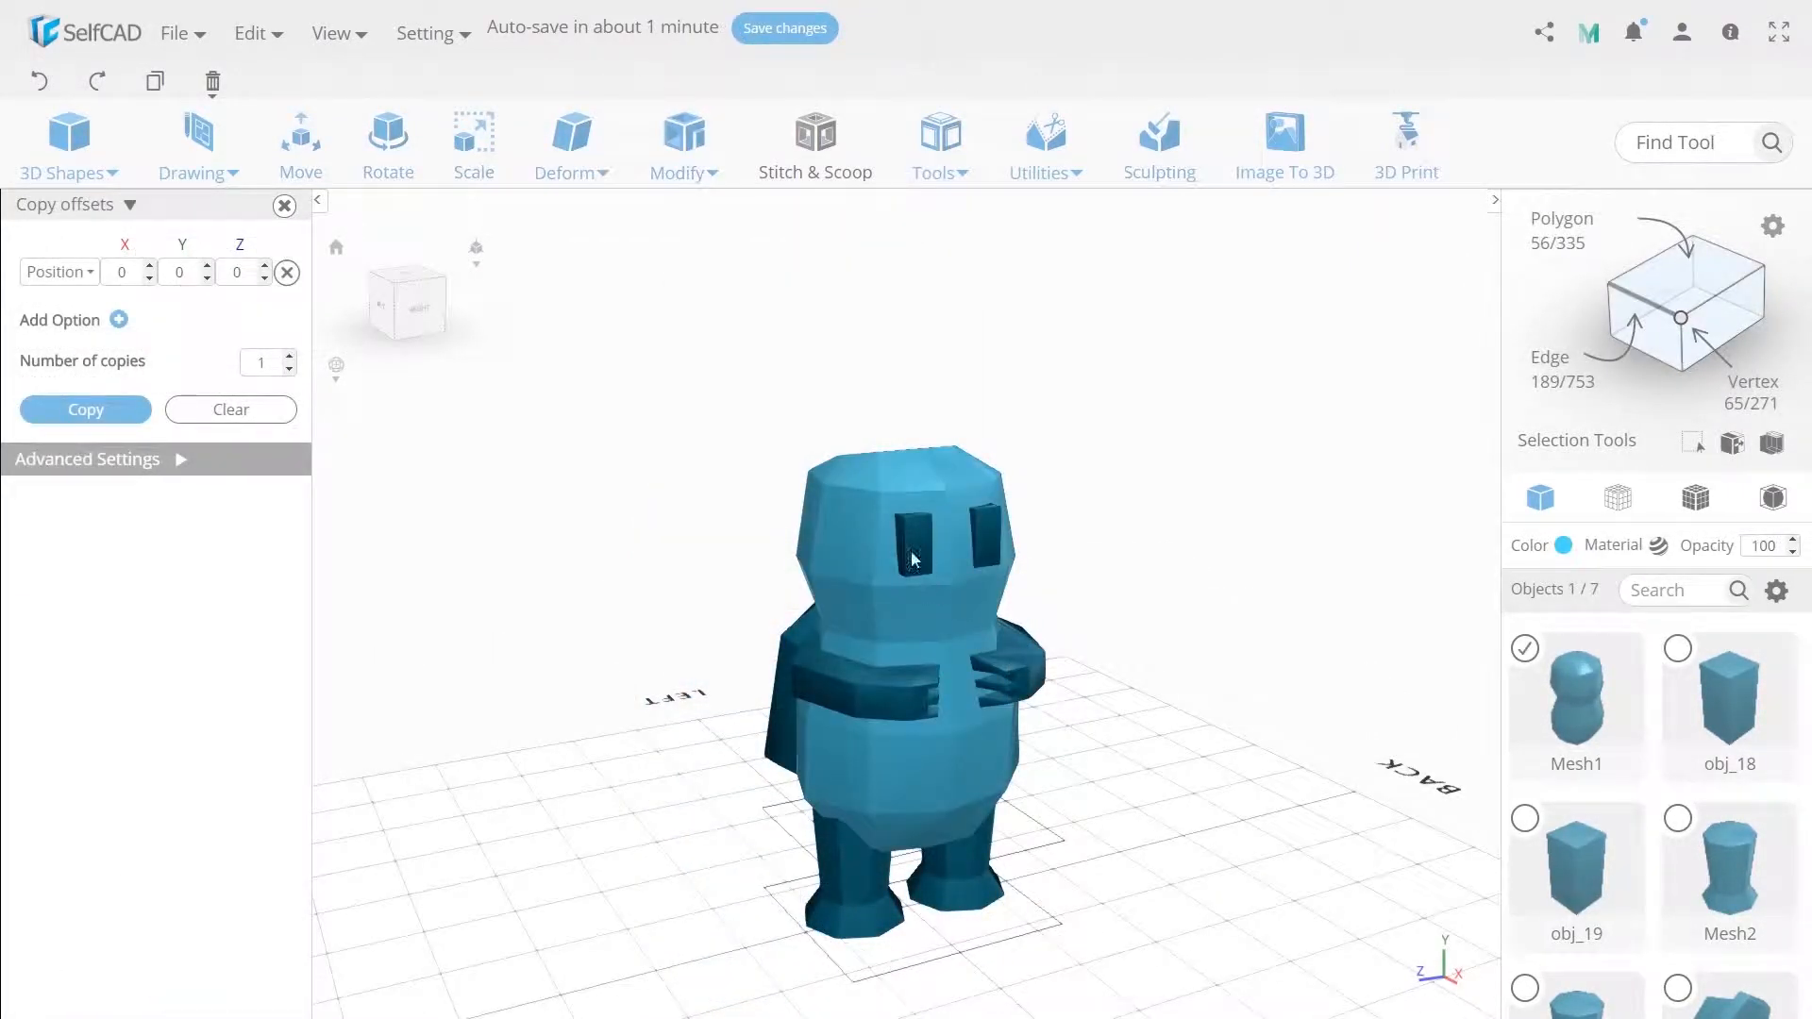
Subtract both eye cubes from the body with Stitch & Scoop Difference to carve eye sockets.
shift+click(905, 541)
shift+click(985, 536)
click(814, 159)
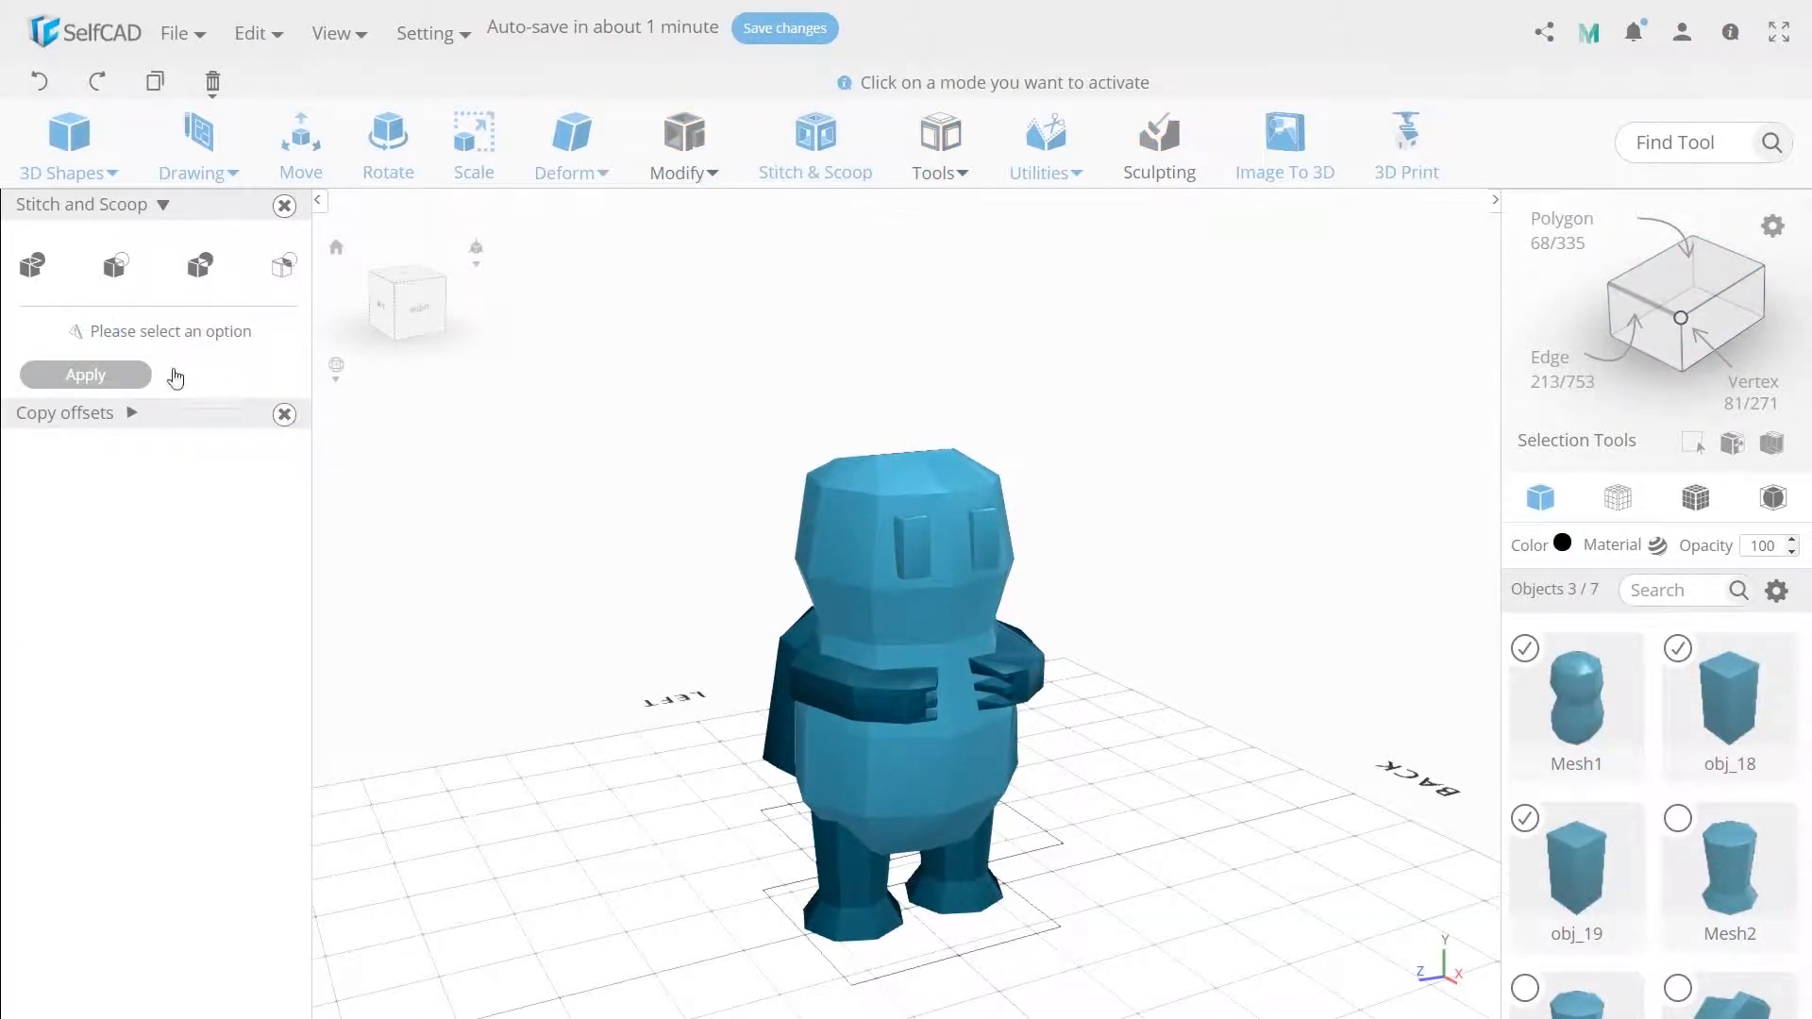
click(114, 289)
click(69, 362)
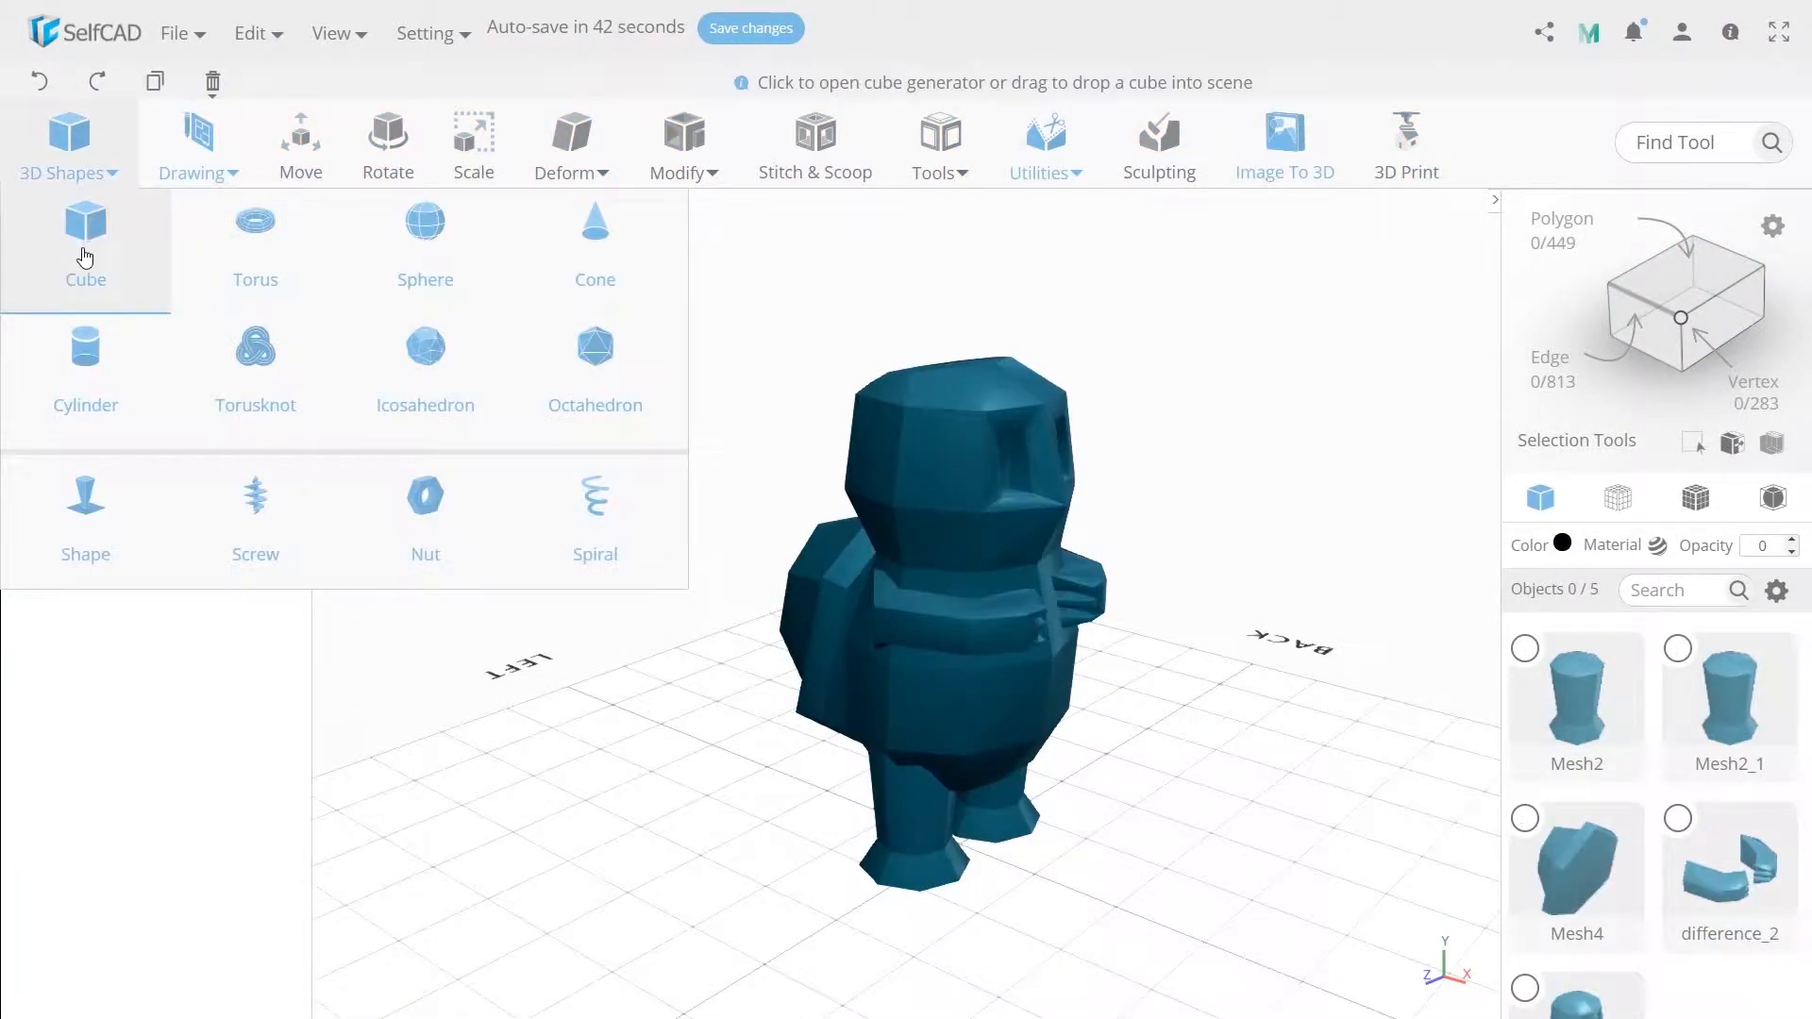
Add a cube 70 wide, 45 high and 45 deep with 2 depth segments and finalize it.
click(81, 236)
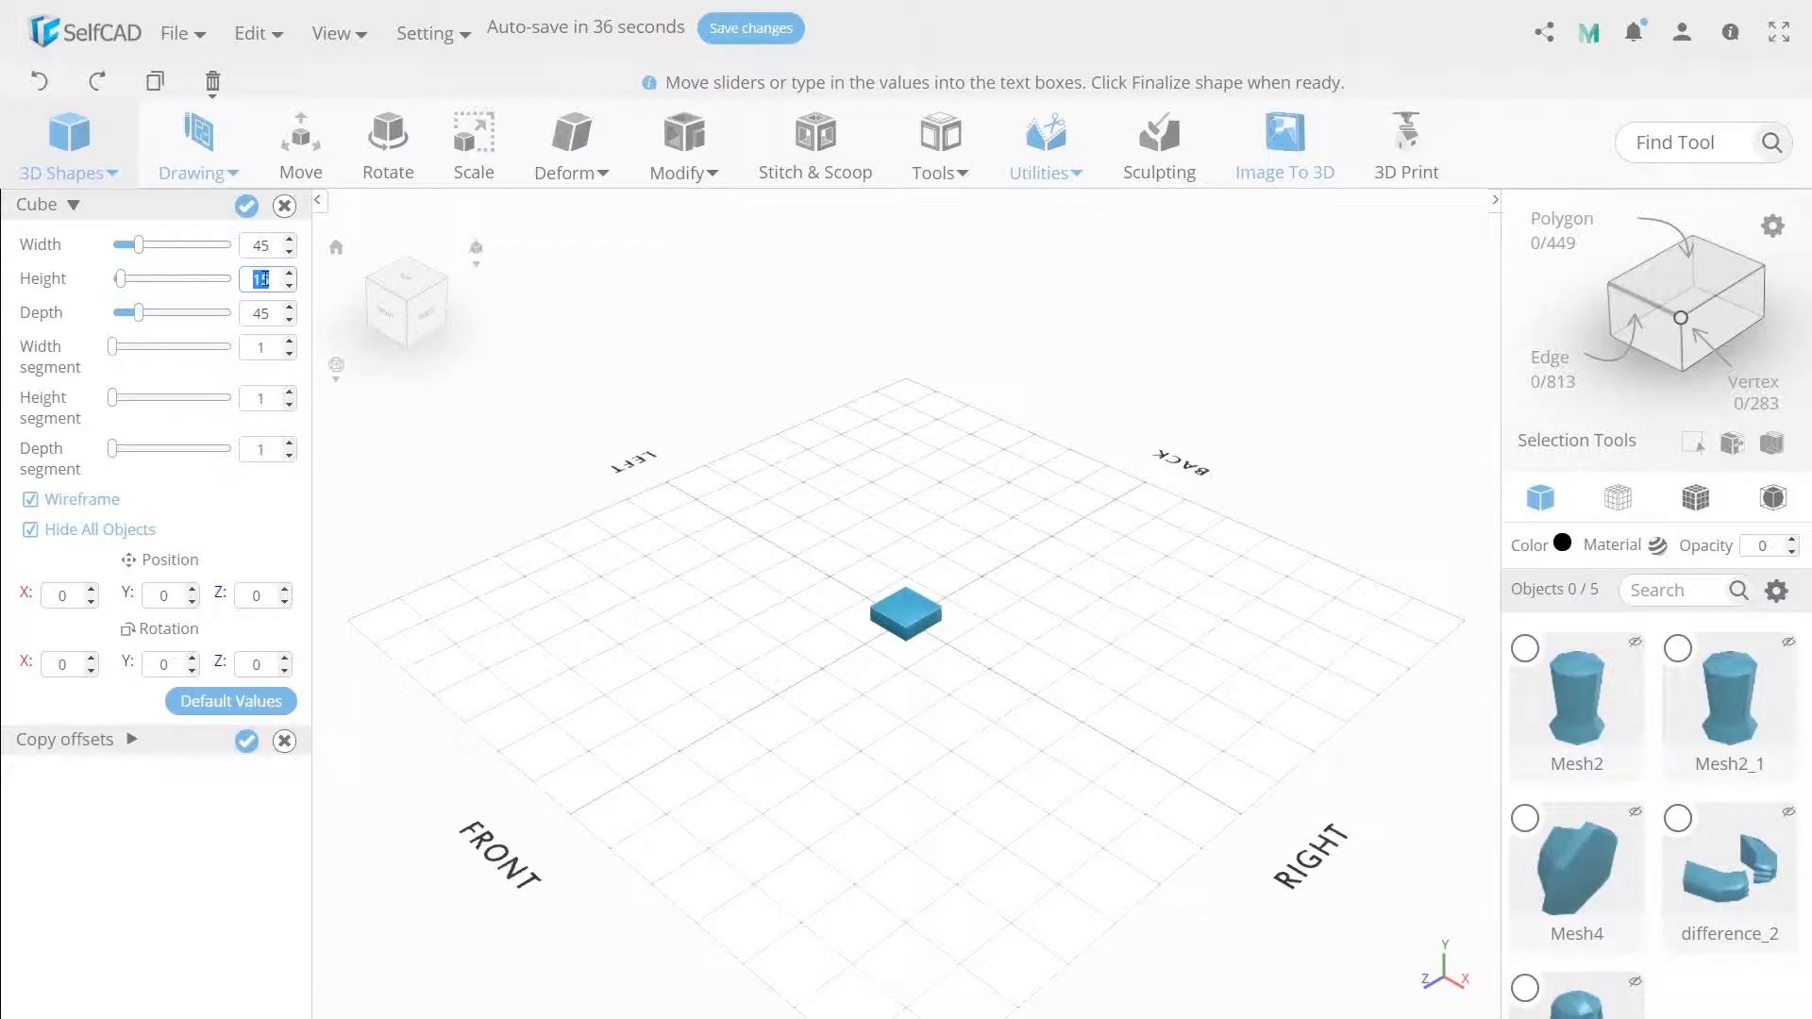
text(5)
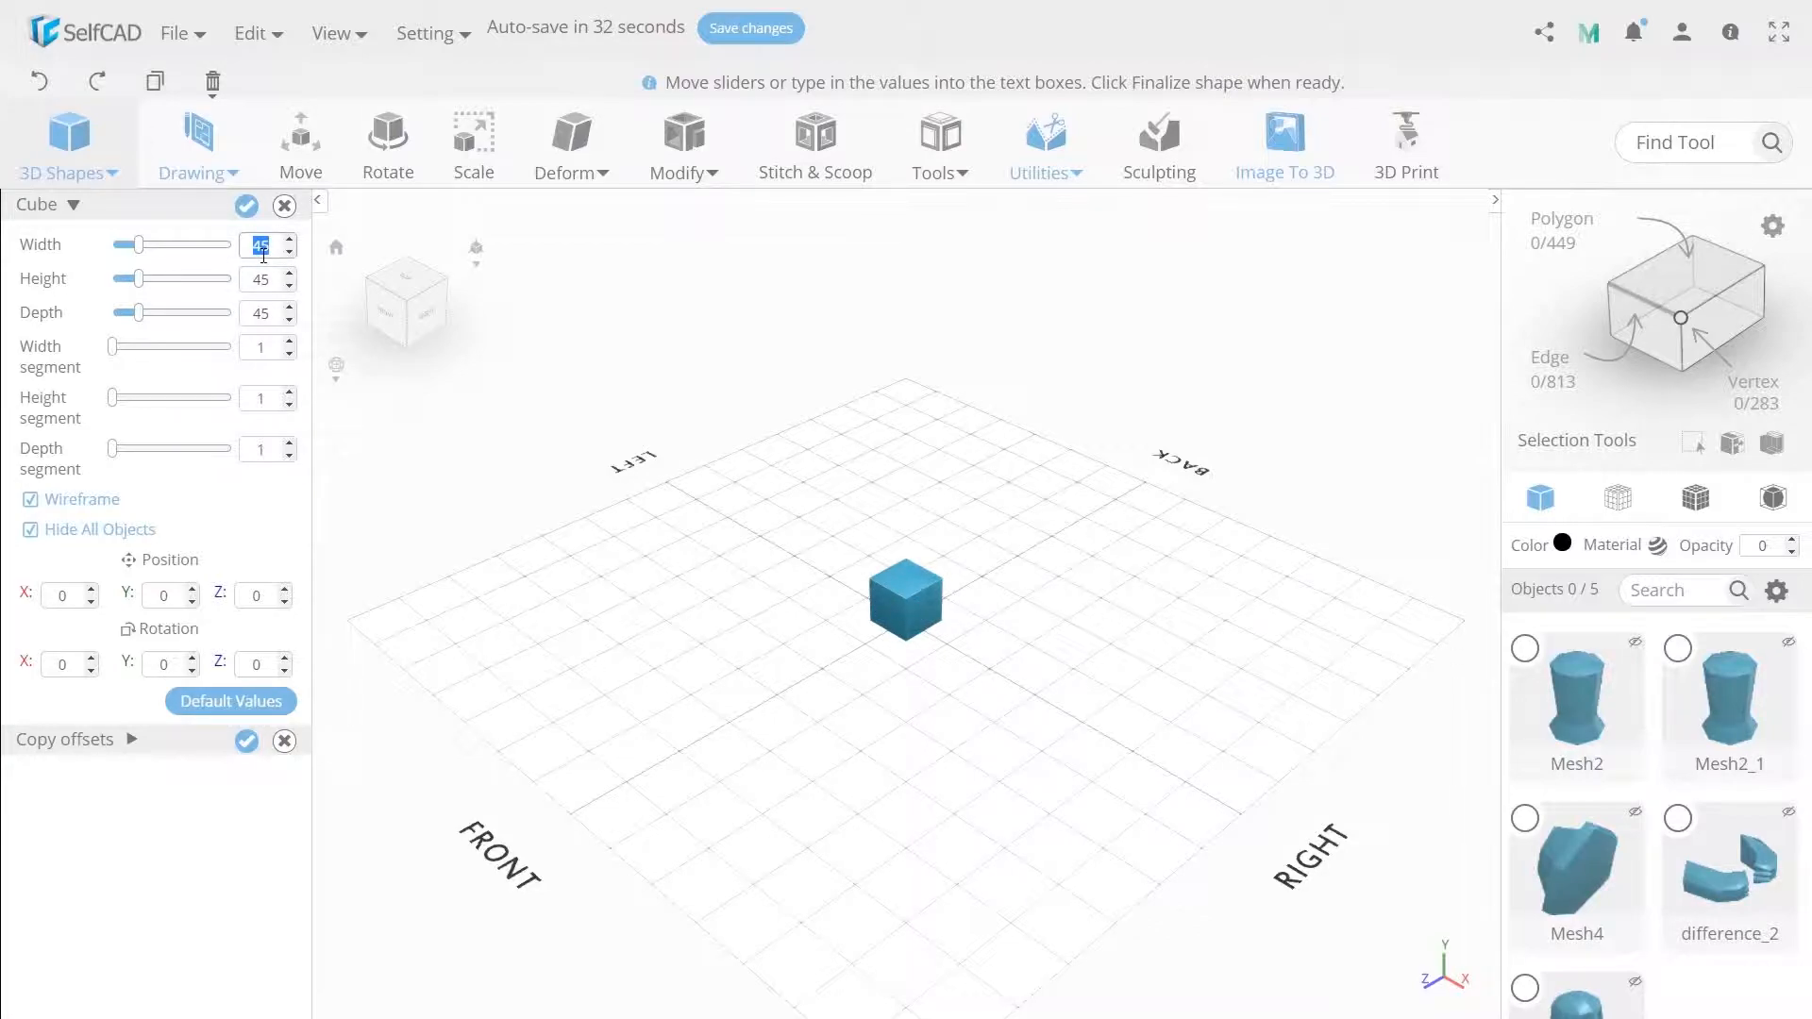
click(263, 253)
text(70)
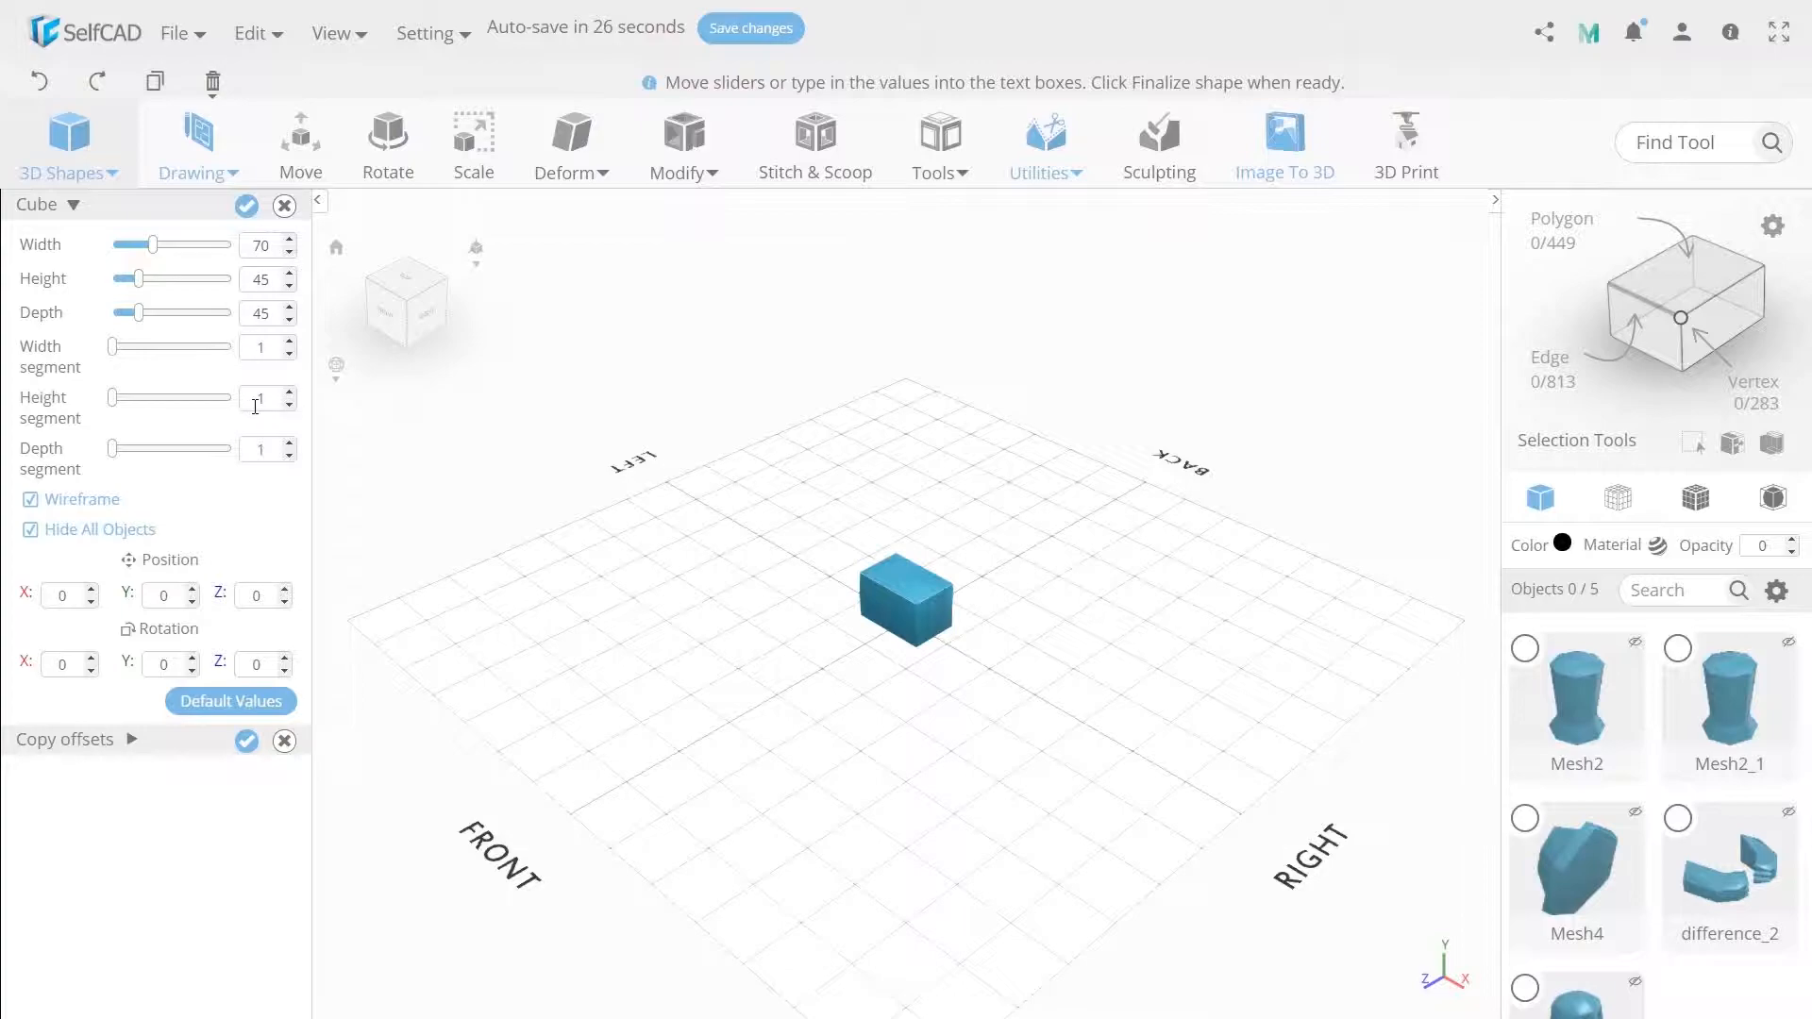
double_click(264, 440)
text(2)
click(246, 205)
Move the new cube beside the foot to about X -70.58, with Y set to 0.
drag(954, 651, 843, 653)
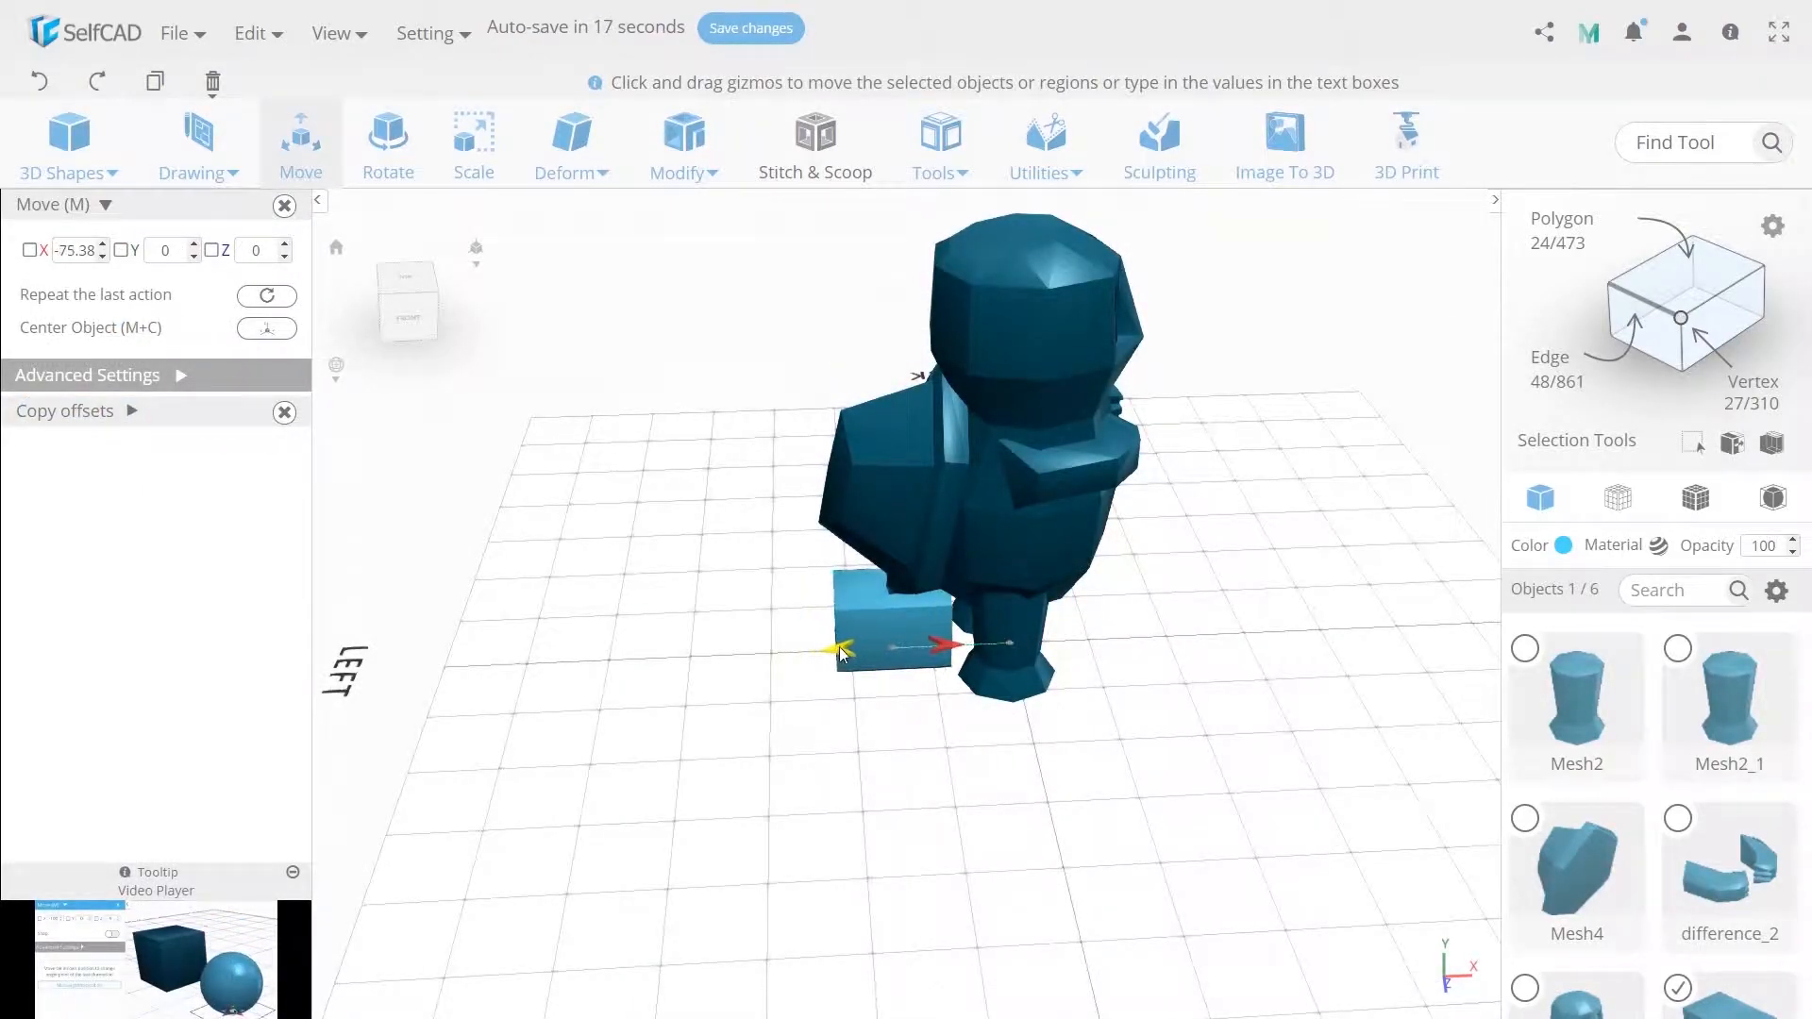
scroll(839, 653, up, 3)
right_drag(841, 654, 835, 613)
mouse_move(928, 653)
mouse_down()
mouse_move(957, 662)
mouse_move(933, 662)
mouse_up()
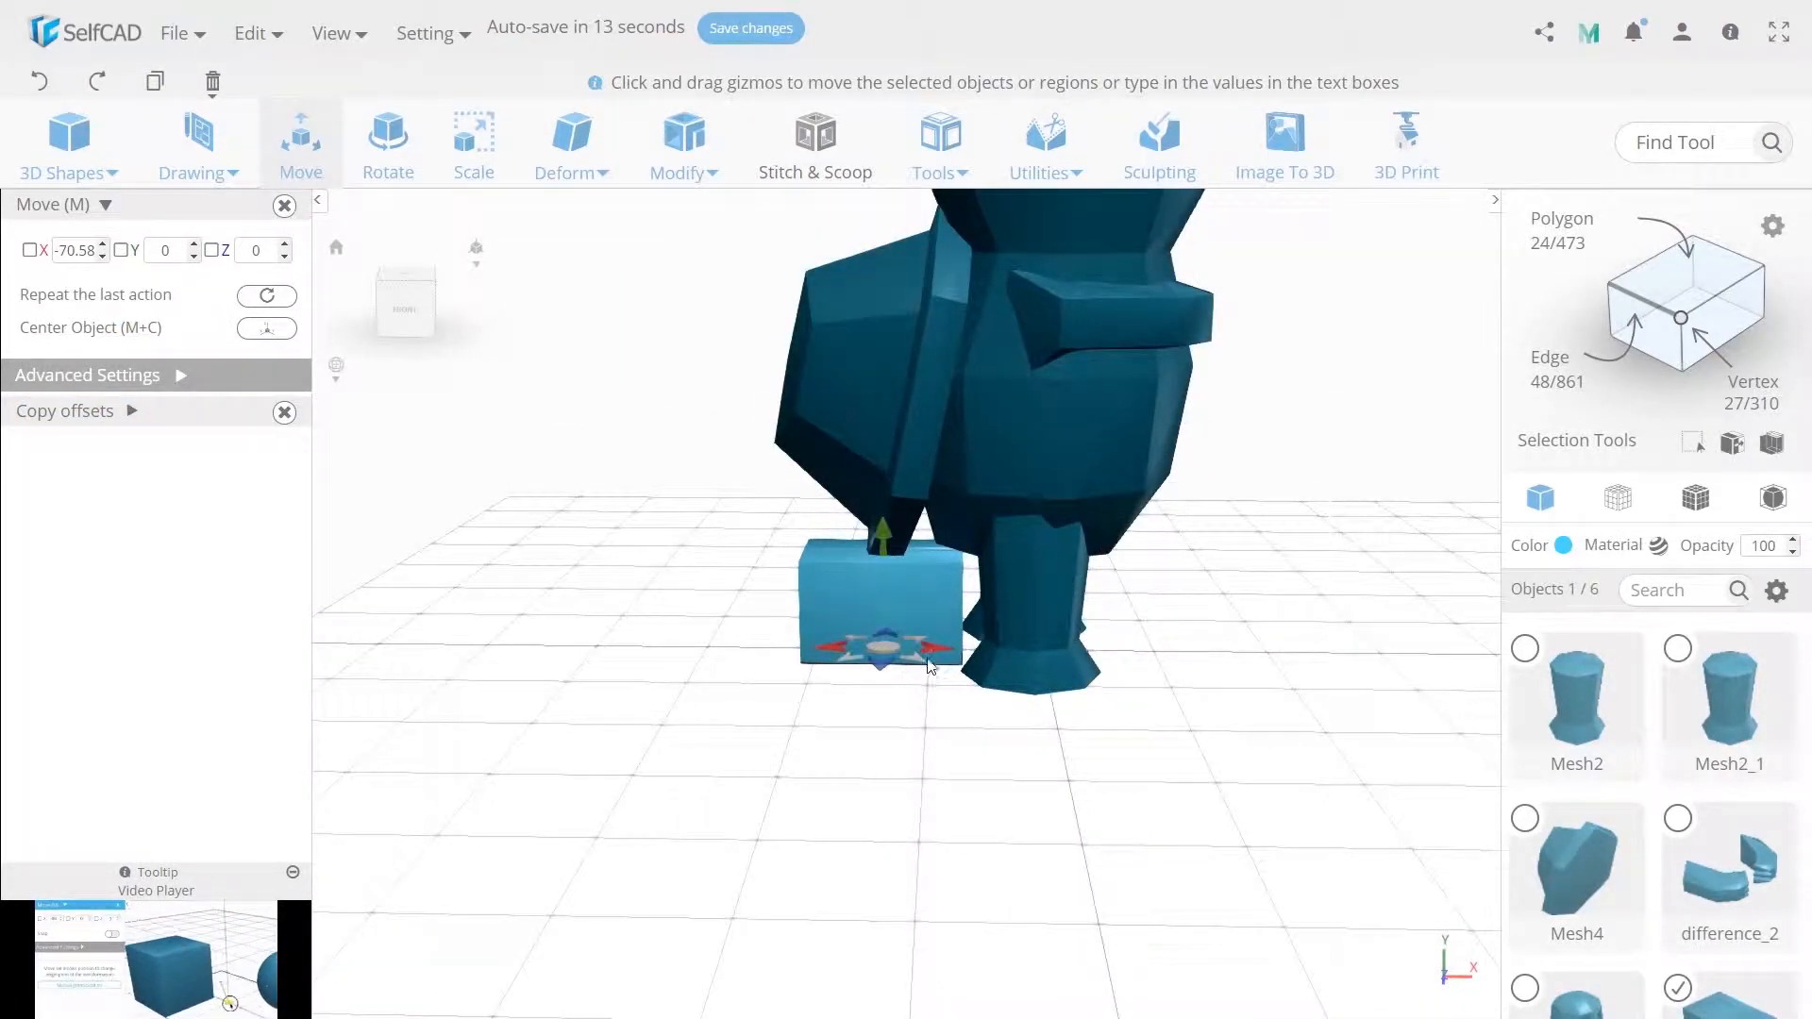
click(474, 143)
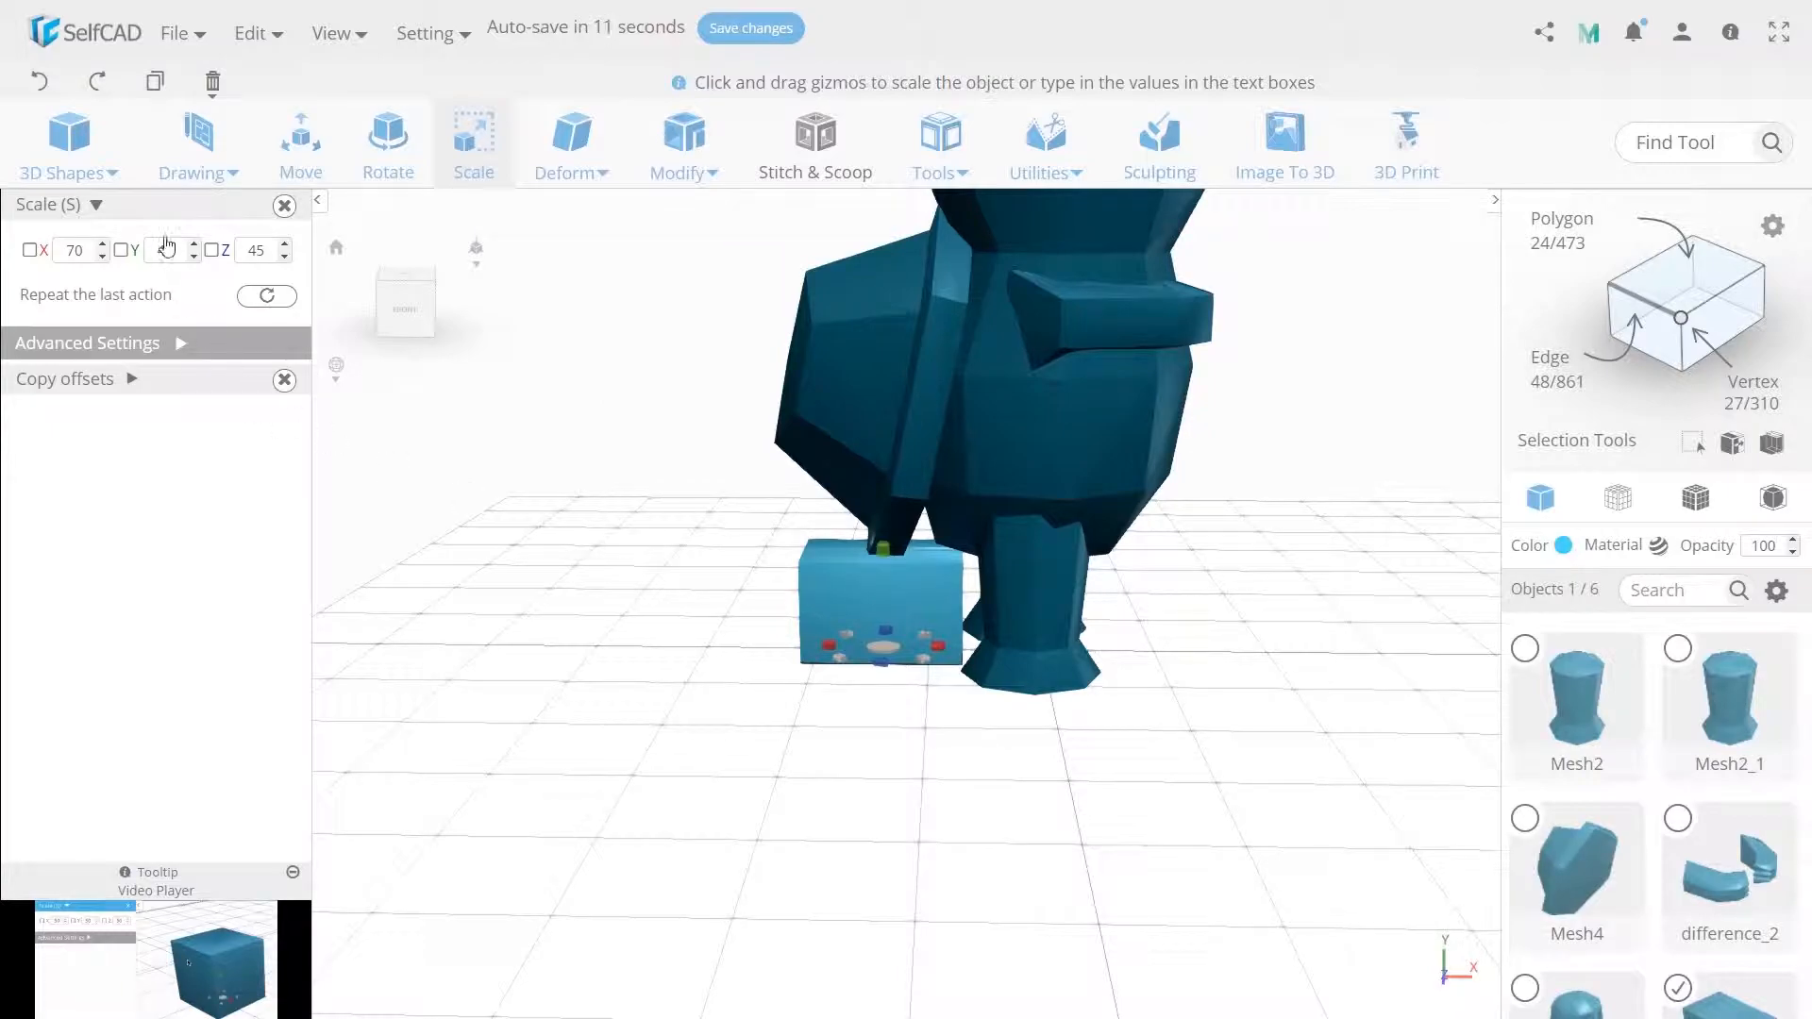
click(301, 143)
double_click(165, 246)
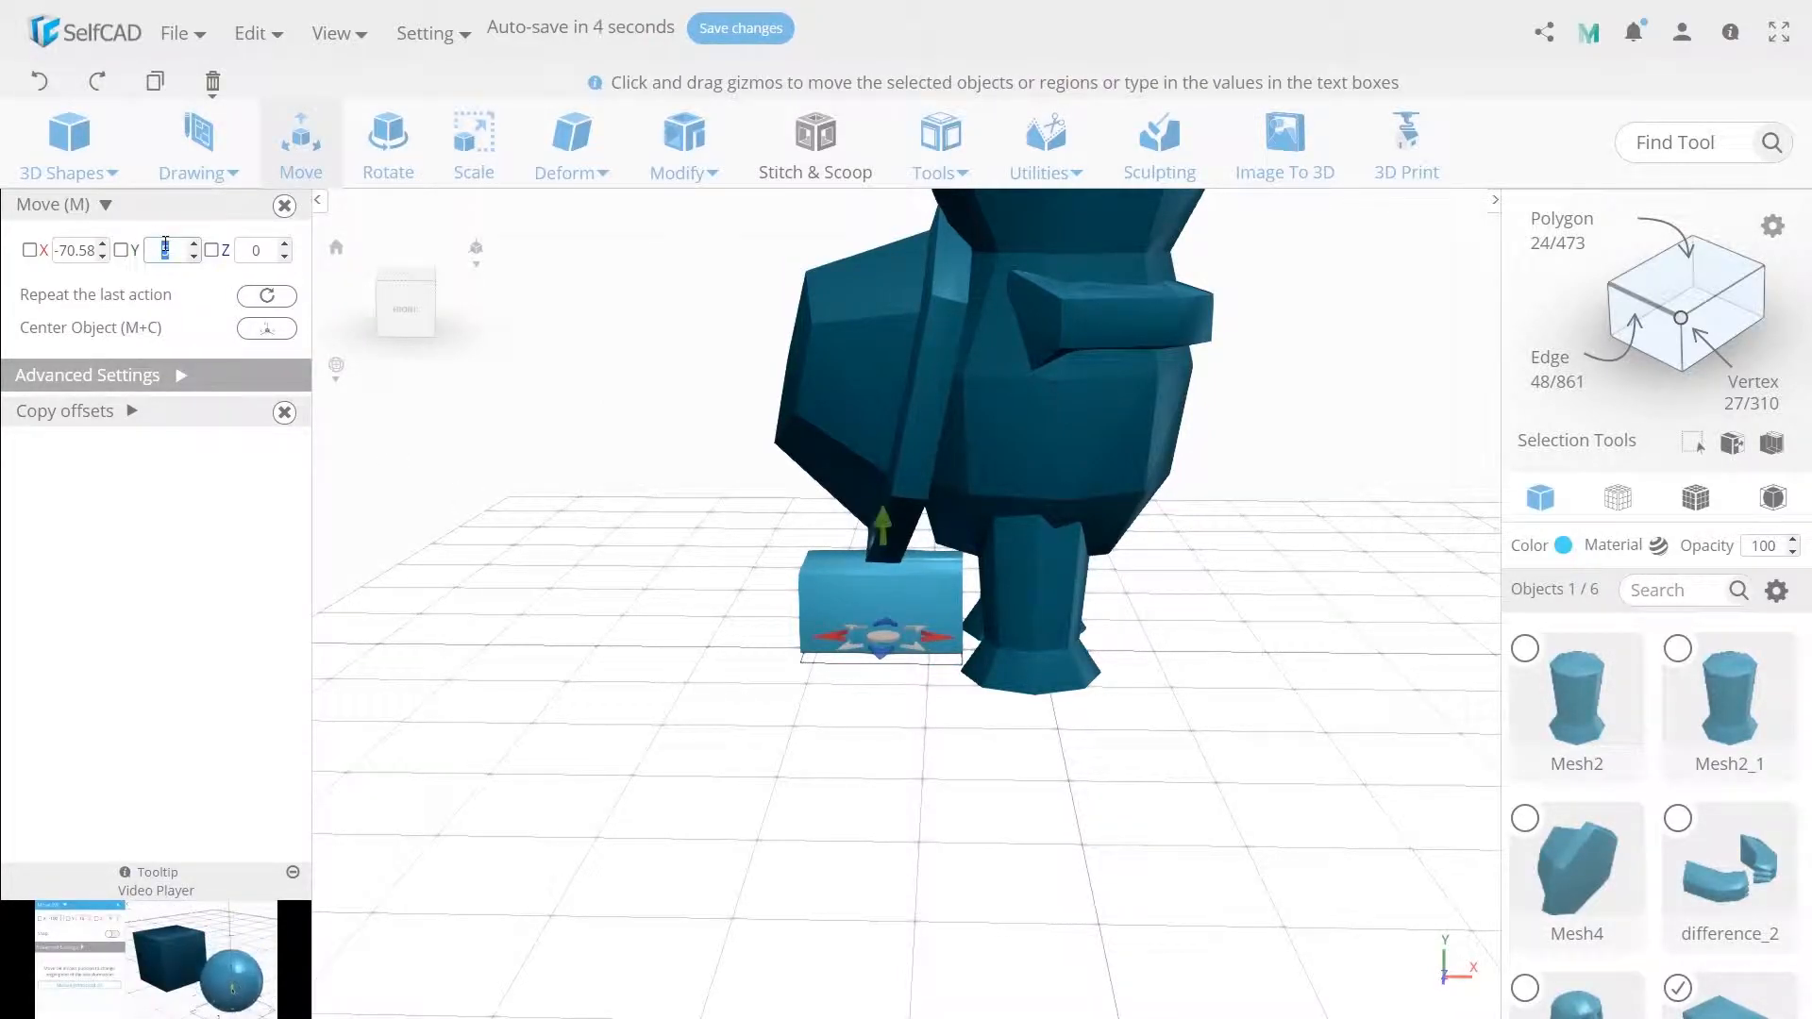
text(0)
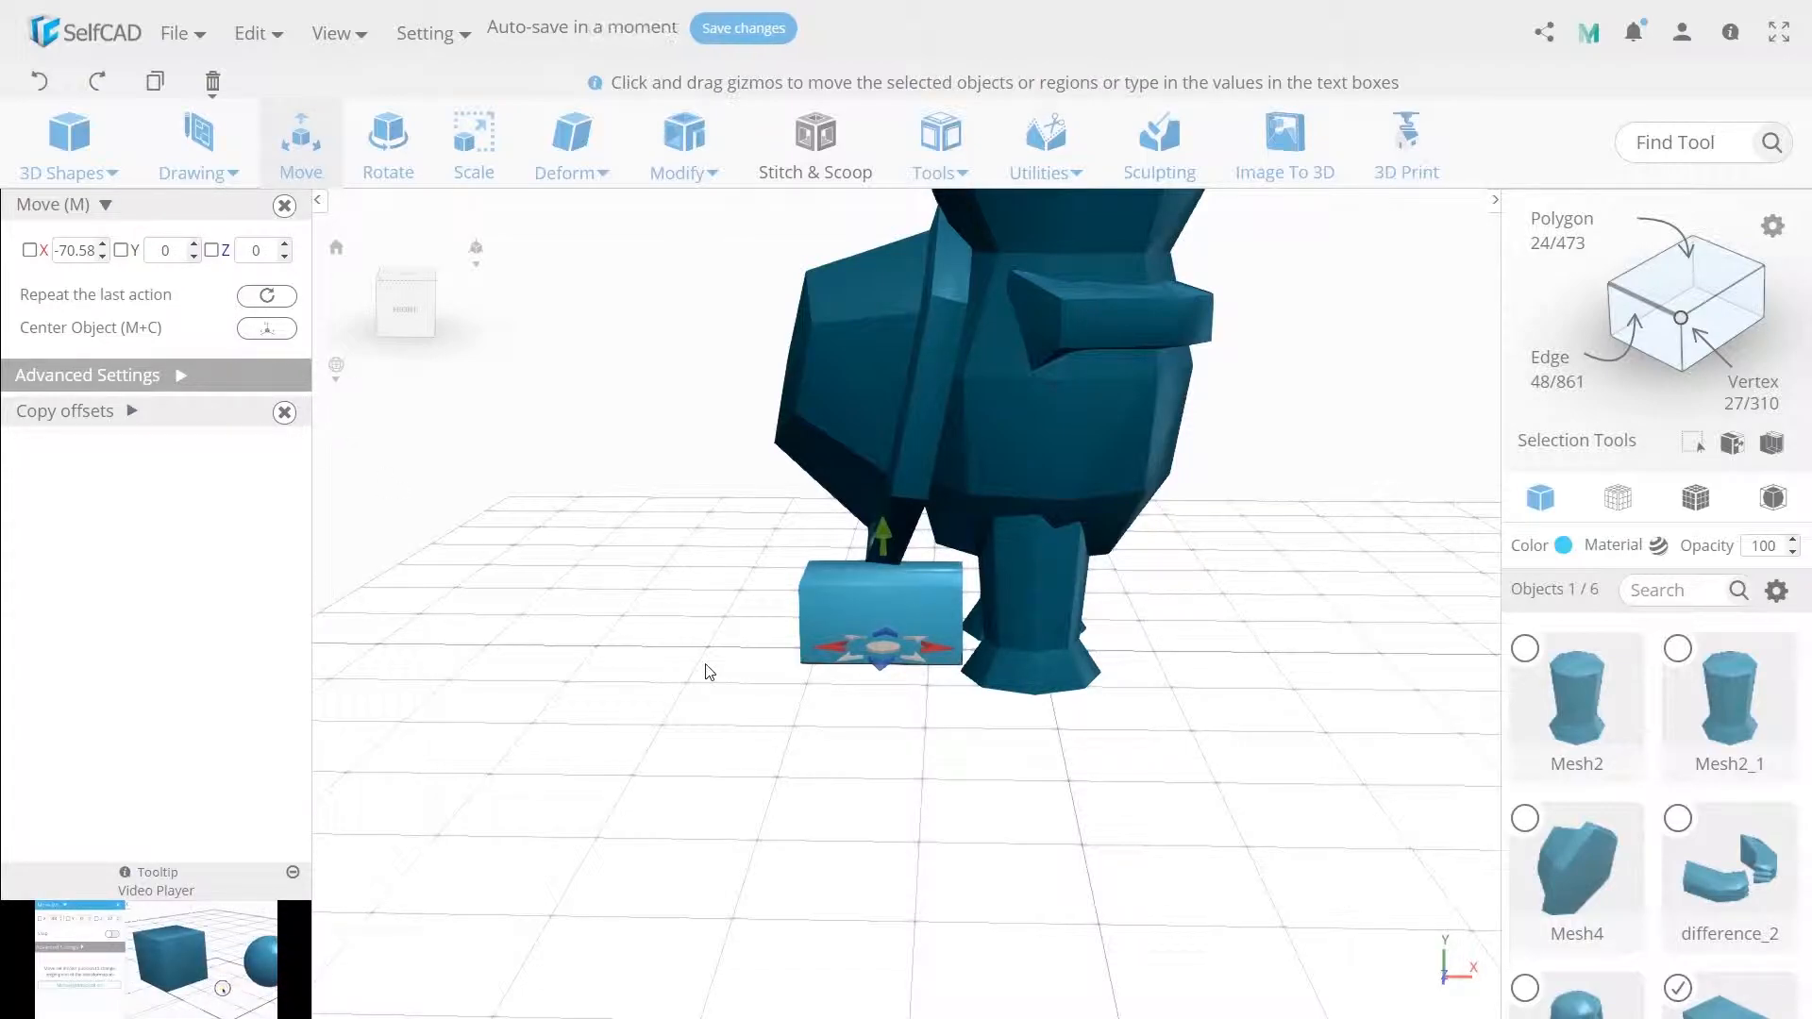
Extrude the cube's outer end face by 30.
drag(708, 672, 797, 688)
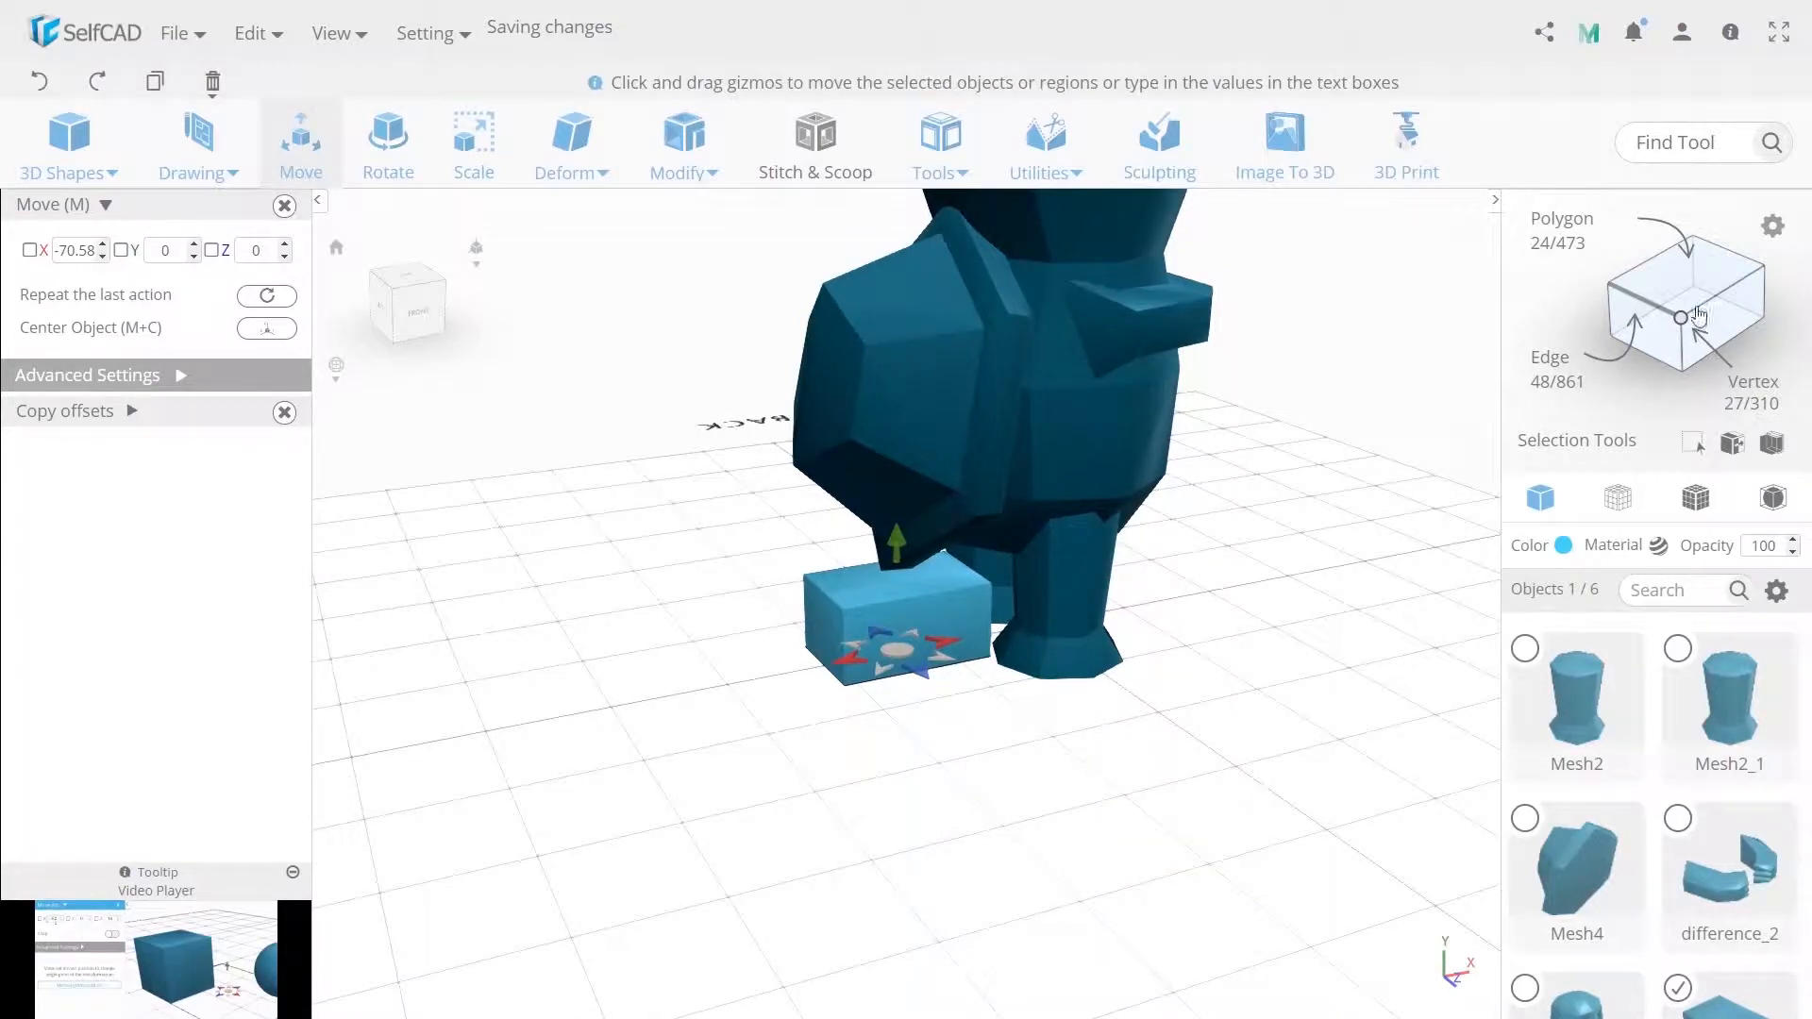
click(830, 621)
click(685, 141)
click(732, 223)
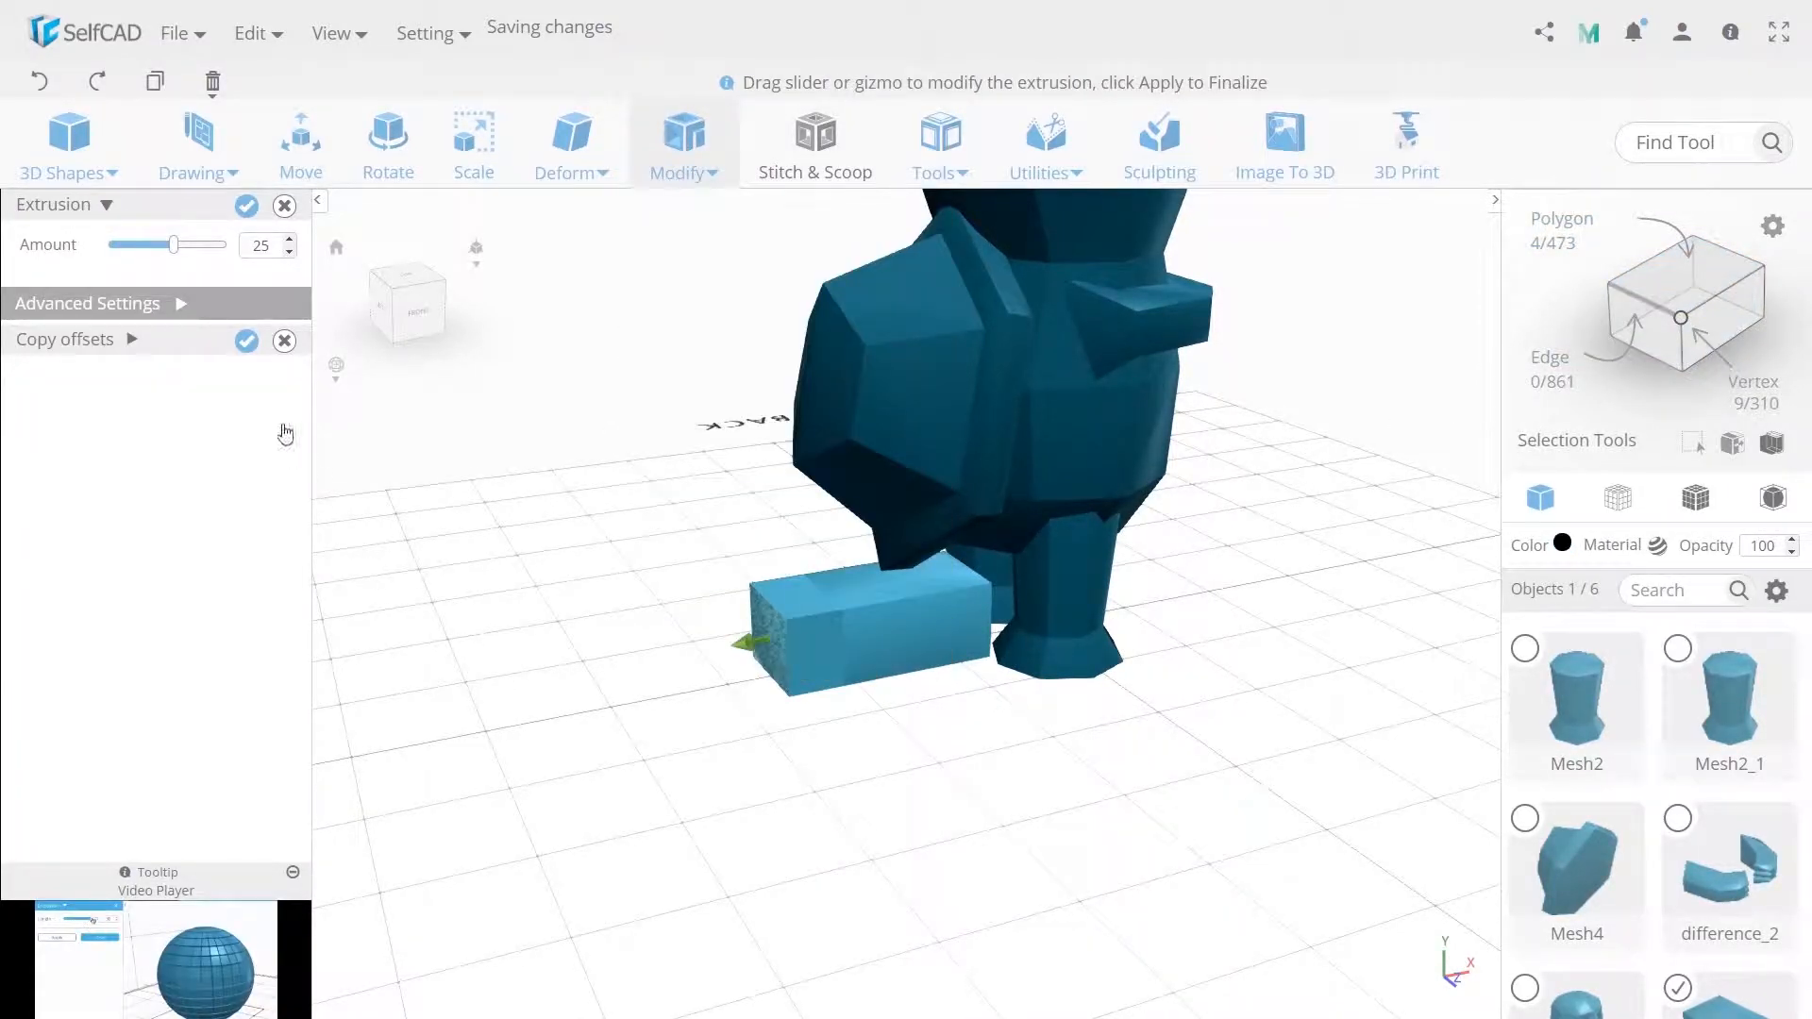
double_click(256, 244)
text(30)
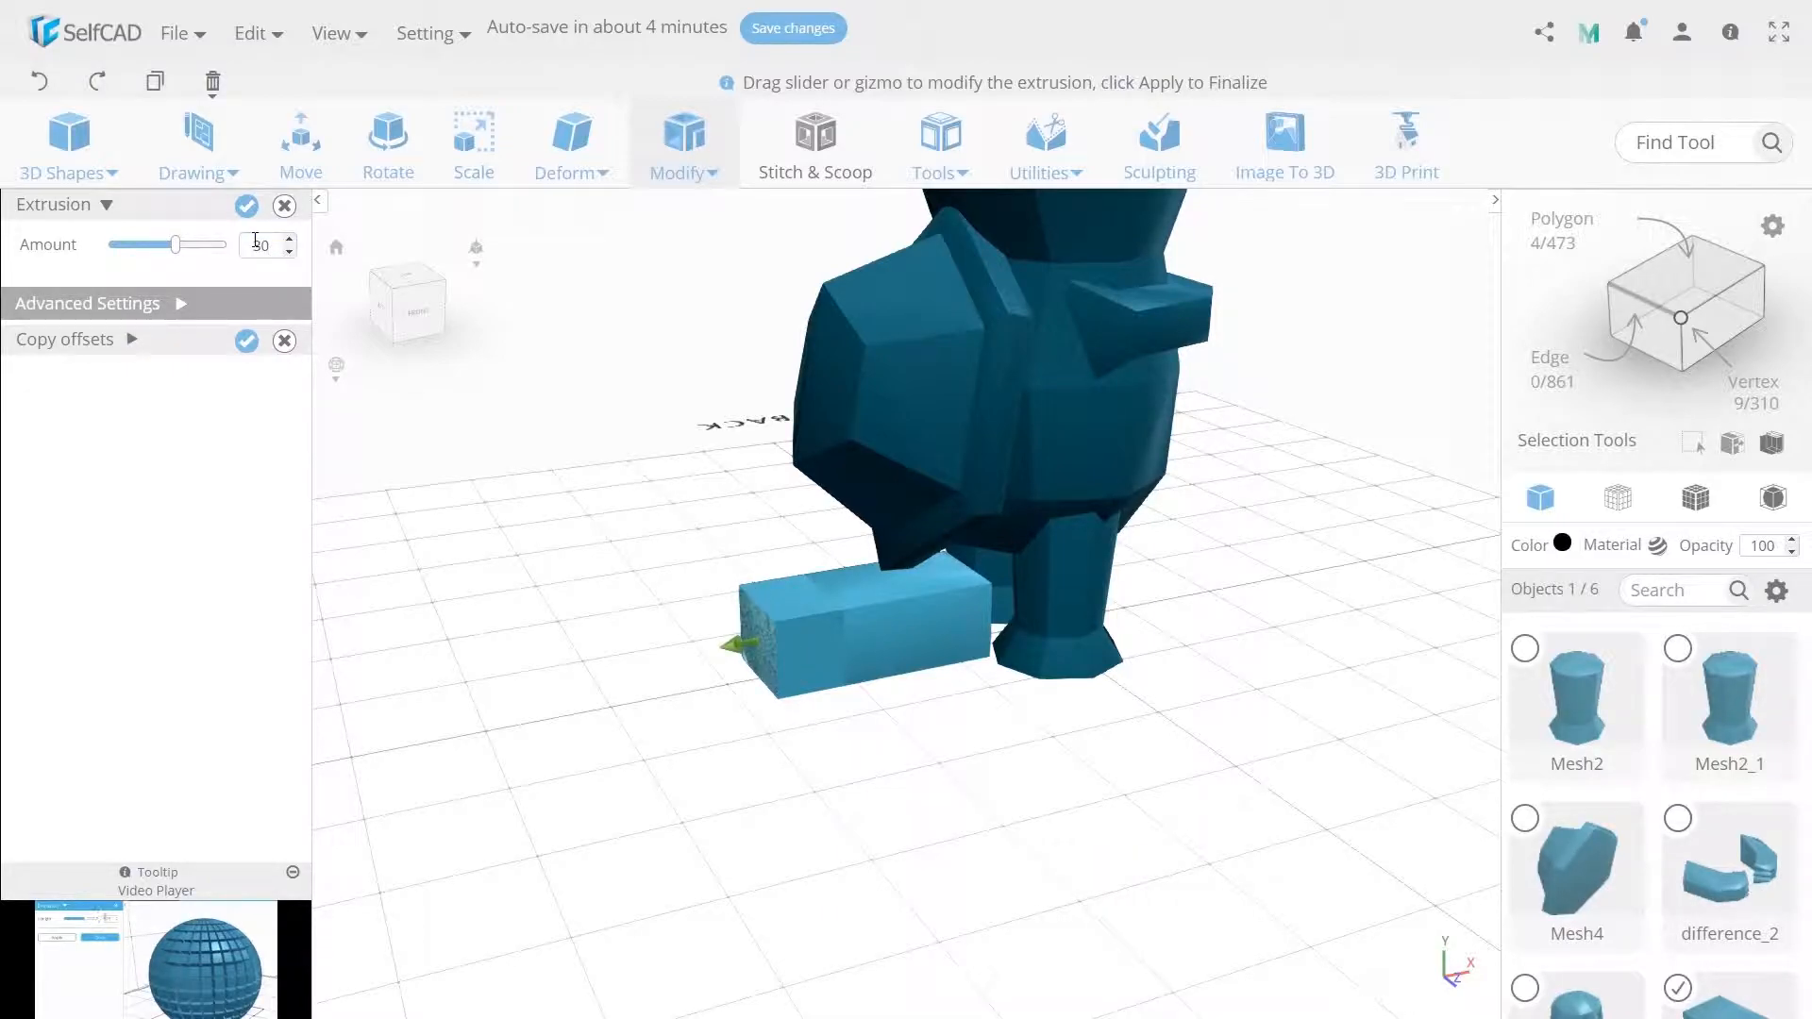
click(246, 206)
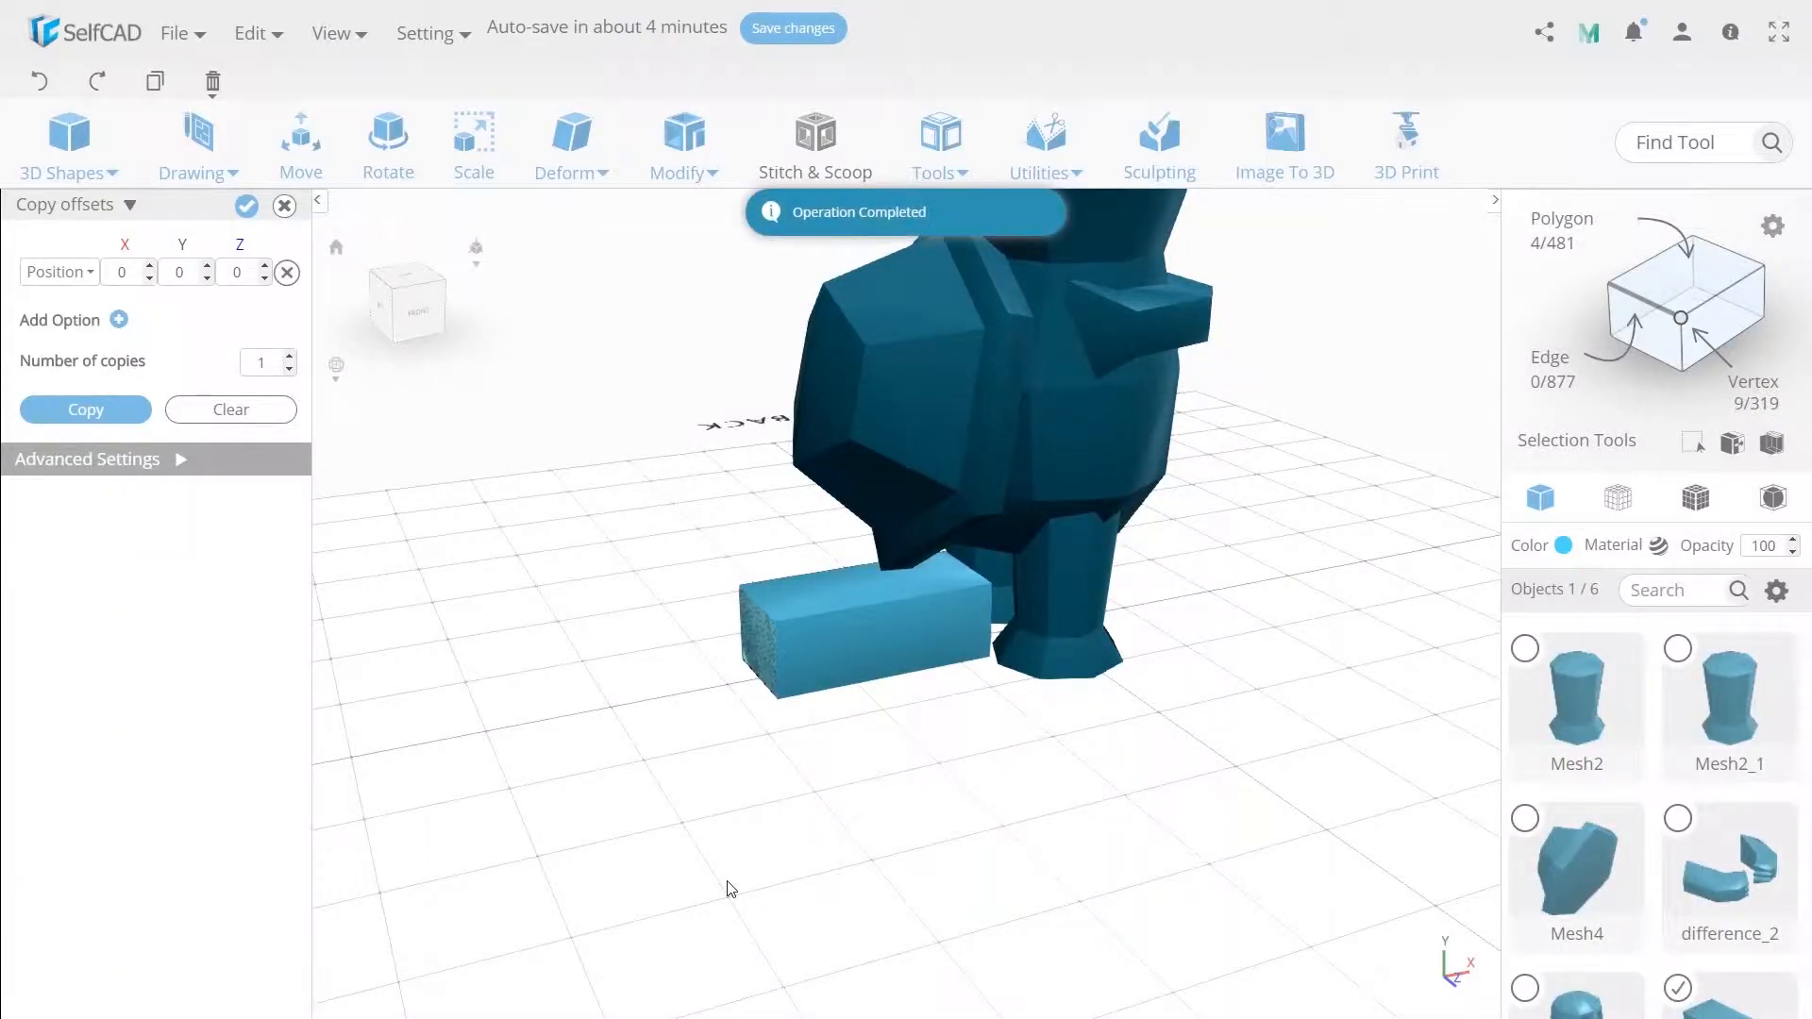
Switch to face selection and extrude the top face at the block's outer end upward.
click(794, 646)
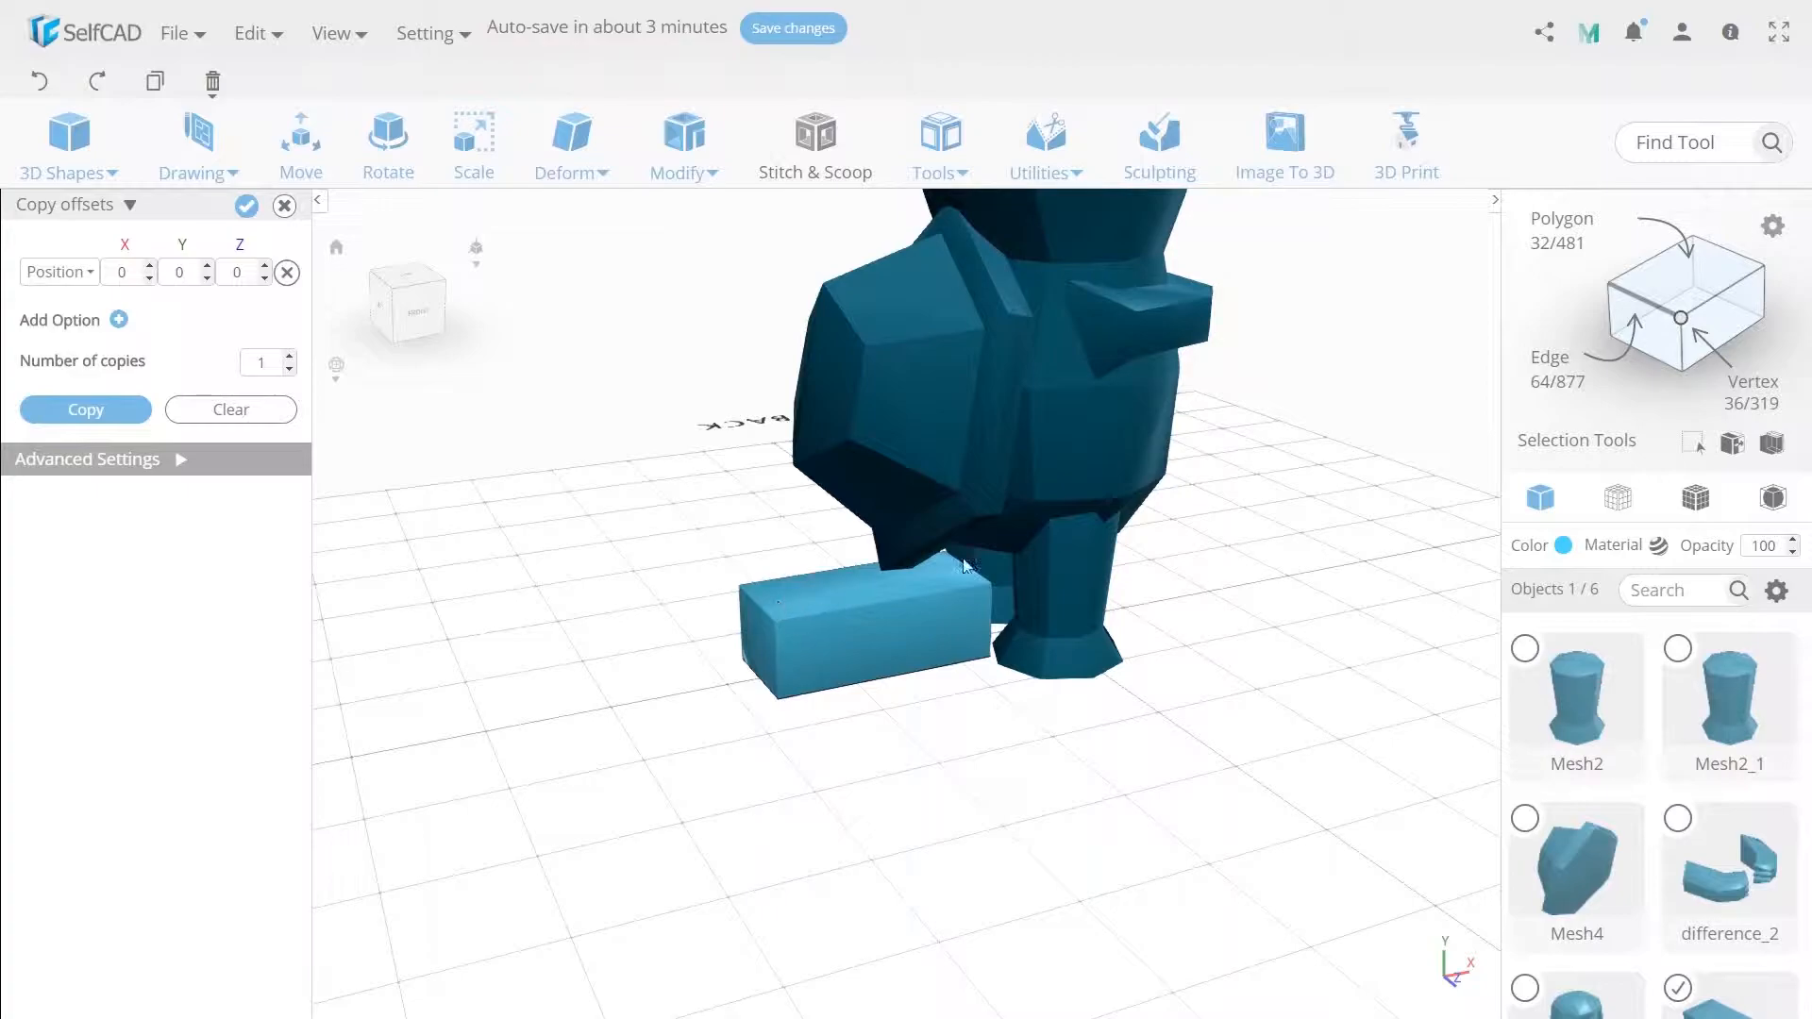
click(1686, 271)
click(790, 614)
mouse_move(684, 151)
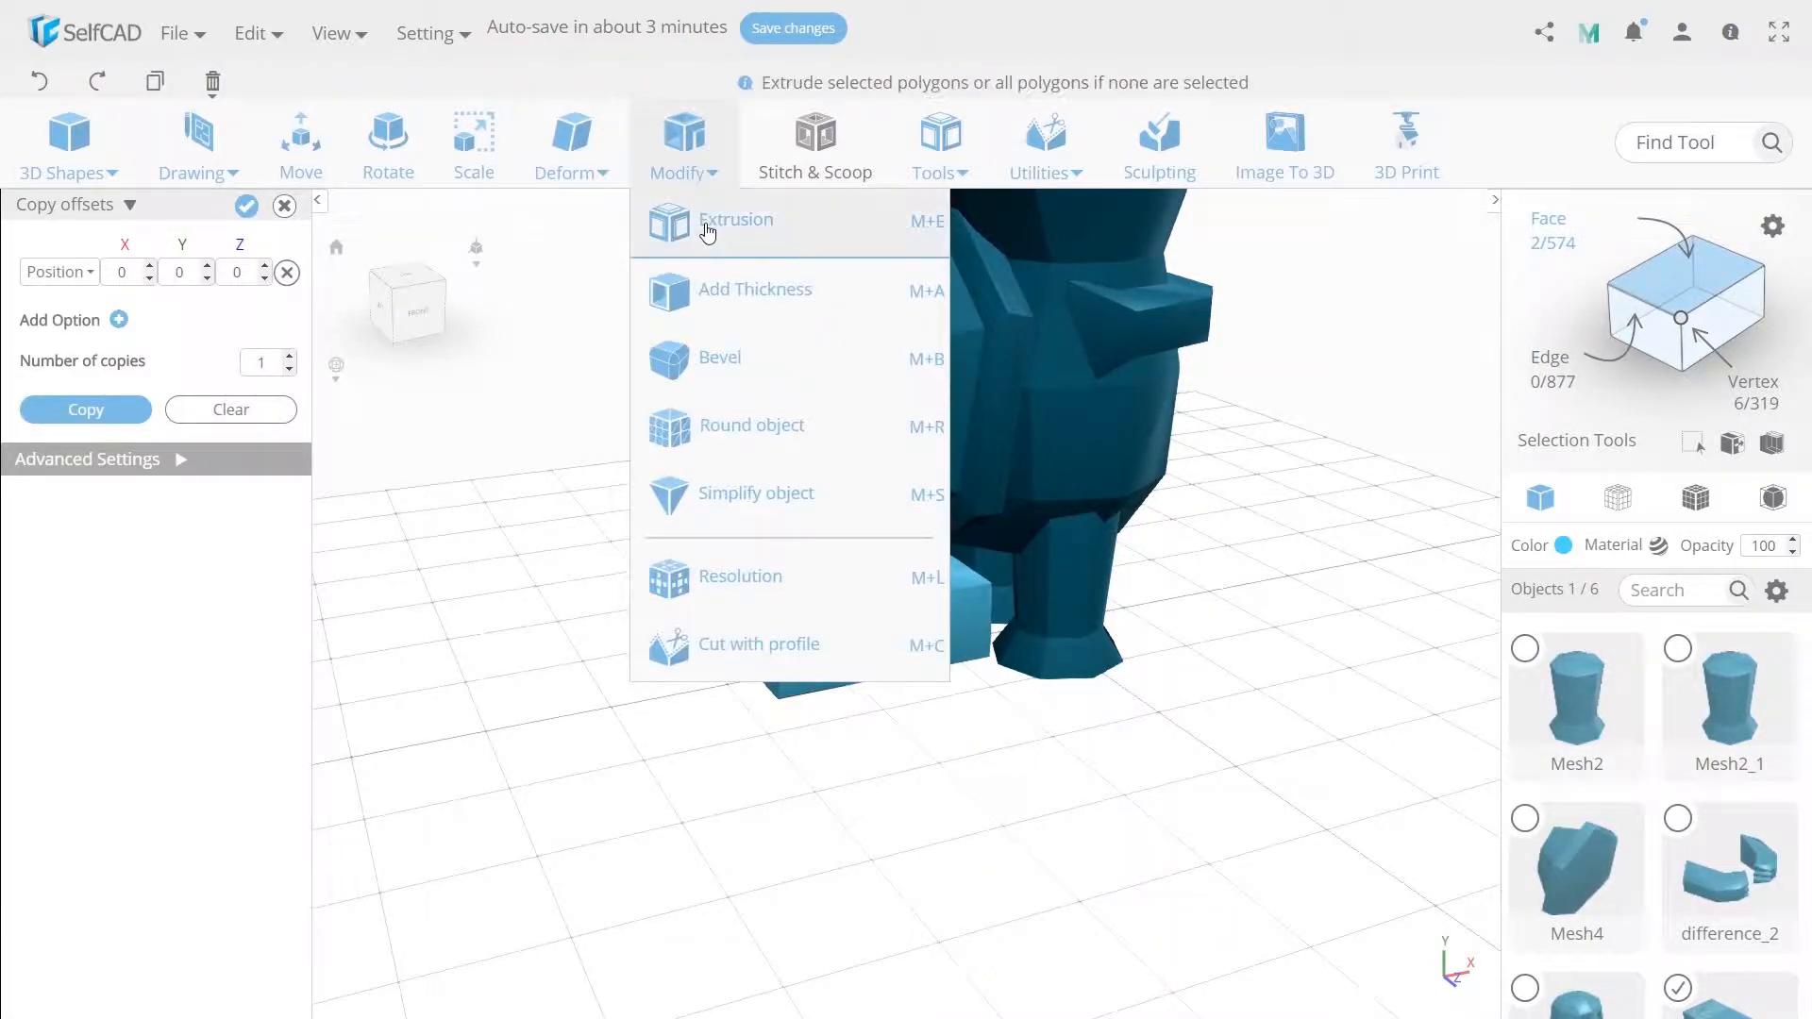
click(707, 227)
click(247, 206)
Select the shoe's outer-end faces and shift them slightly along X.
click(867, 645)
click(771, 654)
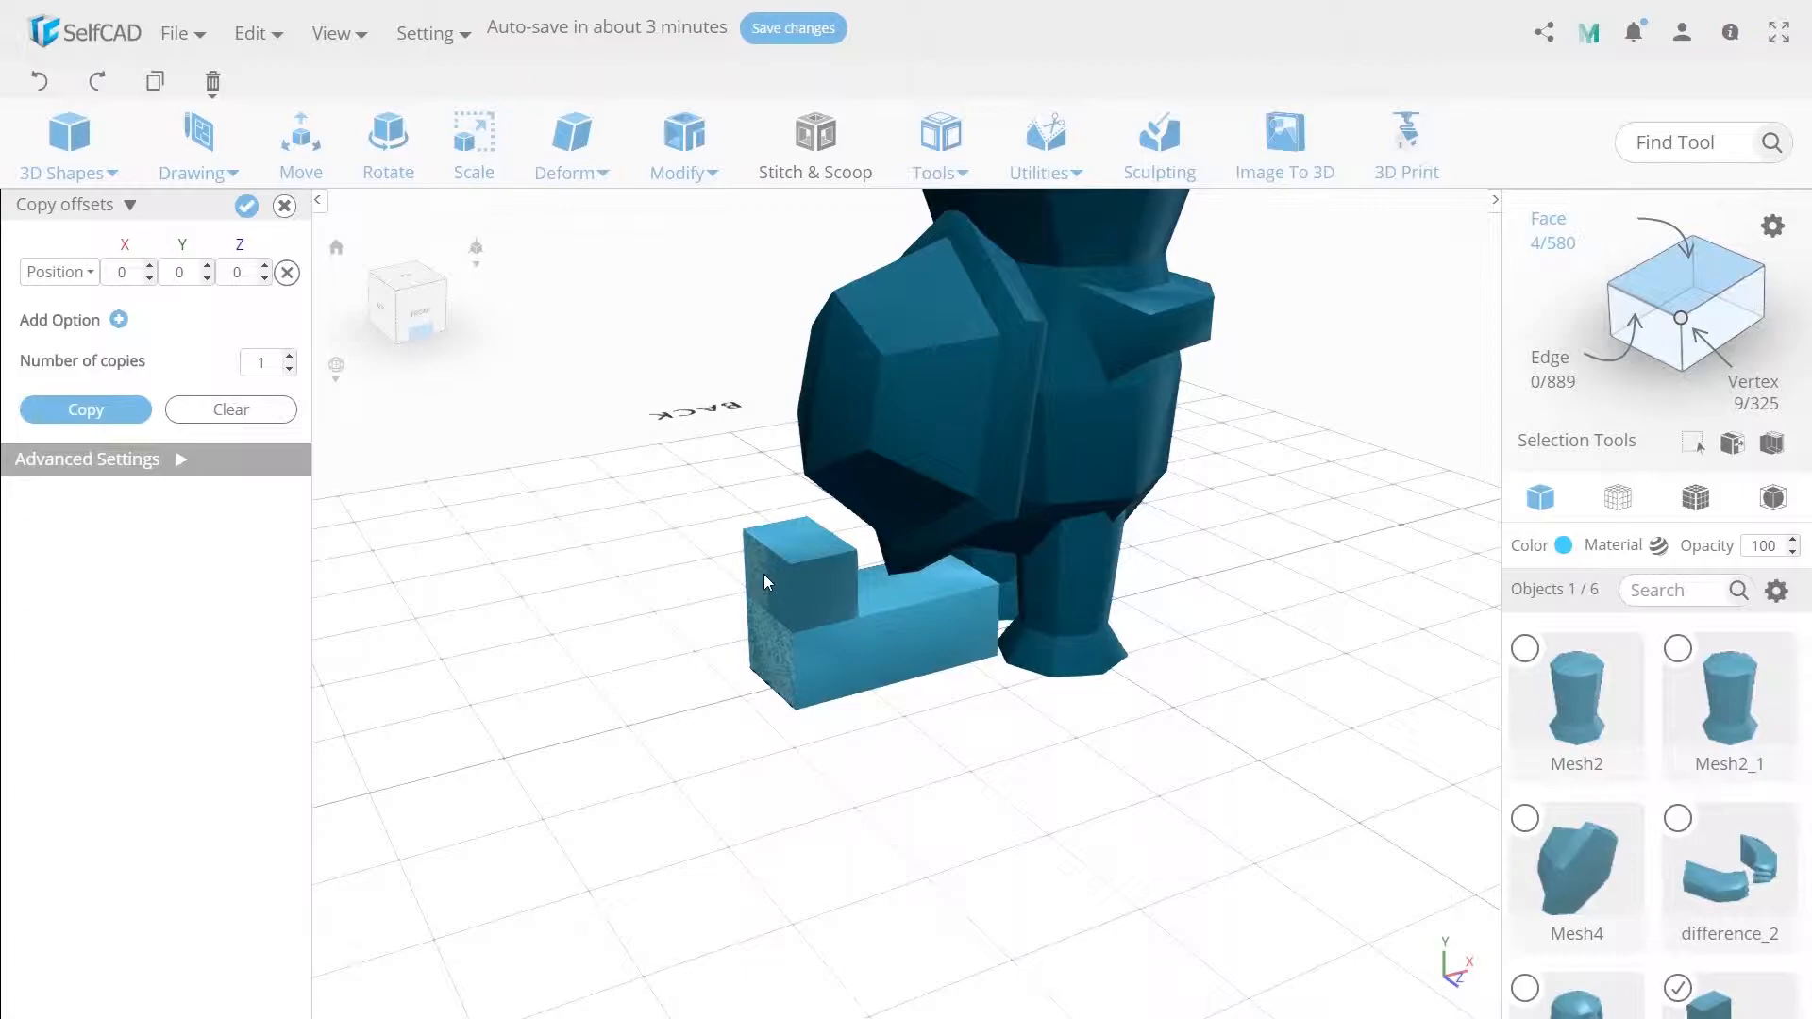
click(283, 207)
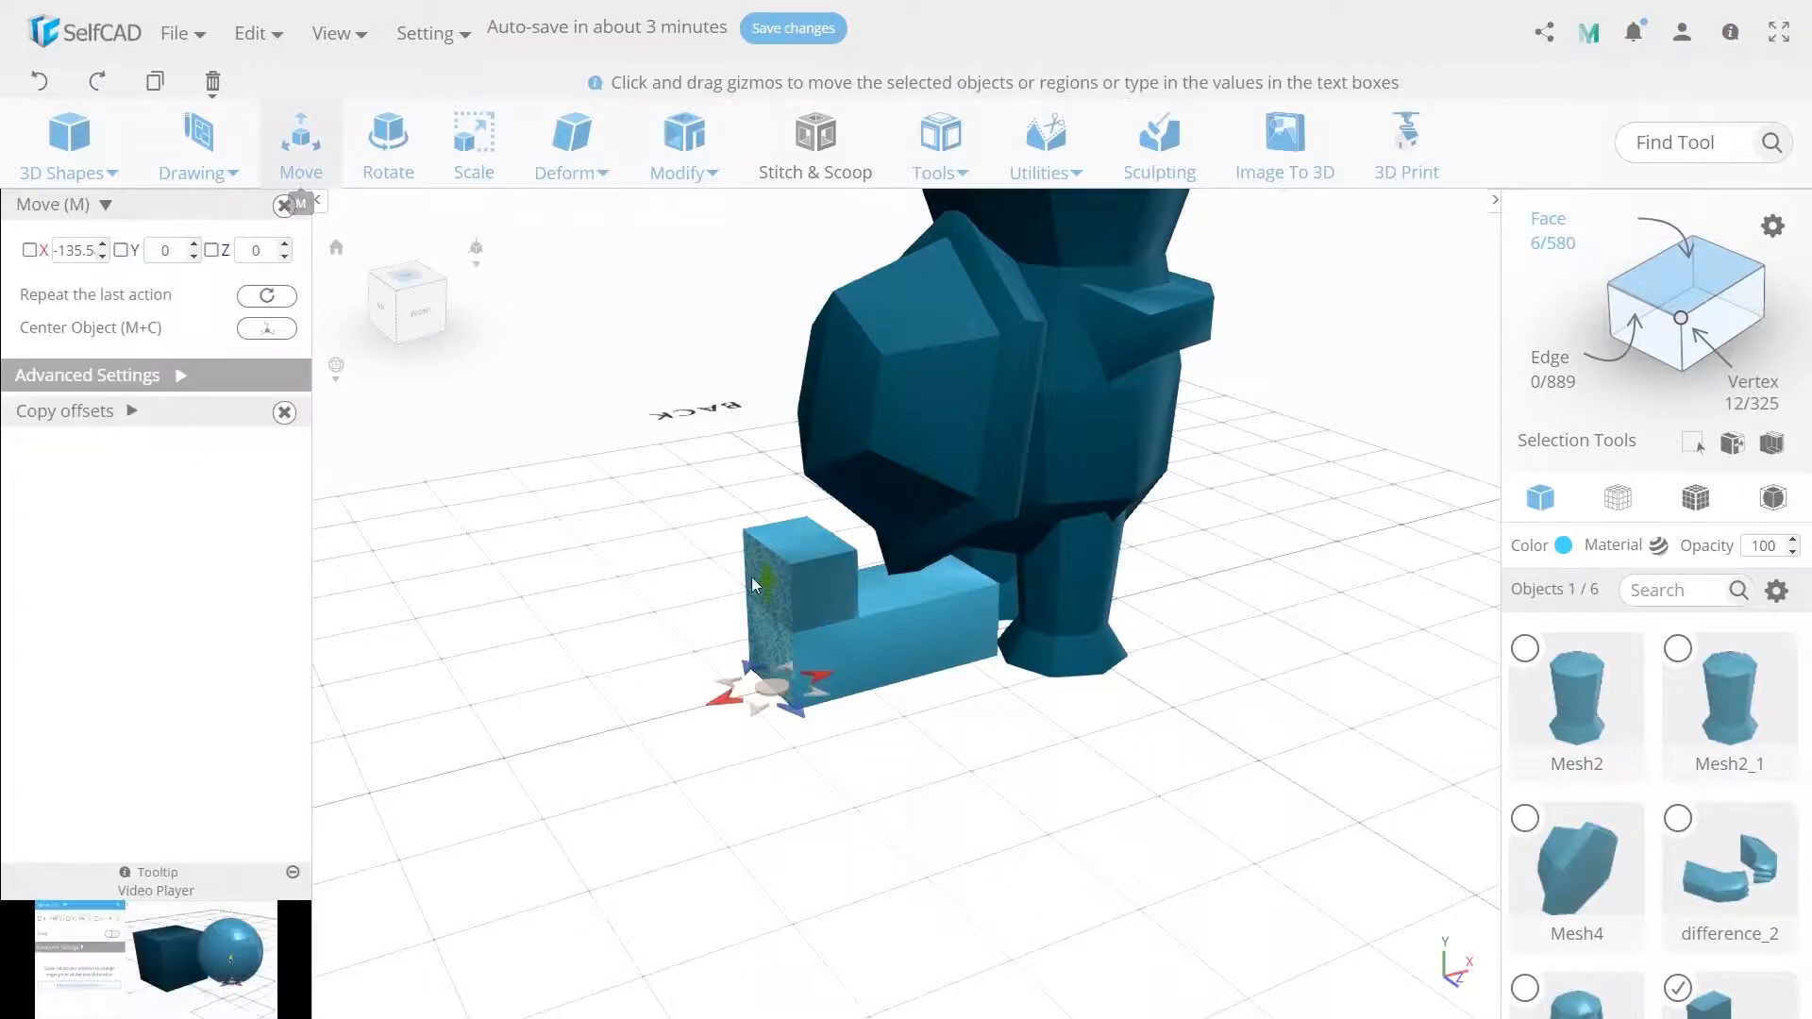
mouse_move(813, 677)
mouse_down()
mouse_move(779, 694)
mouse_move(796, 693)
mouse_up()
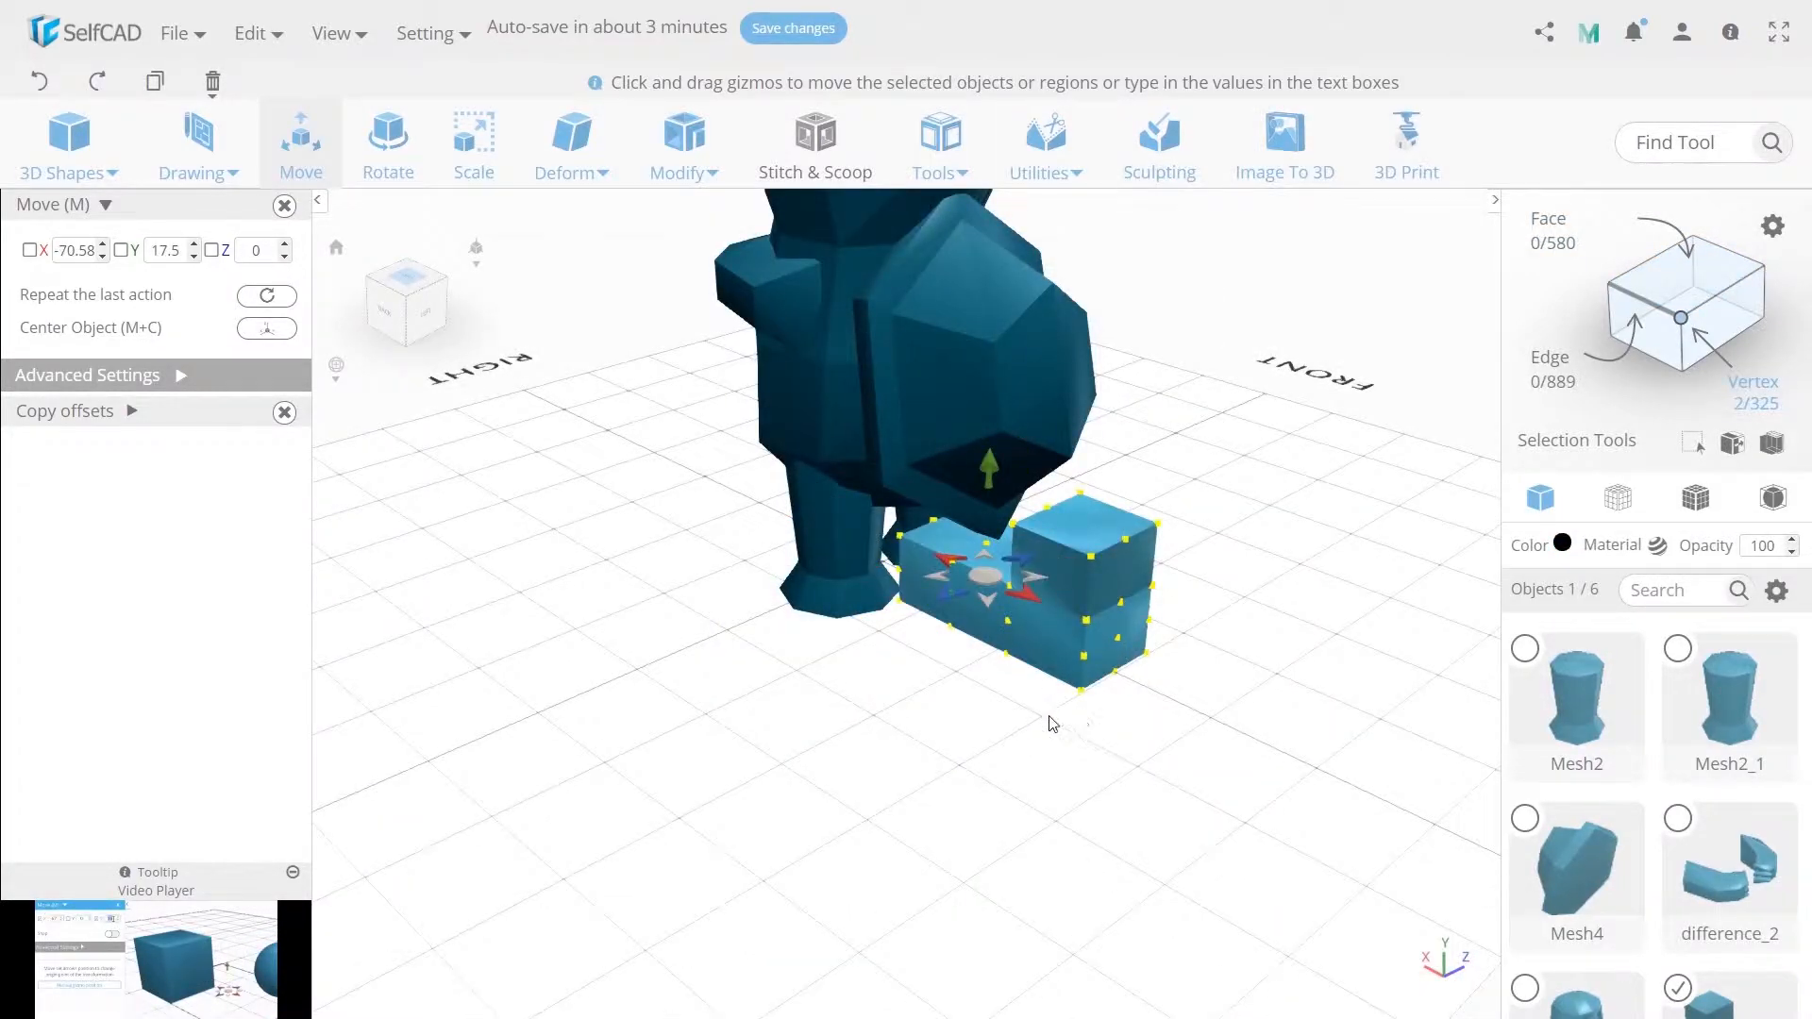
drag(1047, 724, 625, 725)
Scale the selected shoe faces to 70 on Z.
click(475, 142)
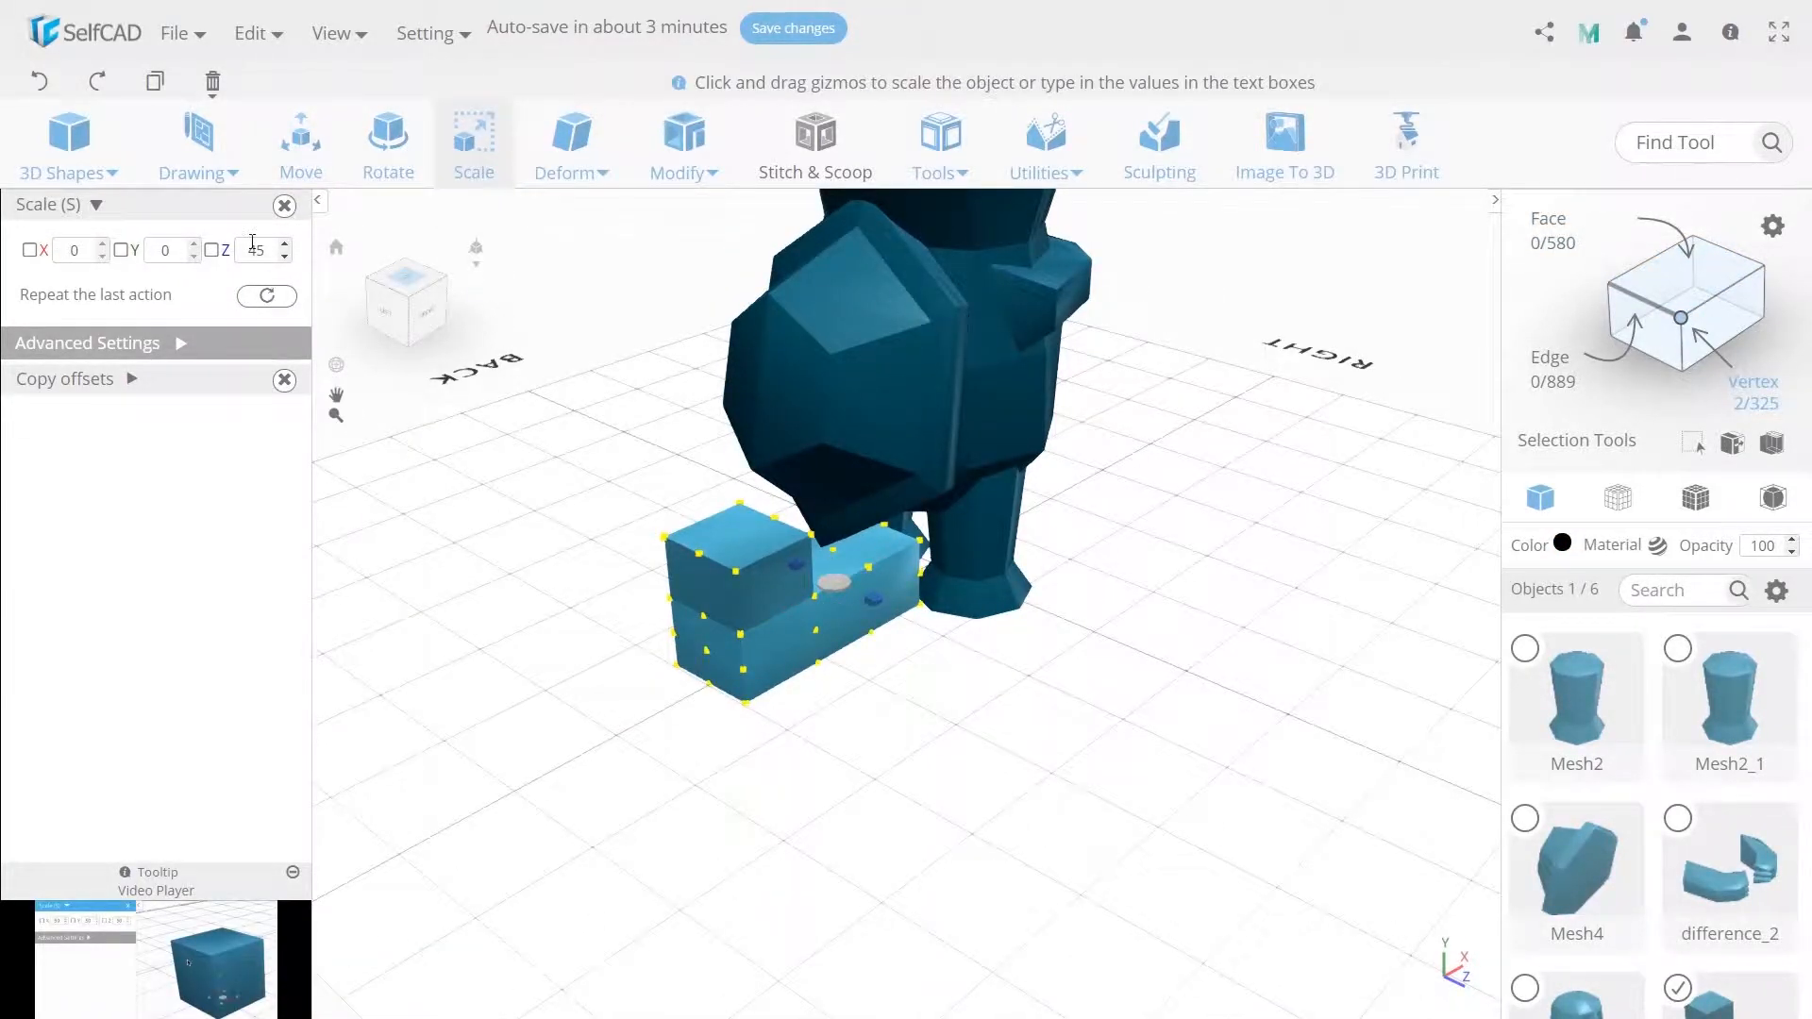
click(820, 636)
drag(754, 782, 1198, 785)
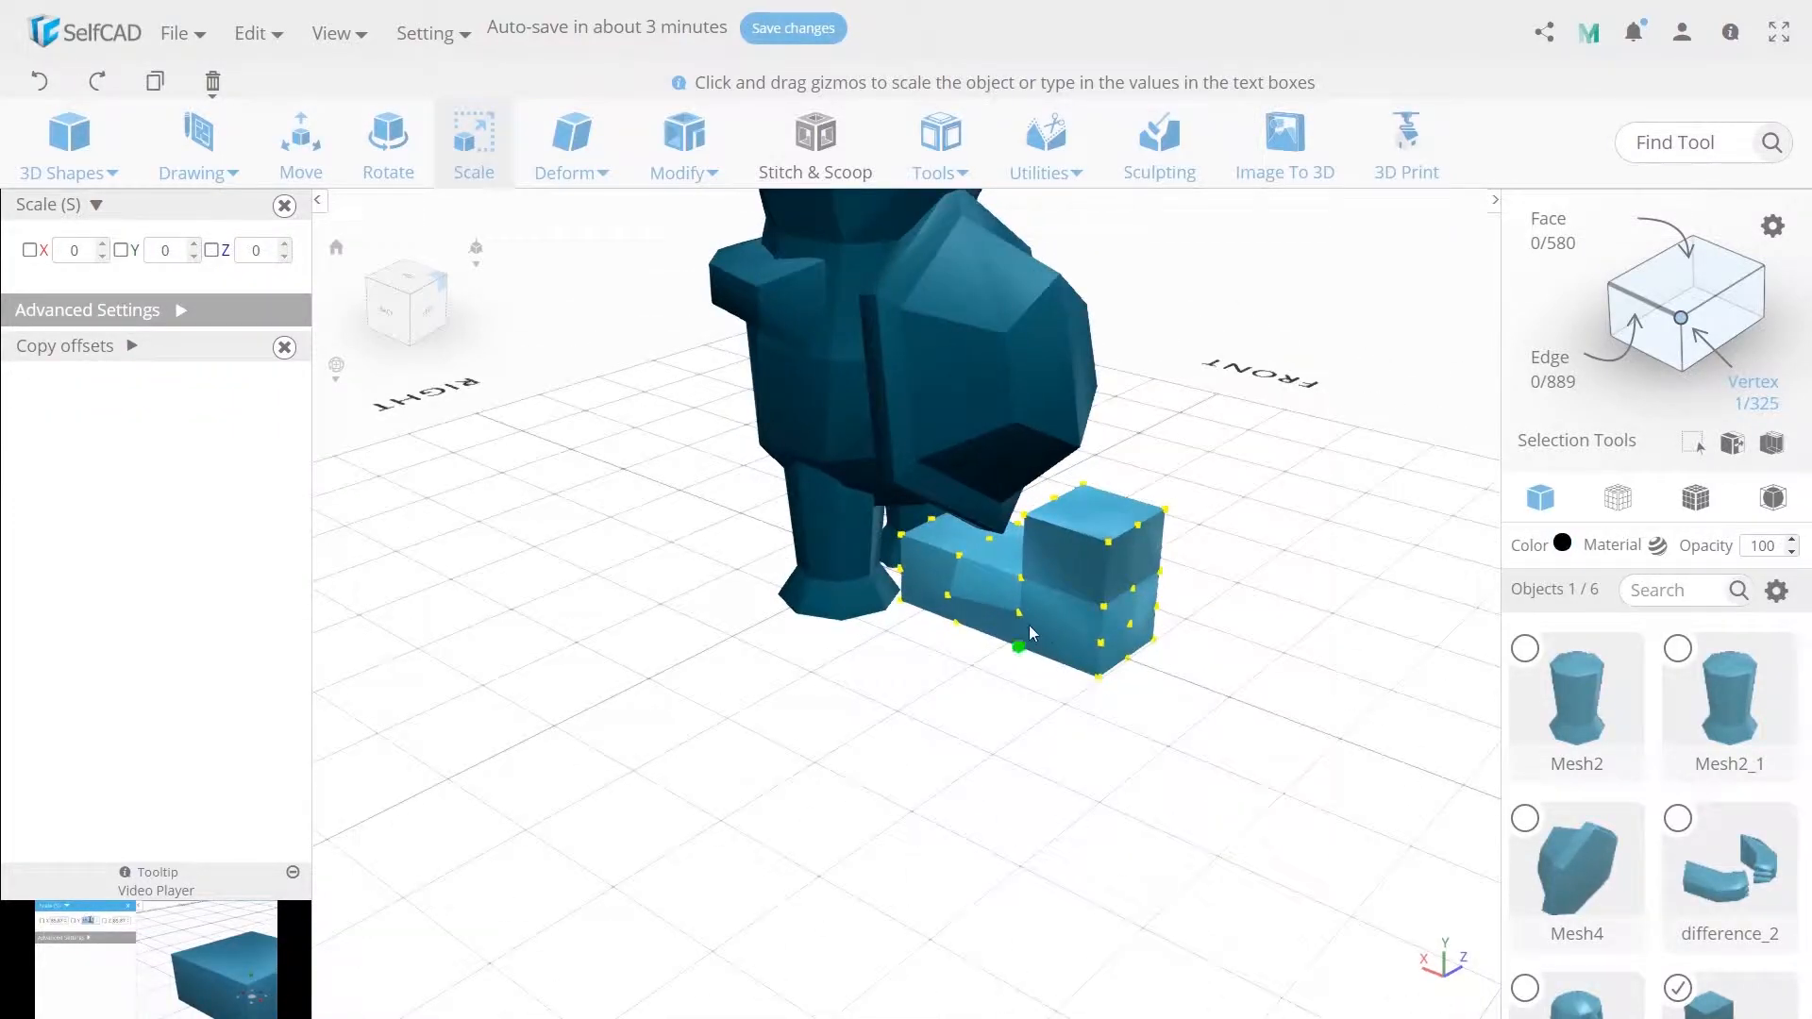
shift+click(1022, 621)
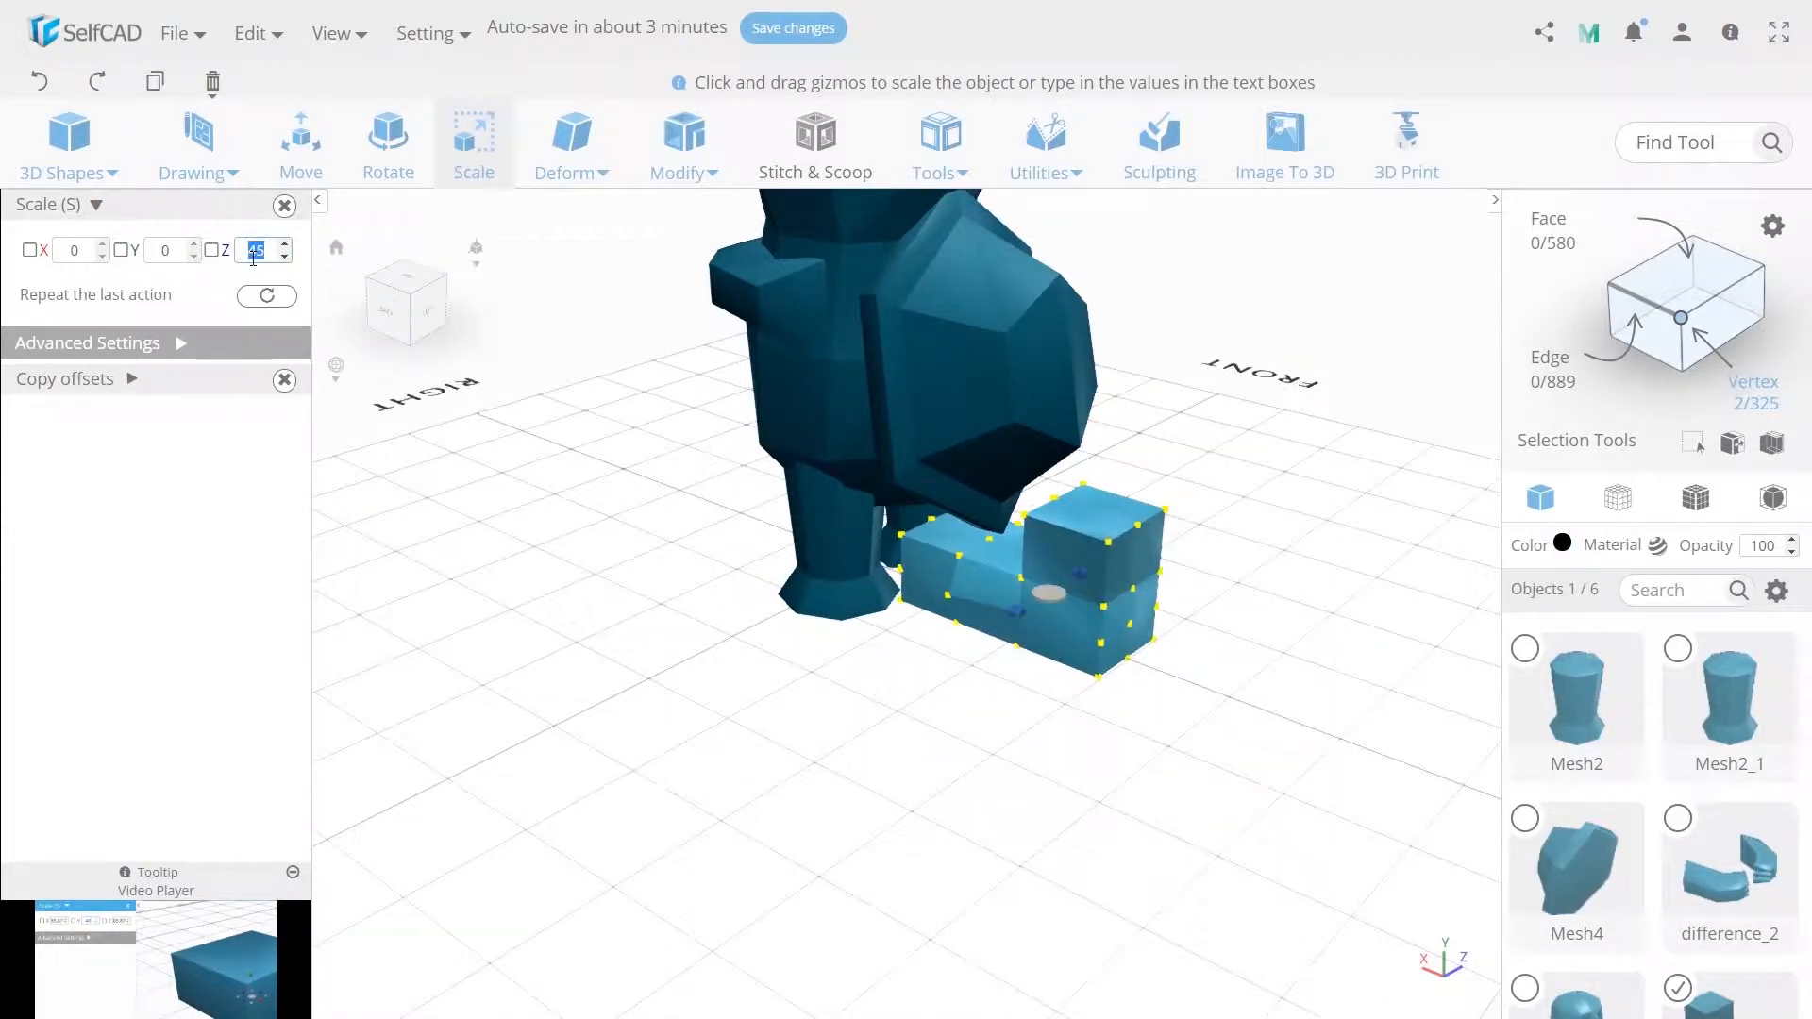
text(70)
click(302, 142)
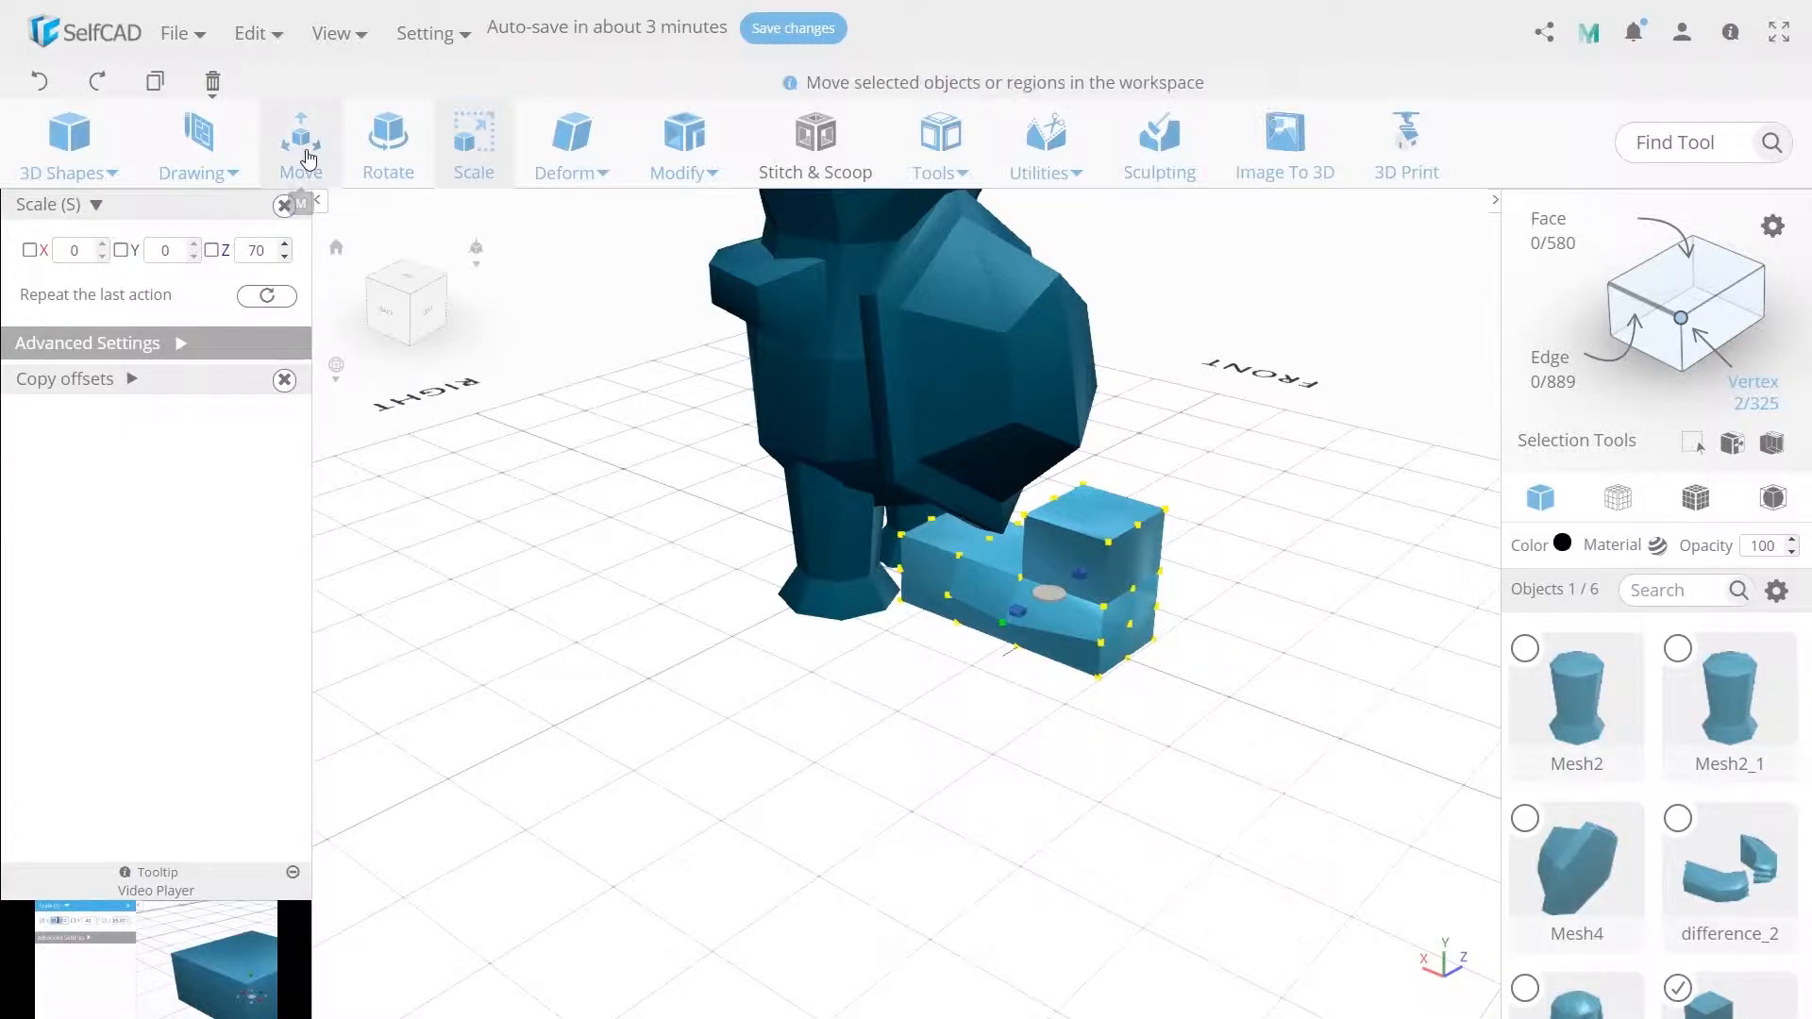
Nudge the selected shoe faces slightly upward with the Move tool.
drag(1055, 489, 1056, 466)
click(1139, 697)
click(1102, 647)
right_drag(1191, 738, 976, 648)
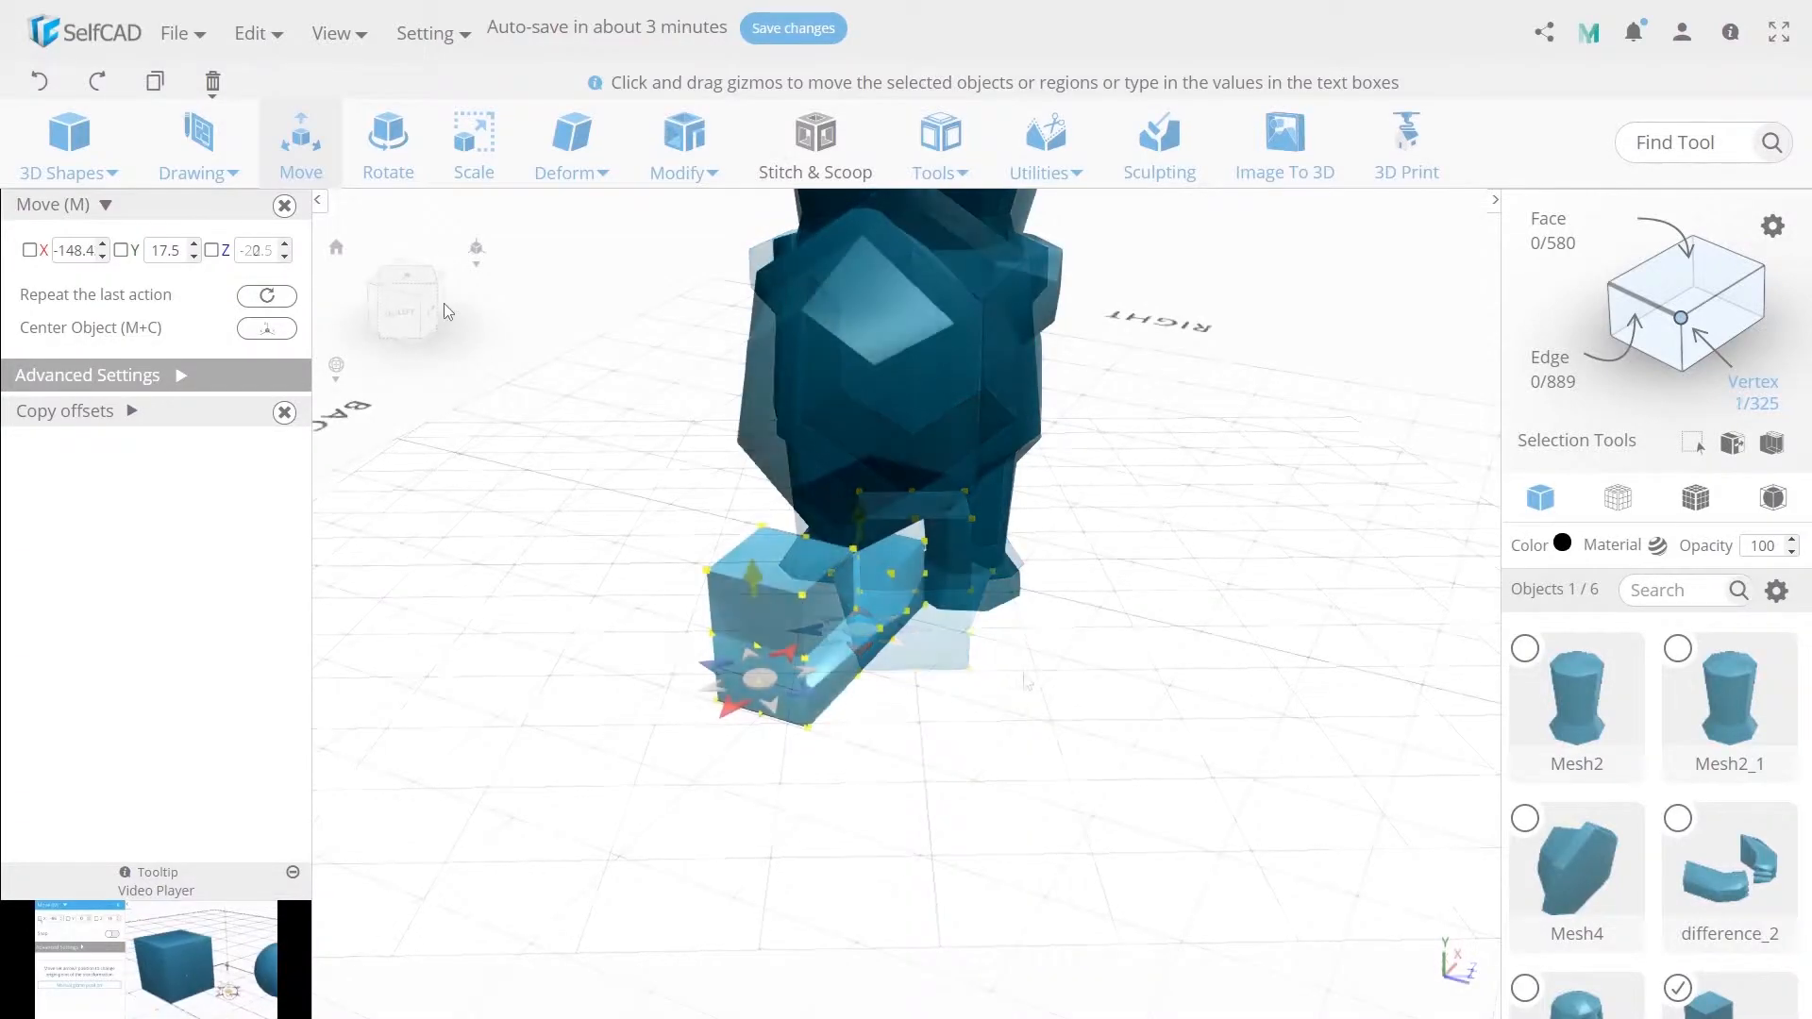
Reshape the shoe's toe by selecting its corner vertices and moving them to round off the front.
click(474, 142)
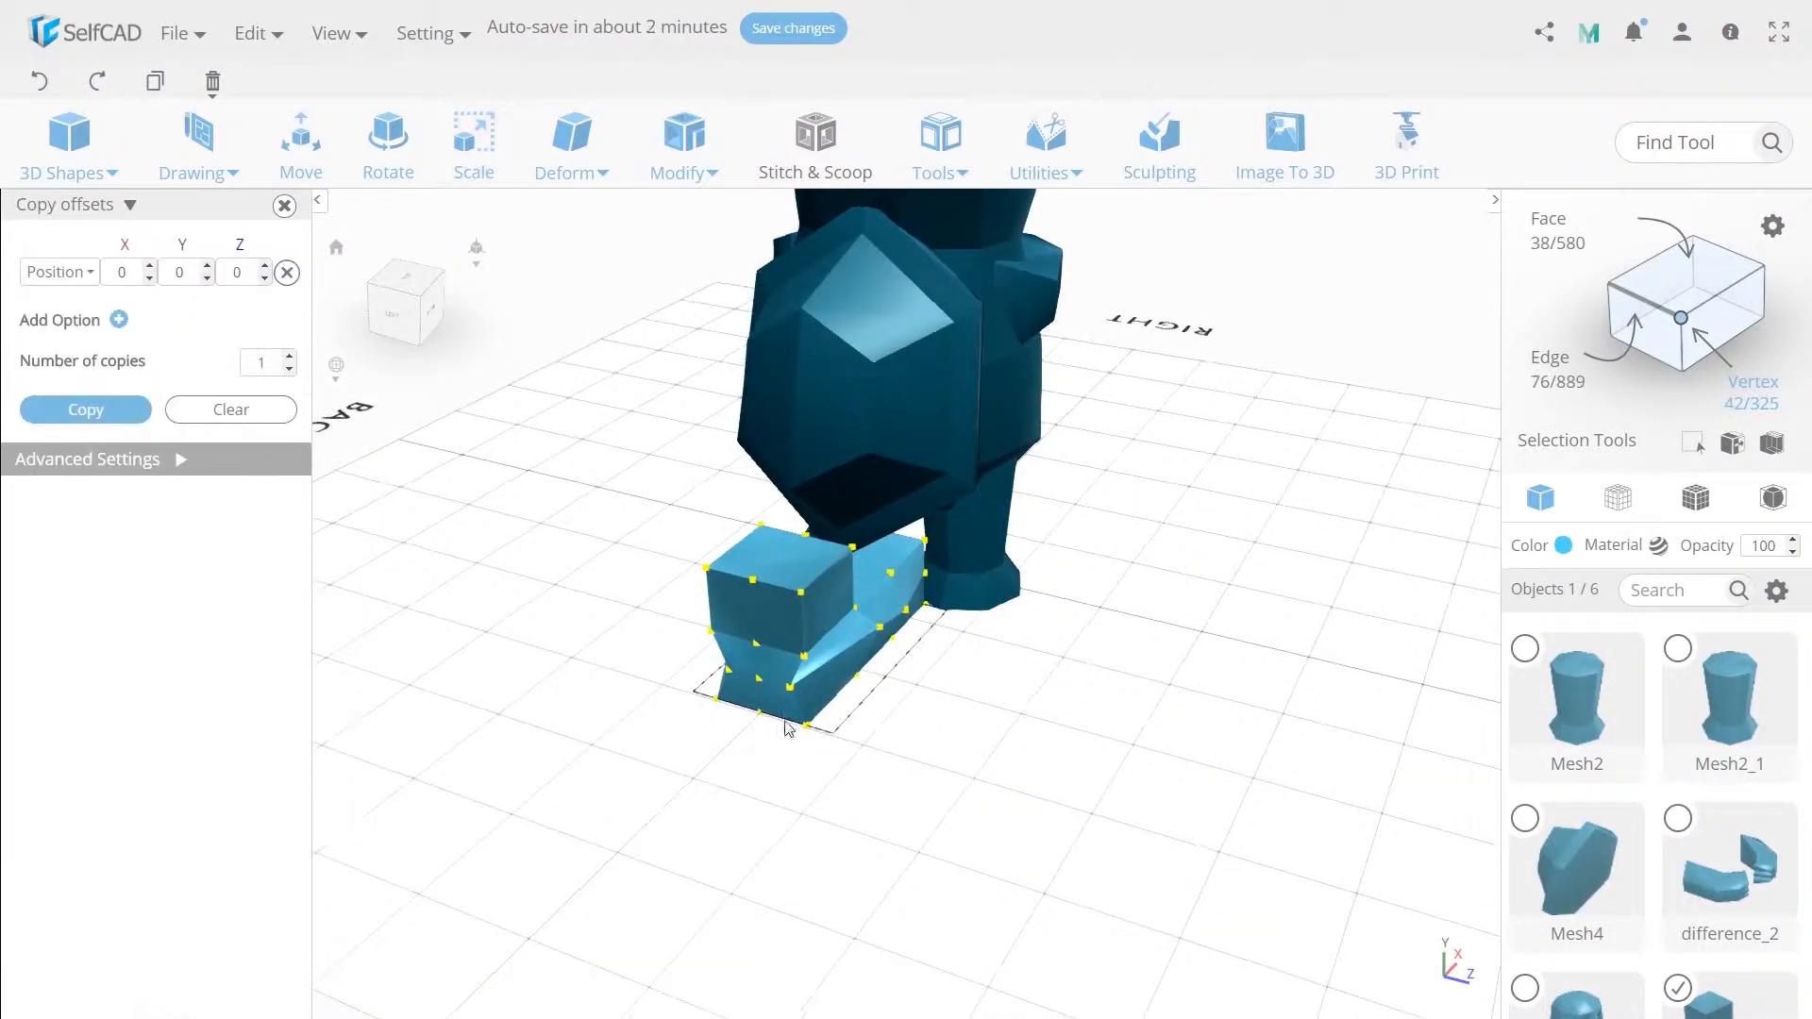
click(807, 724)
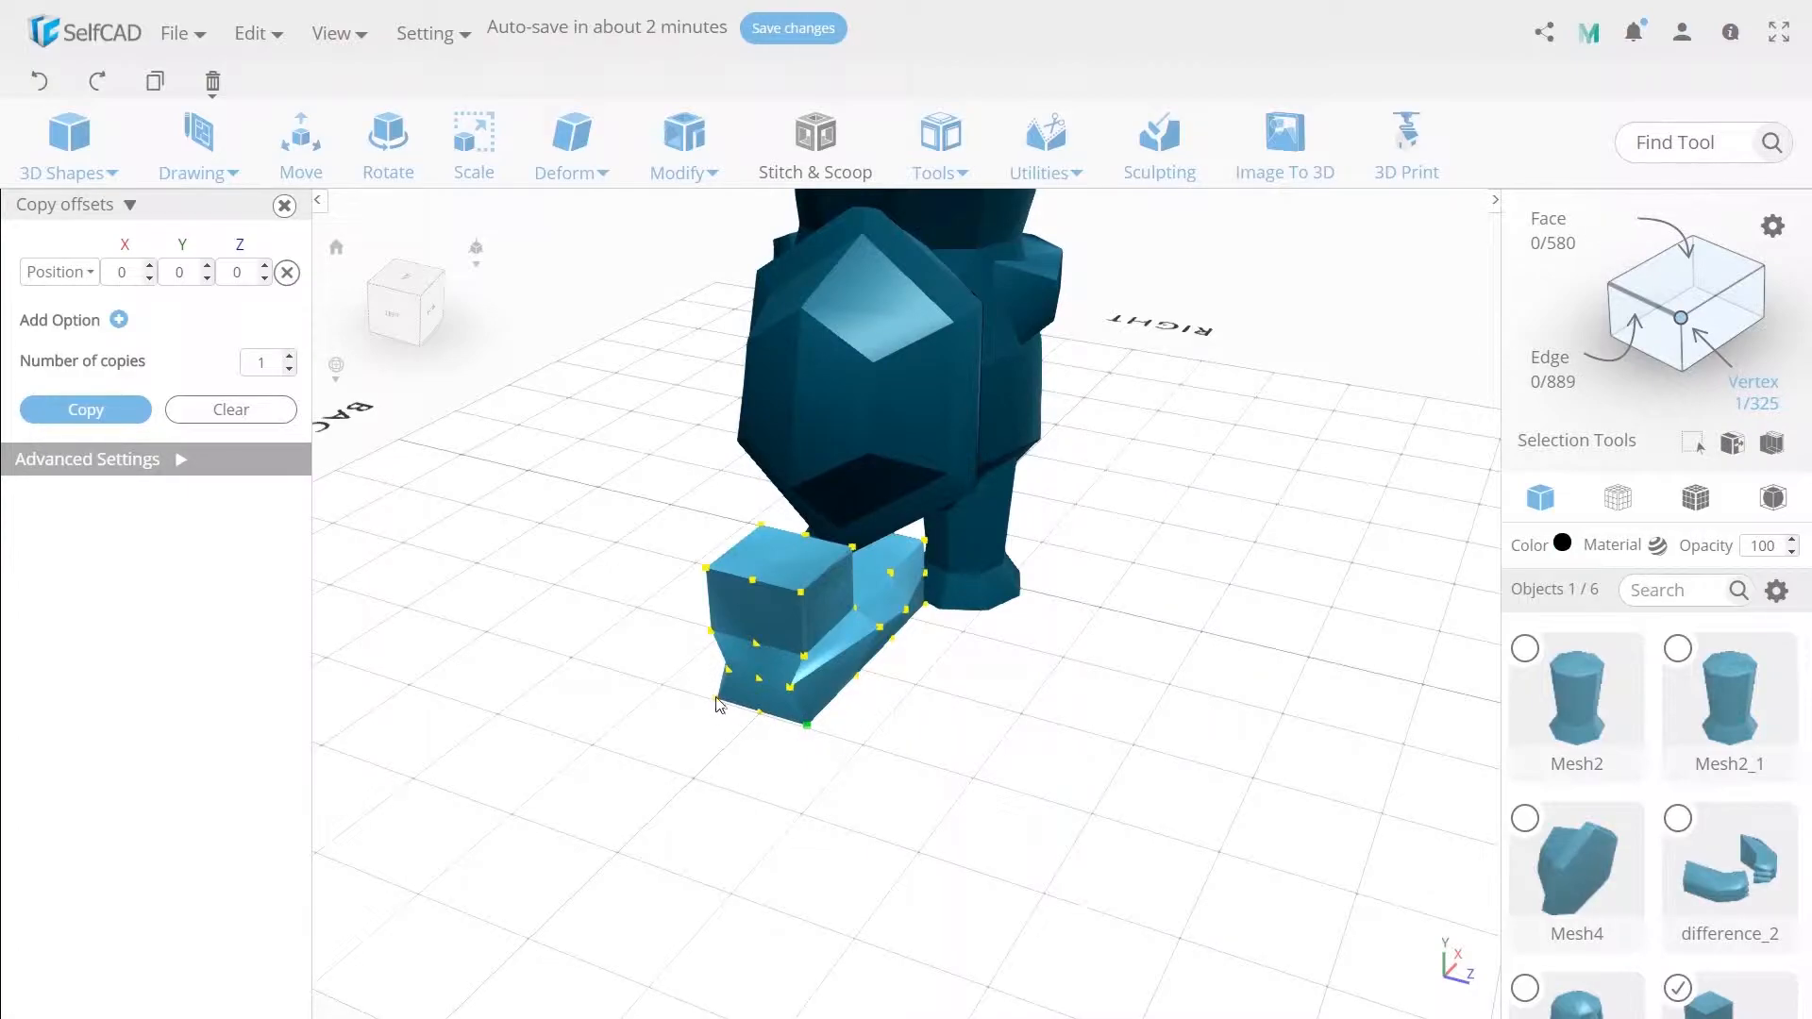
click(477, 168)
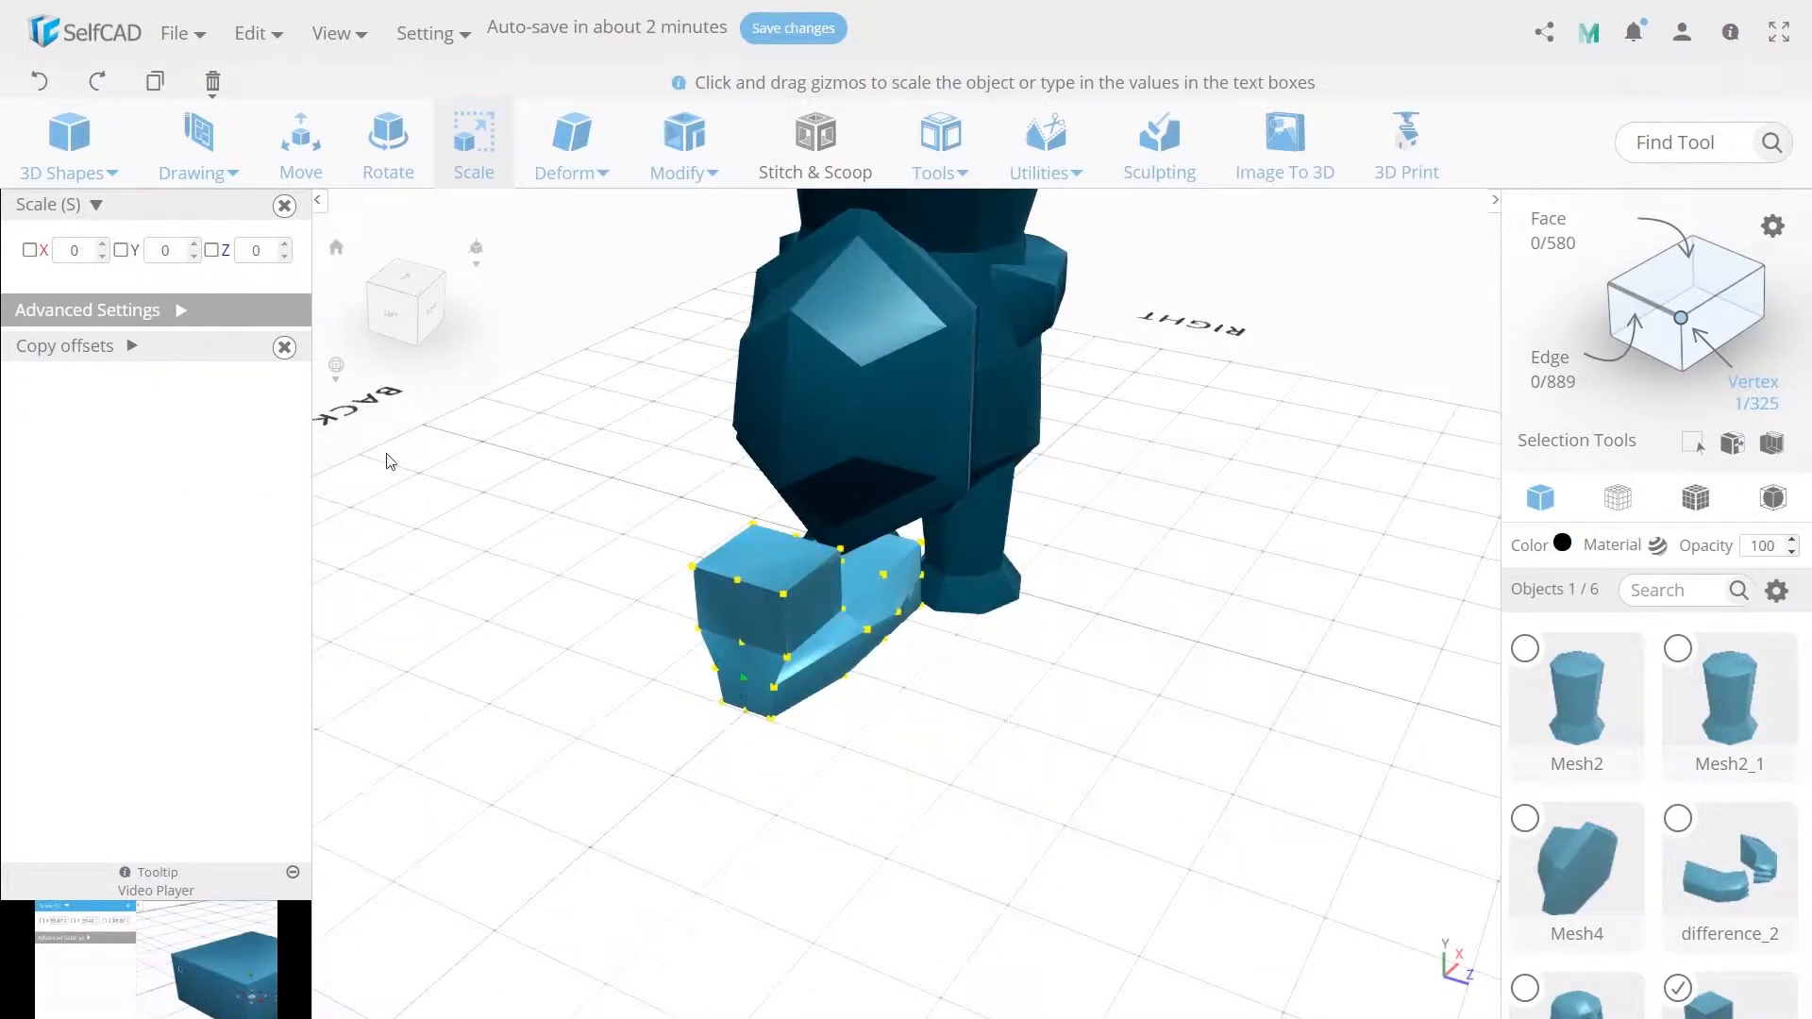
click(301, 142)
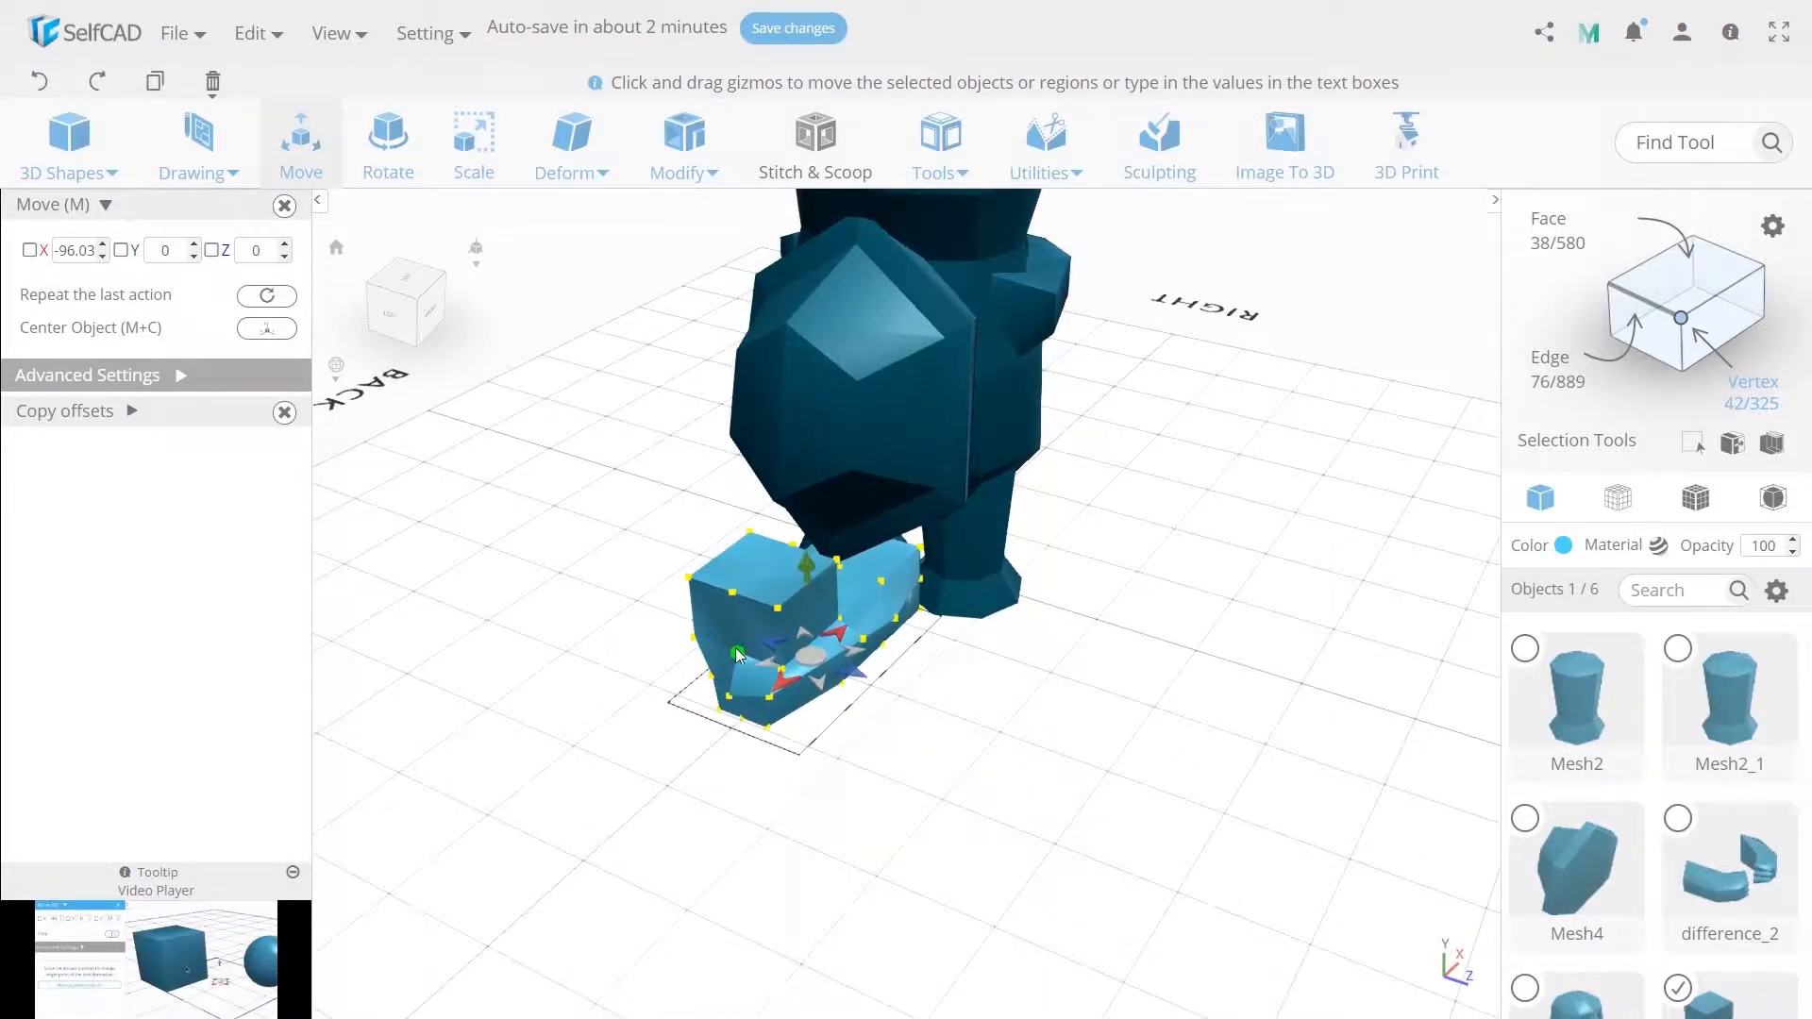
click(713, 703)
drag(707, 702, 699, 708)
click(764, 806)
click(735, 595)
drag(713, 615, 706, 622)
click(834, 751)
right_drag(836, 755, 819, 766)
click(786, 544)
drag(777, 461, 772, 434)
click(847, 760)
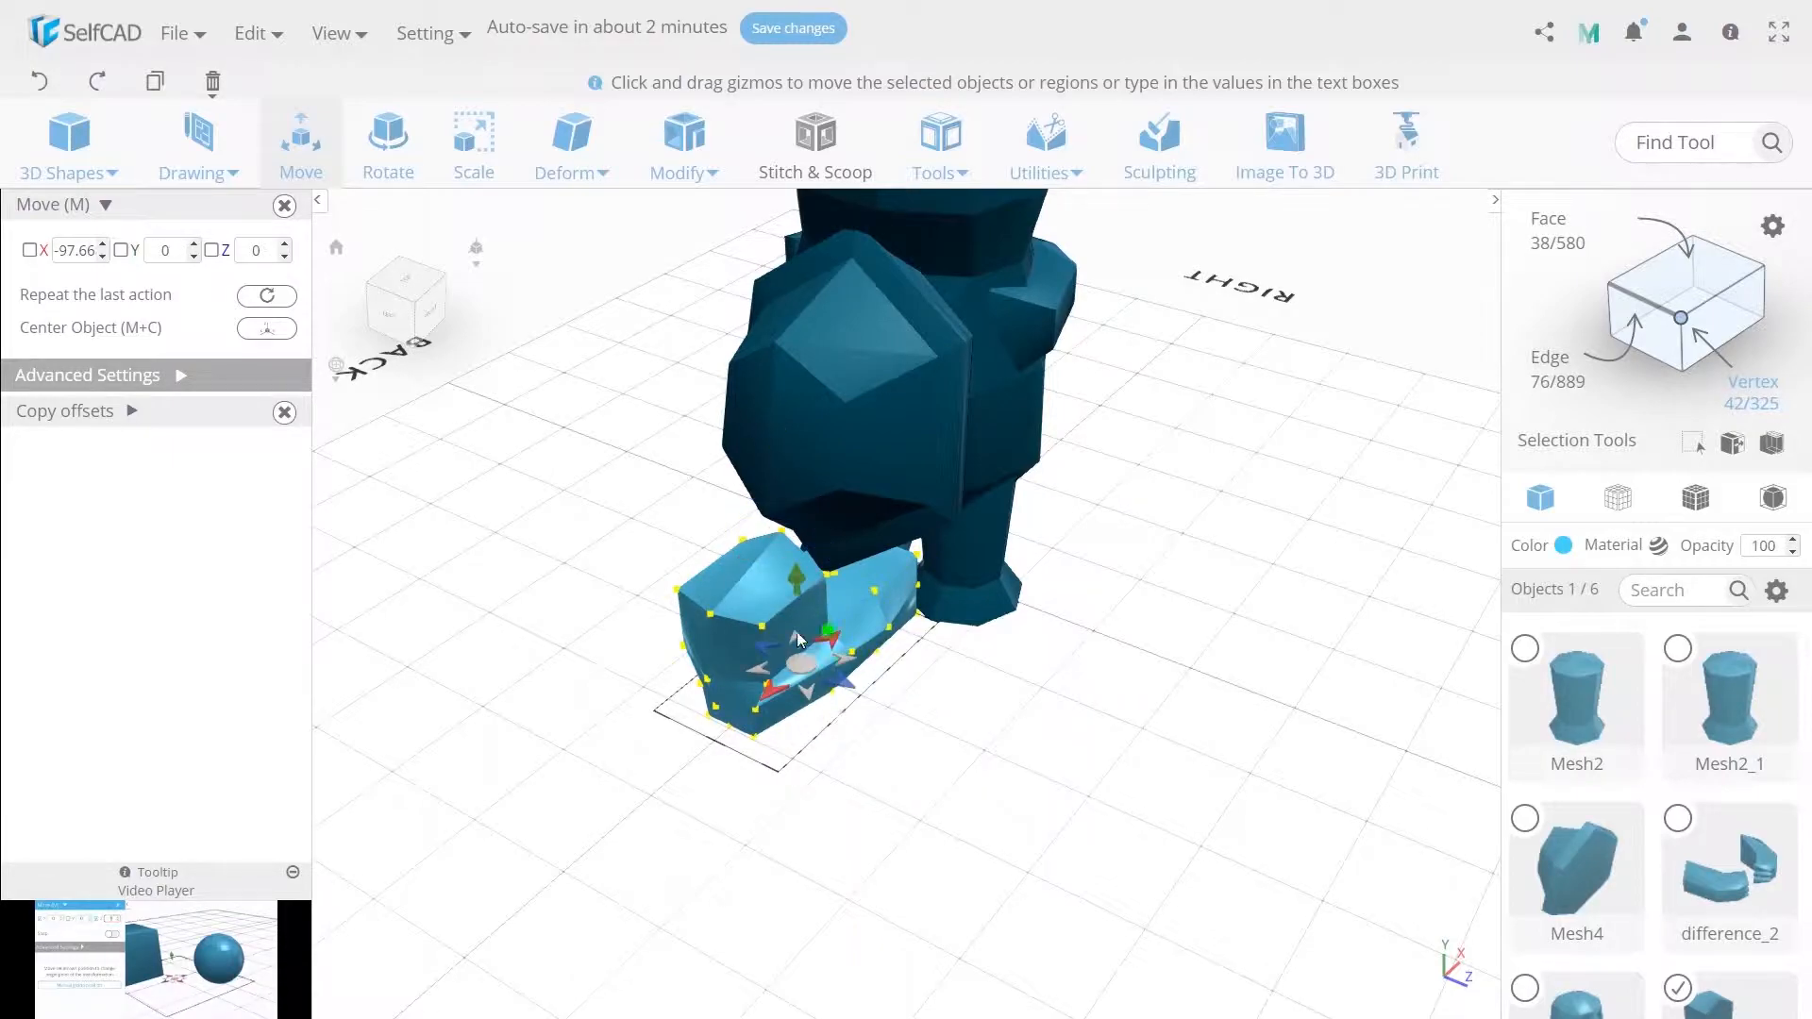
Select vertices on the shoe's side and scale them to 30 on Z.
click(683, 597)
click(474, 143)
click(267, 252)
text(30)
click(871, 805)
key(Escape)
Select the shoe's upper heel vertices and move them down and outward to slope the heel.
click(744, 543)
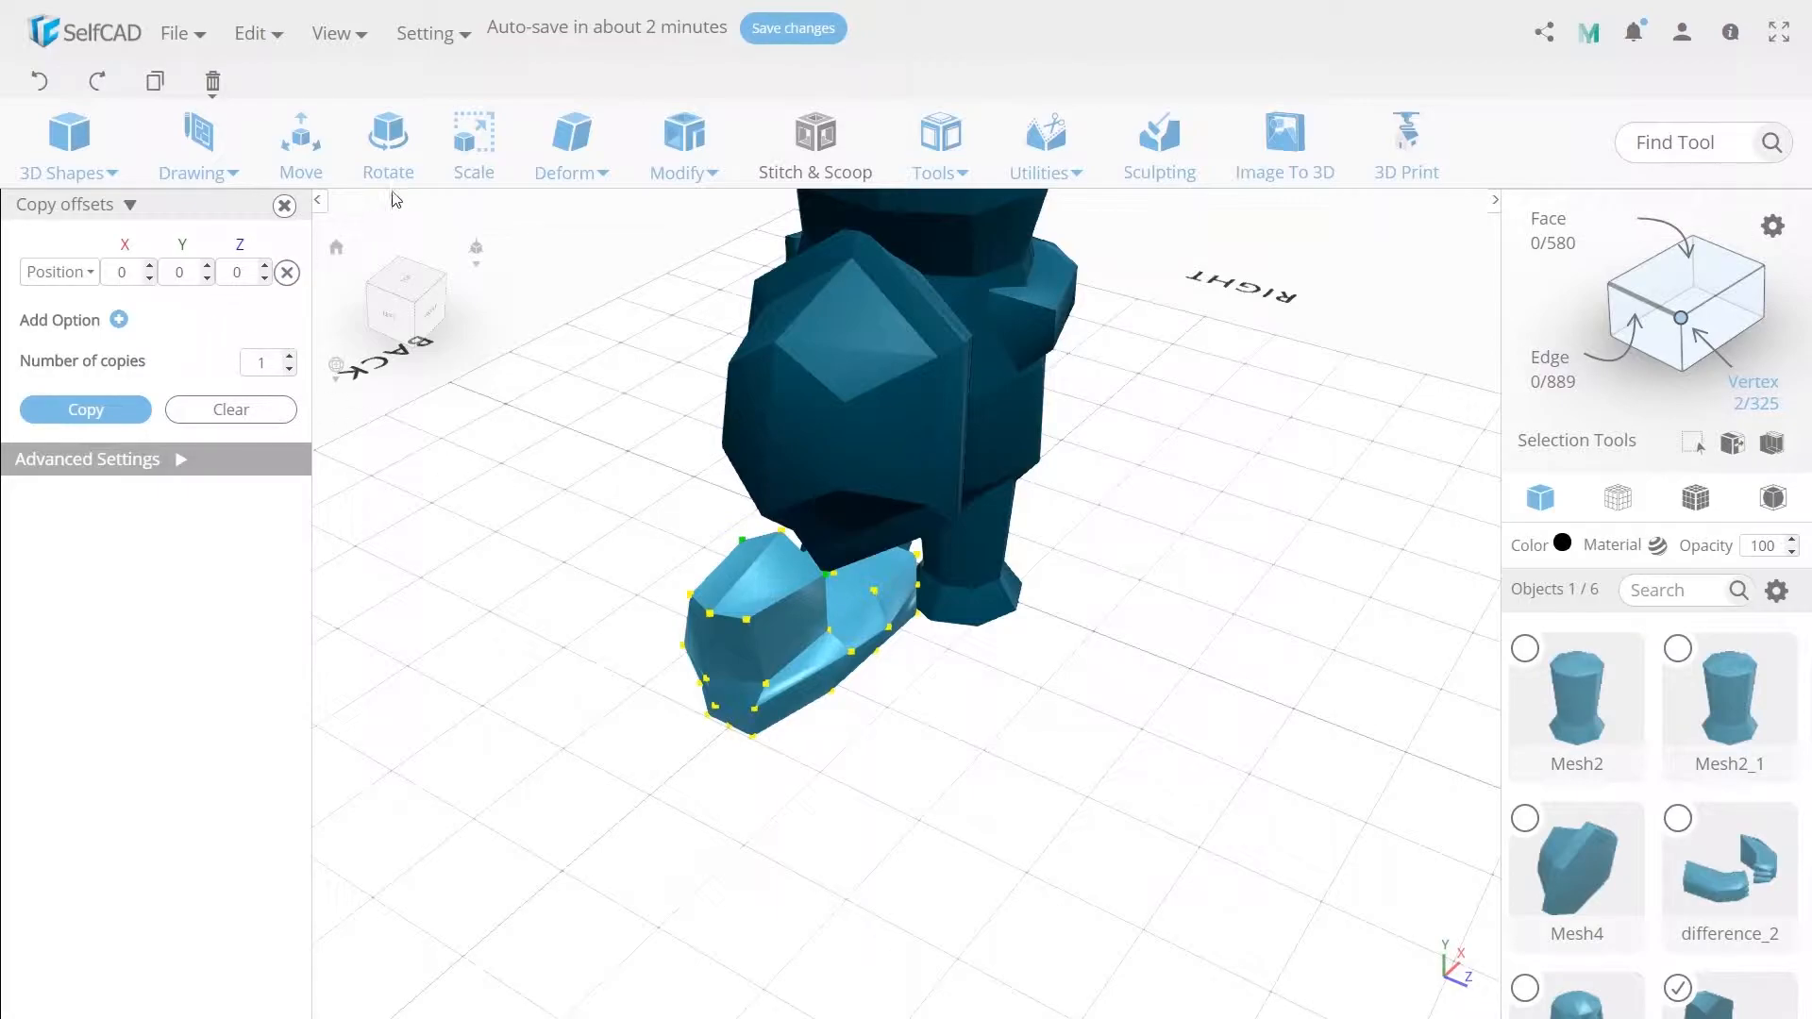
key(s)
double_click(267, 252)
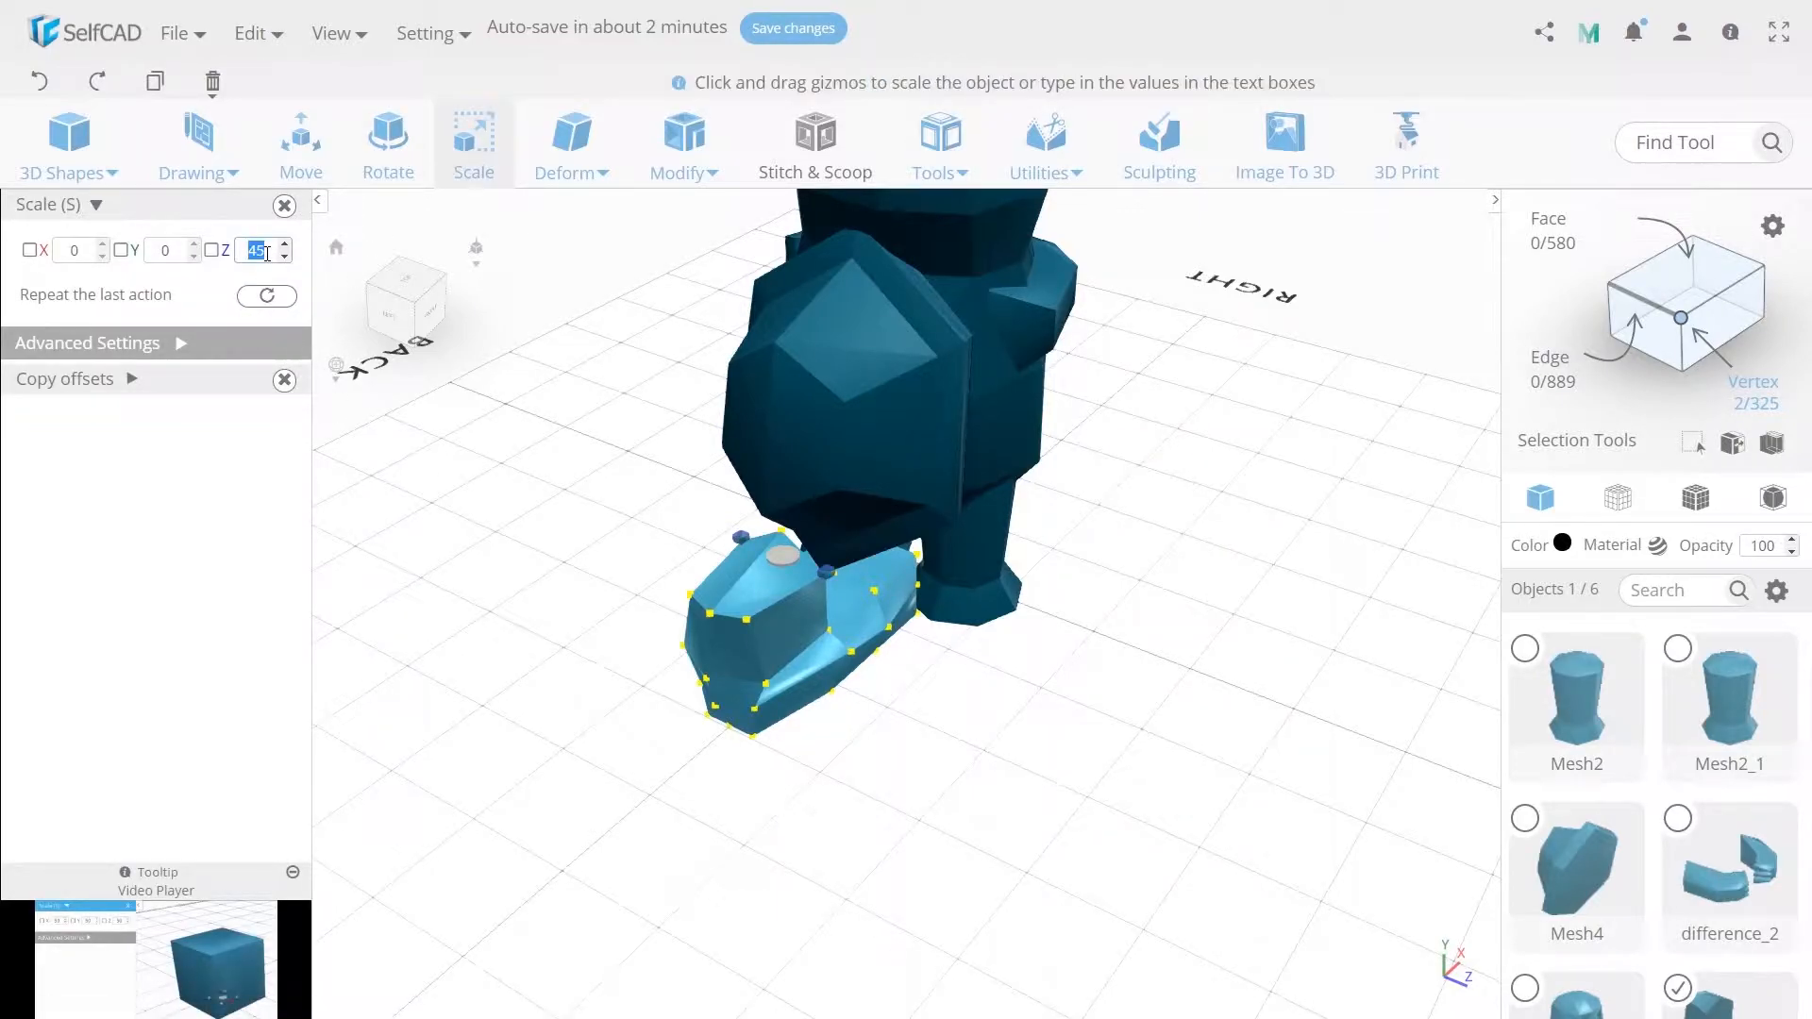
click(300, 167)
right_drag(754, 576, 742, 607)
drag(742, 609, 728, 627)
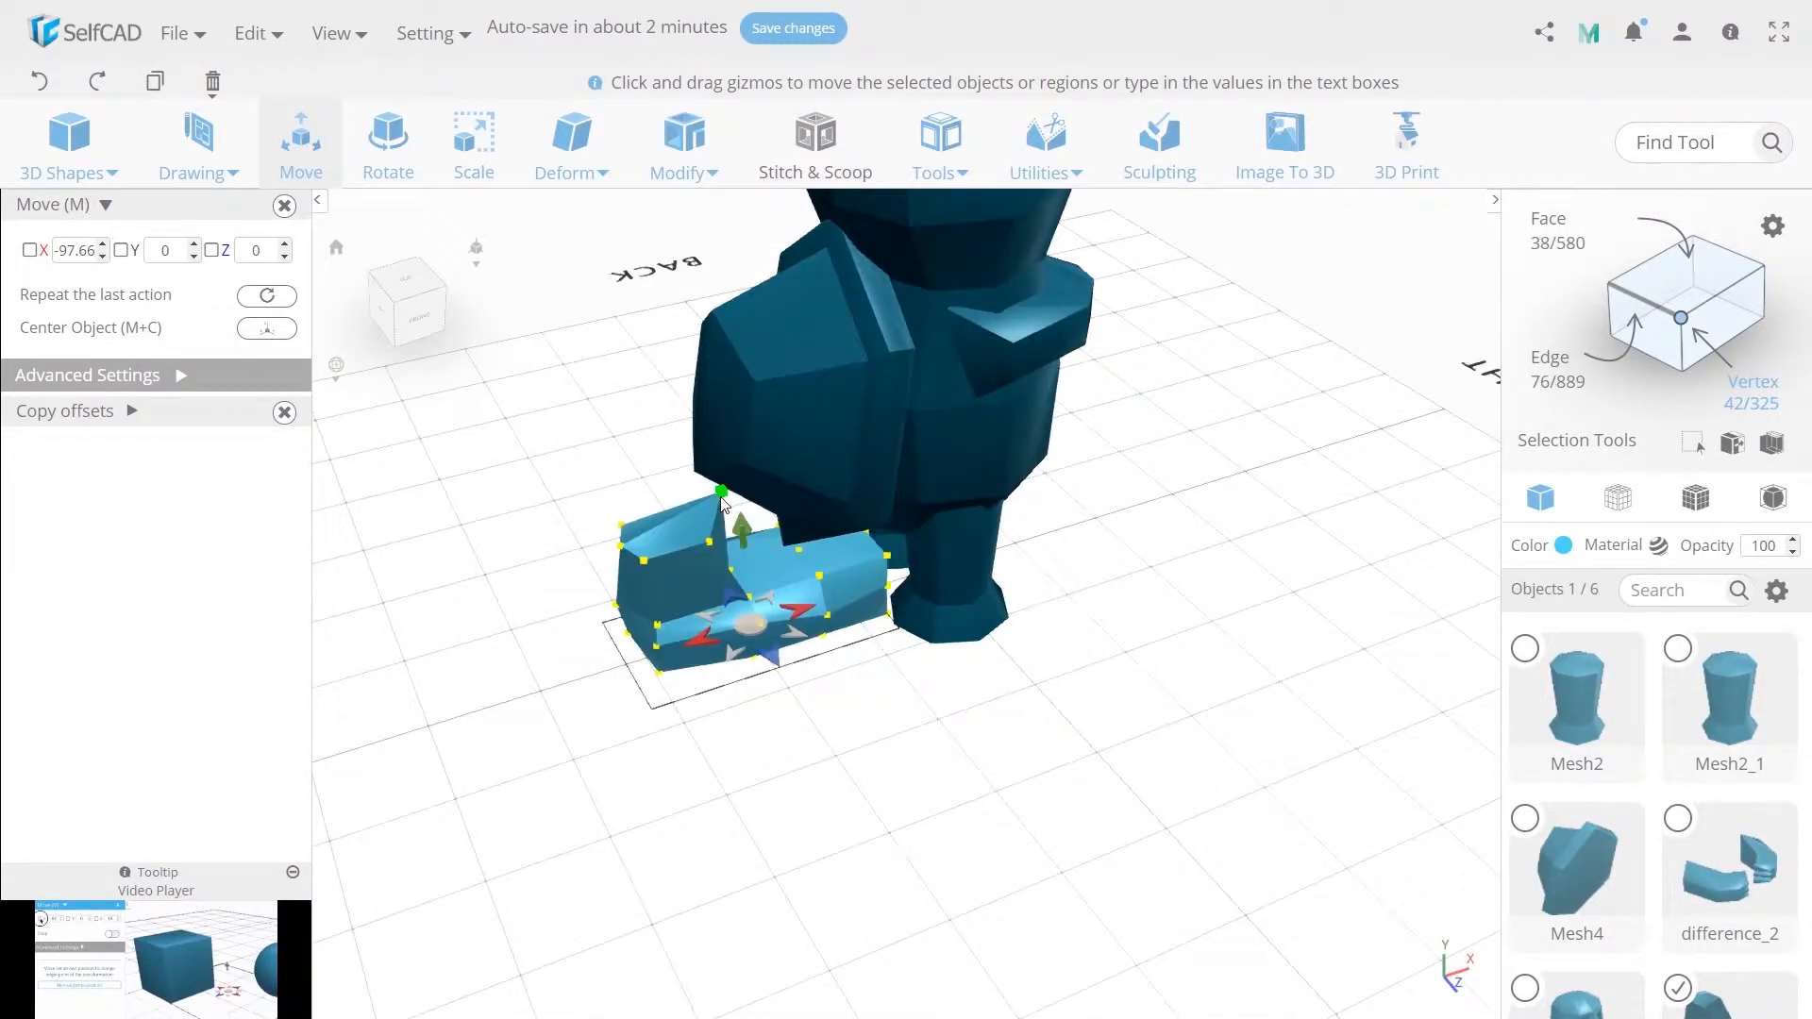
click(721, 492)
drag(695, 518, 665, 516)
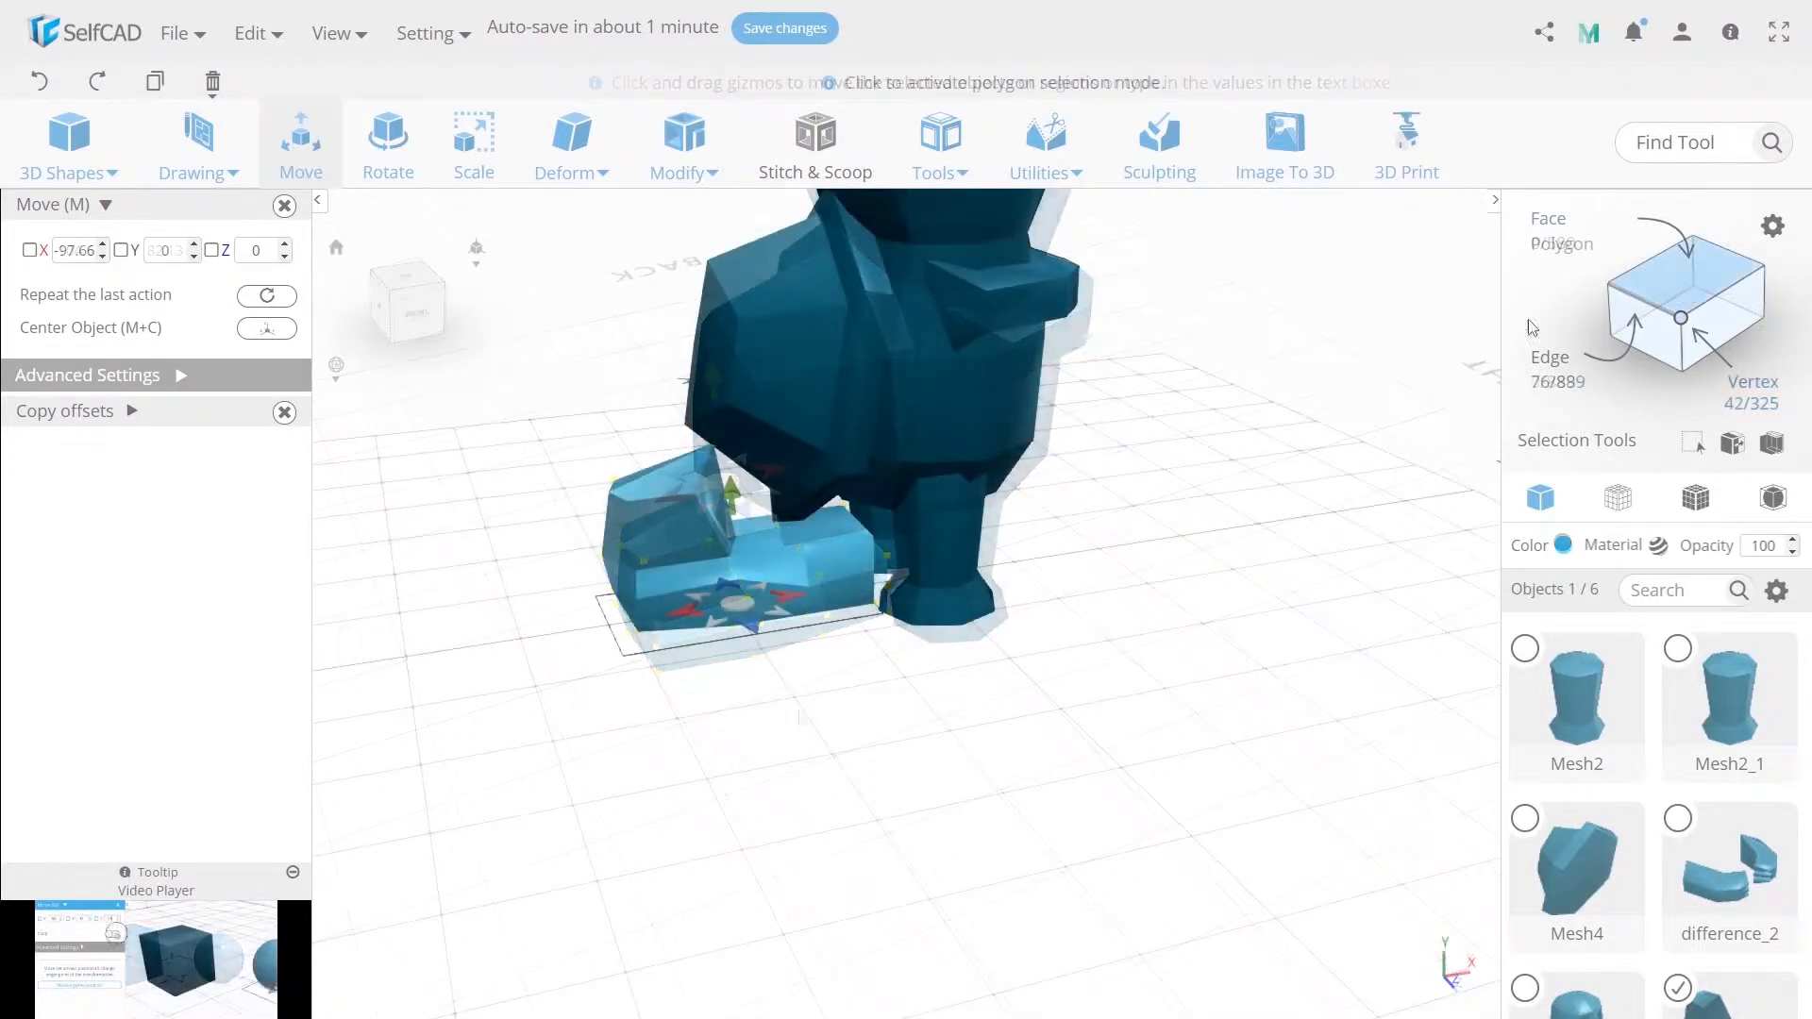
Select the two faces on the shoe's top and extrude them by 30.
click(840, 529)
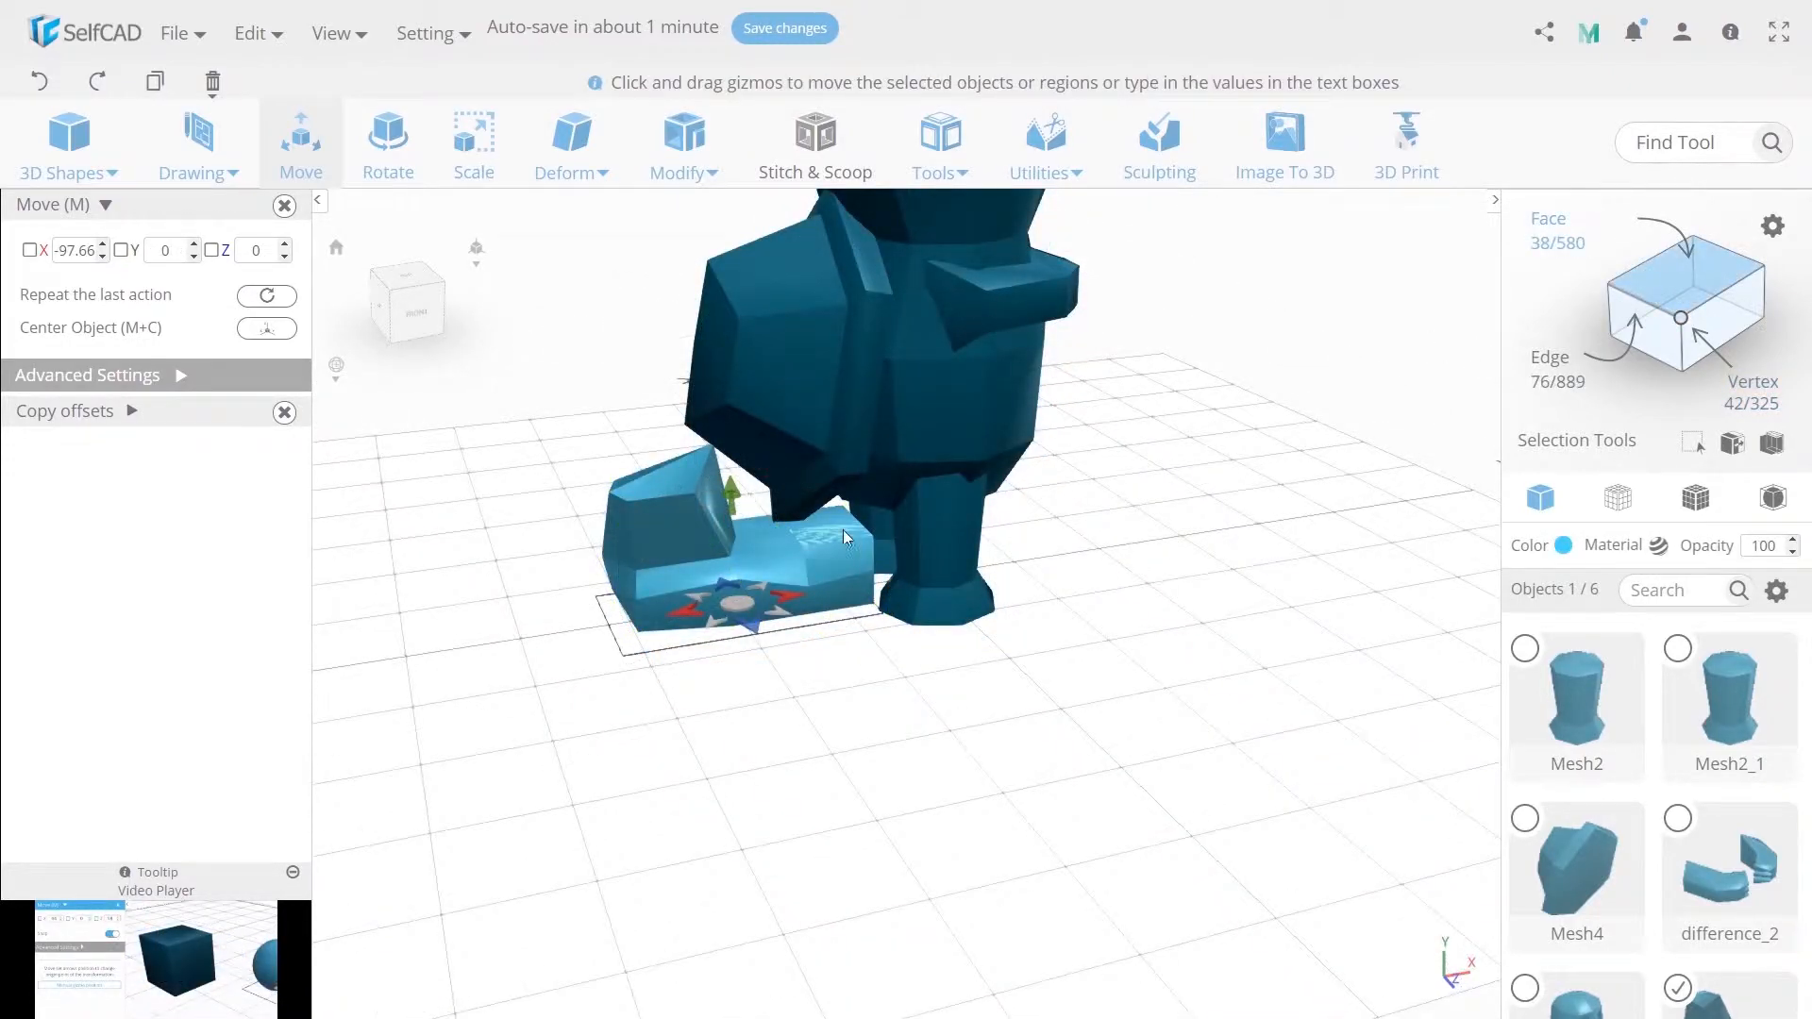
click(840, 529)
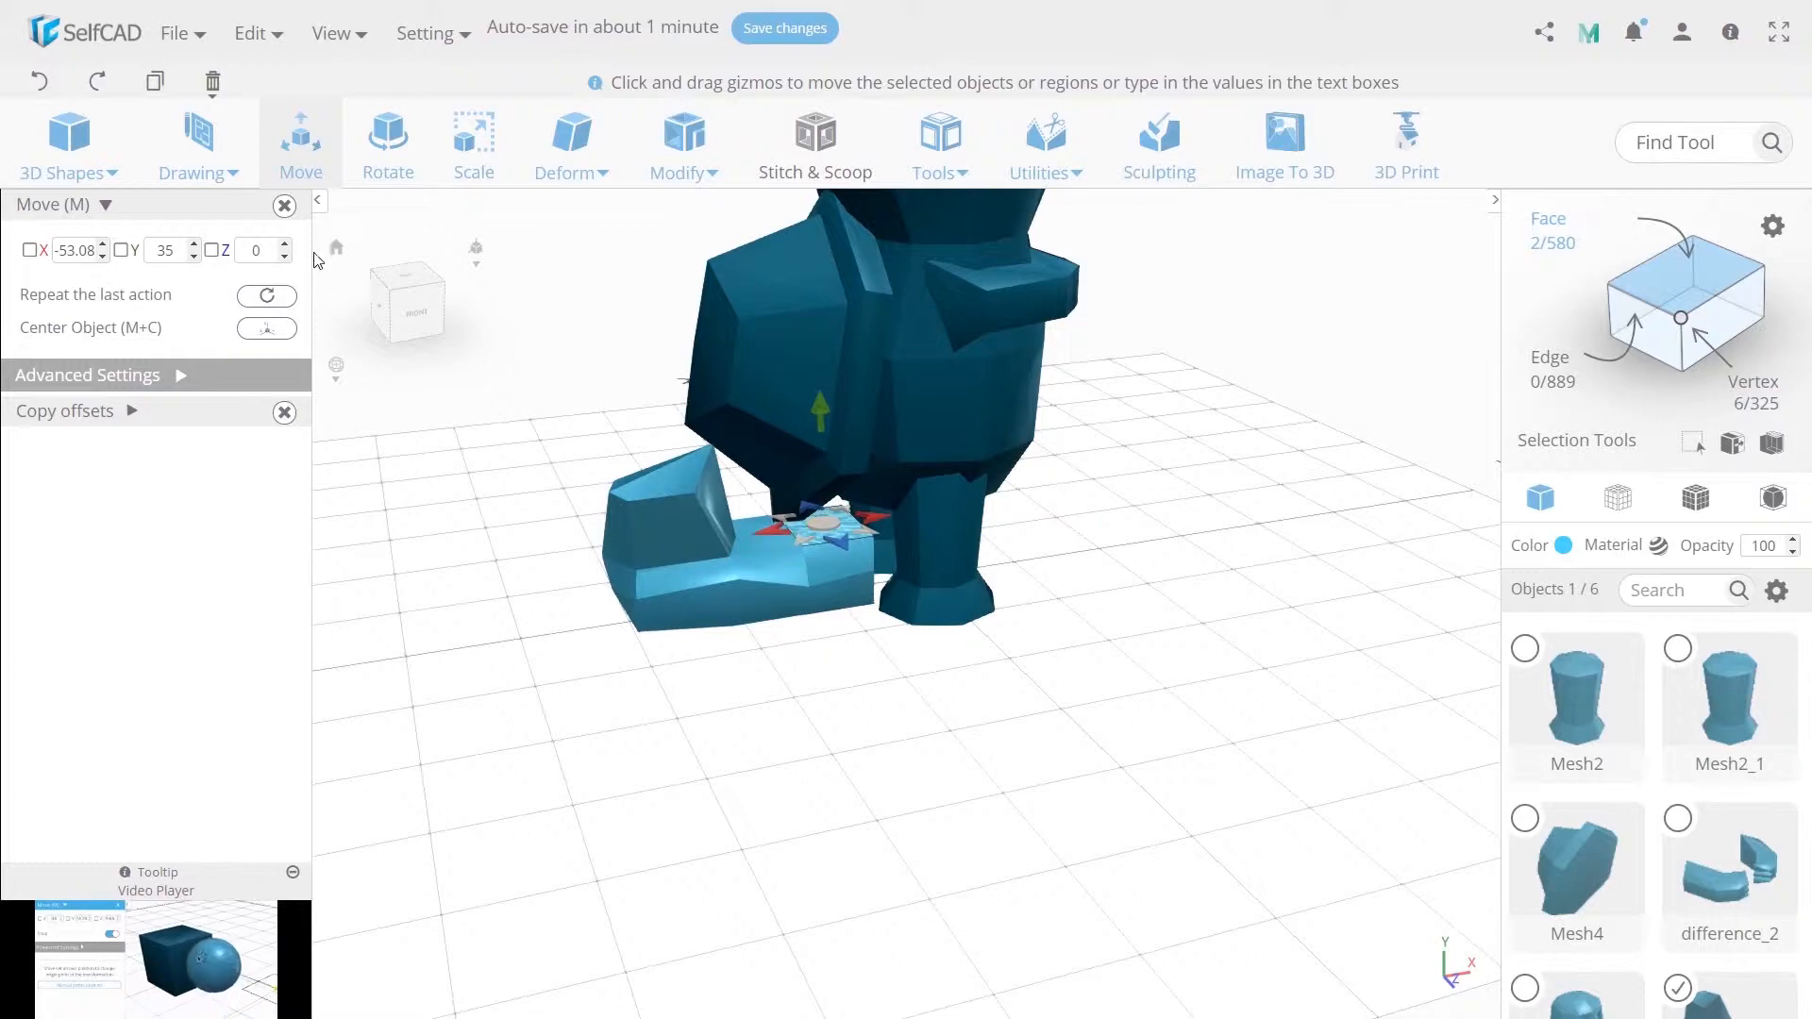
mouse_move(632, 153)
click(661, 223)
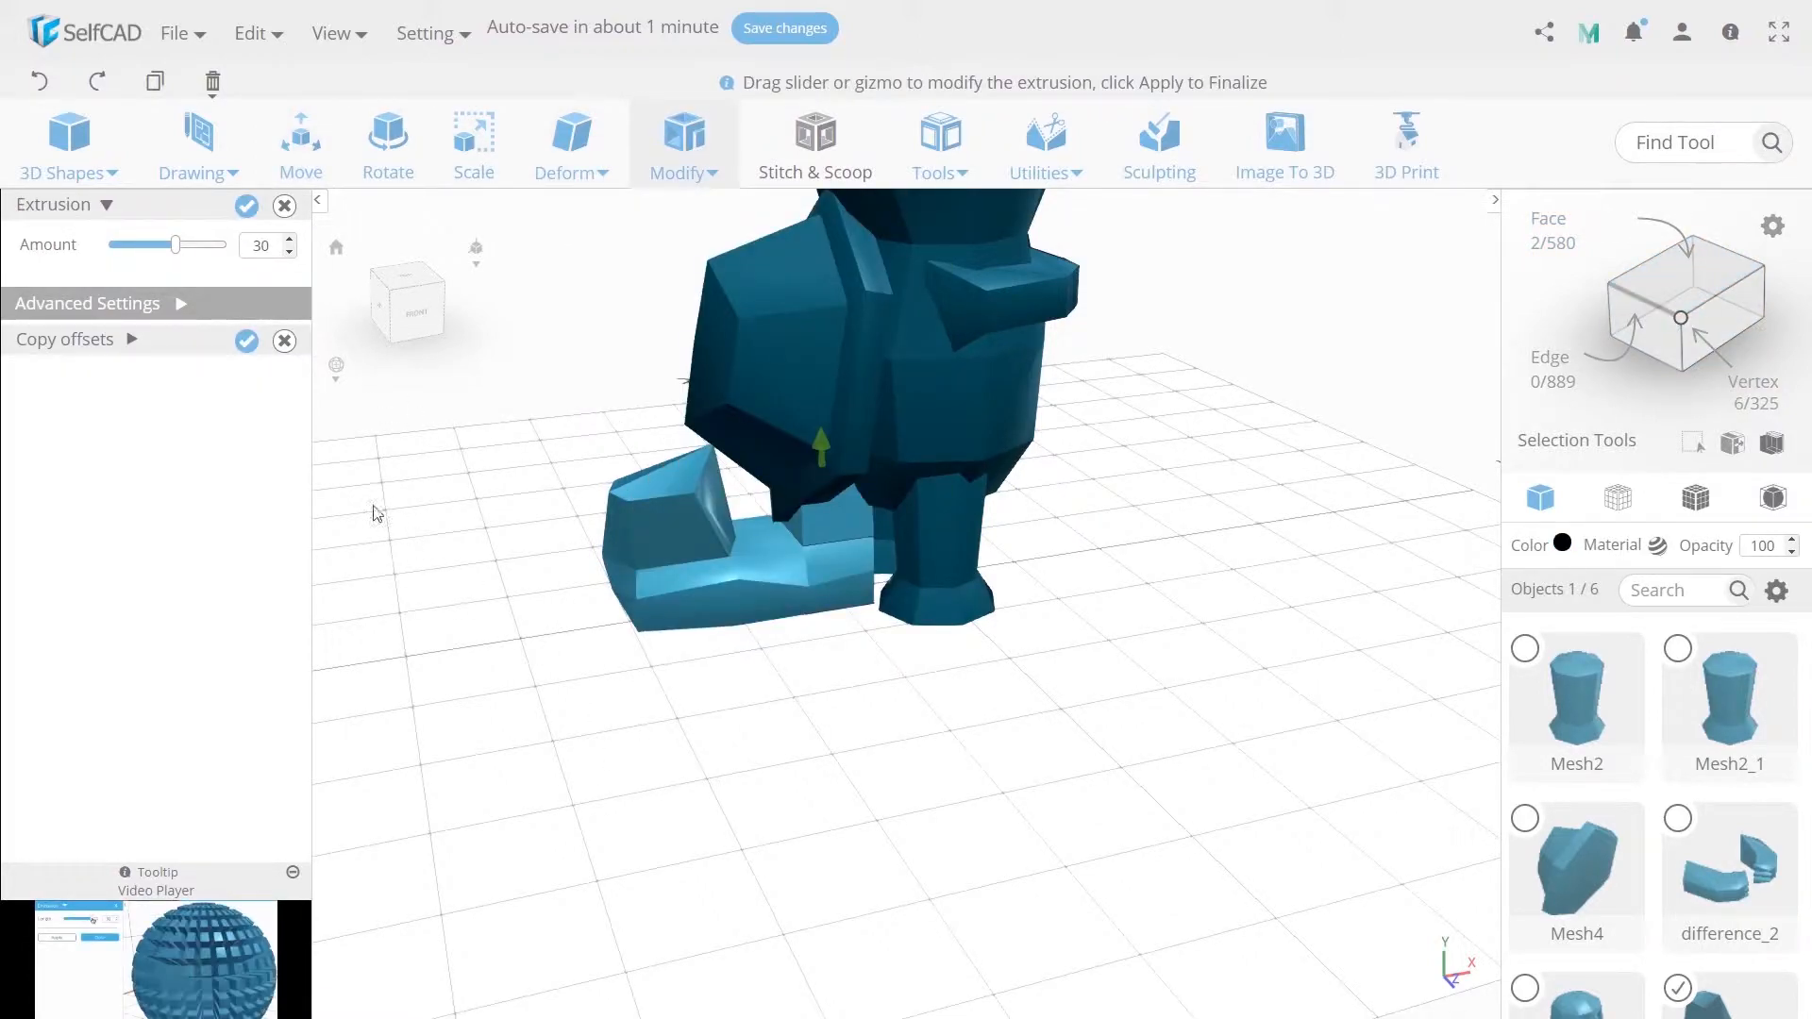
click(246, 205)
Select all objects, merge them into a single mesh, and run Magic Fix on it.
click(301, 142)
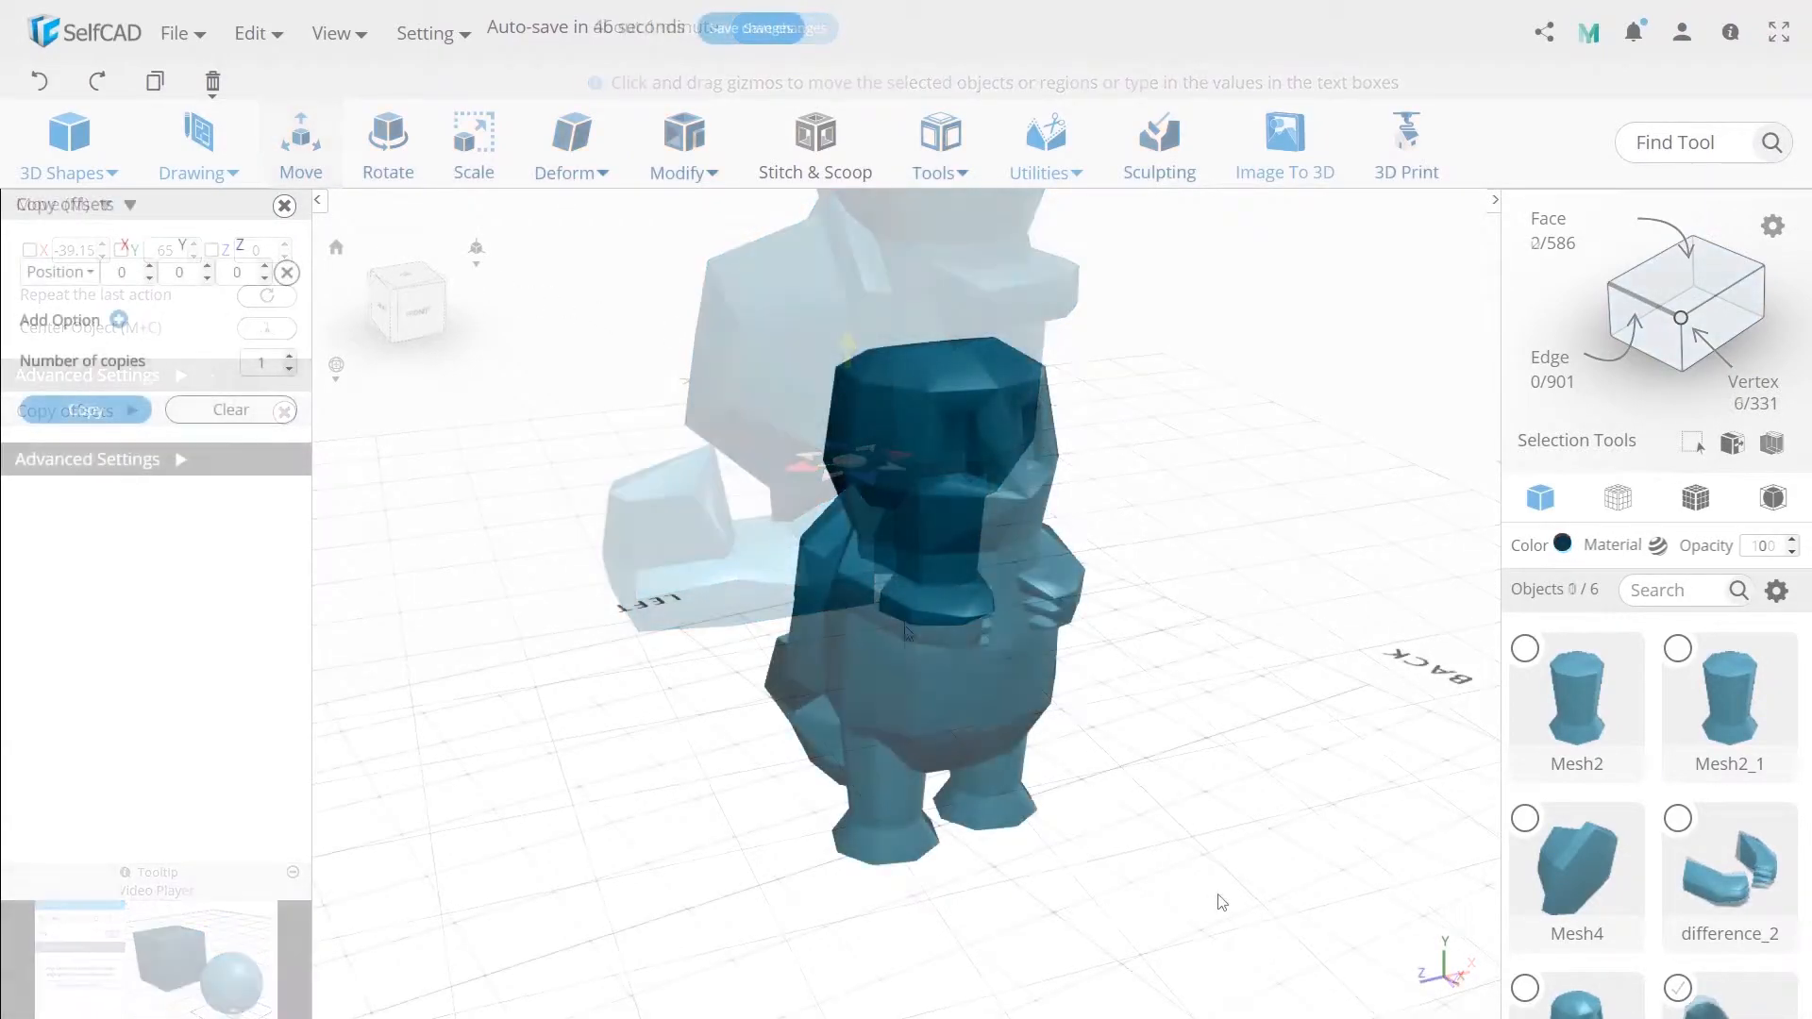
key(ctrl+a)
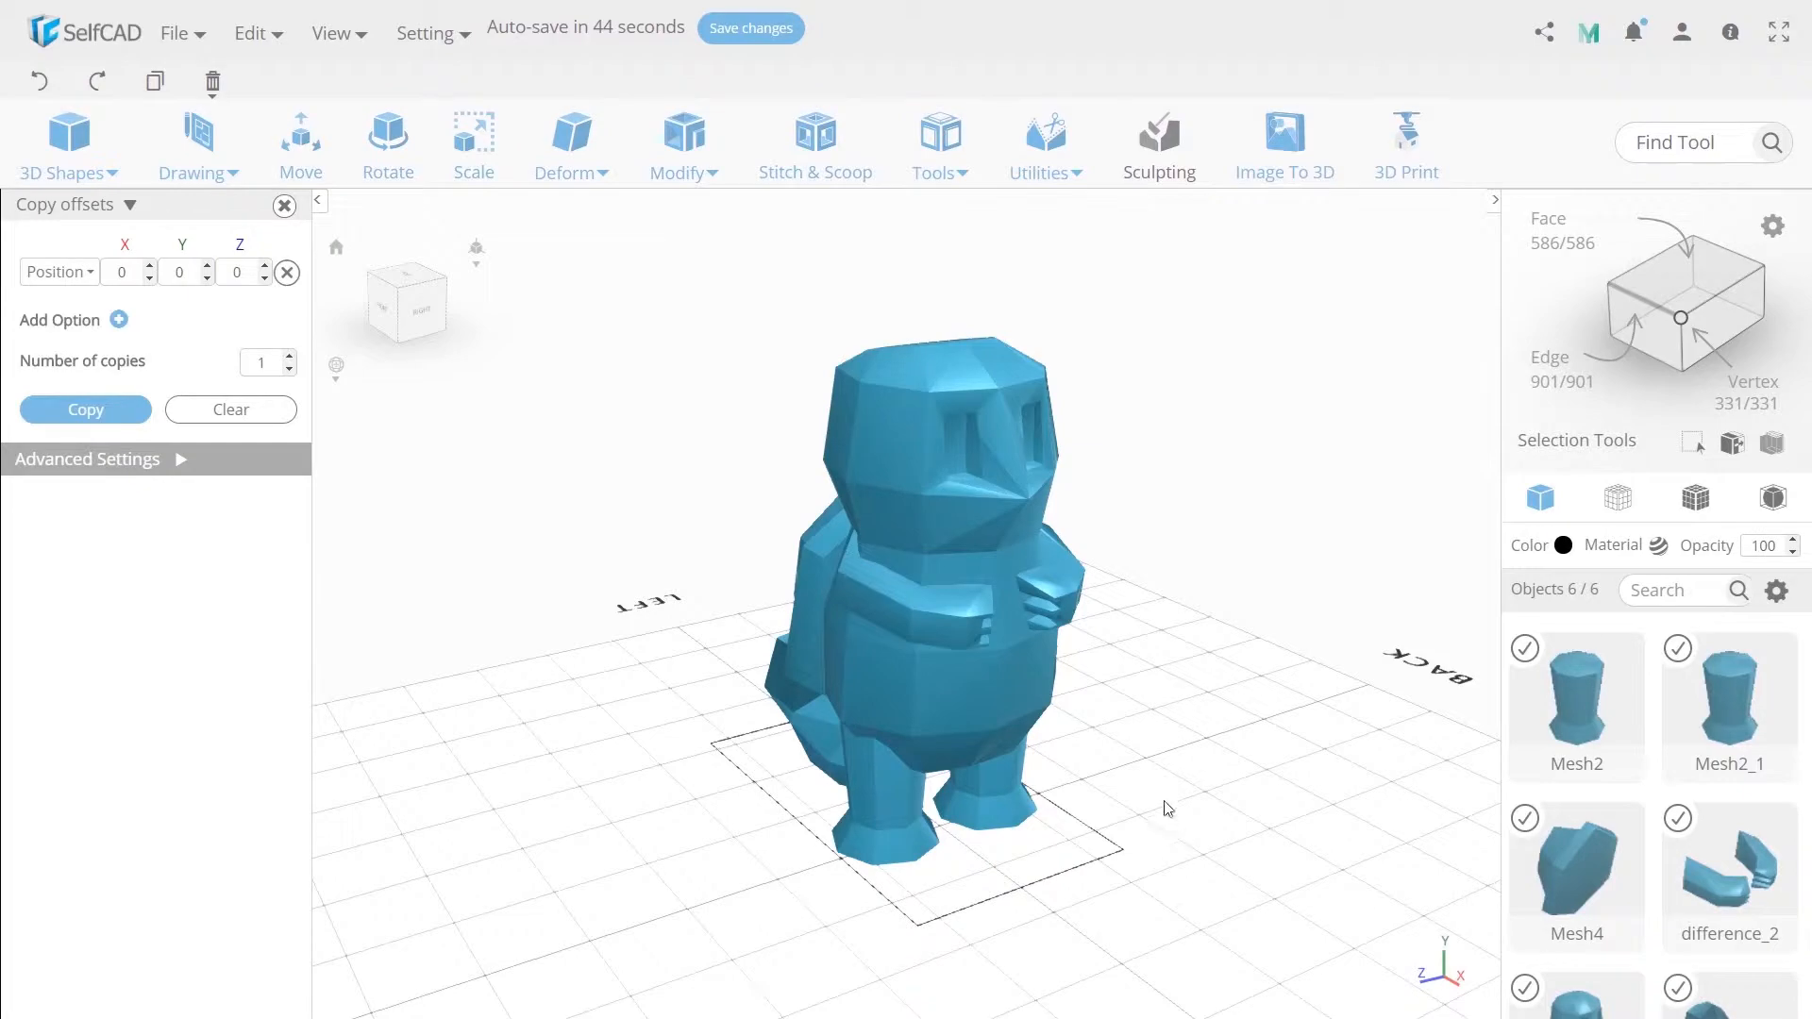
mouse_move(1046, 142)
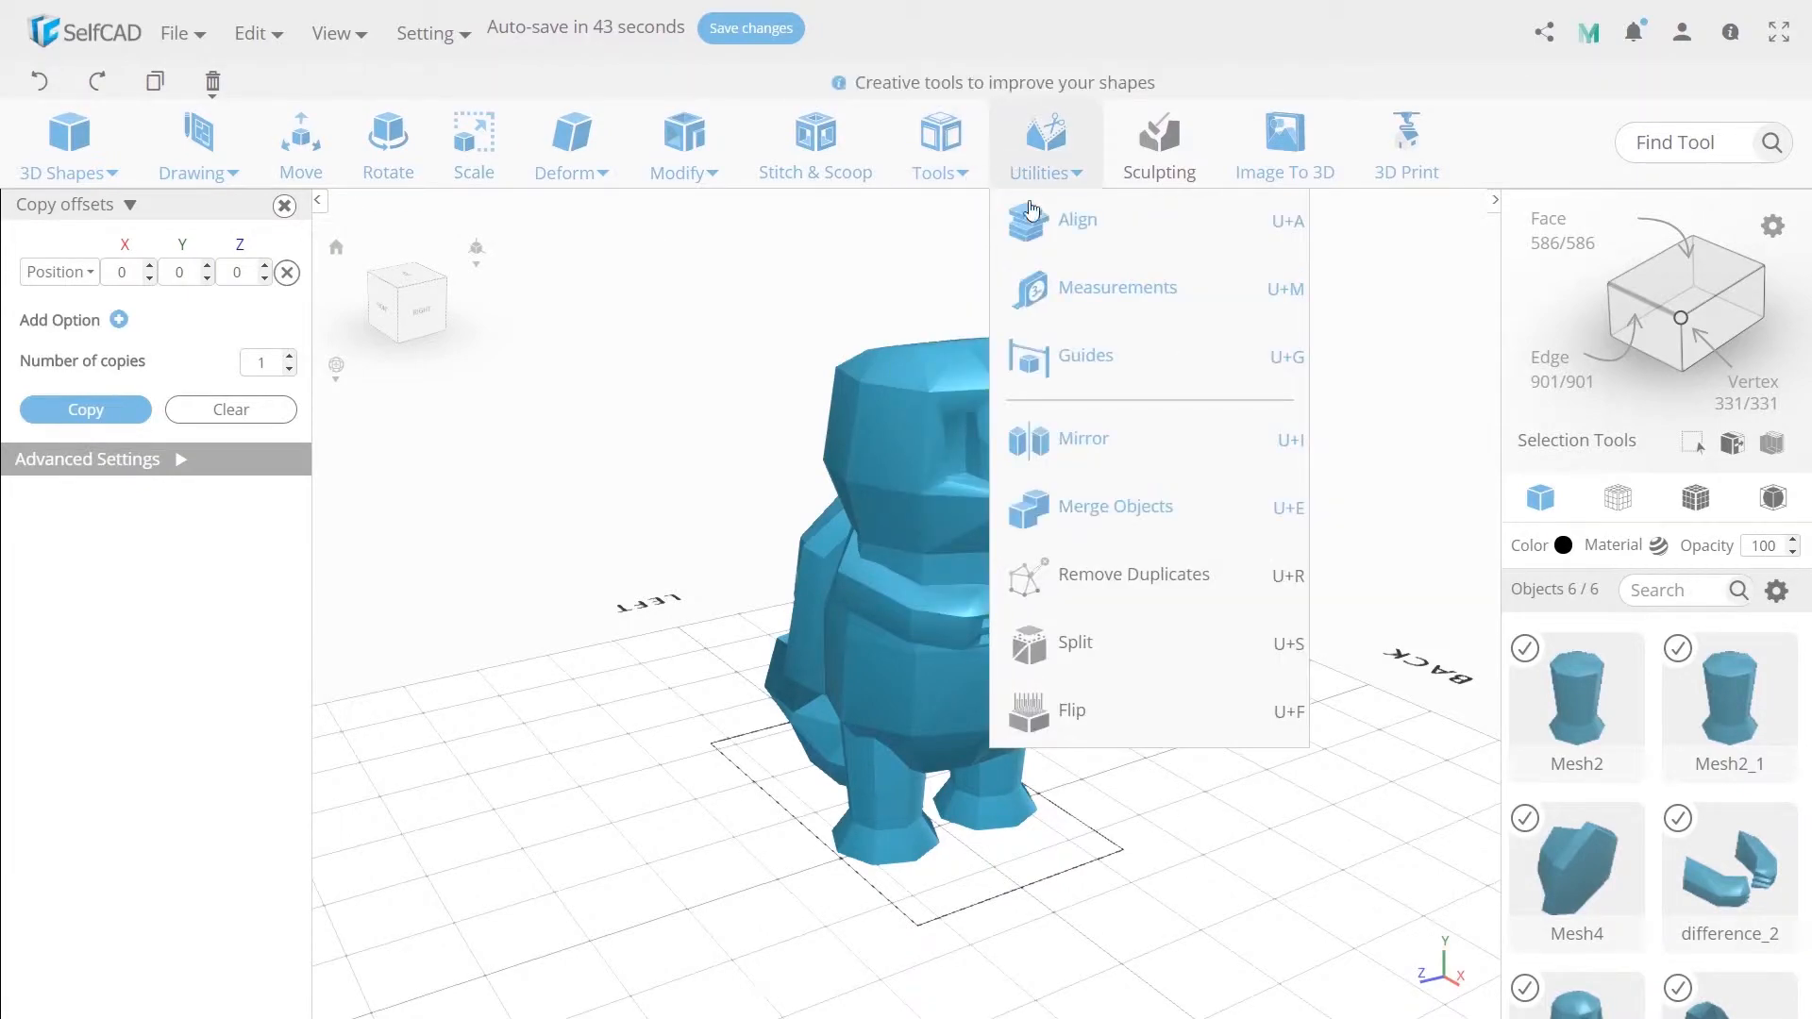
click(1060, 513)
mouse_move(941, 151)
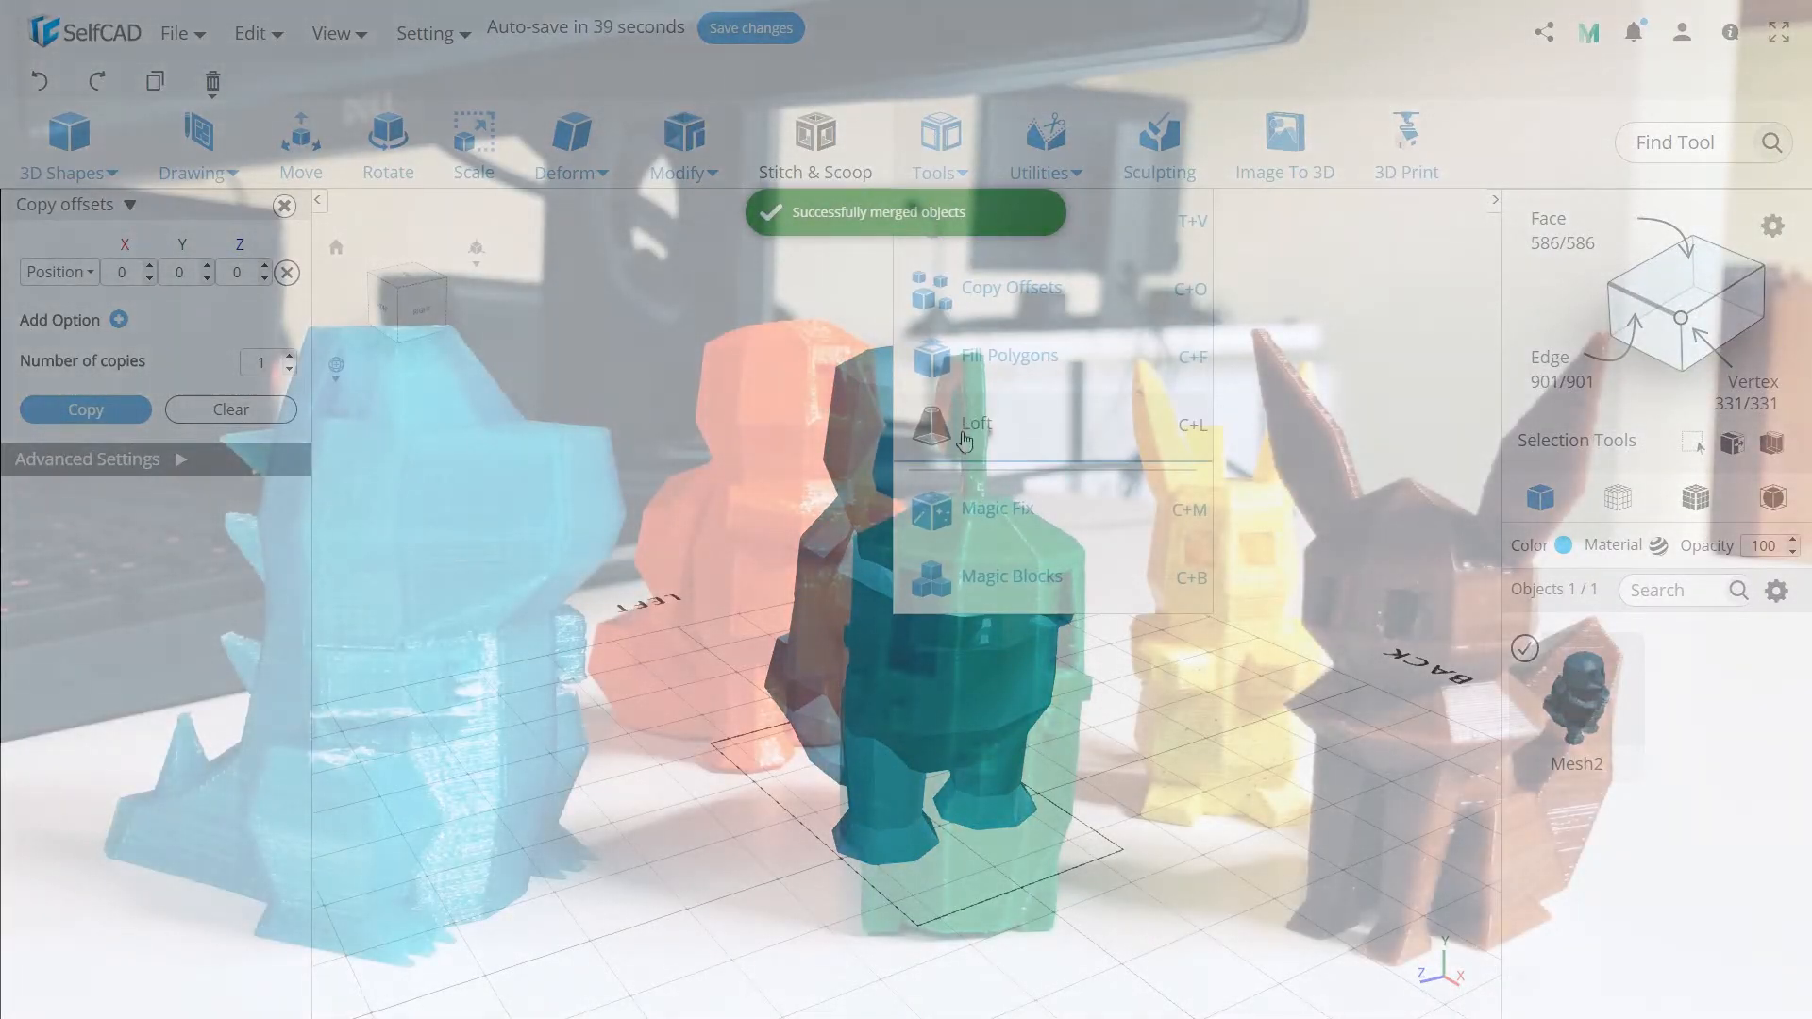
click(967, 508)
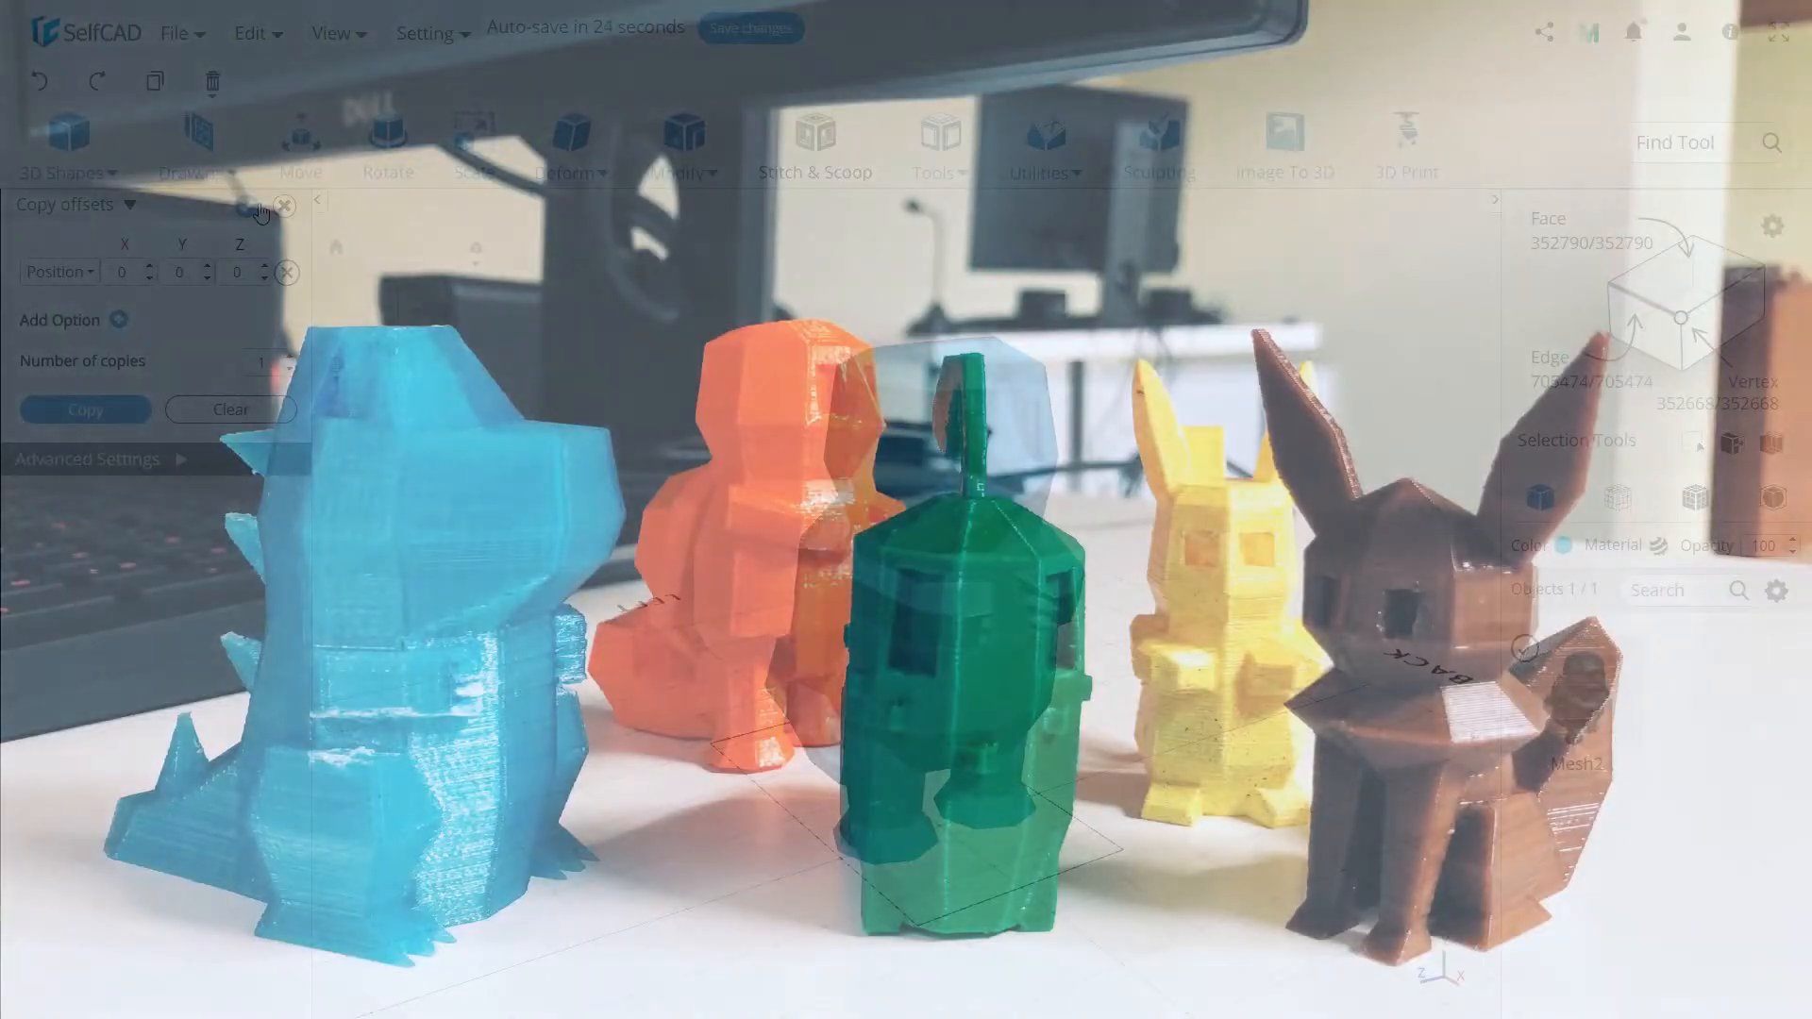